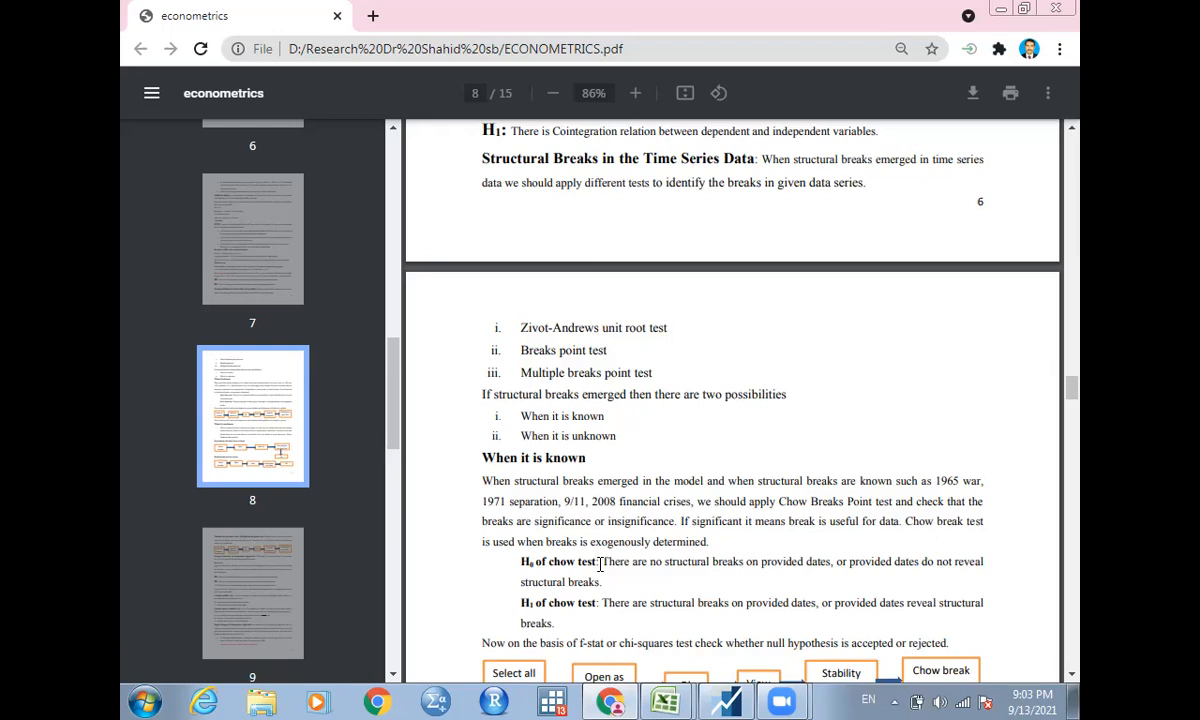
# Switch to EViews and select the series gdppclcu, ffec, gfcf, labtot and expo in that order in the workfile.
pyautogui.click(728, 700)
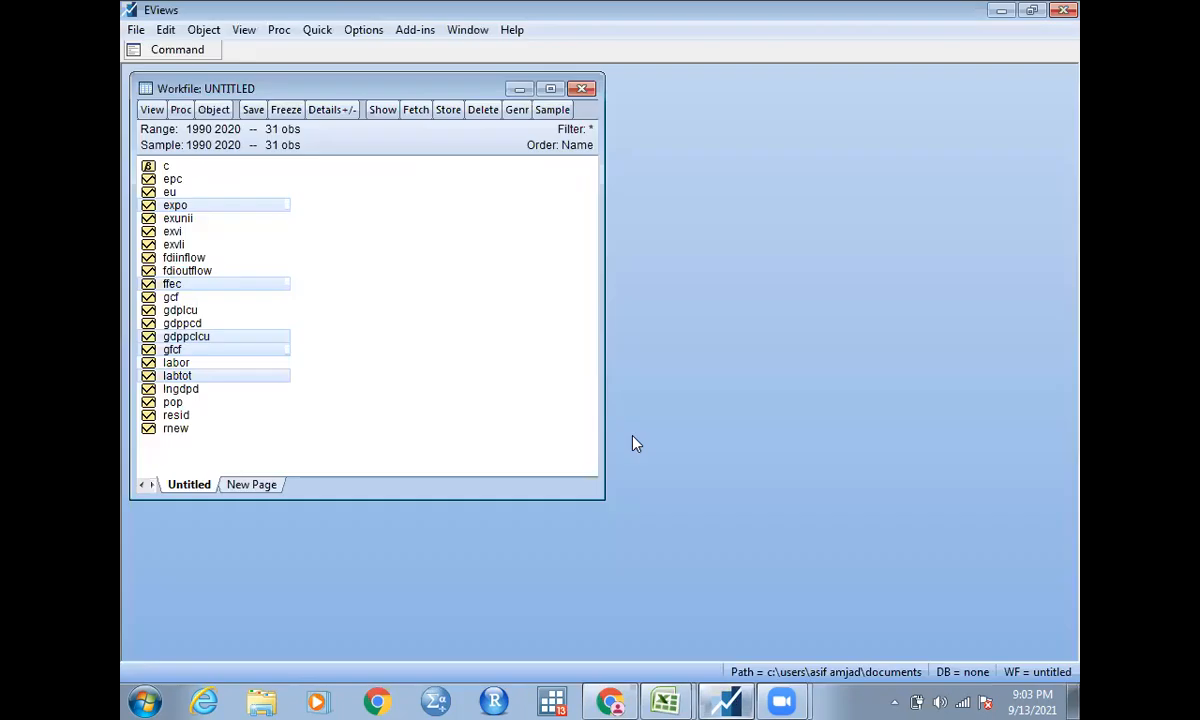
pyautogui.click(314, 309)
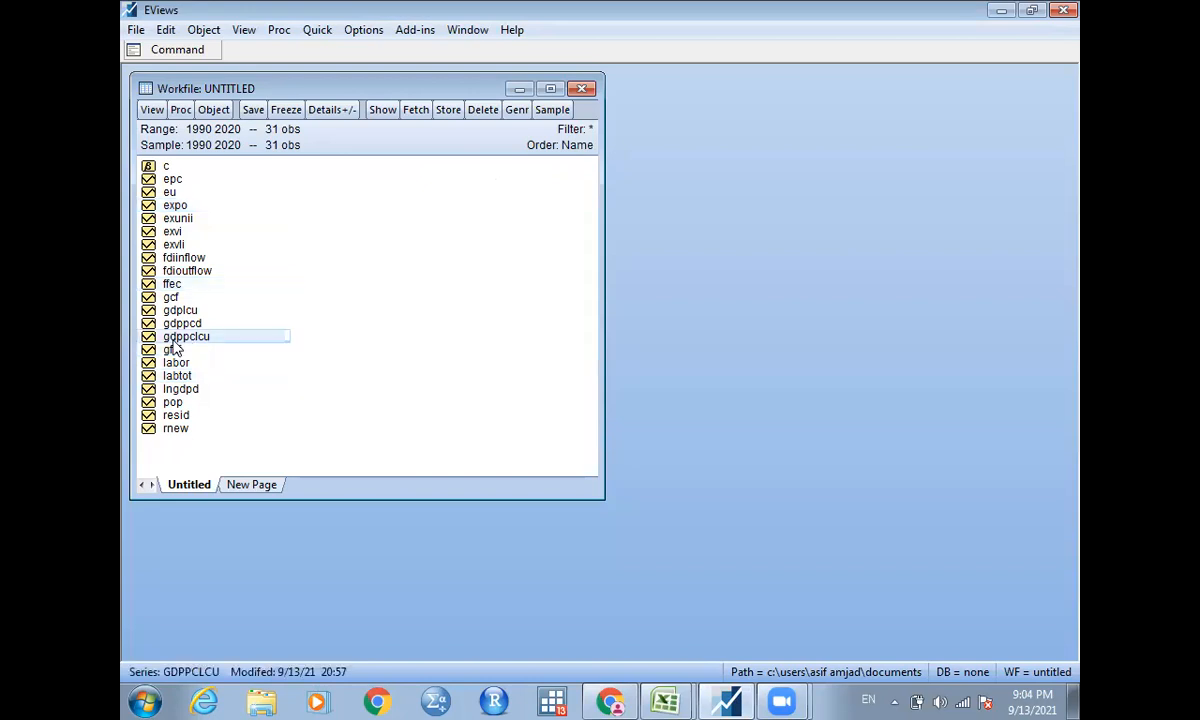
pyautogui.keyDown('ctrl'); pyautogui.click(172, 285); pyautogui.keyUp('ctrl')
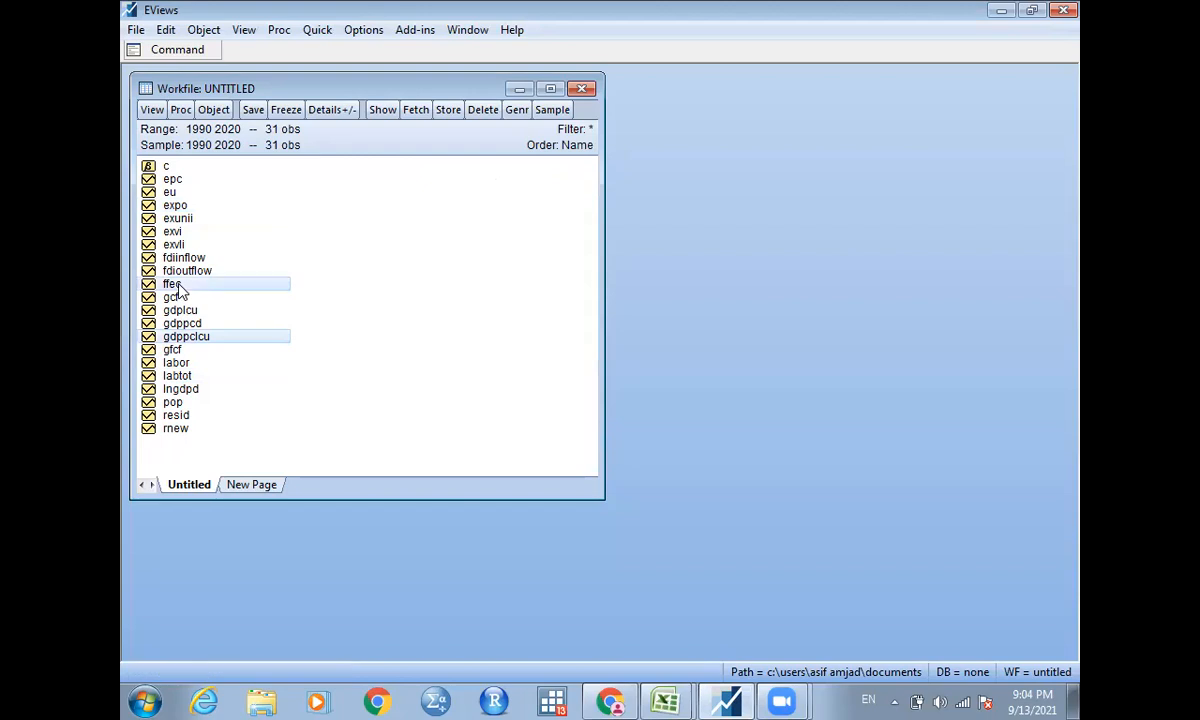
pyautogui.keyDown('ctrl'); pyautogui.click(175, 352); pyautogui.keyUp('ctrl')
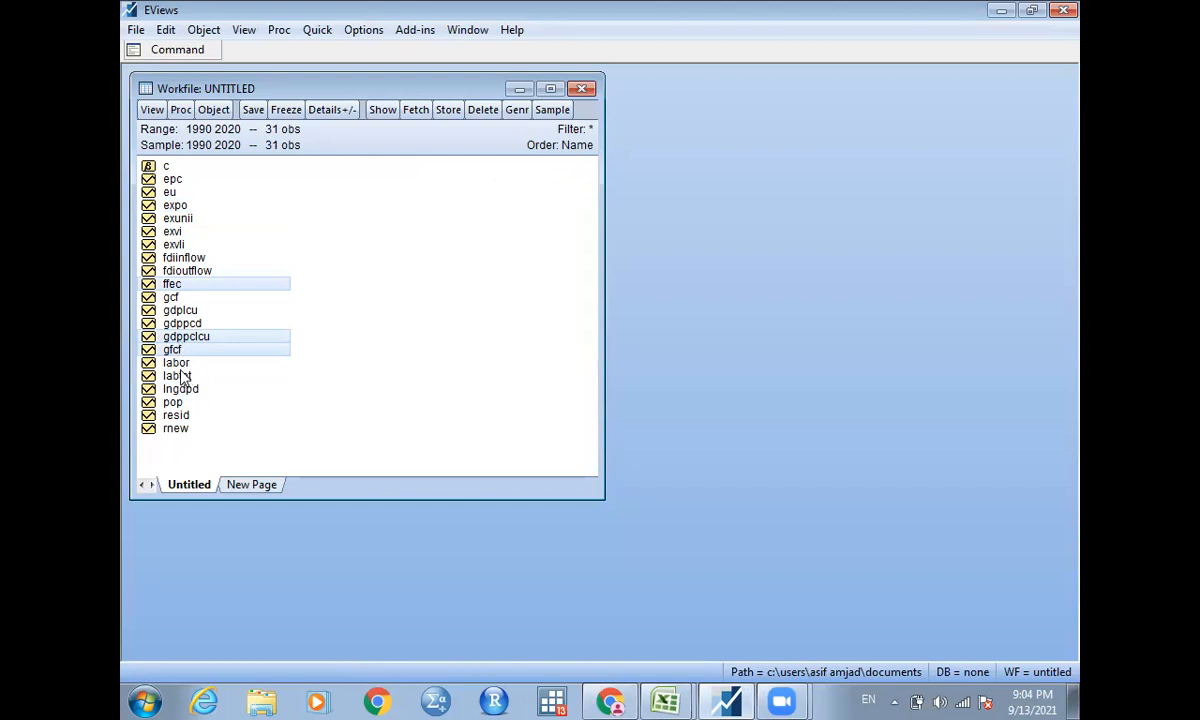
pyautogui.keyDown('ctrl'); pyautogui.click(180, 376); pyautogui.keyUp('ctrl')
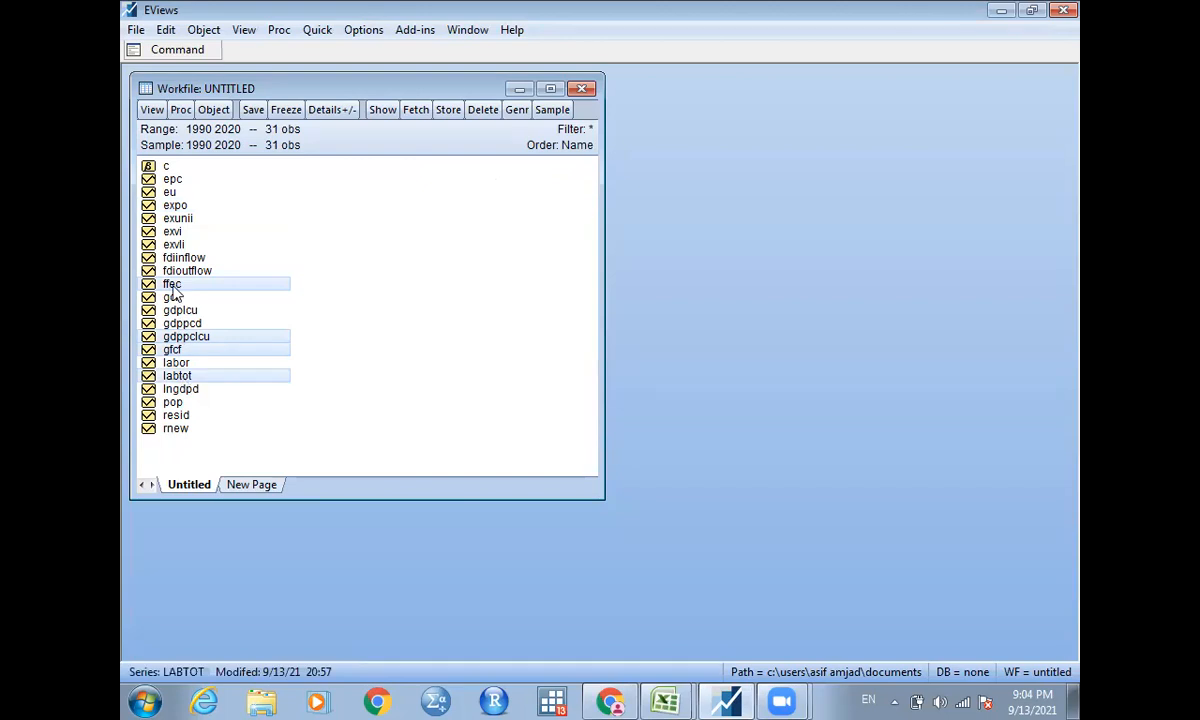
pyautogui.keyDown('ctrl'); pyautogui.click(175, 207); pyautogui.keyUp('ctrl')
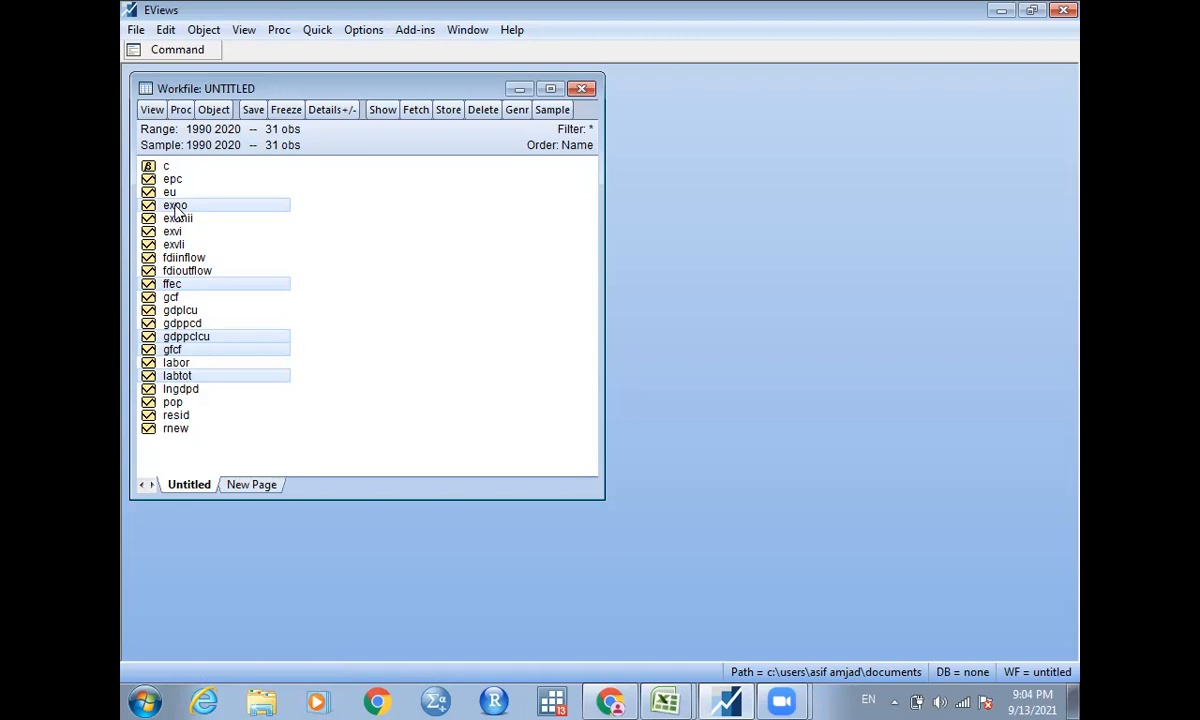
# Open the selected series as an equation and estimate it by Least Squares over the sample 1990 2020.
pyautogui.rightClick(175, 210)
pyautogui.moveTo(227, 224)
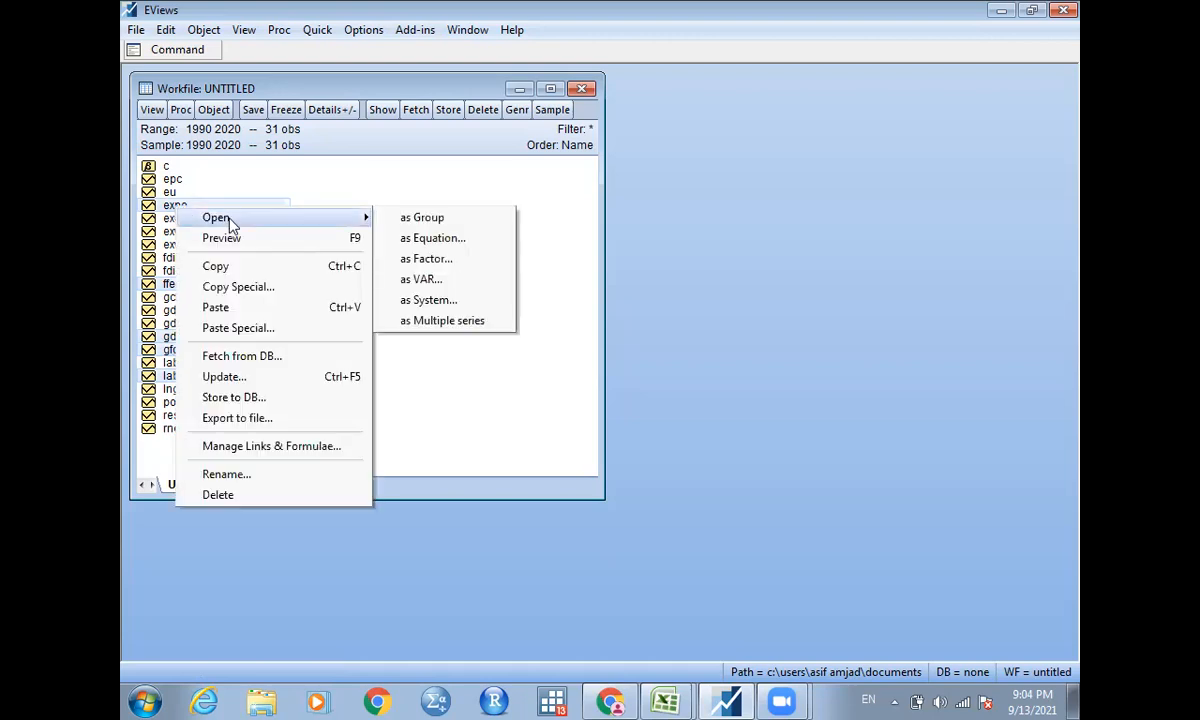
pyautogui.click(414, 242)
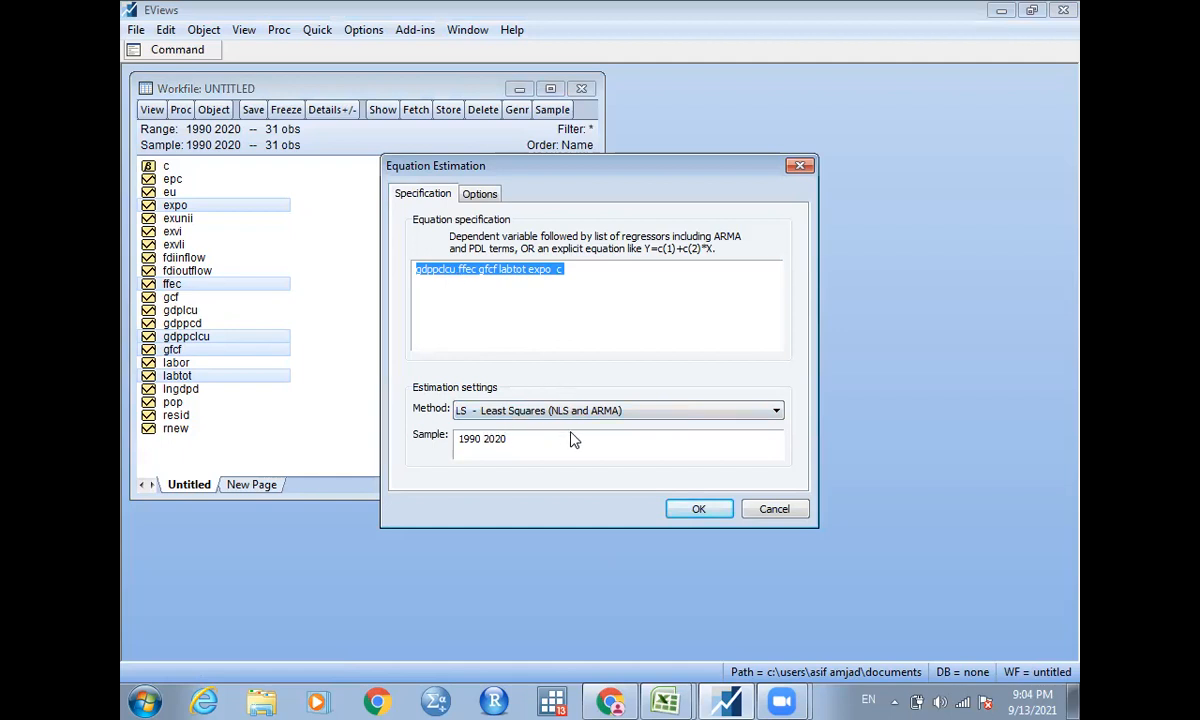
pyautogui.click(698, 510)
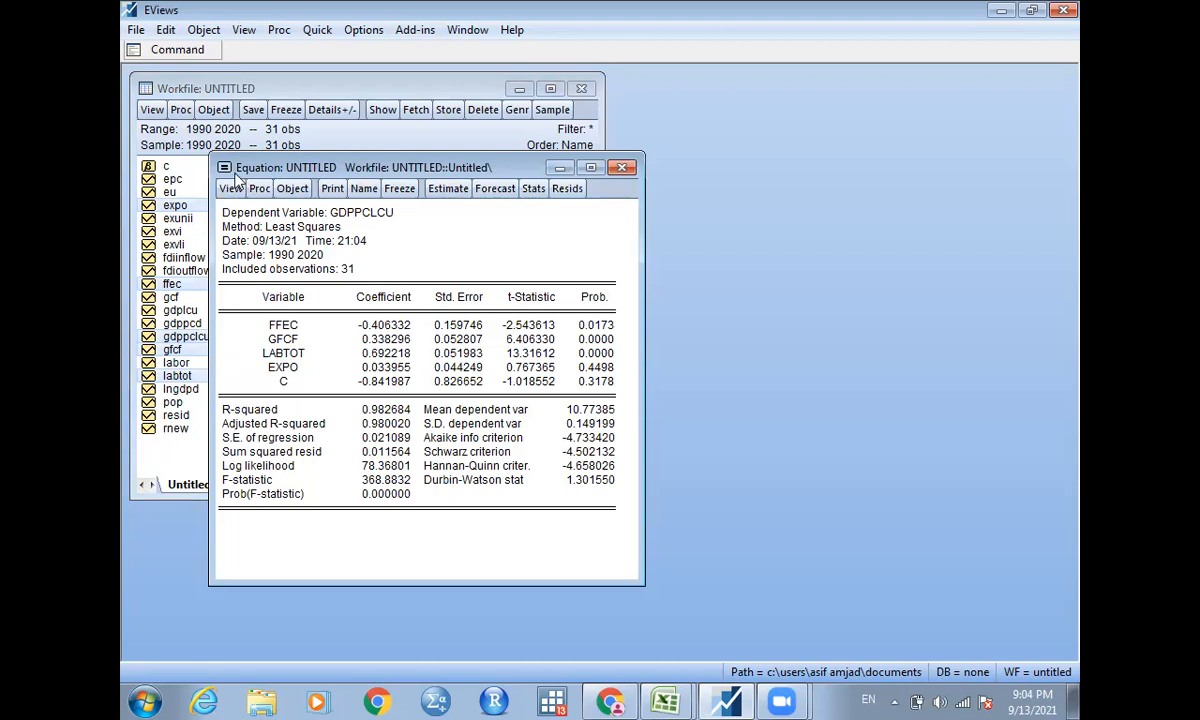
# Run the CUSUM Test from the recursive estimates of the equation and inspect the plot against its 5% significance bounds.
pyautogui.click(231, 189)
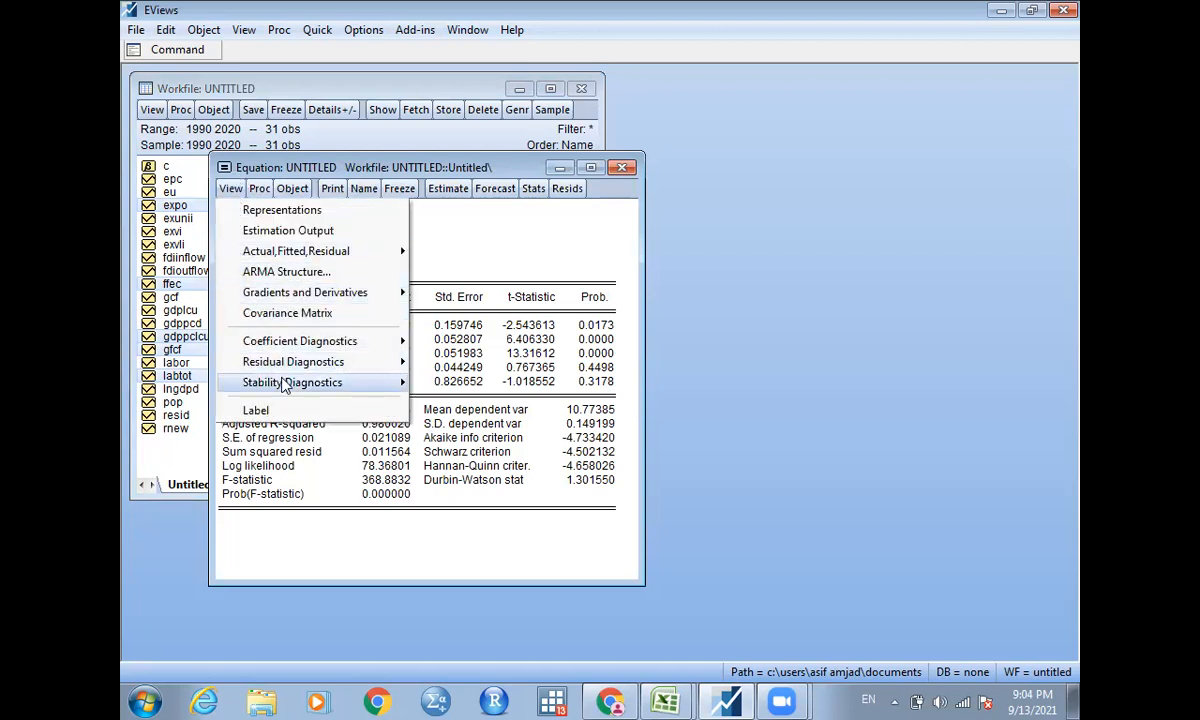
pyautogui.moveTo(284, 386)
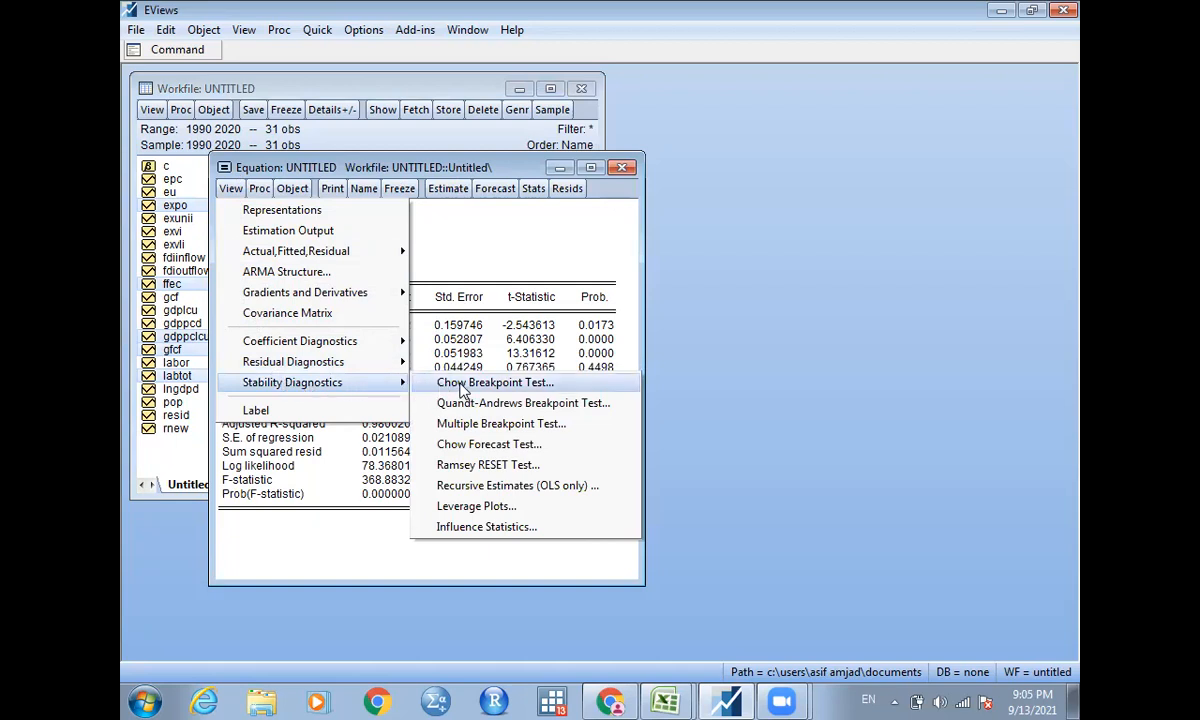
pyautogui.click(484, 490)
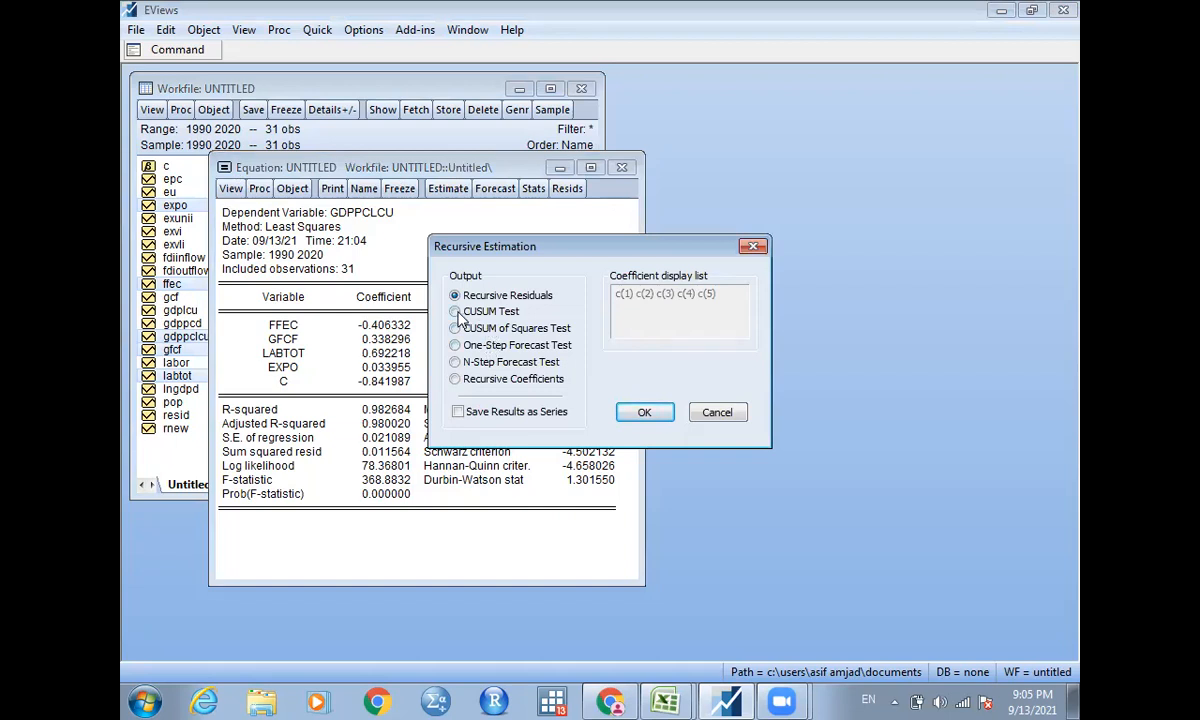
pyautogui.click(456, 312)
pyautogui.click(642, 414)
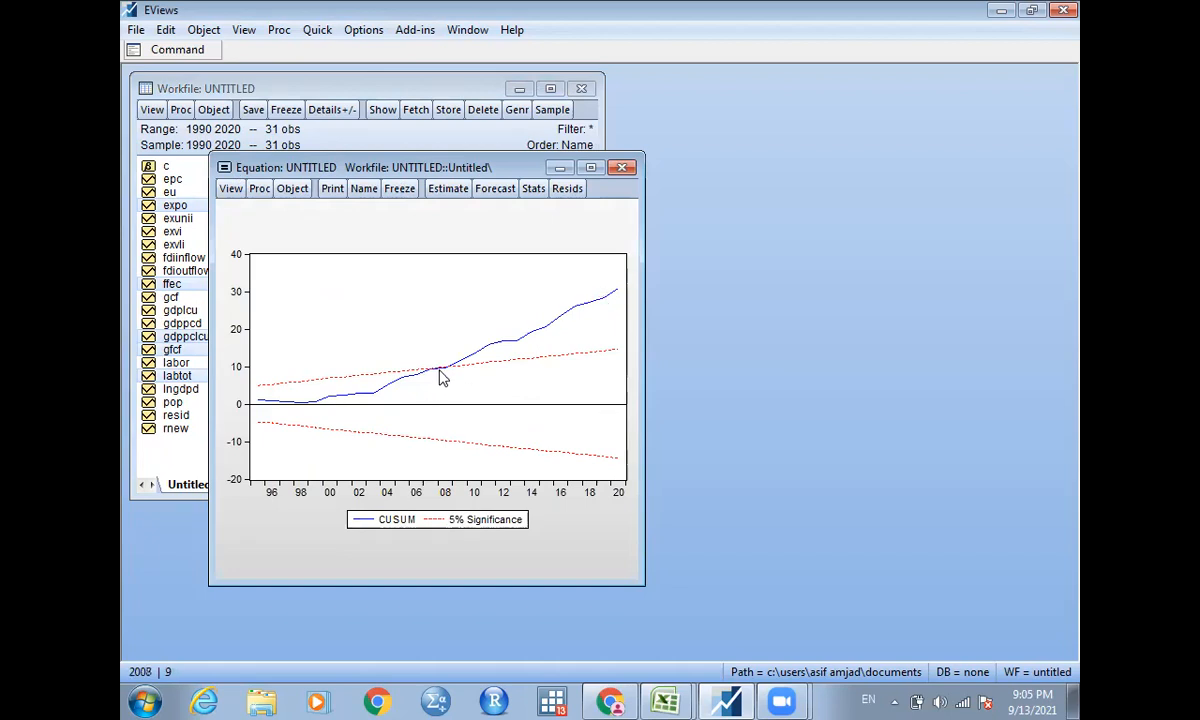
pyautogui.moveTo(440, 367)
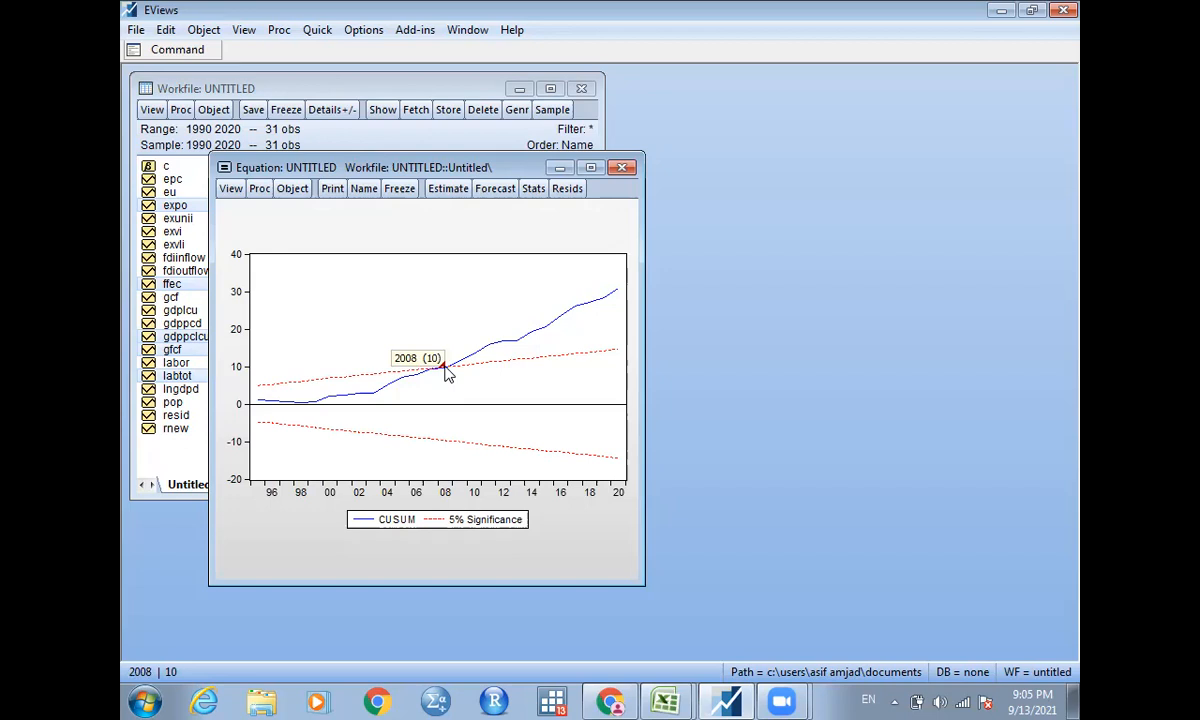
# Run a Chow Breakpoint Test on the equation with 2008 as the breakpoint date and all regressors varying.
pyautogui.click(230, 189)
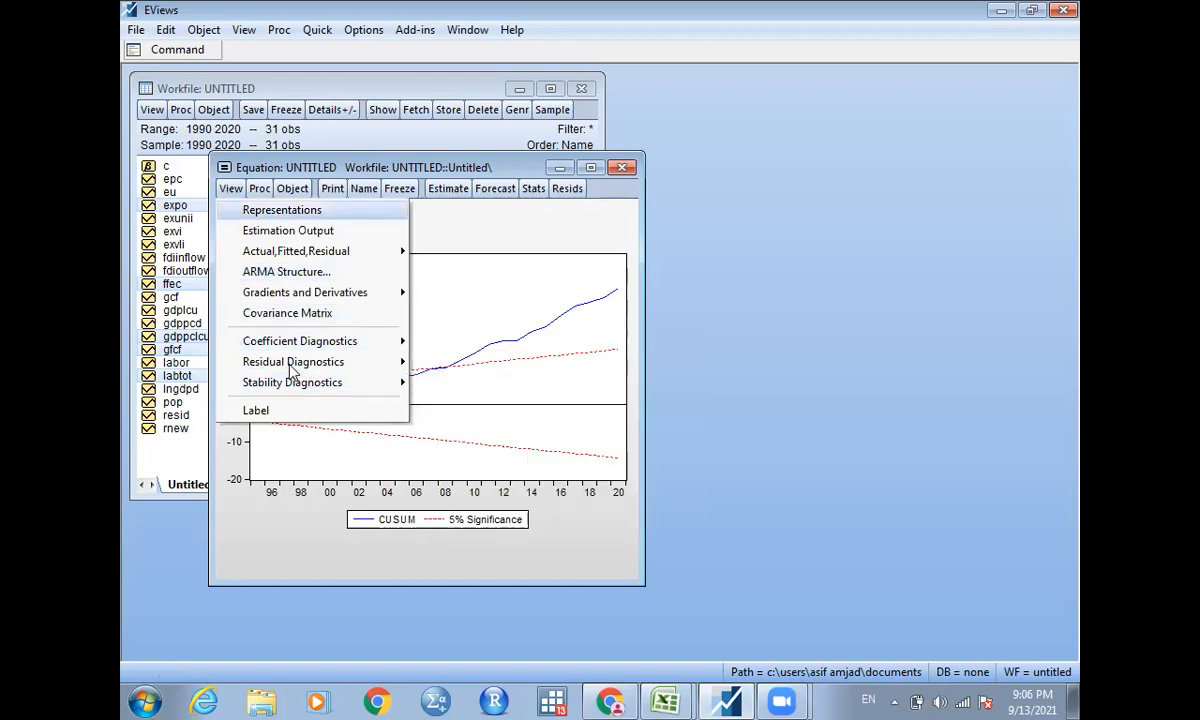
pyautogui.moveTo(301, 384)
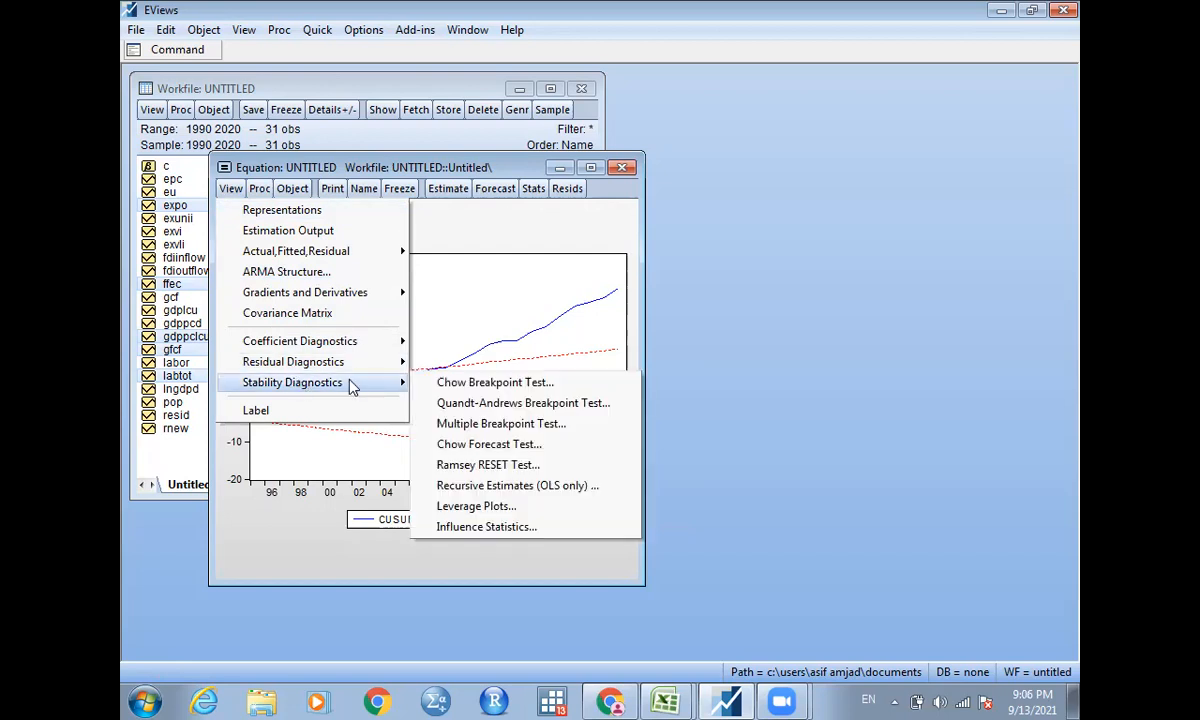
pyautogui.click(490, 386)
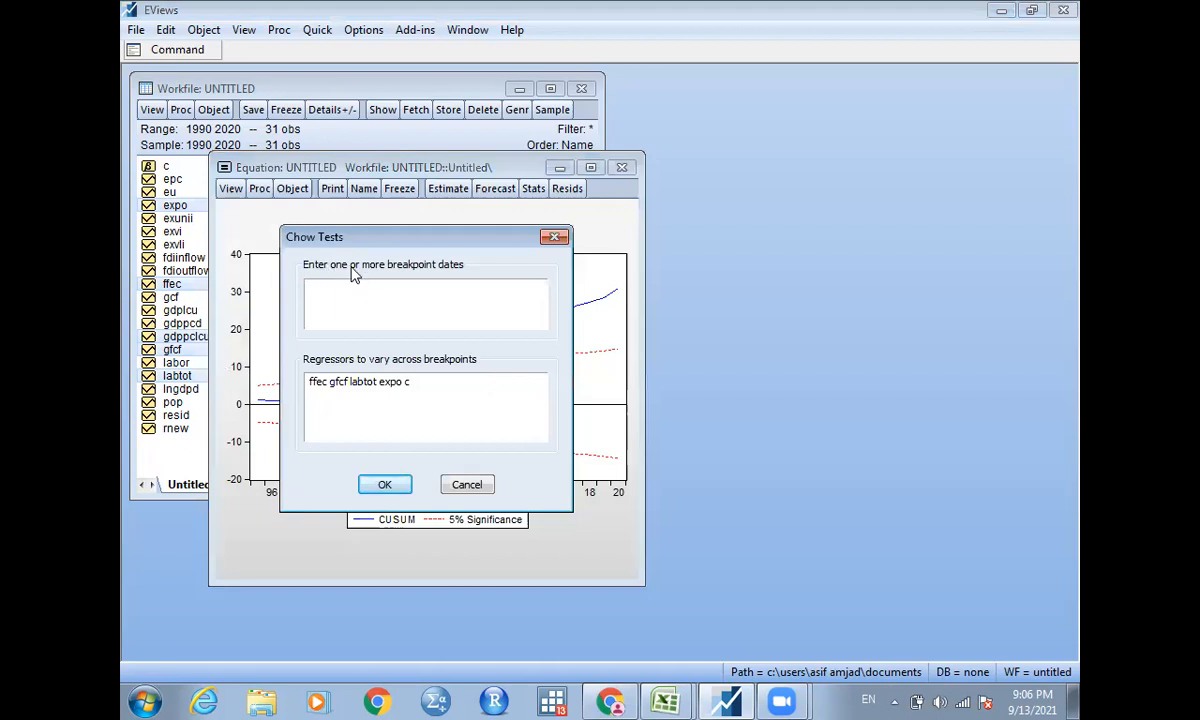
pyautogui.click(450, 294)
pyautogui.write('2008')
pyautogui.click(385, 487)
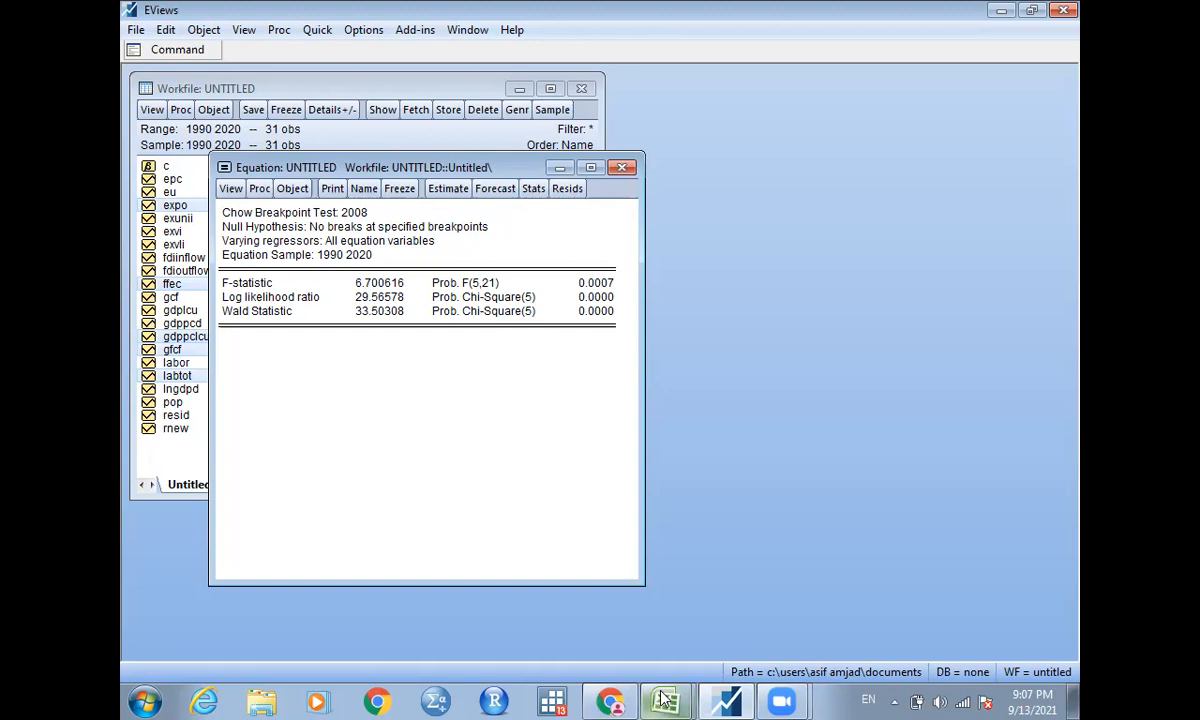
# Switch to the pak energy data workbook in Excel and go to the header row of Sheet1.
pyautogui.moveTo(664, 699)
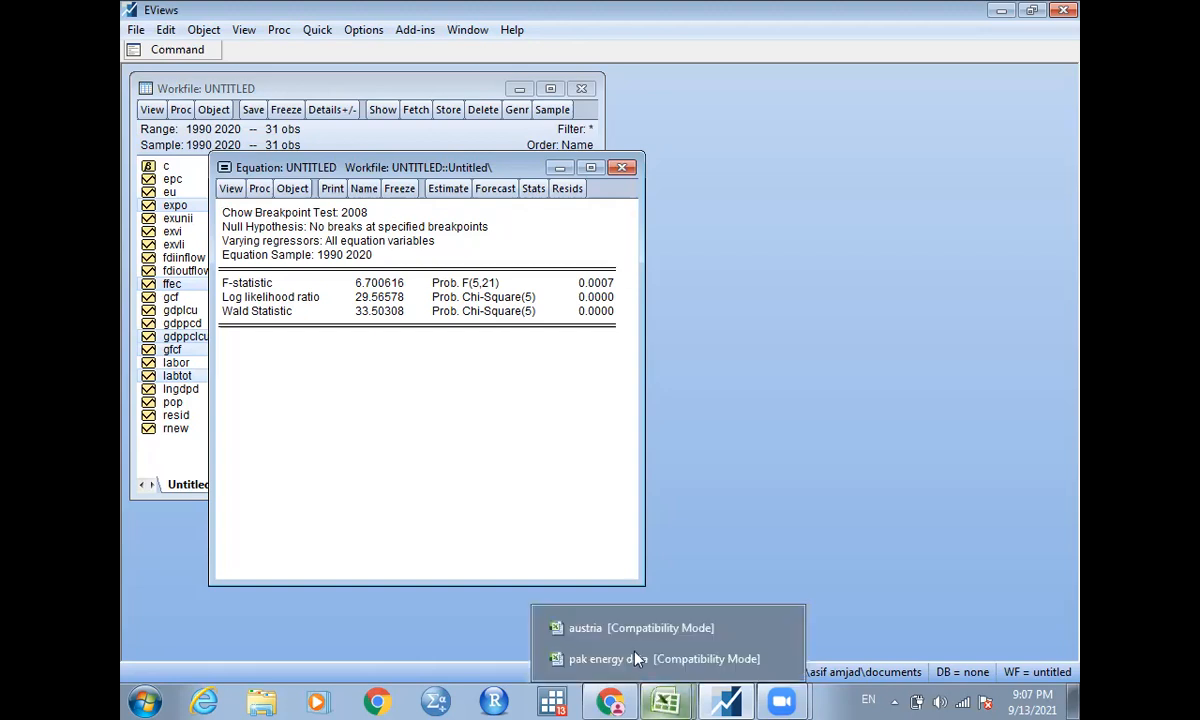
pyautogui.click(635, 658)
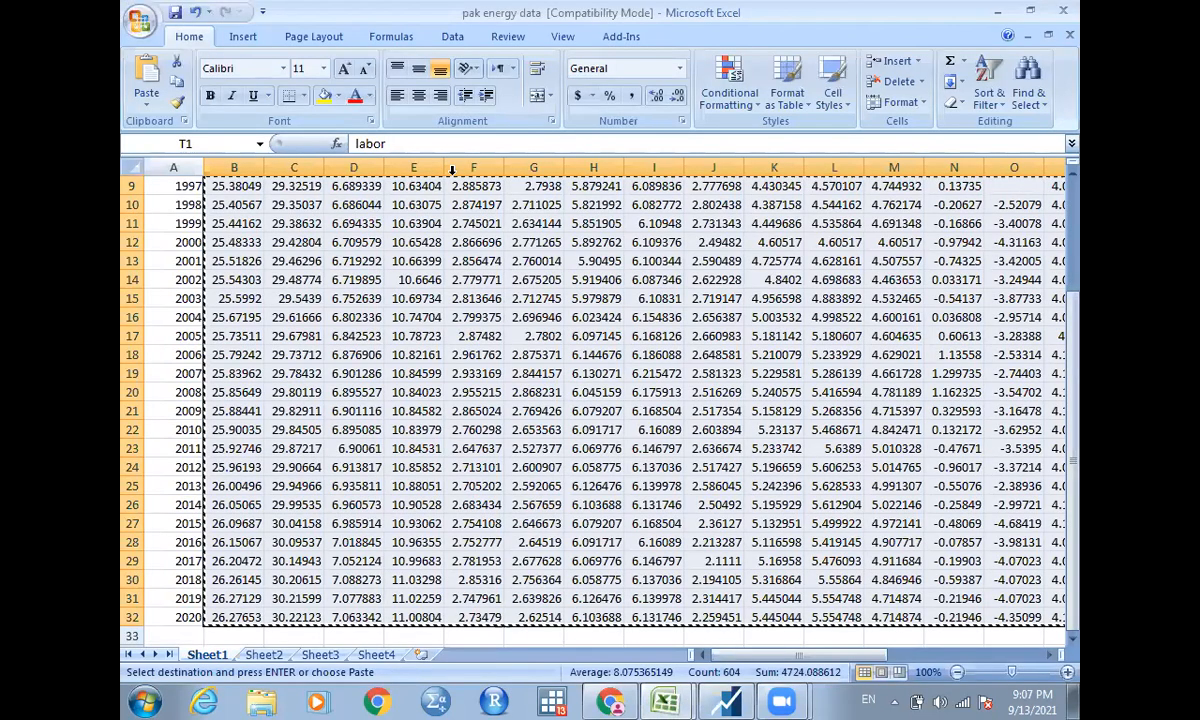
pyautogui.click(452, 170)
pyautogui.click(361, 232)
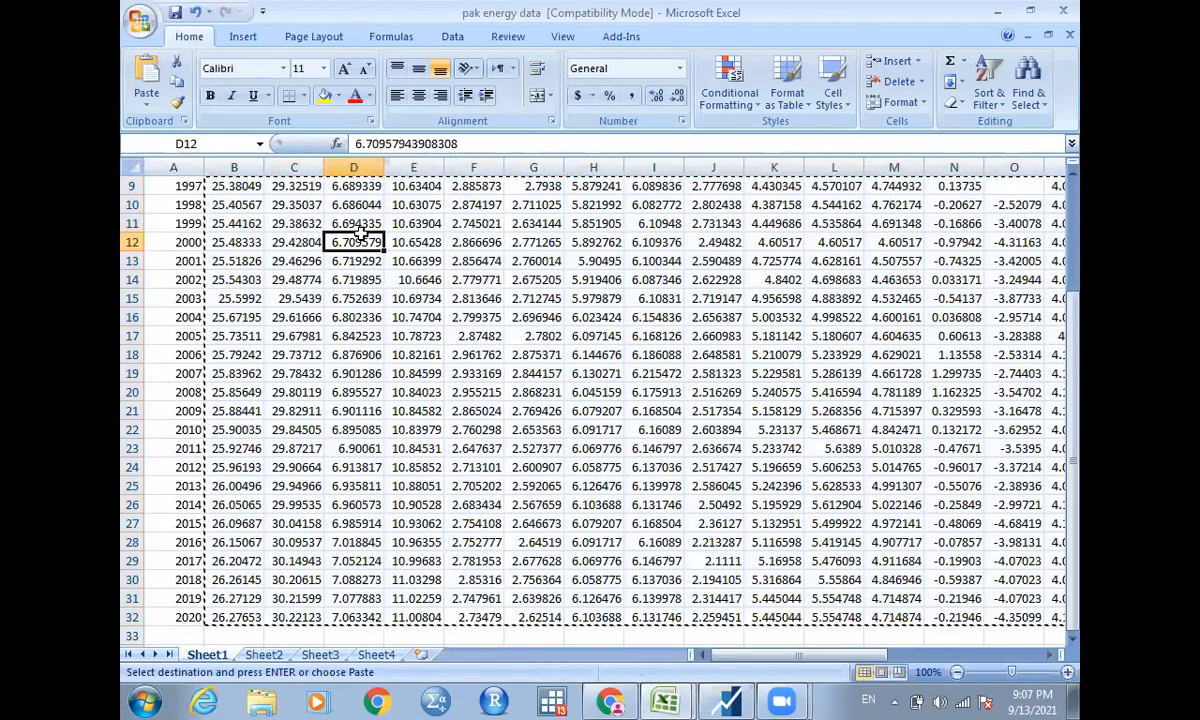
pyautogui.press('Up')
pyautogui.press('Up')
pyautogui.press('Up')
pyautogui.press('Up')
pyautogui.press('Up')
pyautogui.press('Up')
pyautogui.press('Up')
pyautogui.press('Up')
pyautogui.press('Up')
pyautogui.press('Up')
pyautogui.press('Up')
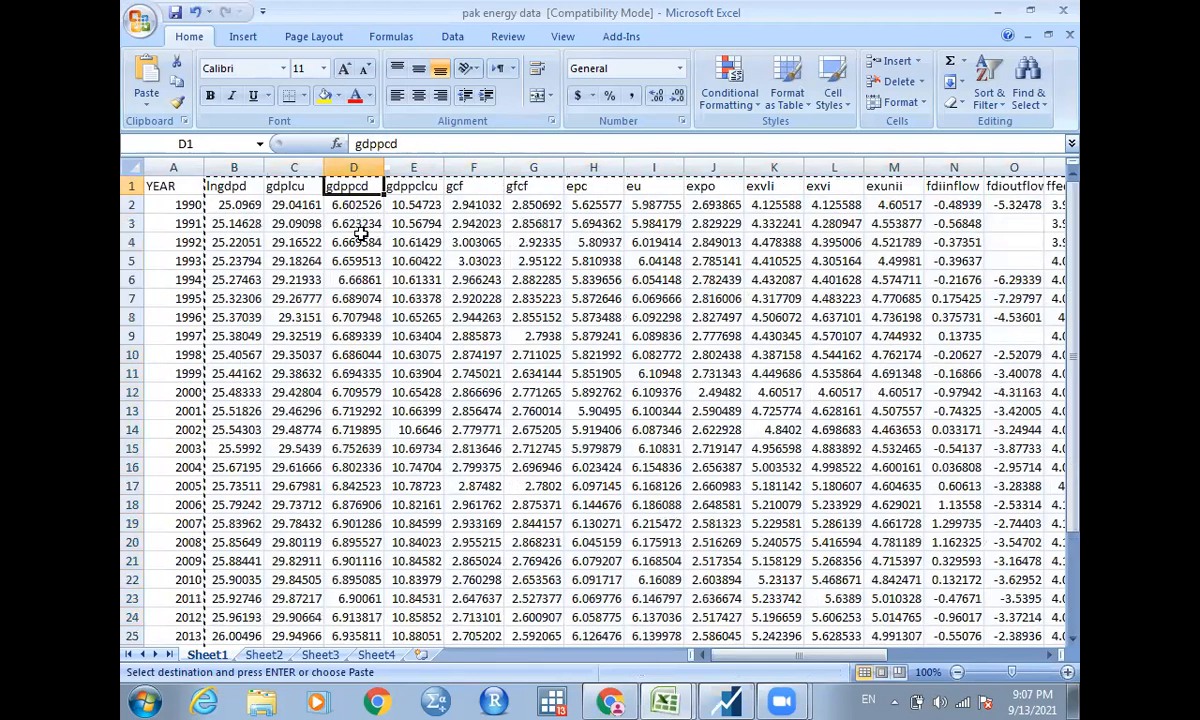
# Enter the heading dum2008 in cell U1, the first empty column after labor.
pyautogui.press('Right')
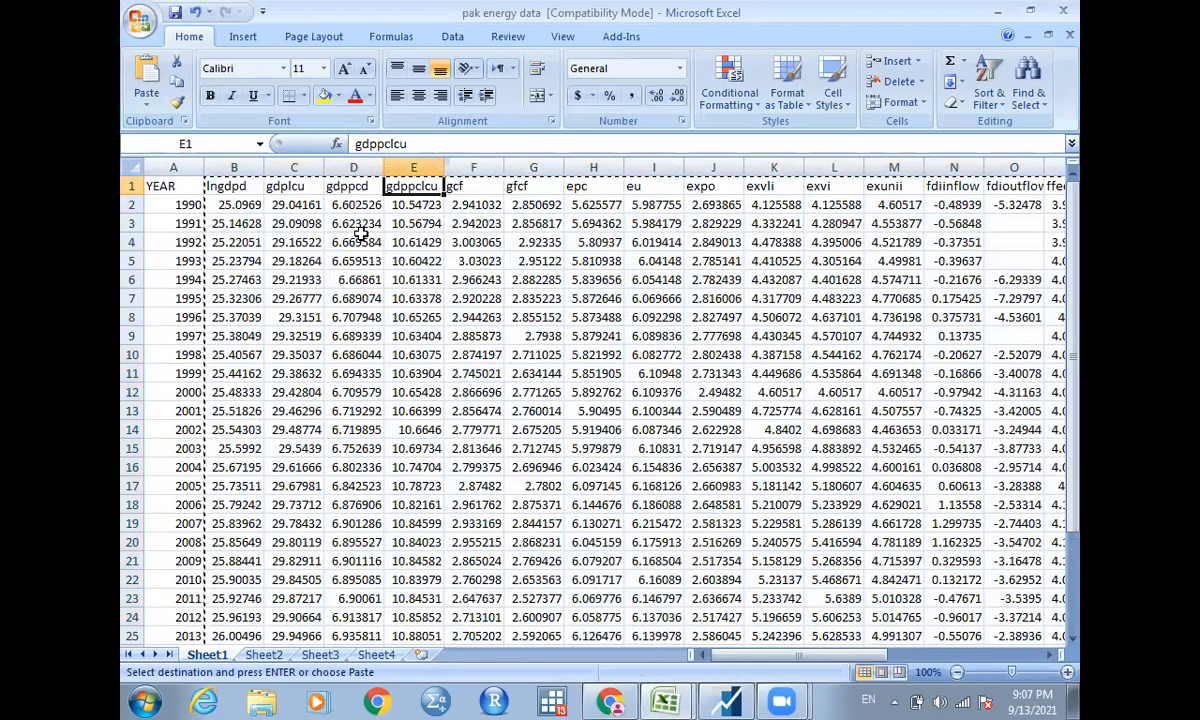
pyautogui.press('Right')
pyautogui.press('Right')
pyautogui.press('Right')
pyautogui.press('Right')
pyautogui.press('Right')
pyautogui.press('Right')
pyautogui.press('Right')
pyautogui.press('Right')
pyautogui.press('Right')
pyautogui.press('Right')
pyautogui.press('Right')
pyautogui.press('Right')
pyautogui.press('Right')
pyautogui.press('Right')
pyautogui.press('Right')
pyautogui.press('Right')
pyautogui.press('Right')
pyautogui.press('Right')
pyautogui.press('Right')
pyautogui.press('Left')
pyautogui.press('Left')
pyautogui.press('Left')
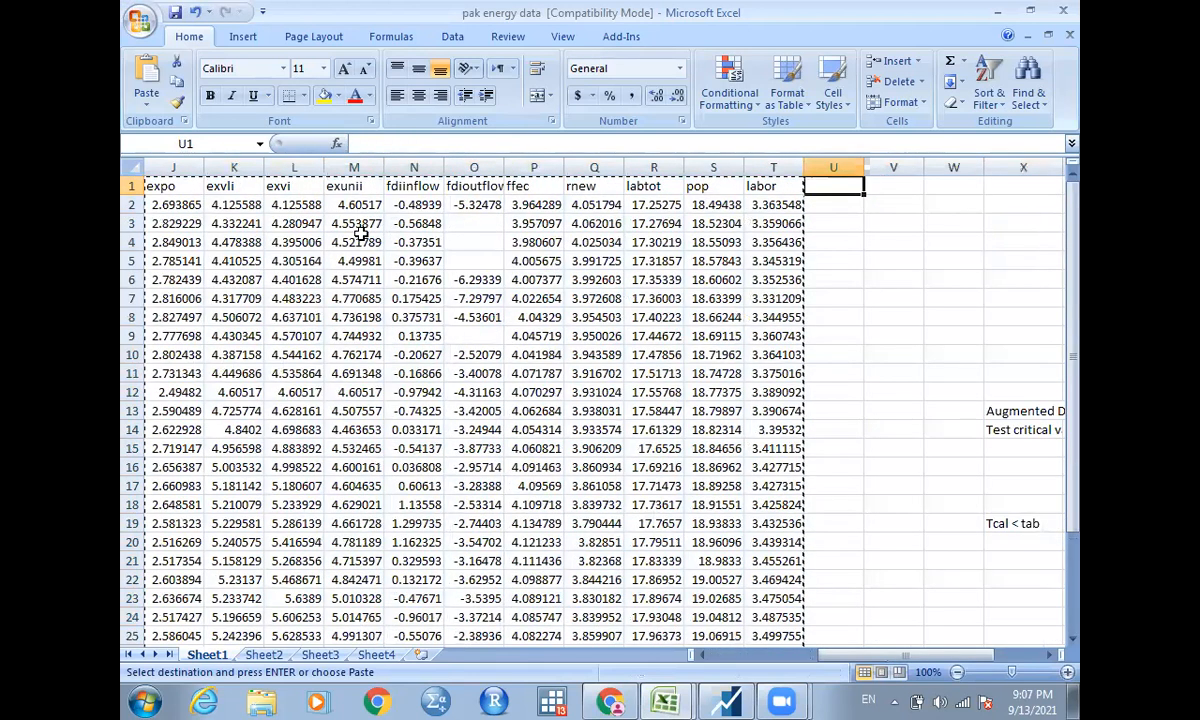
pyautogui.write('d')
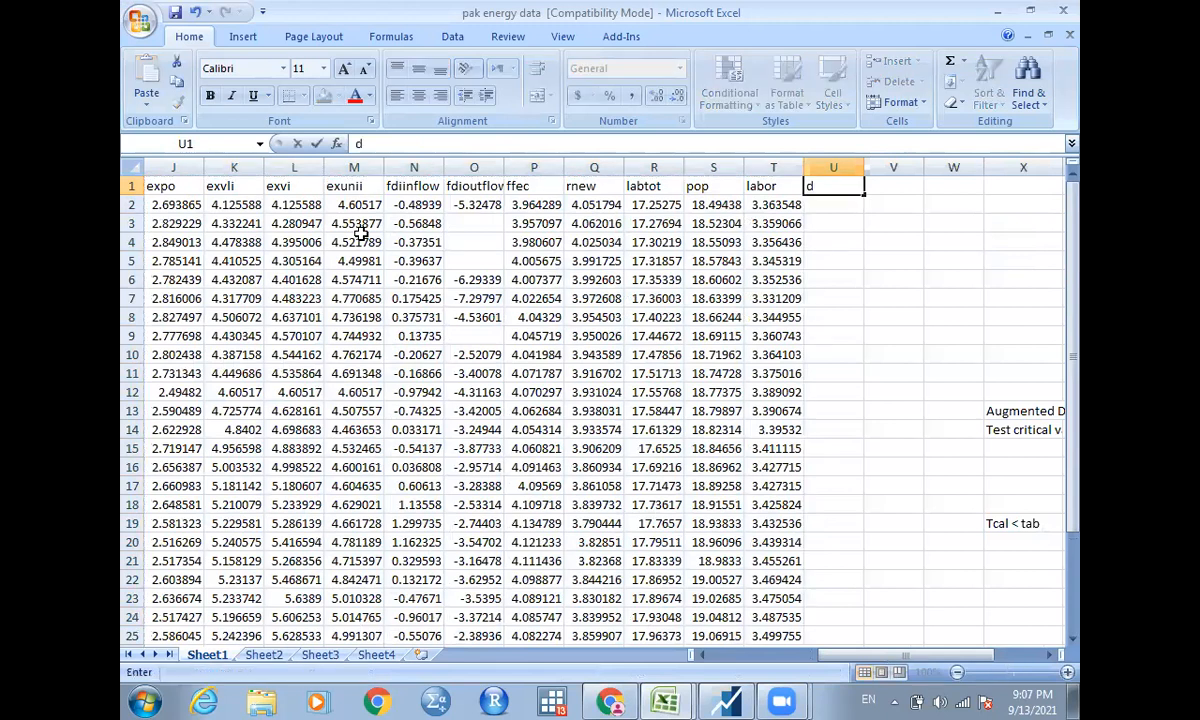
pyautogui.write('um2008')
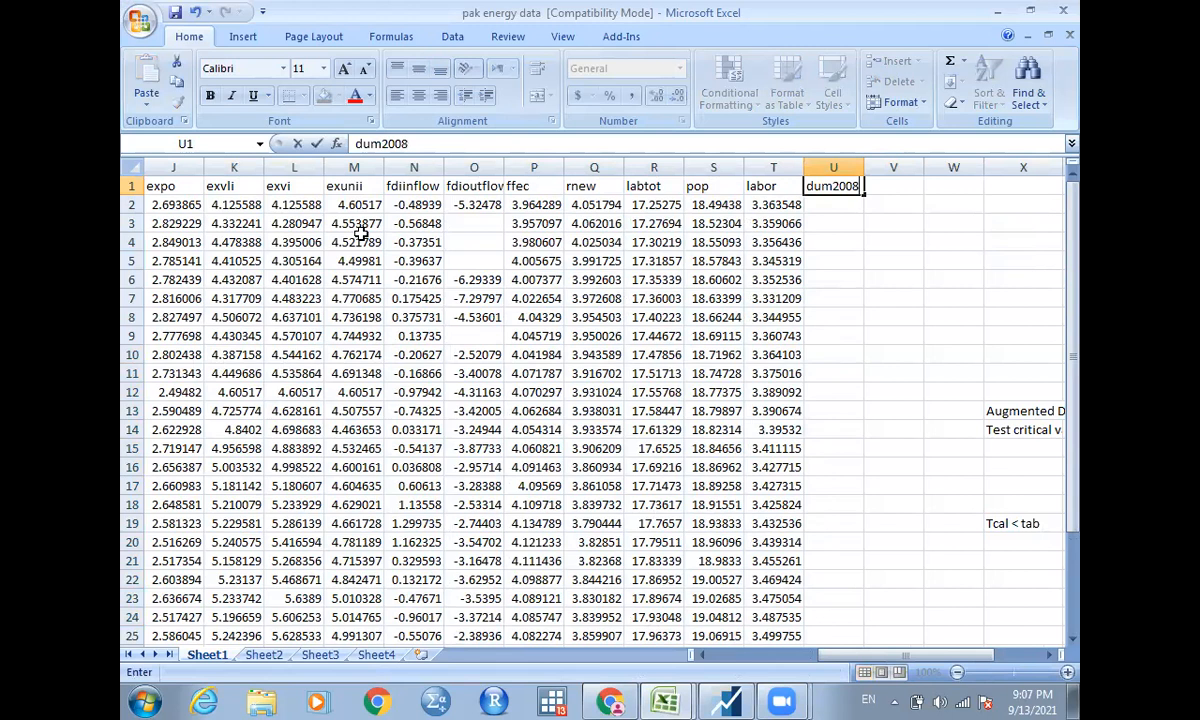
pyautogui.press('Return')
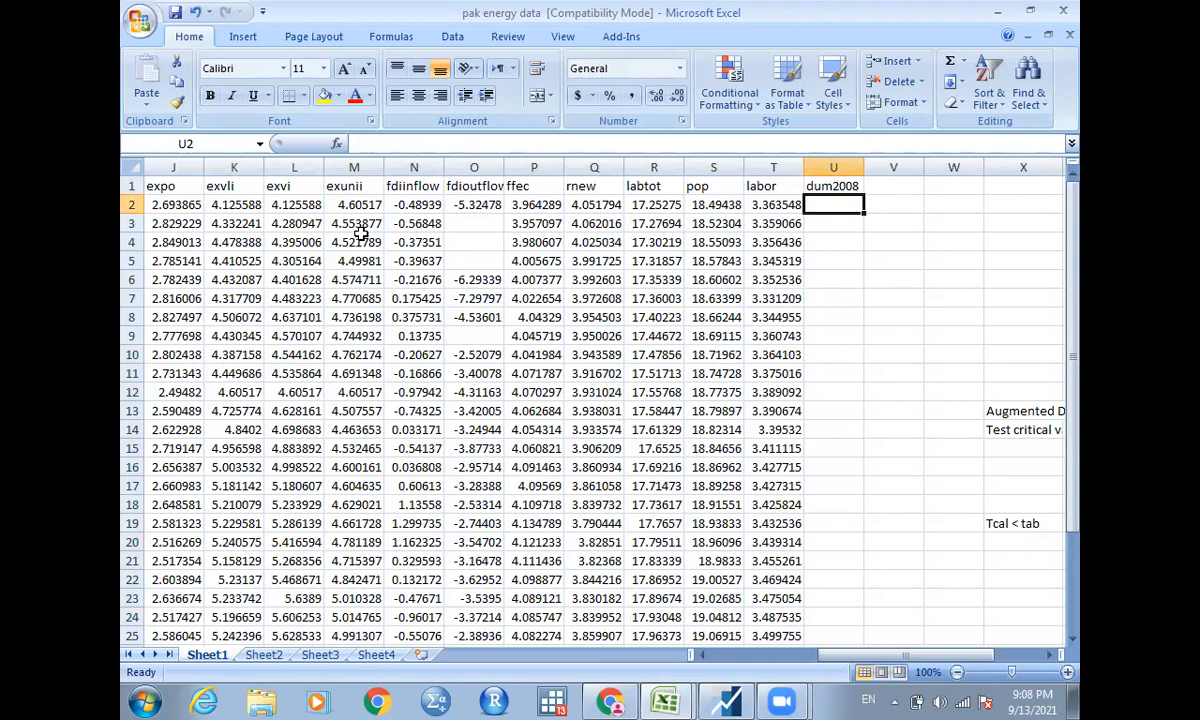
# Copy the entire YEAR column of Sheet1.
pyautogui.press('Left')
pyautogui.press('Left')
pyautogui.press('Left')
pyautogui.press('Left')
pyautogui.press('Left')
pyautogui.press('Left')
pyautogui.press('Left')
pyautogui.press('Left')
pyautogui.press('Left')
pyautogui.press('Left')
pyautogui.press('Left')
pyautogui.press('Left')
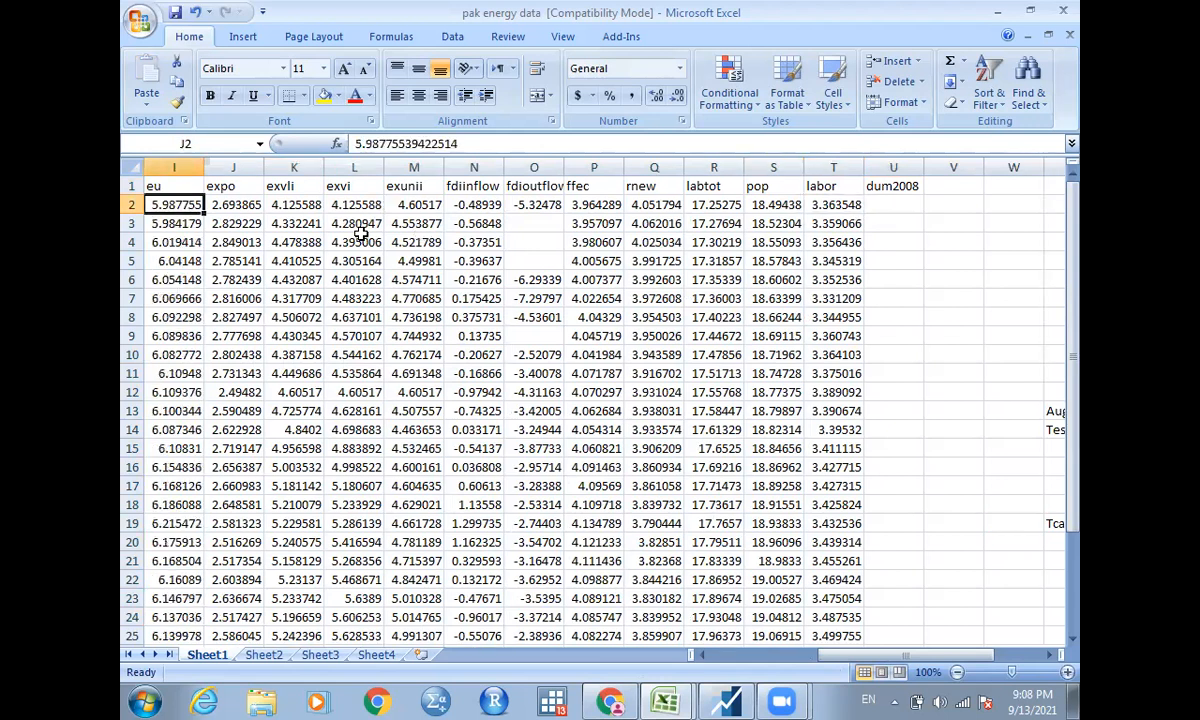
pyautogui.press('Left')
pyautogui.press('Left')
pyautogui.press('Left')
pyautogui.press('Left')
pyautogui.press('Left')
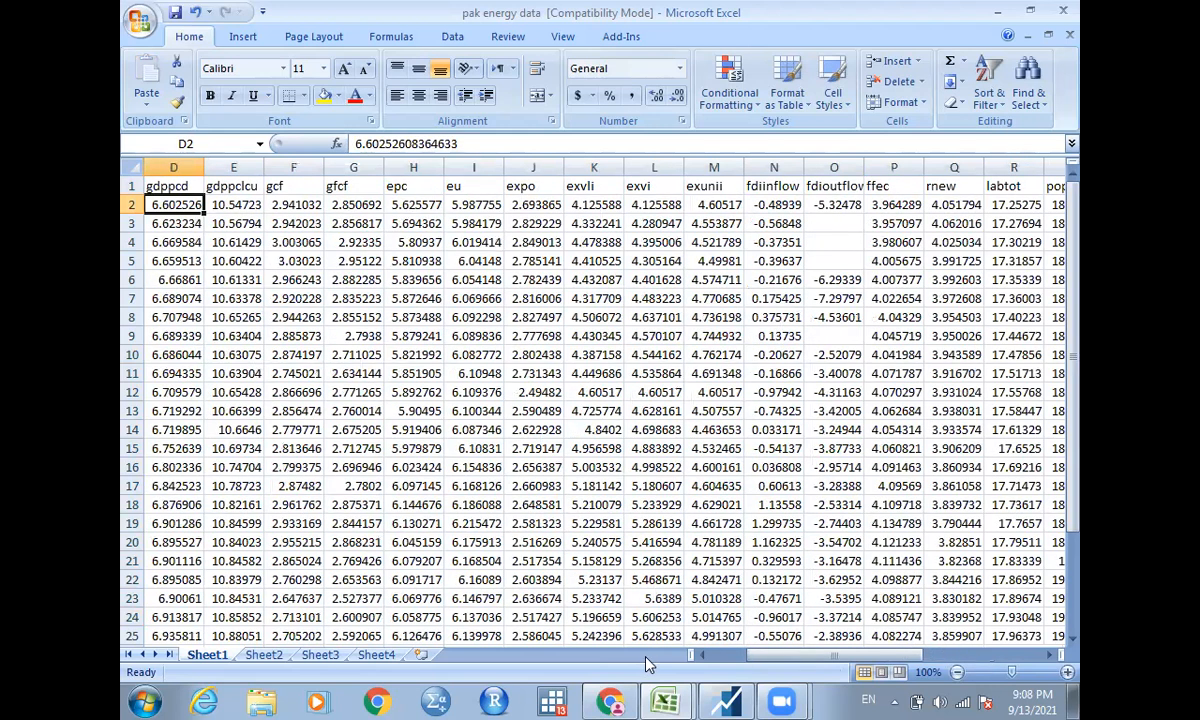
pyautogui.click(761, 686)
pyautogui.press('Left')
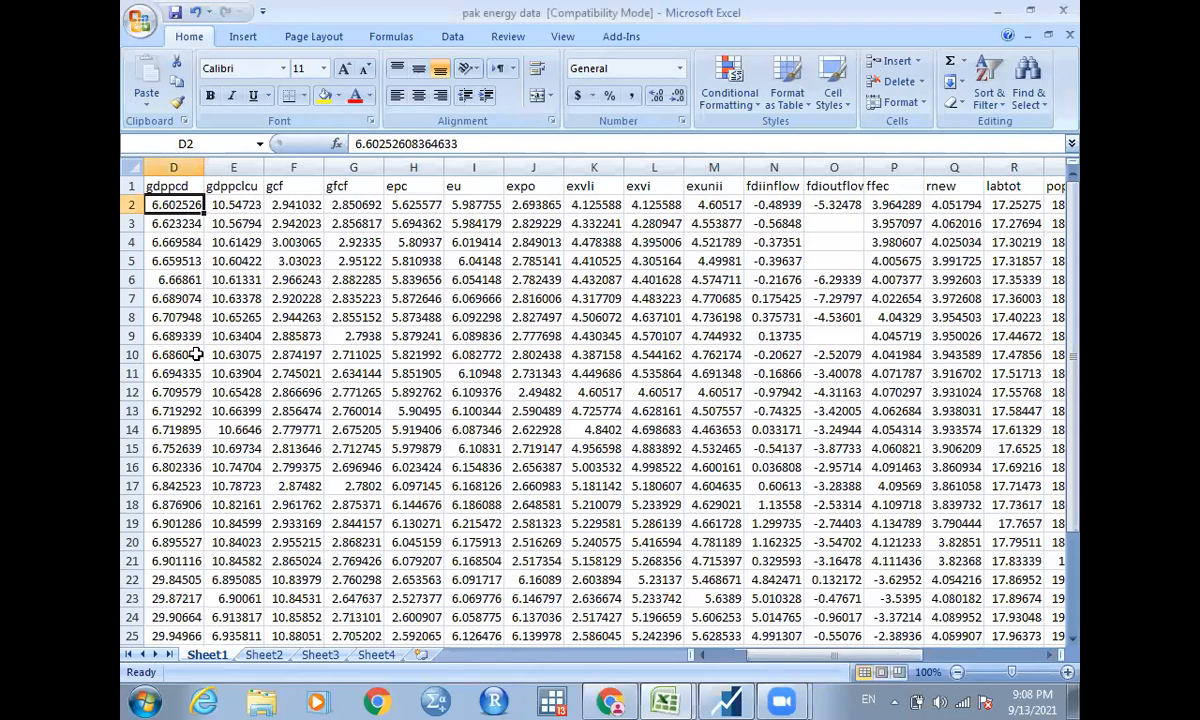
pyautogui.press('Left')
pyautogui.press('Left')
pyautogui.press('Left')
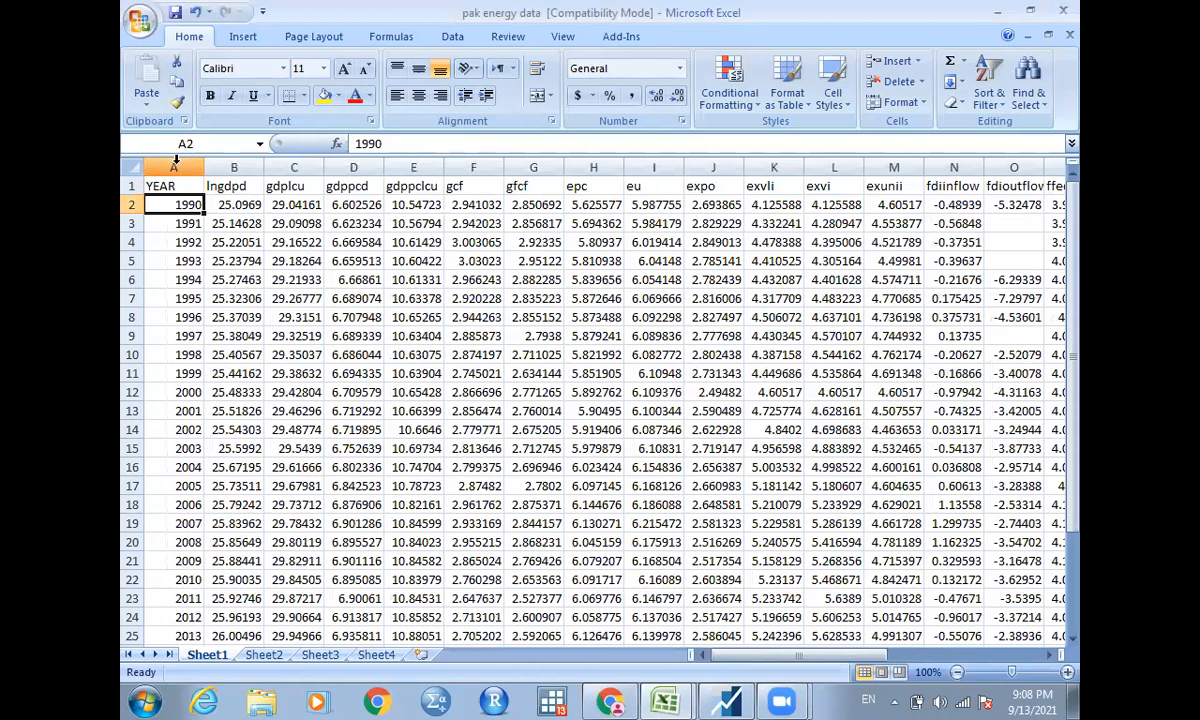
pyautogui.click(175, 166)
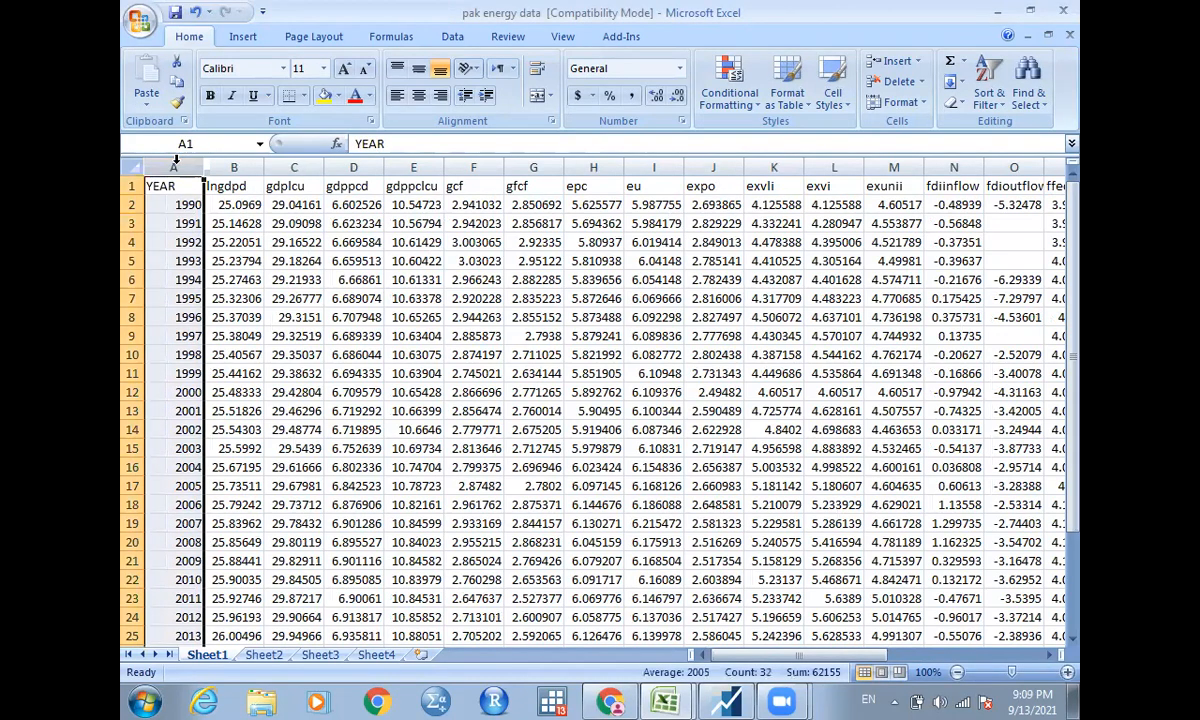
pyautogui.hotkey('ctrl', 'c')
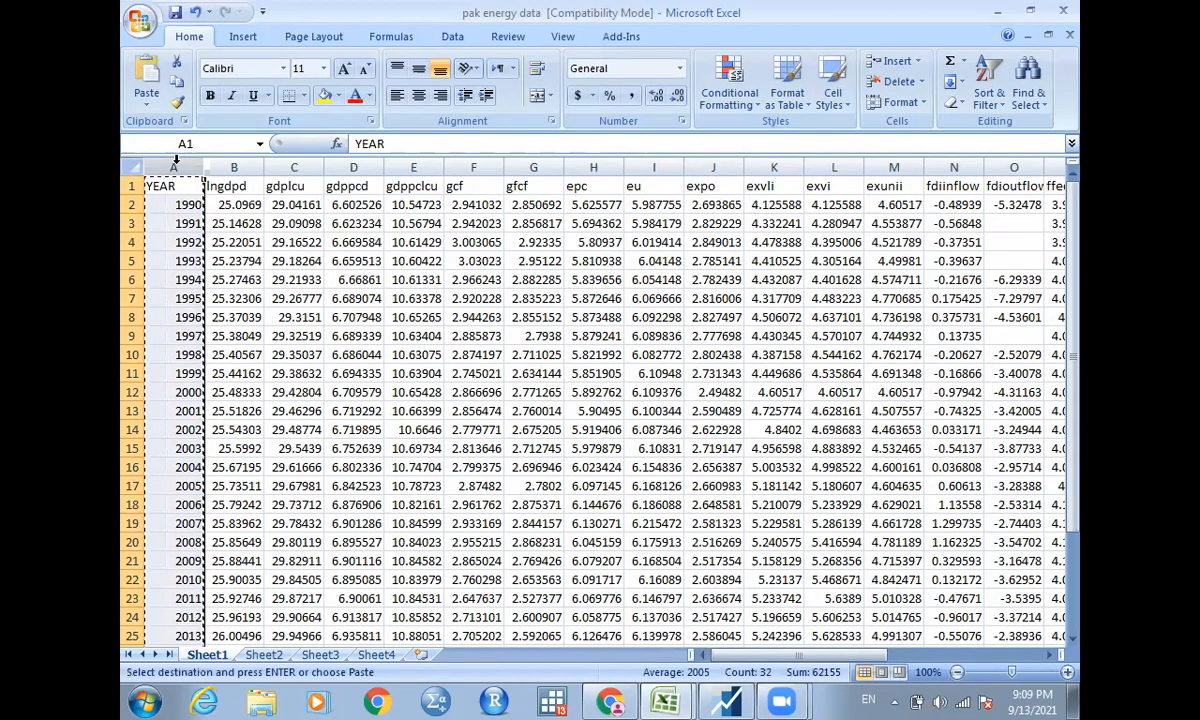
# Paste the copied YEAR column into column W, one empty column beyond dum2008.
pyautogui.press('Right')
pyautogui.press('Right')
pyautogui.press('Right')
pyautogui.press('Right')
pyautogui.press('Right')
pyautogui.press('Right')
pyautogui.press('Right')
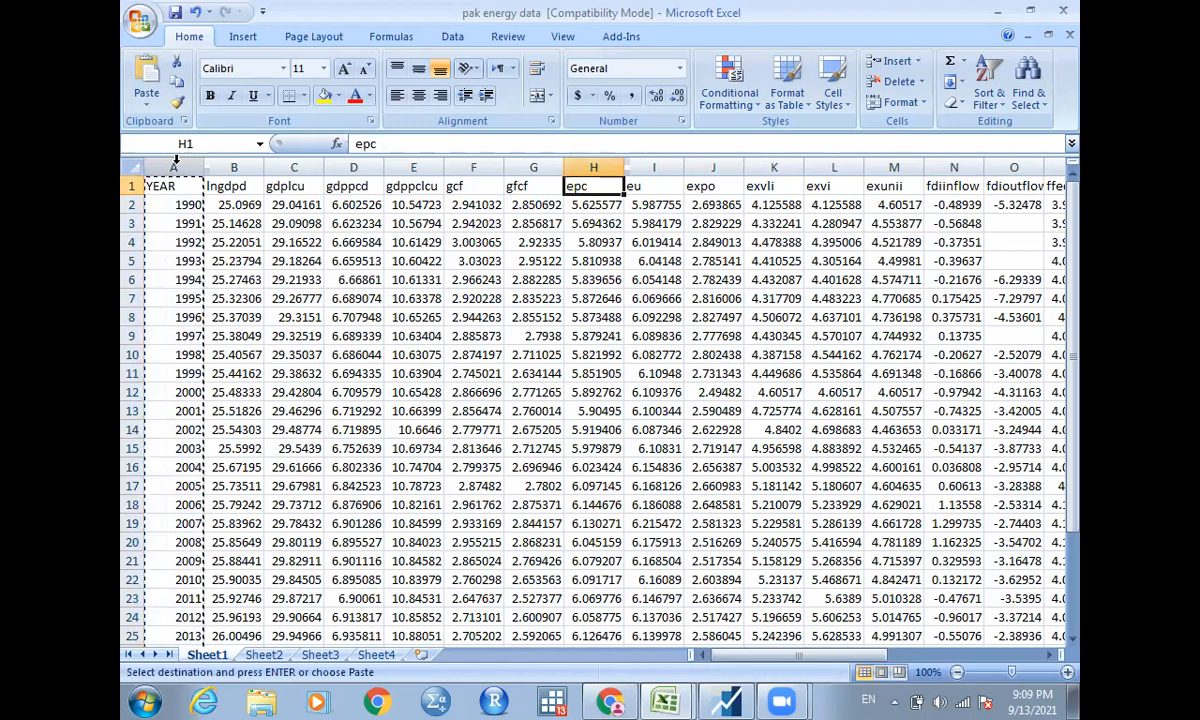
pyautogui.hotkey('ctrl', 'Right')
pyautogui.press('Right')
pyautogui.press('Right')
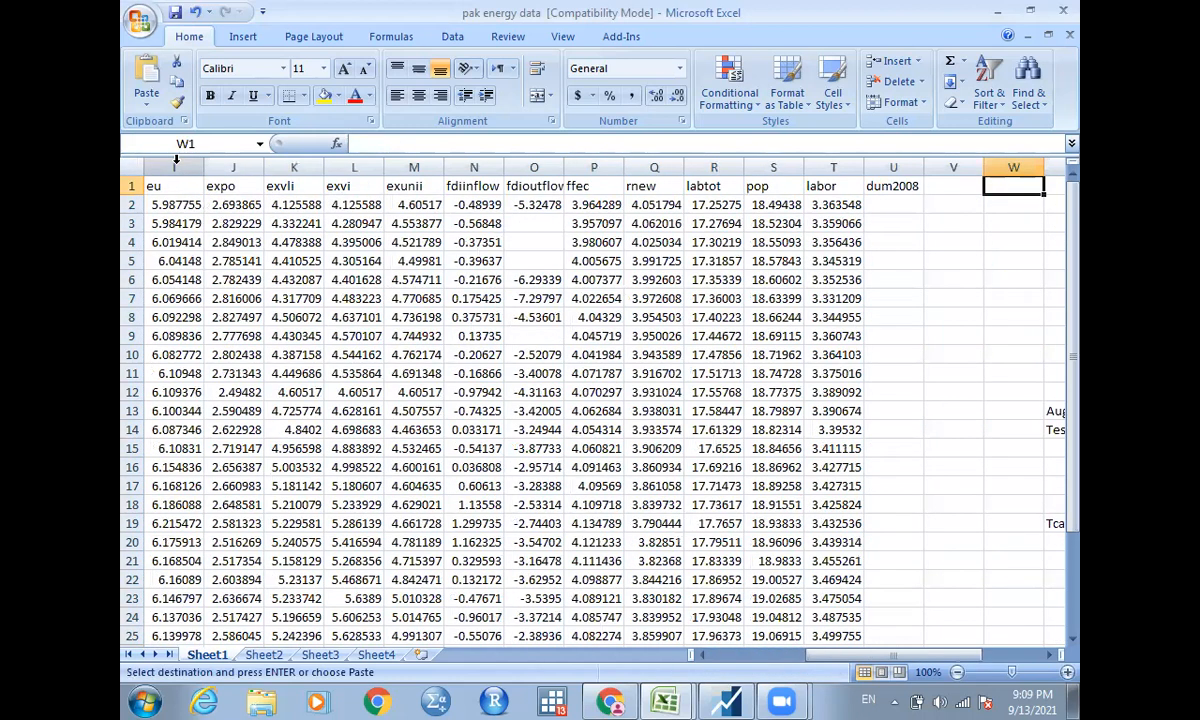
pyautogui.hotkey('ctrl', 'v')
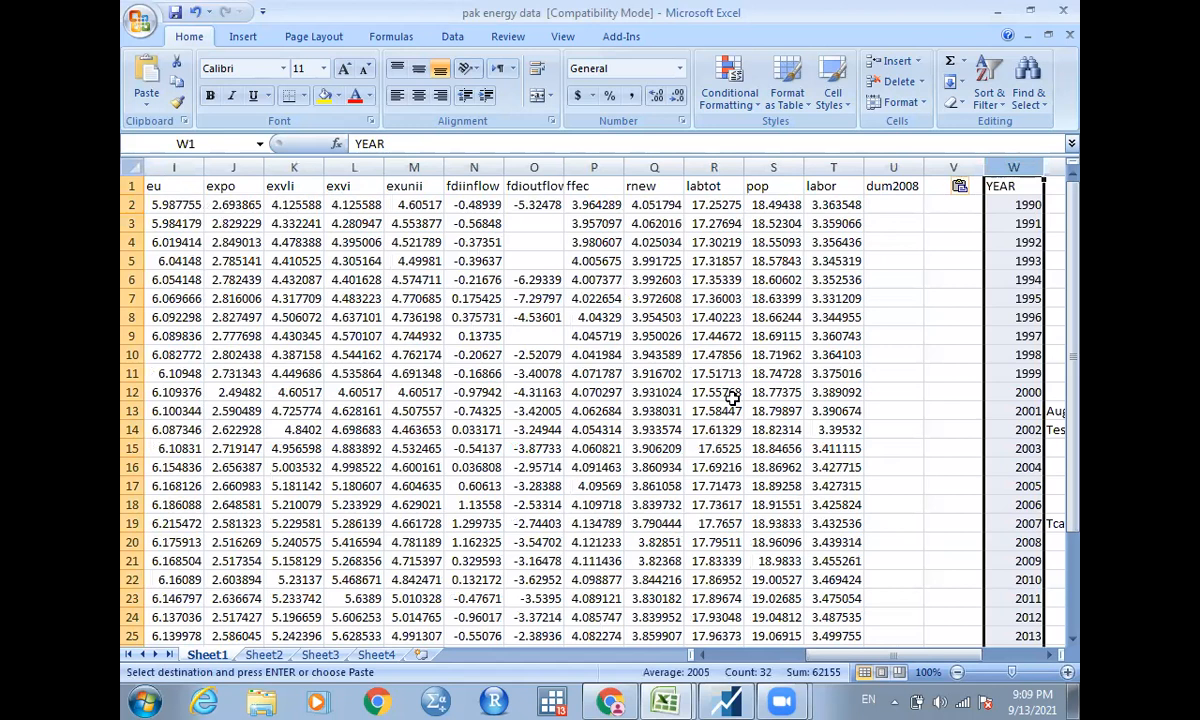
# Enter 1 in the dum2008 column at the 2008 row, cell U20, and fill it down through 2020.
pyautogui.click(903, 544)
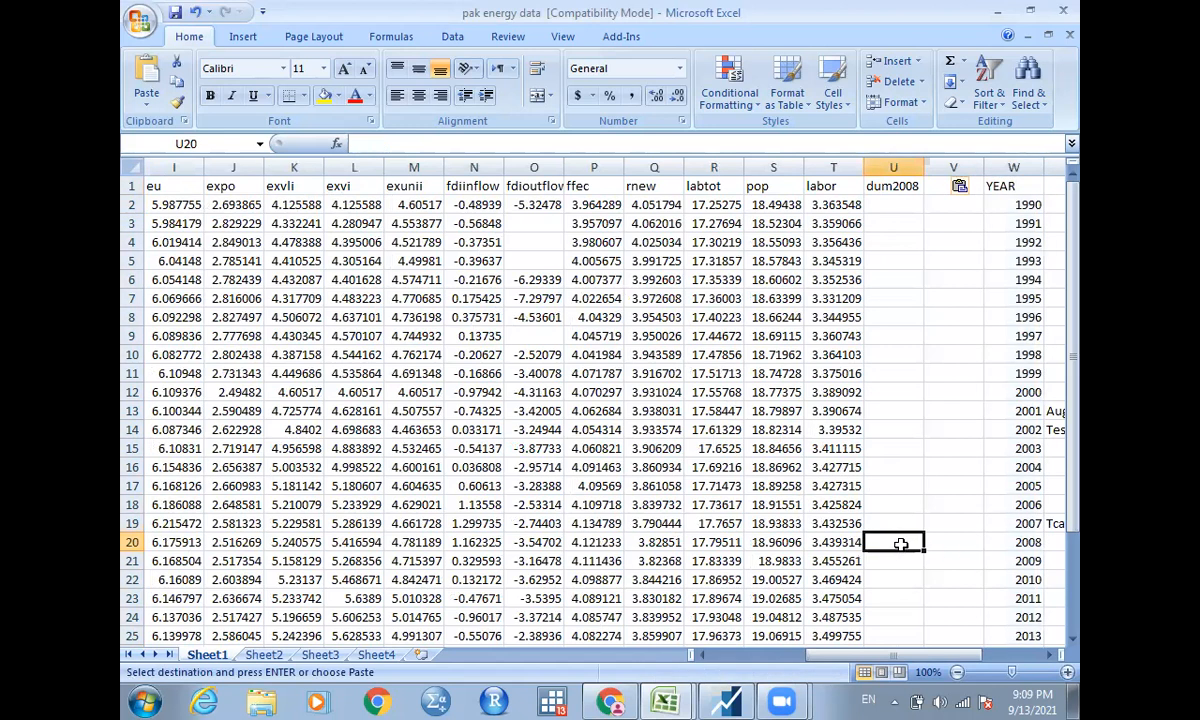
pyautogui.write('1')
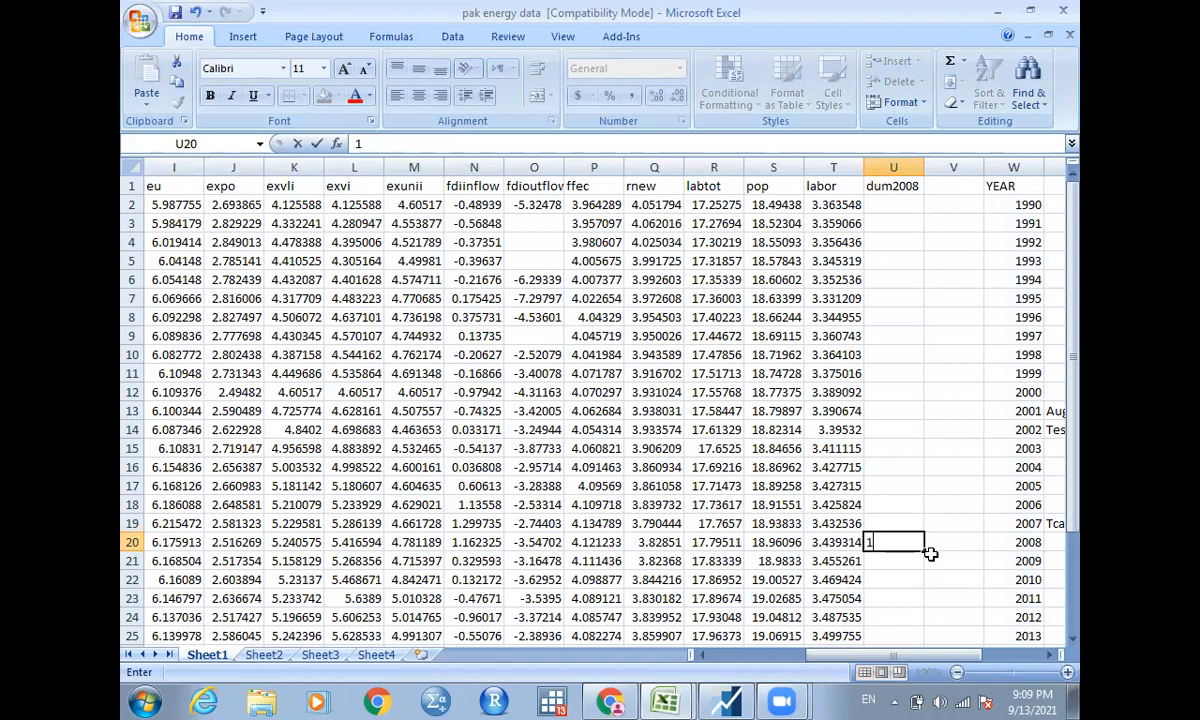
pyautogui.click(926, 549)
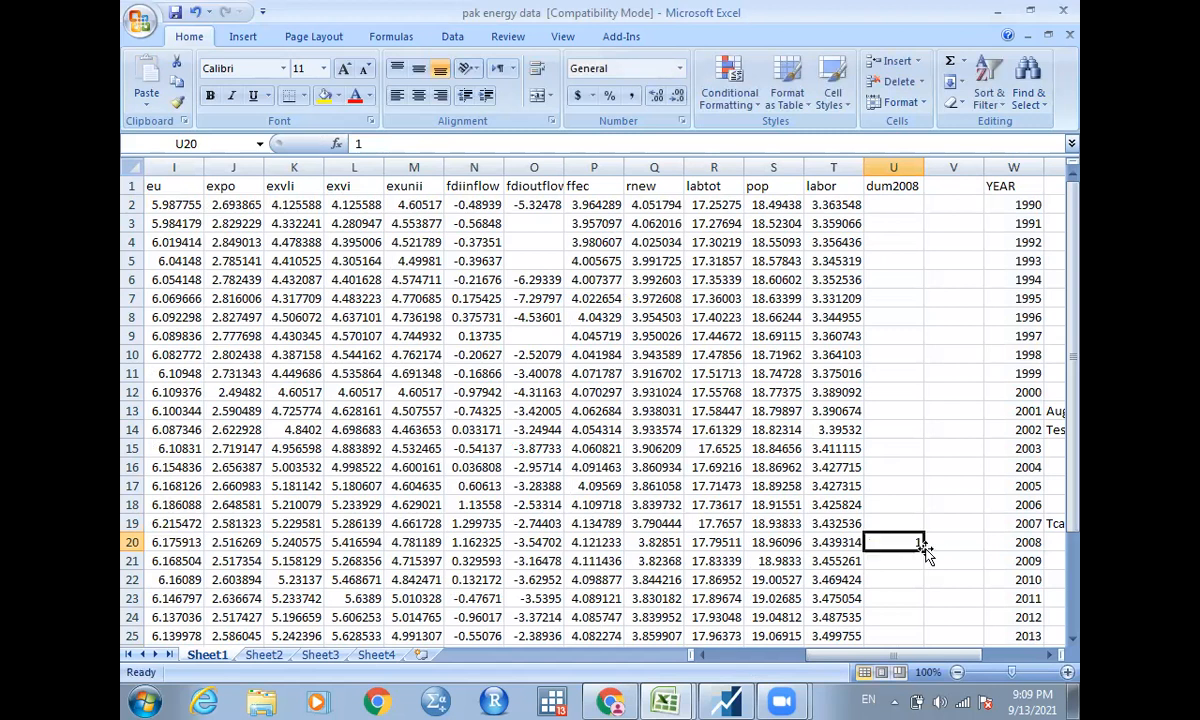
pyautogui.doubleClick(924, 550)
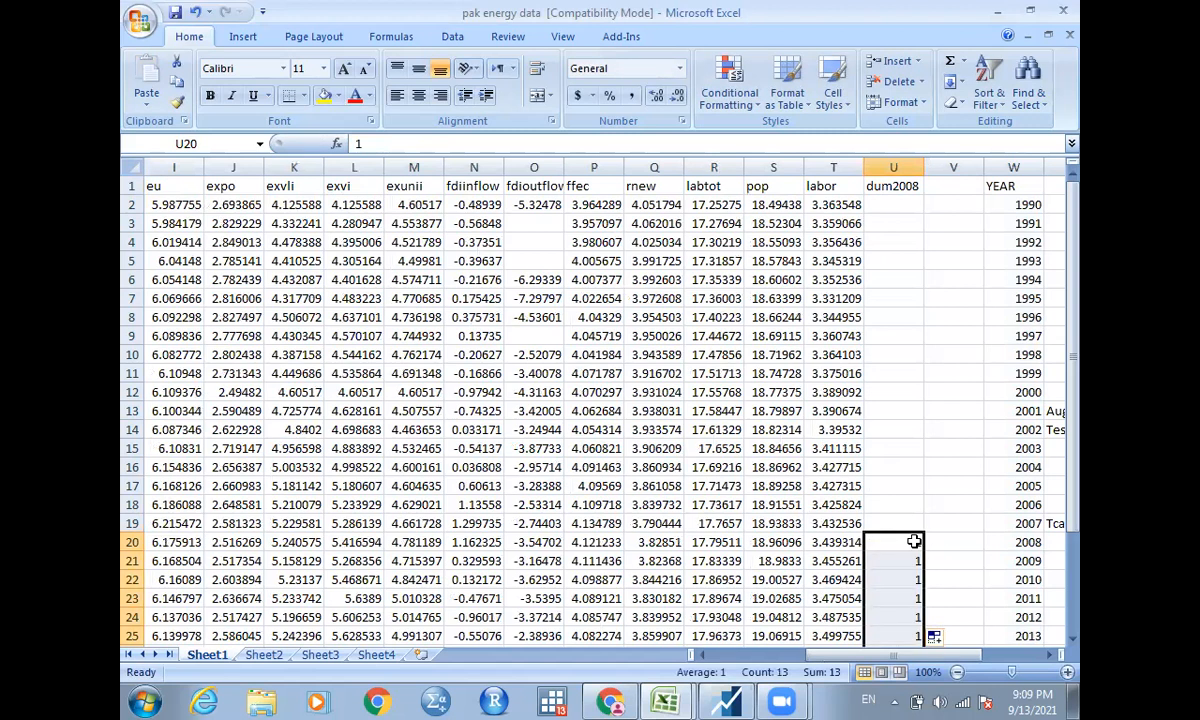
# Check the filled dum2008 values against the year column from 2008 down to the last data row.
pyautogui.click(914, 541)
pyautogui.press('Down')
pyautogui.press('Down')
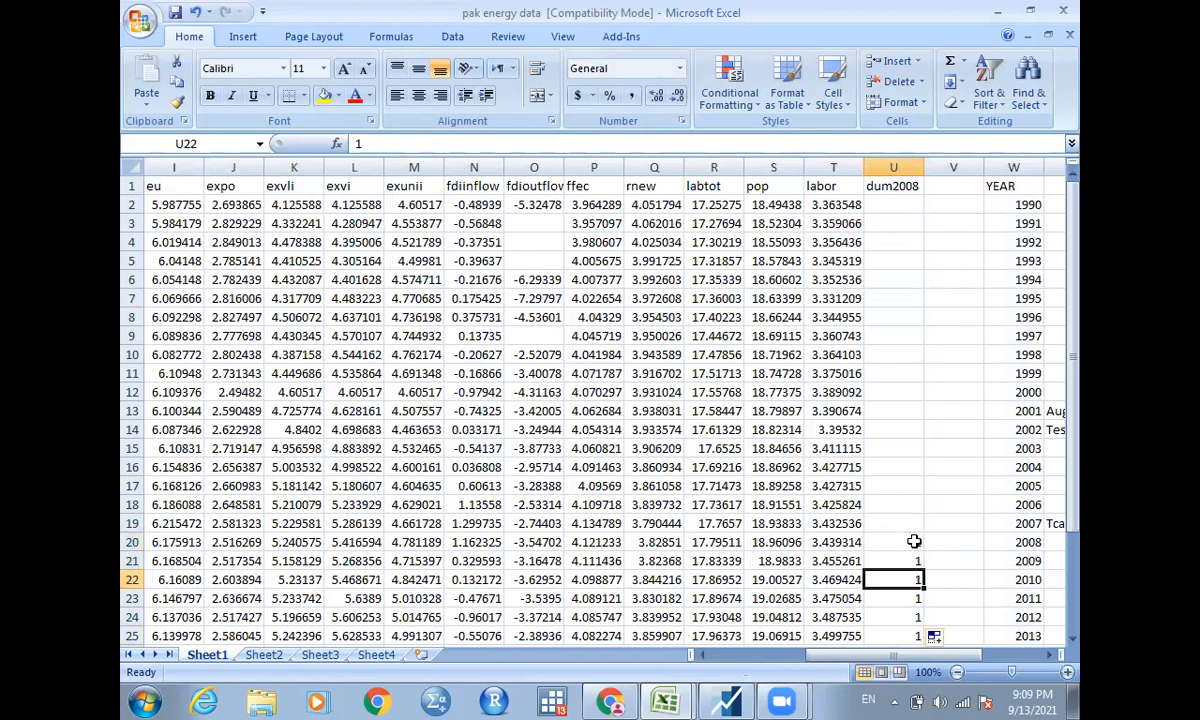
pyautogui.press('Down')
pyautogui.press('Down')
pyautogui.press('Down')
pyautogui.press('Down')
pyautogui.press('Down')
pyautogui.press('Down')
pyautogui.press('Down')
pyautogui.press('Down')
pyautogui.press('Down')
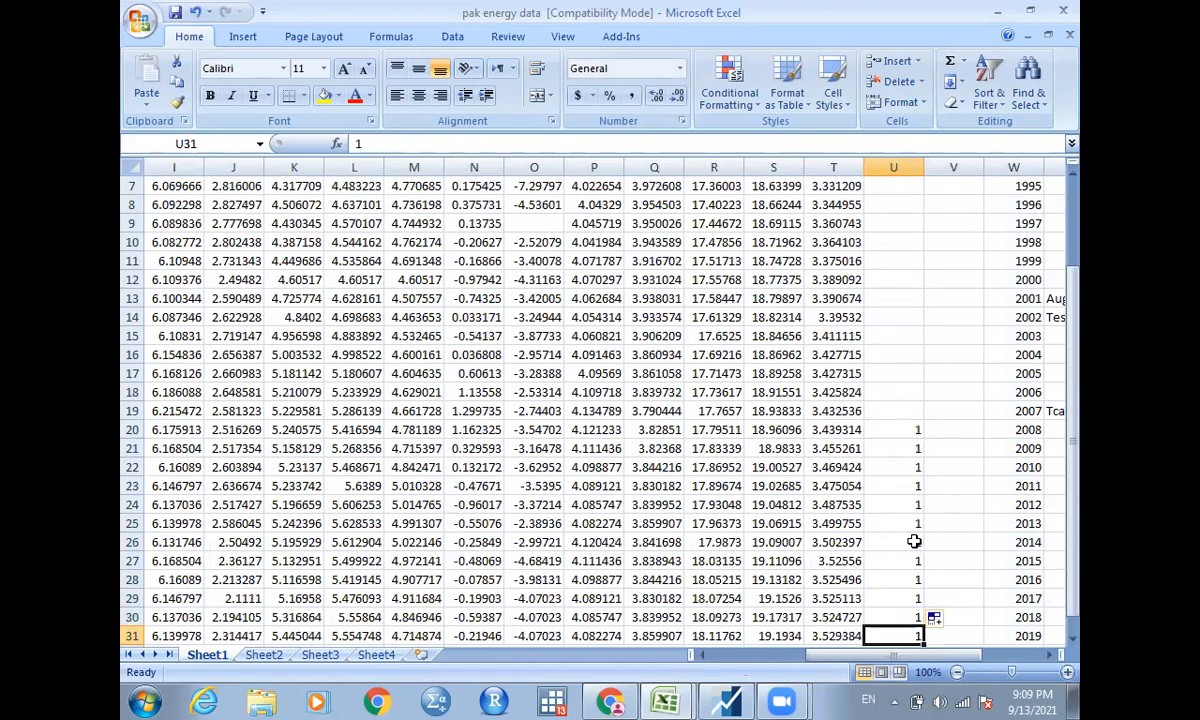
pyautogui.press('Down')
pyautogui.press('Down')
pyautogui.press('Up')
pyautogui.press('Up')
pyautogui.press('Up')
pyautogui.press('Up')
pyautogui.press('Up')
pyautogui.press('Up')
pyautogui.press('Up')
pyautogui.press('Up')
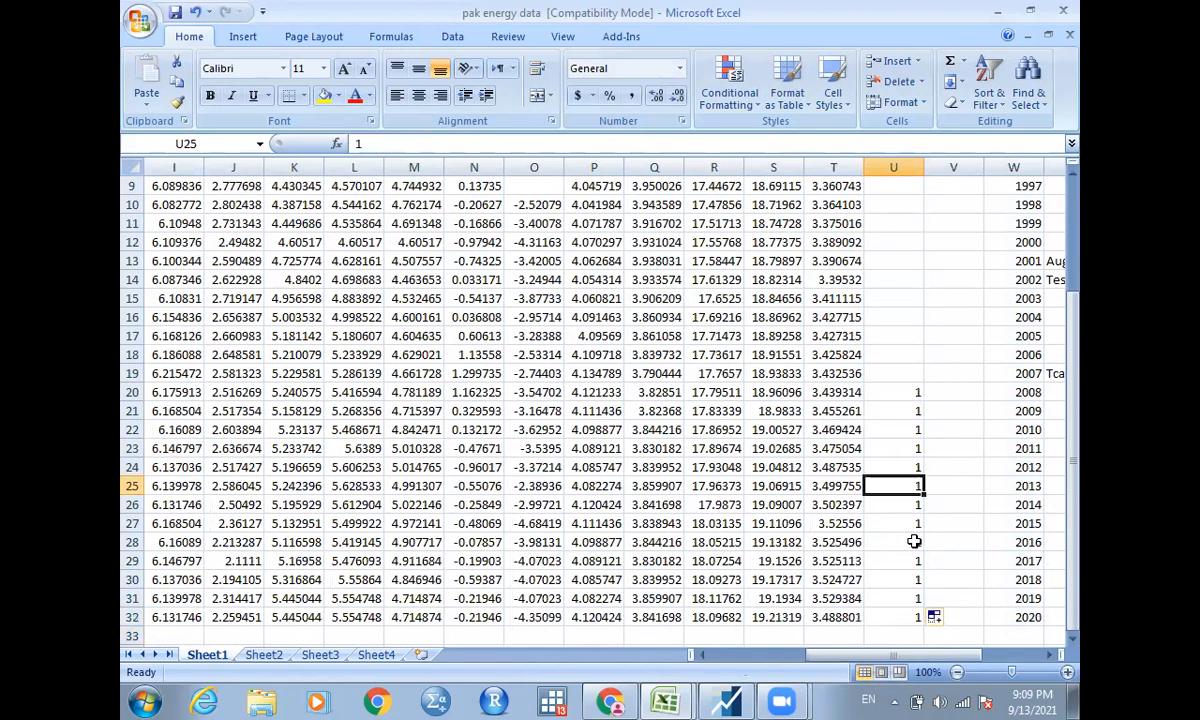
pyautogui.press('Up')
pyautogui.press('Up')
# Enter 0 in the dum2008 column at the 1990 row, cell U2, and fill it down through 2007.
pyautogui.hotkey('ctrl', 'Up')
pyautogui.hotkey('ctrl', 'Up')
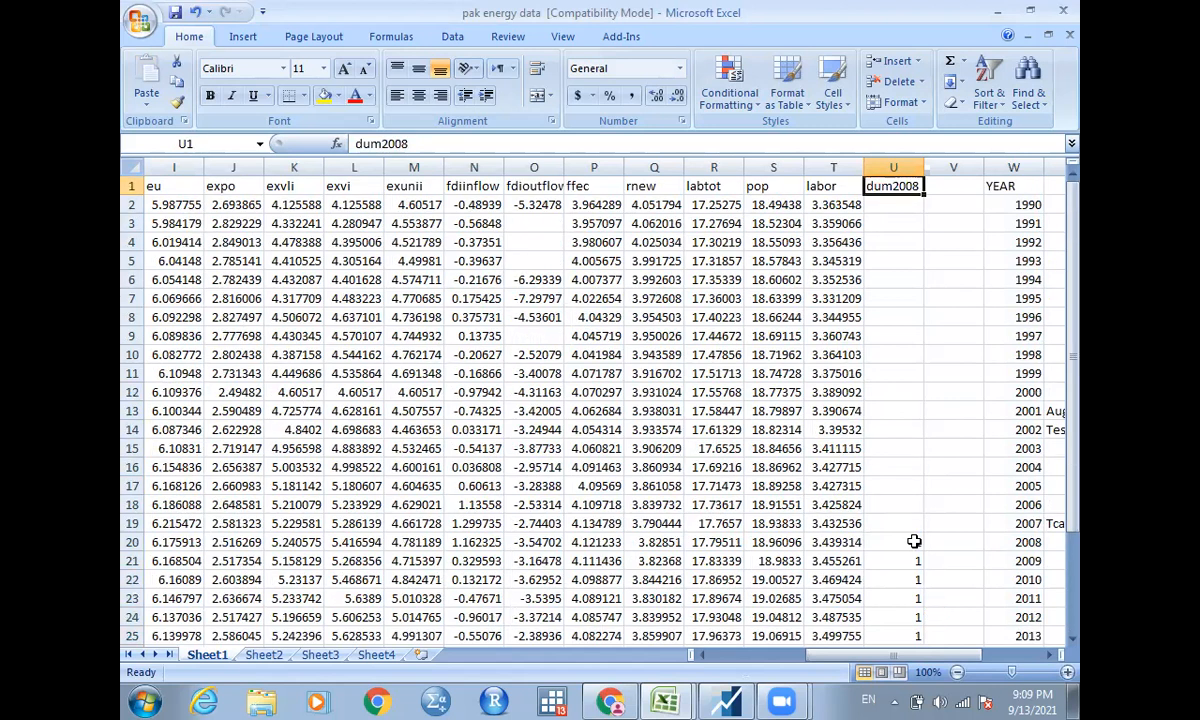
pyautogui.press('Down')
pyautogui.write('0')
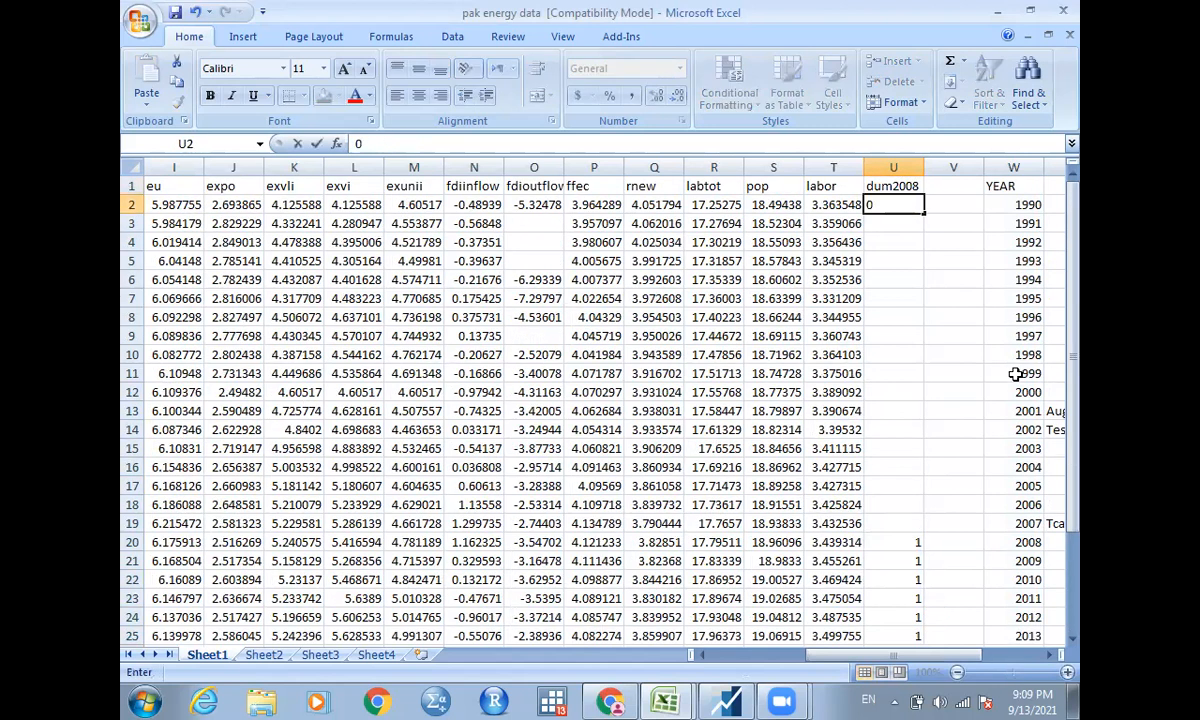
pyautogui.doubleClick(924, 211)
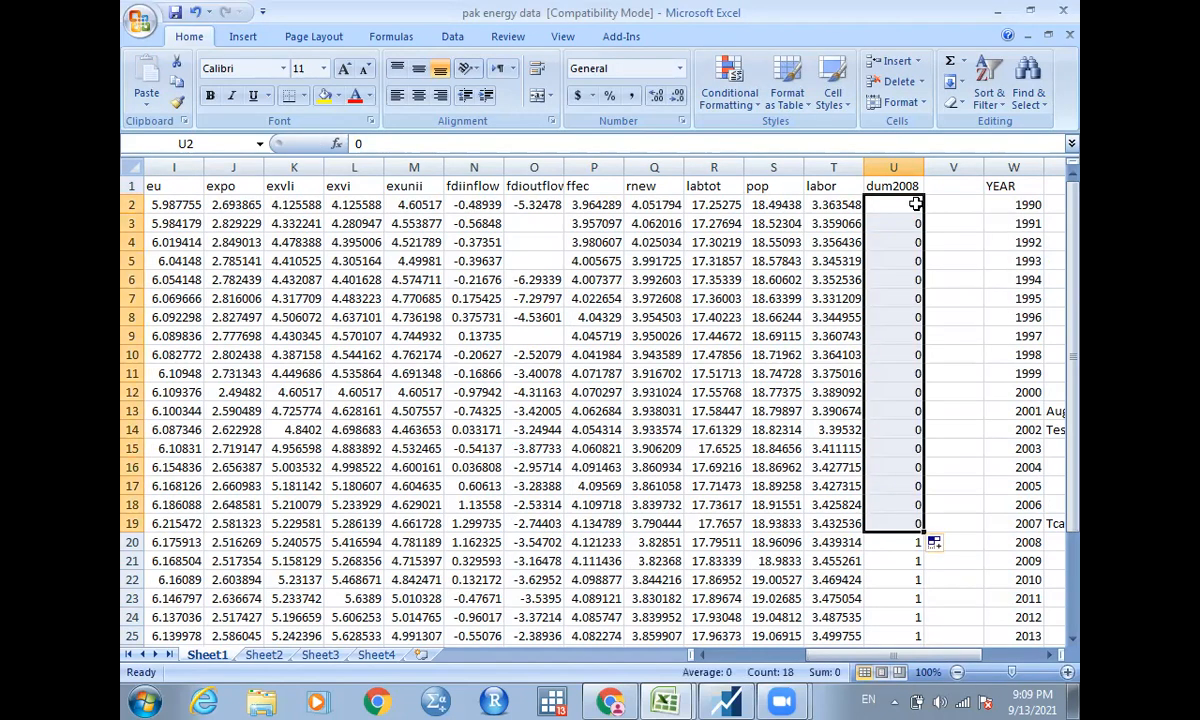
# Review the dum2008 column from its heading to the 2008 row, comparing it with the adjacent years.
pyautogui.click(899, 190)
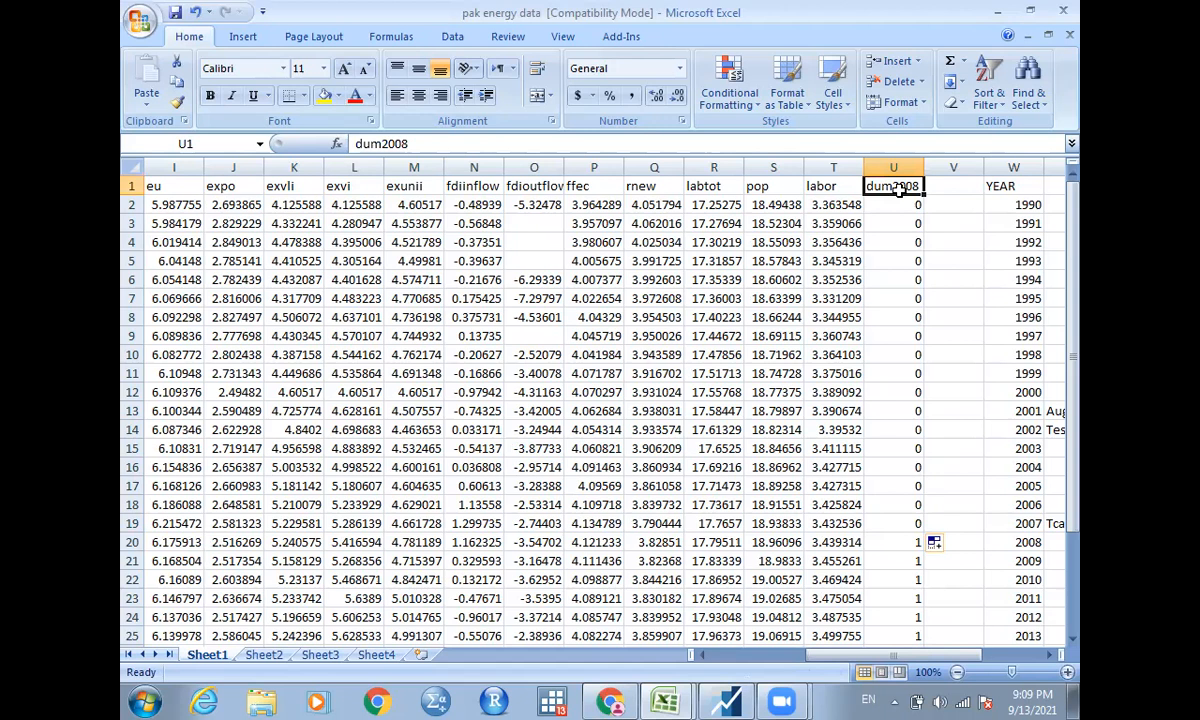
pyautogui.click(903, 201)
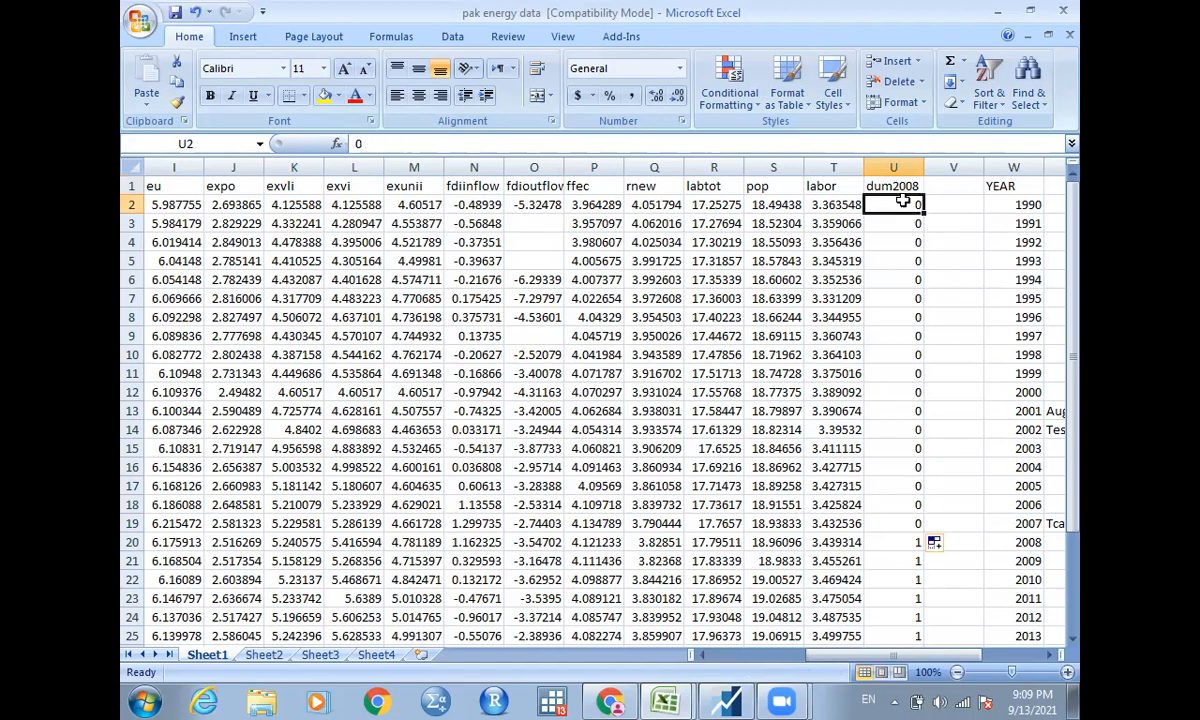
pyautogui.press('Down')
pyautogui.press('Down')
pyautogui.press('Down')
pyautogui.press('Down')
pyautogui.press('Down')
pyautogui.press('Down')
pyautogui.press('Down')
pyautogui.press('Down')
pyautogui.press('Down')
pyautogui.press('Down')
pyautogui.press('Down')
pyautogui.press('Down')
pyautogui.press('Down')
pyautogui.press('Down')
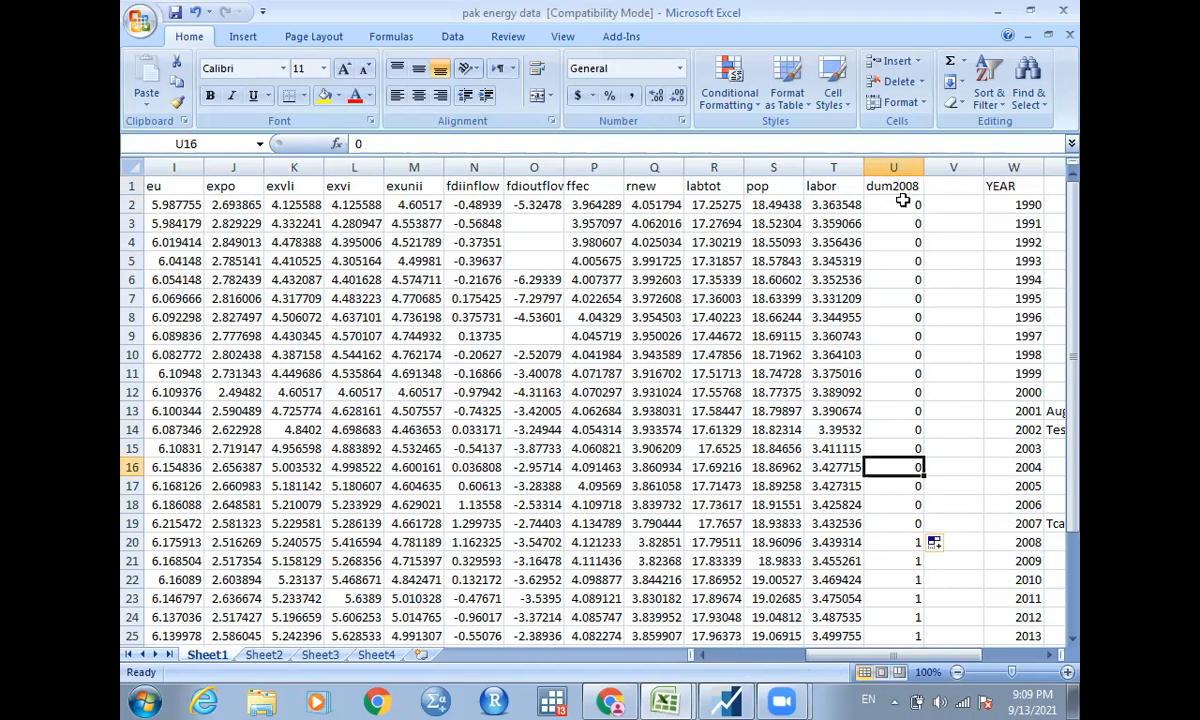
pyautogui.press('Down')
pyautogui.press('Down')
pyautogui.press('Down')
pyautogui.press('Down')
pyautogui.press('Right')
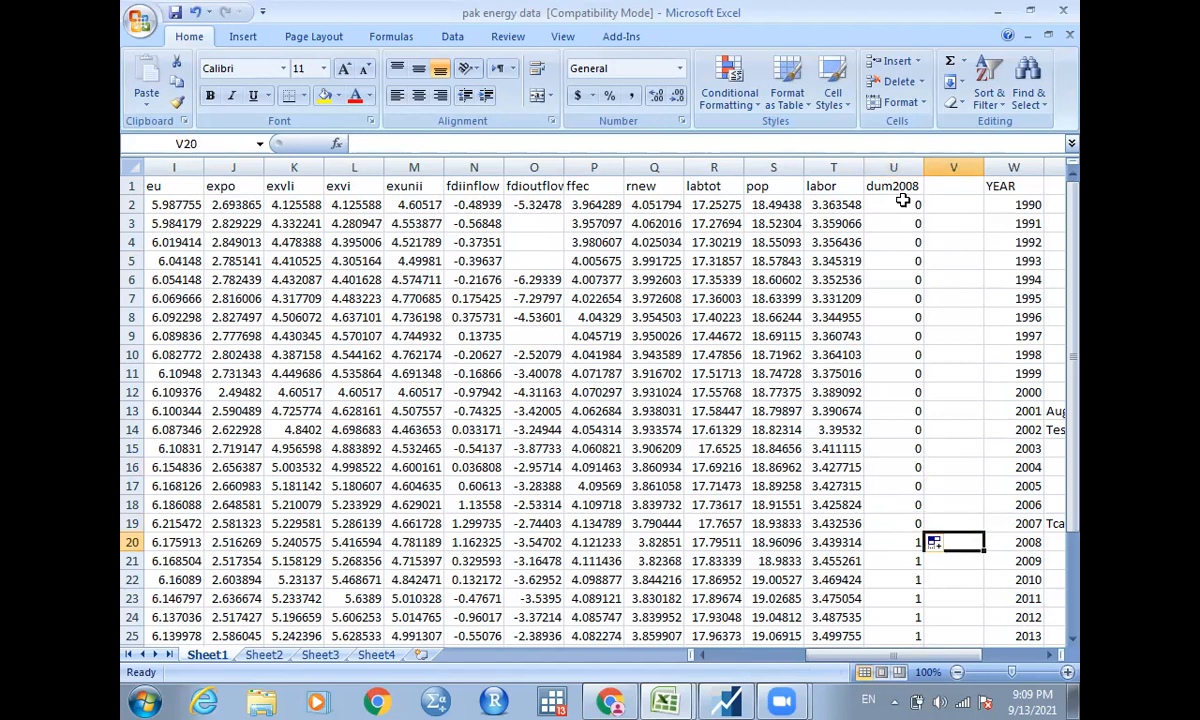
pyautogui.press('Right')
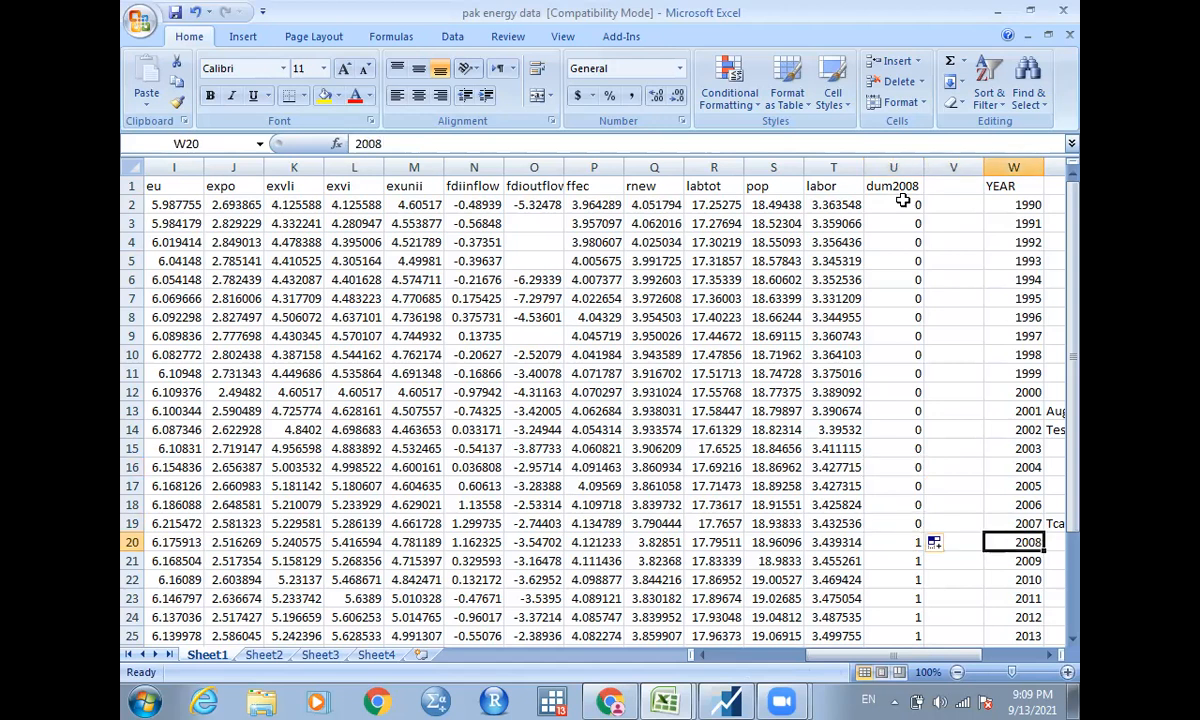
pyautogui.press('Left')
pyautogui.press('Left')
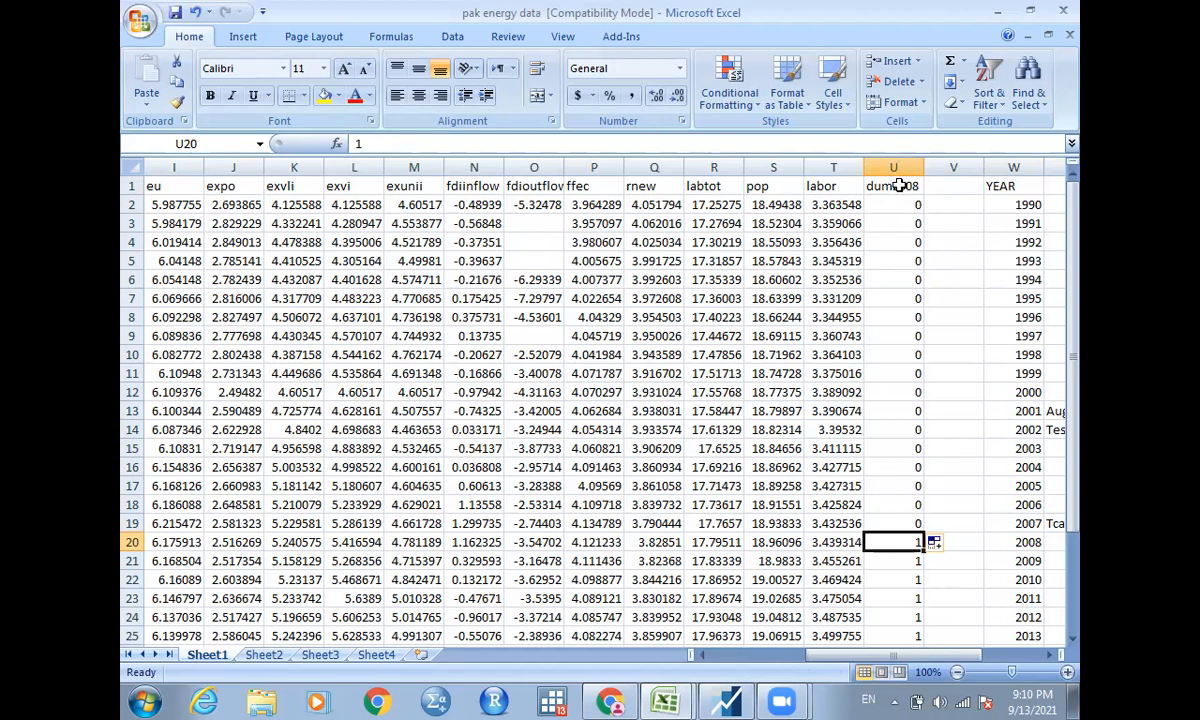
# Copy the data block B1:U32, from lngdpd through dum2008 including the headings and without the YEAR column.
pyautogui.click(899, 185)
pyautogui.moveTo(490, 170); pyautogui.dragTo(237, 693)
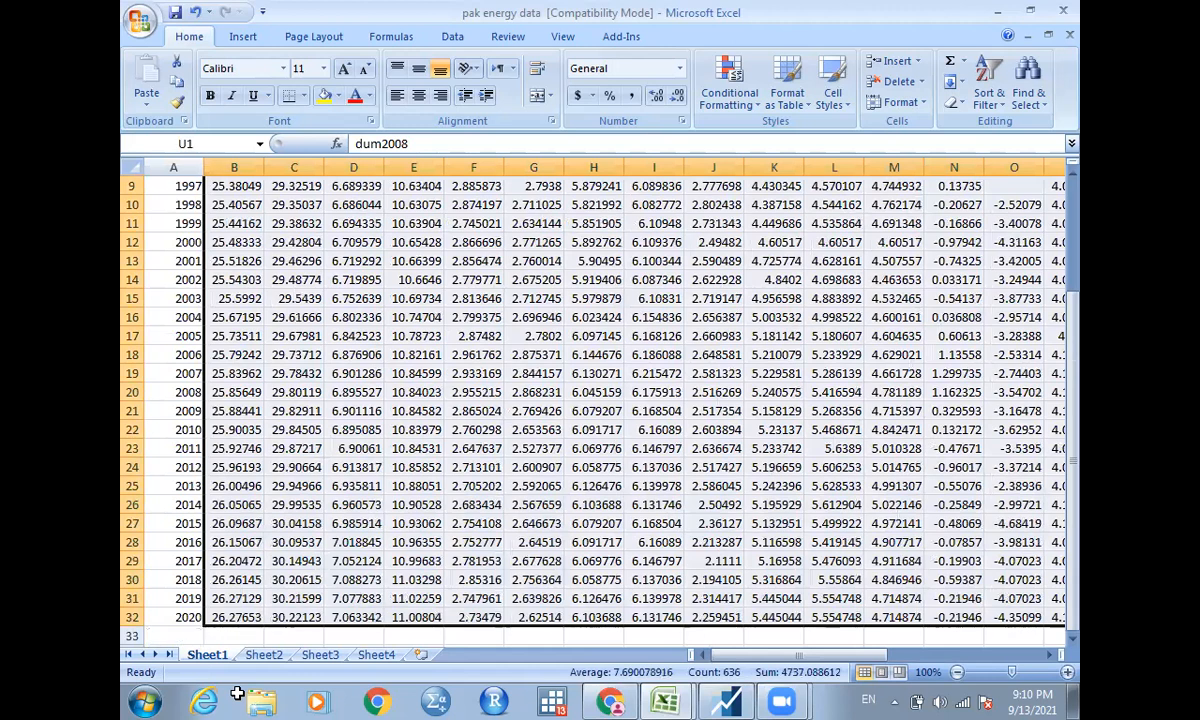
pyautogui.hotkey('ctrl', 'c')
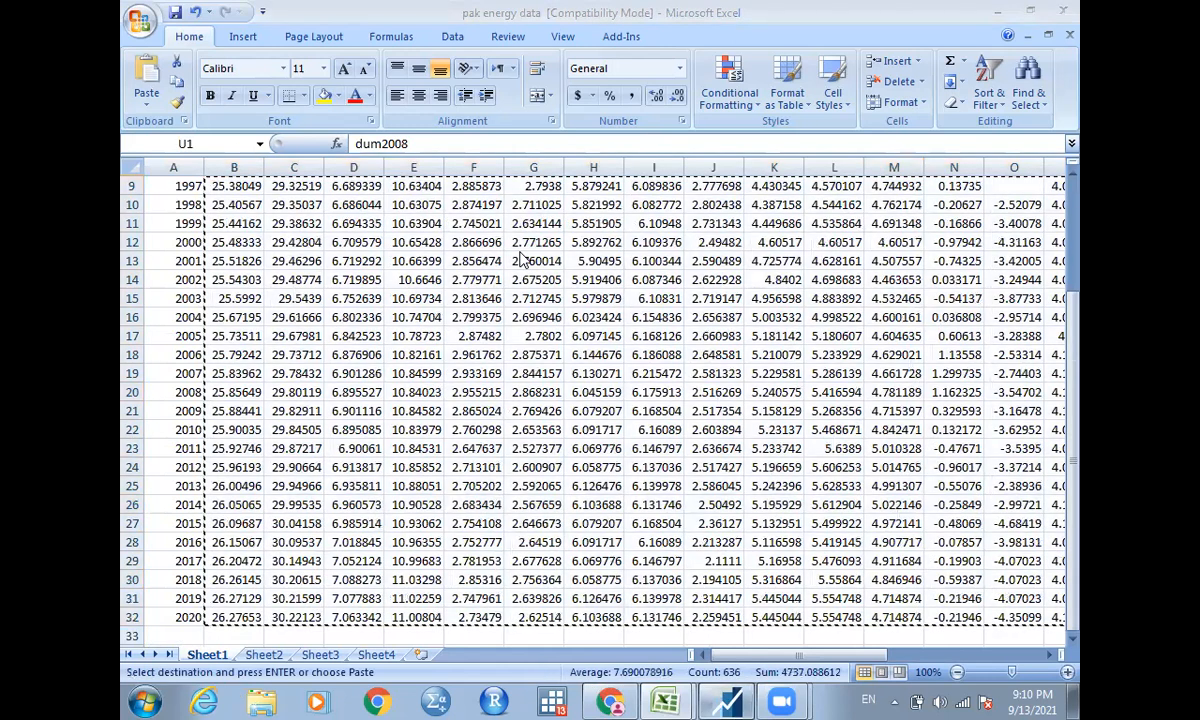
# Switch to EViews, delete the untitled Chow test equation and close the untitled workfile without saving.
pyautogui.click(725, 699)
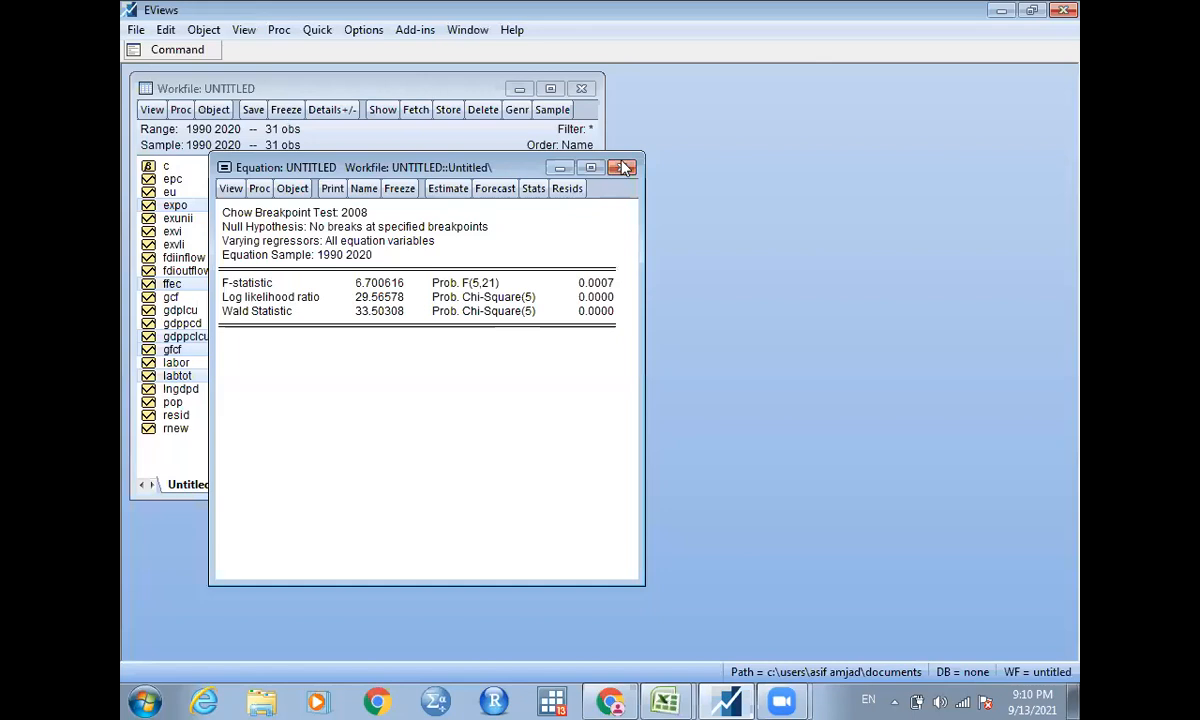
pyautogui.click(622, 167)
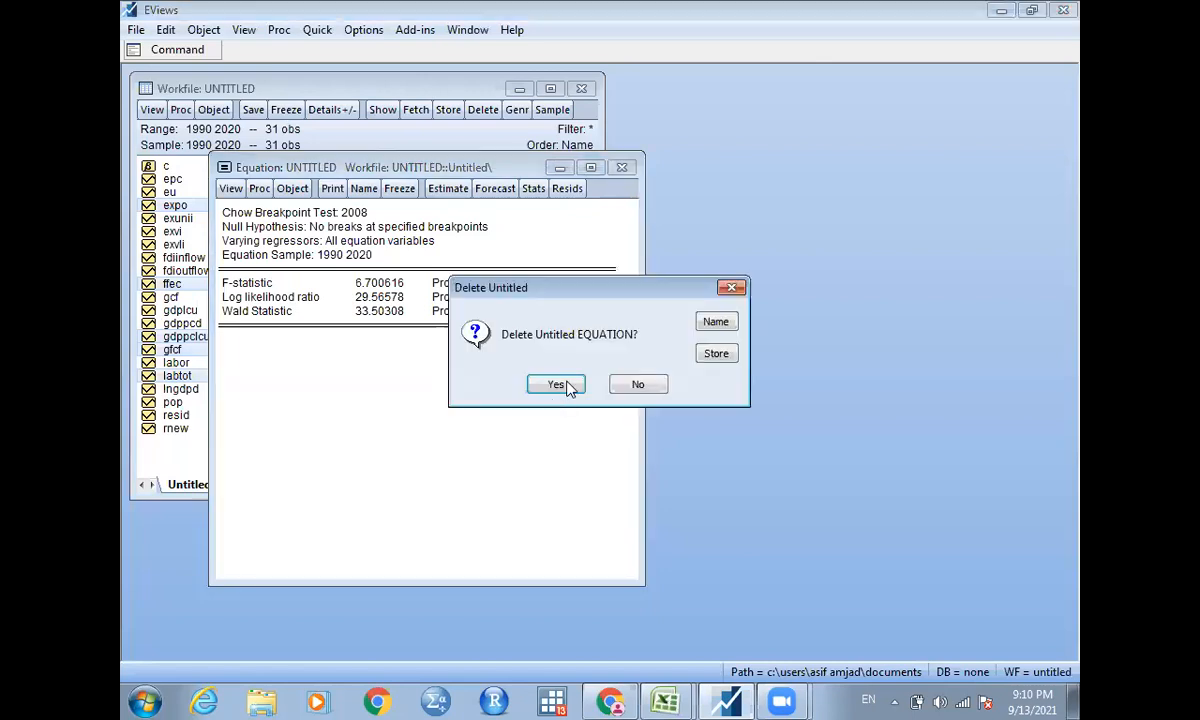
pyautogui.click(568, 388)
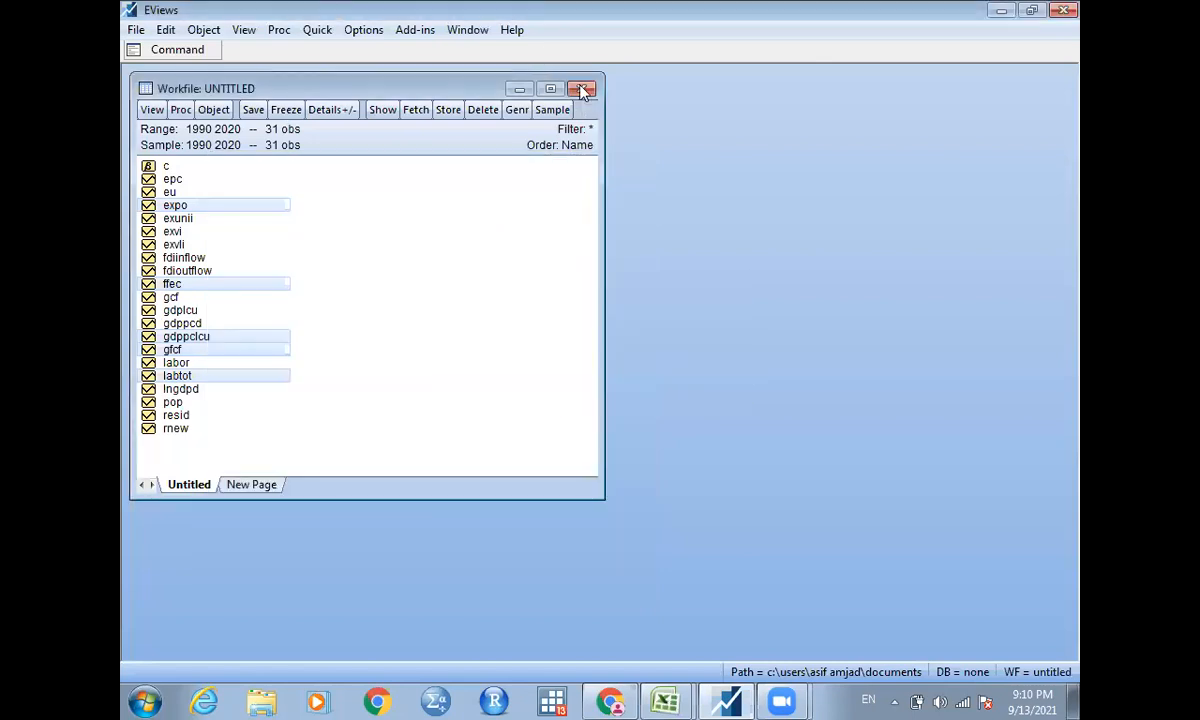
pyautogui.click(583, 90)
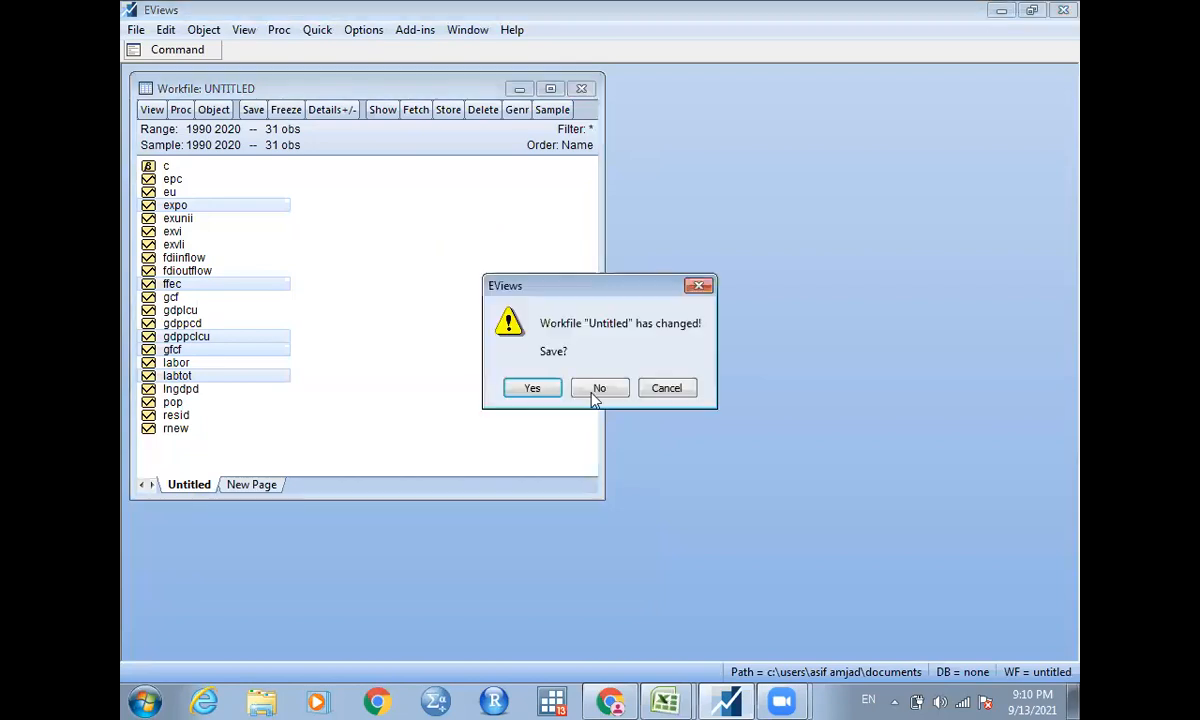
pyautogui.click(596, 390)
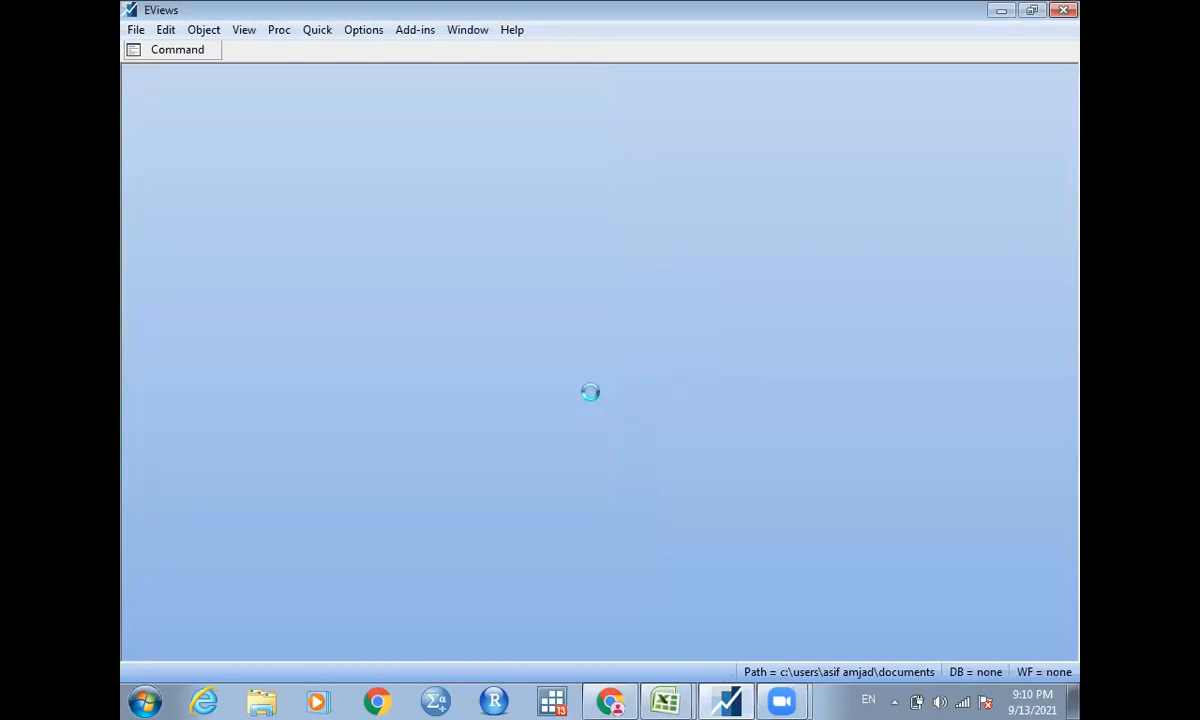
# Create a new dated, regular-frequency annual workfile with start date 1990 and end date 2020.
pyautogui.hotkey('ctrl', 'n')
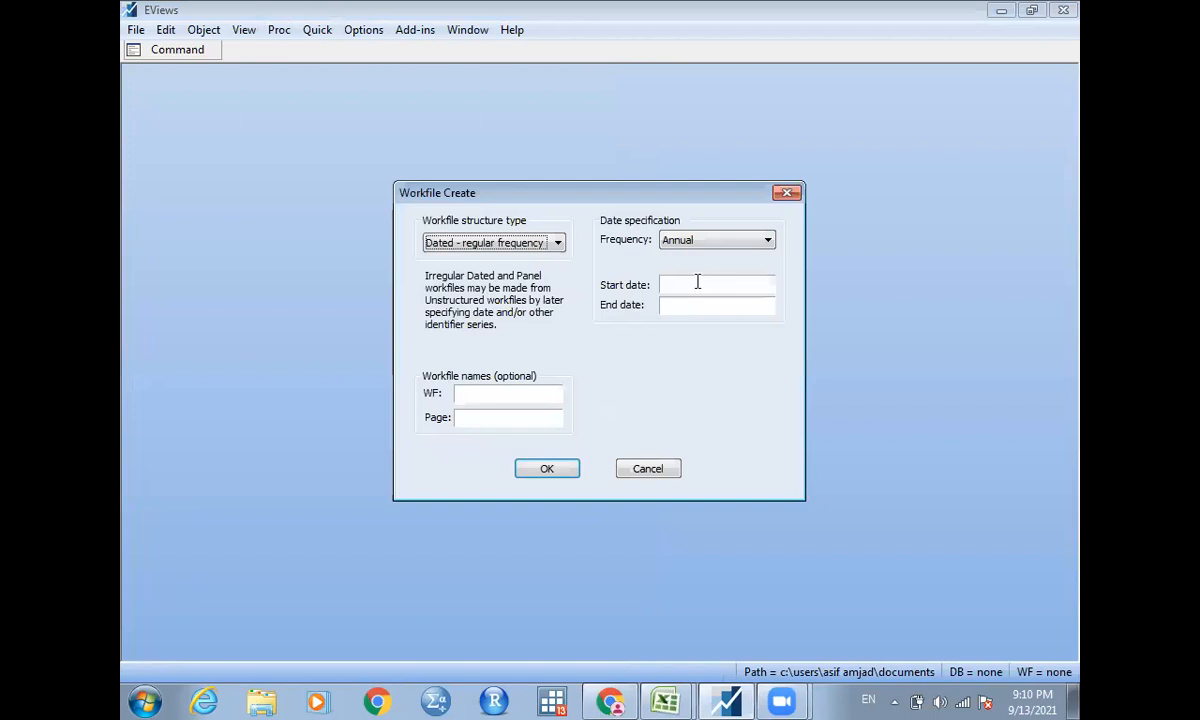
pyautogui.click(698, 284)
pyautogui.write('1990')
pyautogui.press('Tab')
pyautogui.write('2020')
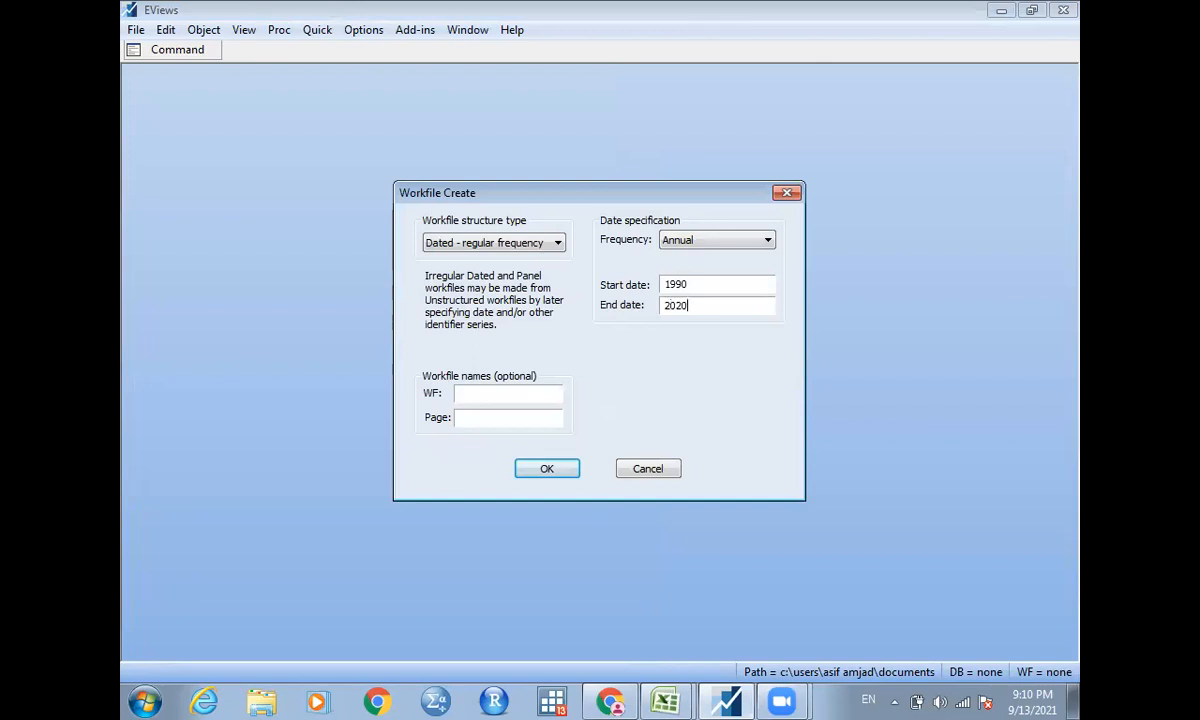
pyautogui.click(554, 469)
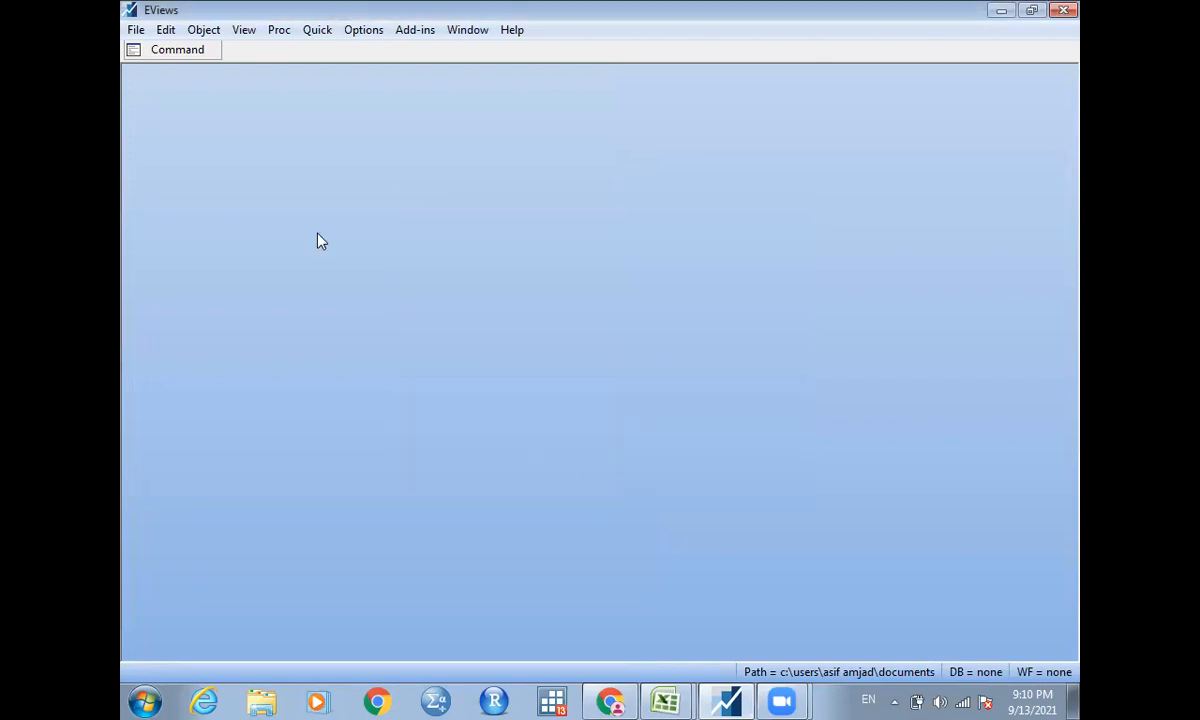
# Run the data command, paste the copied series with their names into the empty group, and delete the untitled group.
pyautogui.click(157, 46)
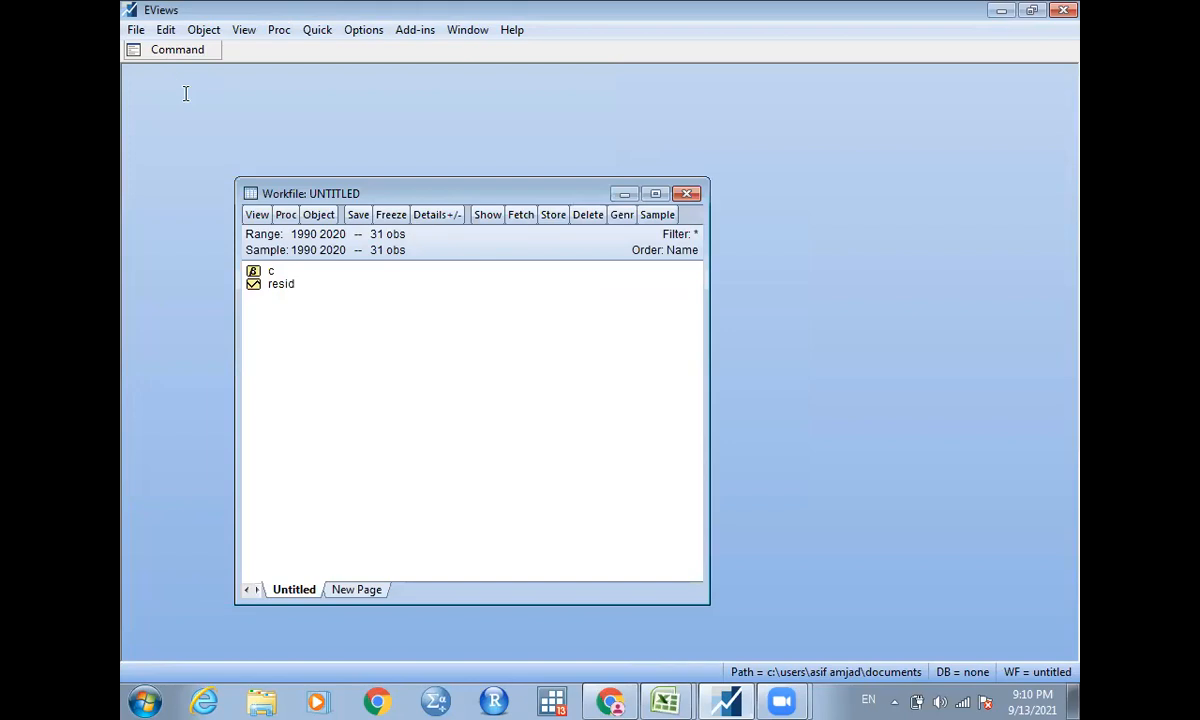
pyautogui.click(185, 97)
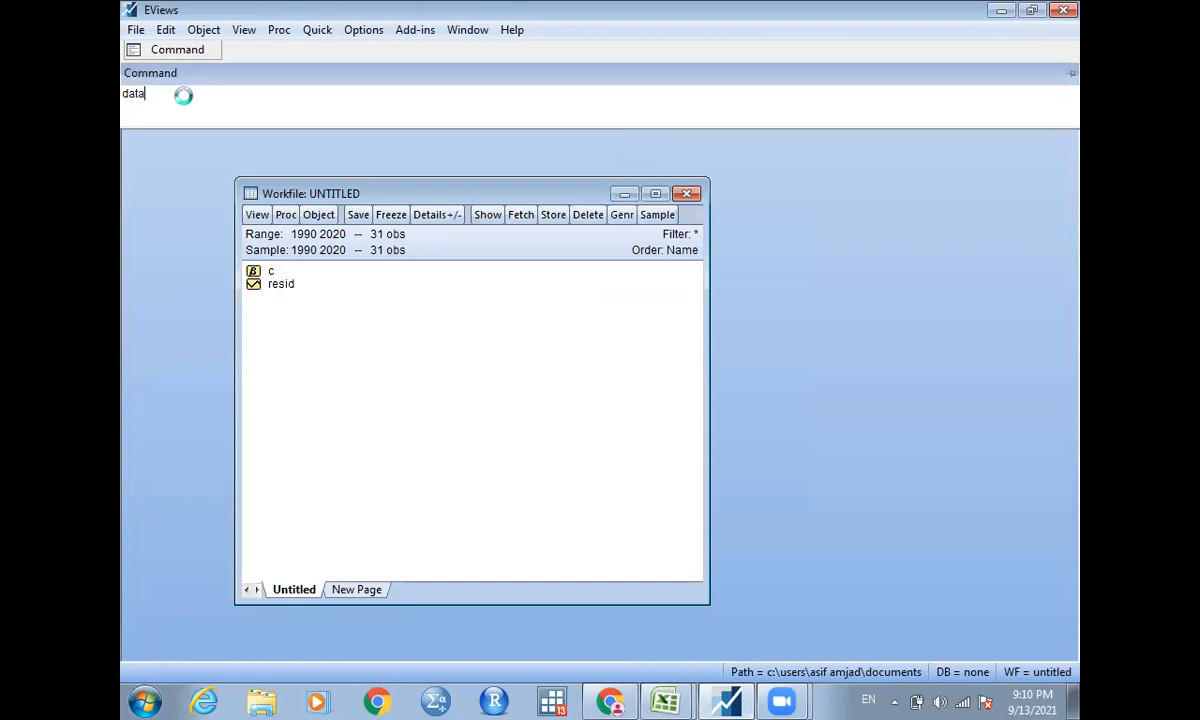
pyautogui.press('Return')
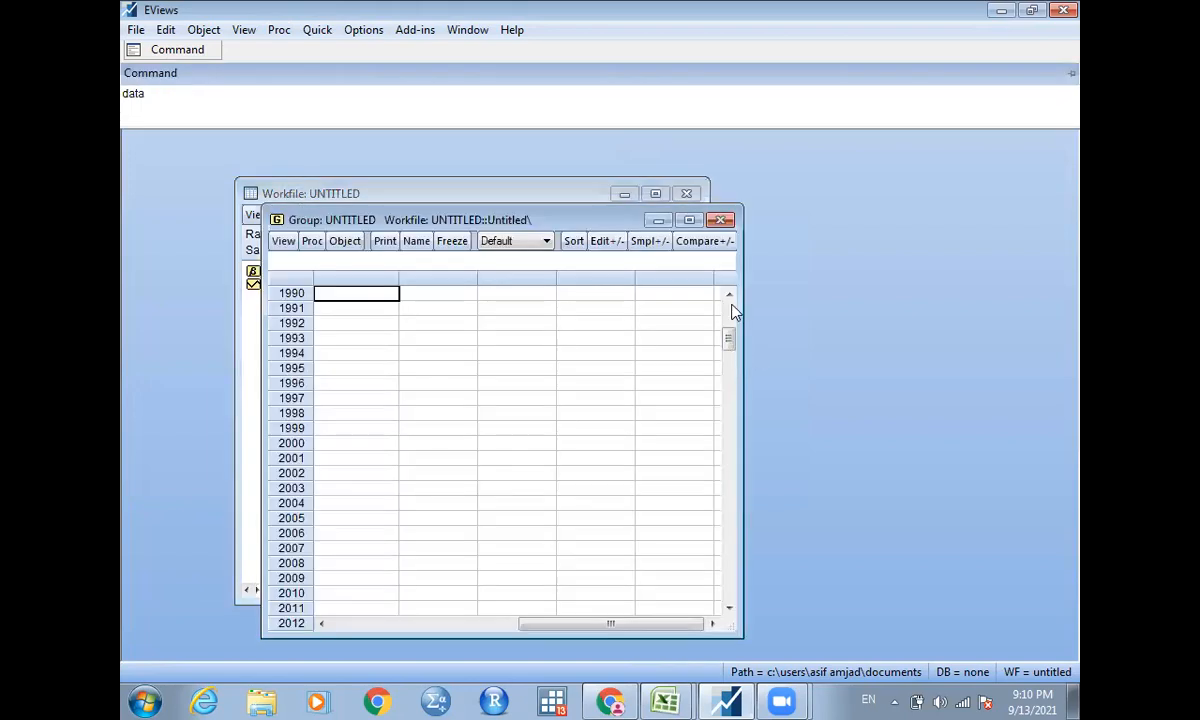
pyautogui.click(365, 296)
pyautogui.hotkey('ctrl', 'v')
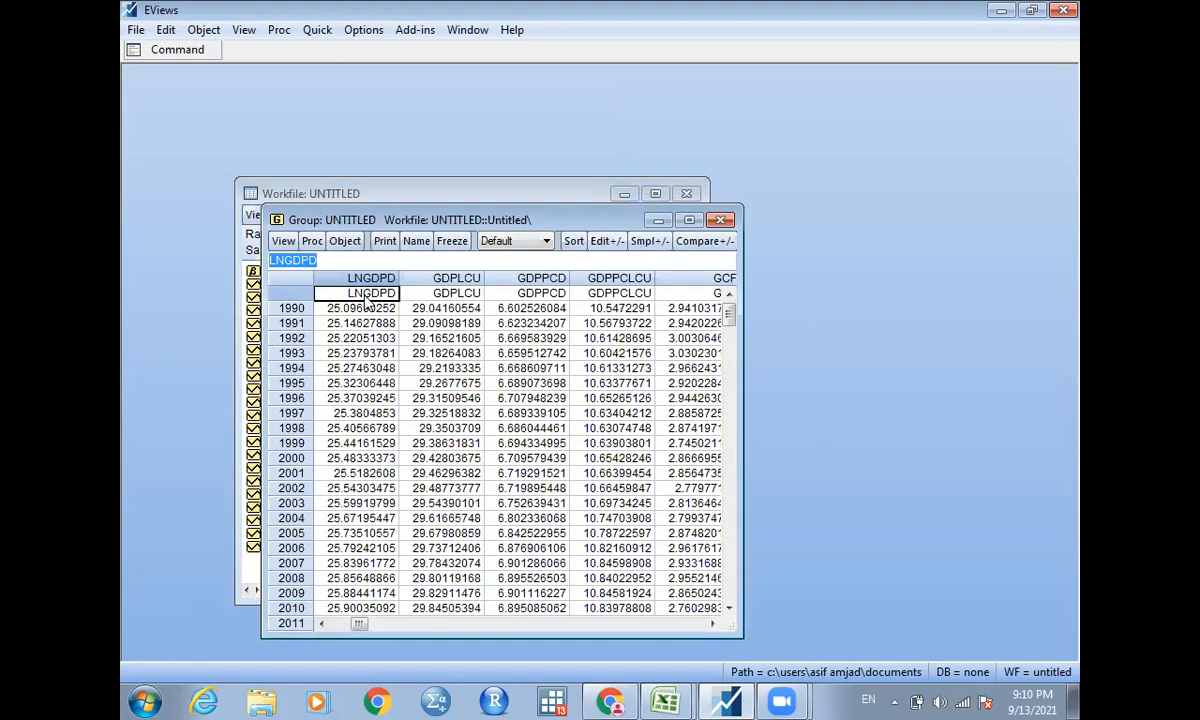
pyautogui.click(720, 221)
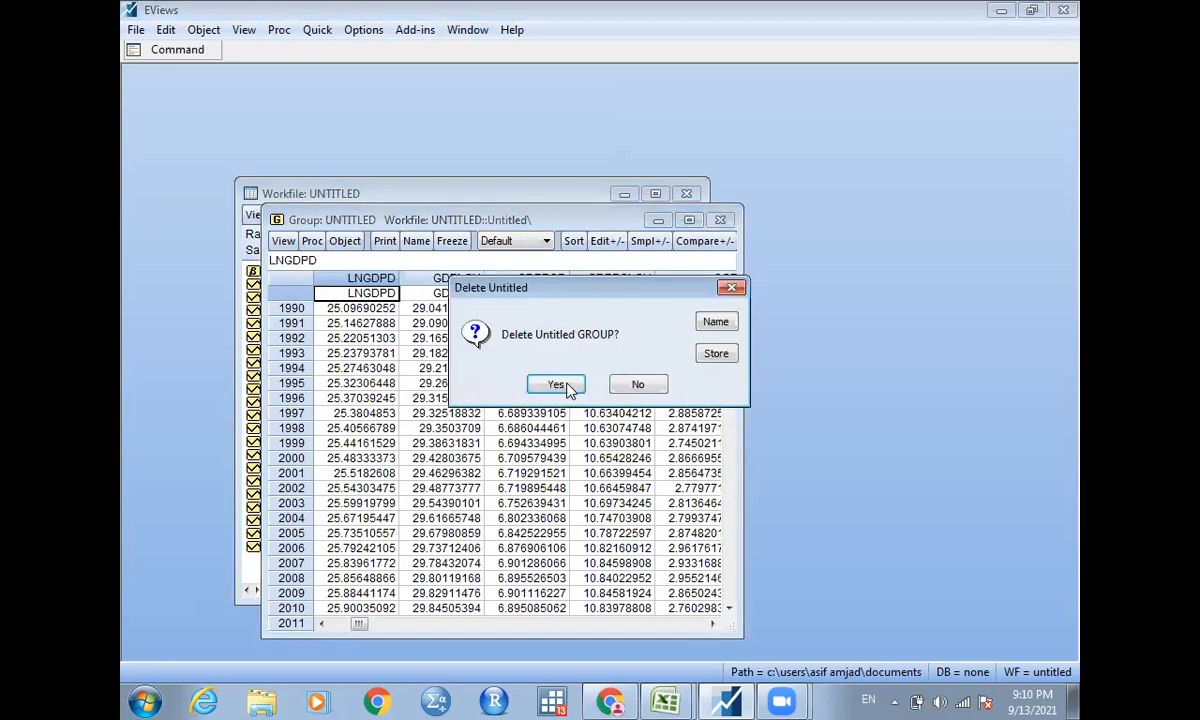
pyautogui.click(567, 386)
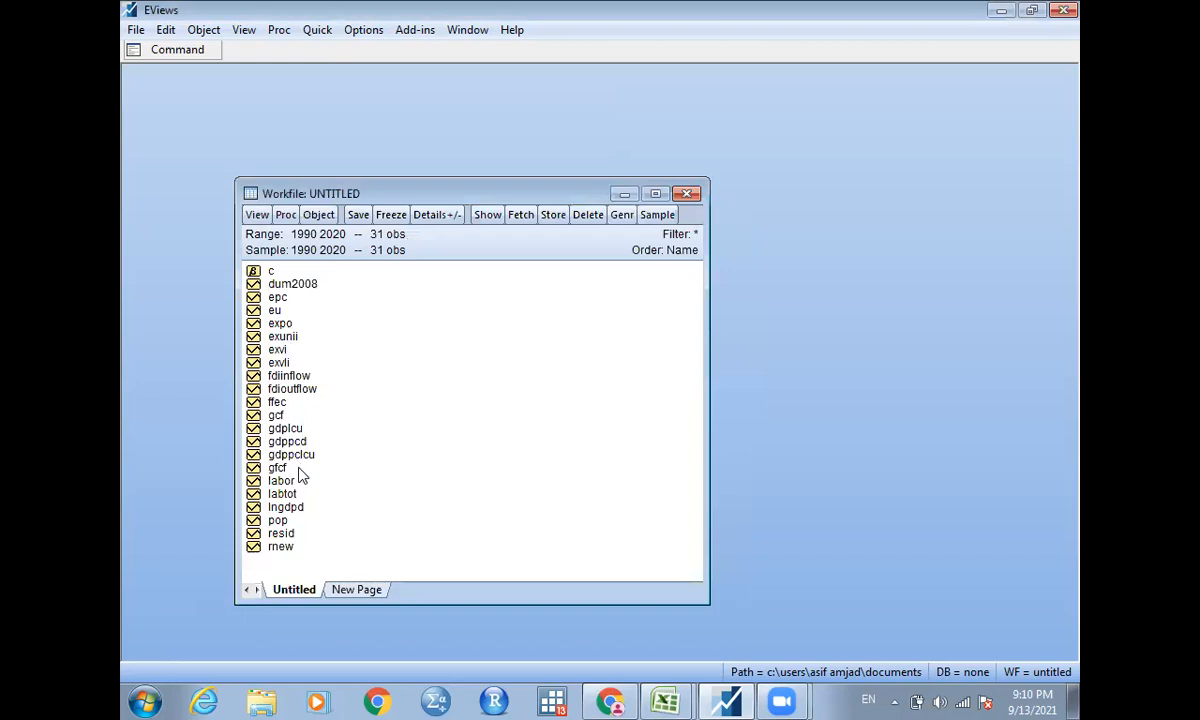
# Select gdppclcu, ffec, gfcf, labtot, expo and dum2008 in that order and open them as an equation.
pyautogui.click(300, 286)
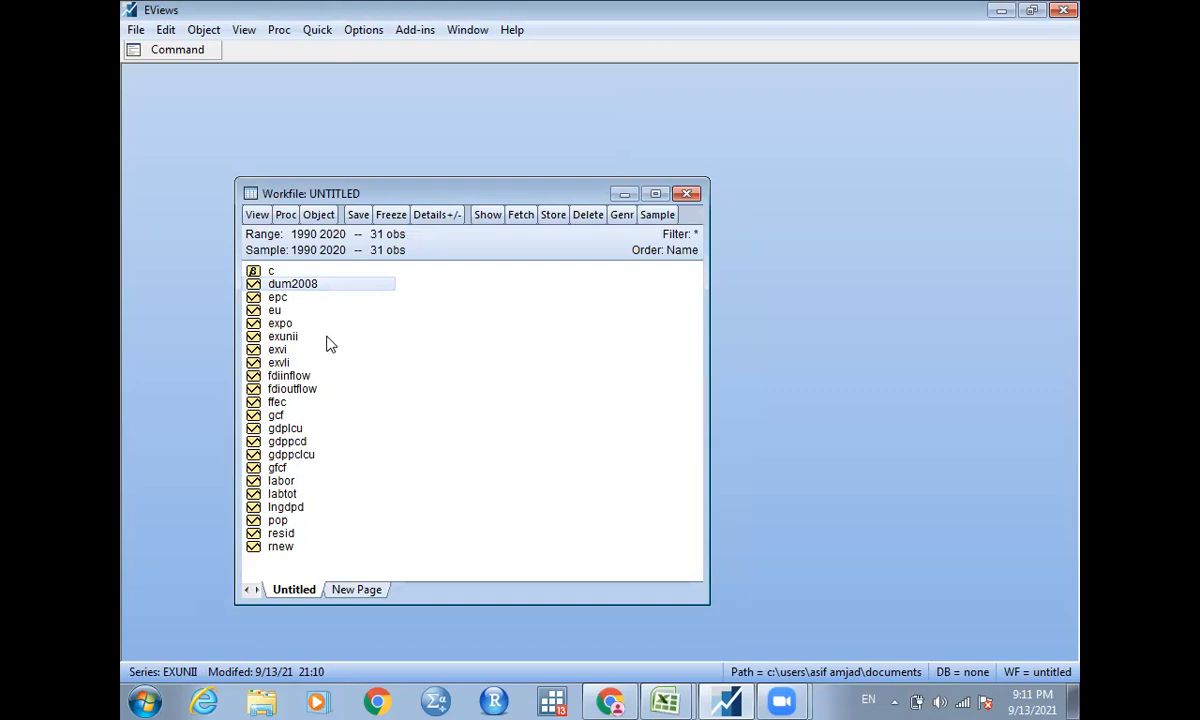
pyautogui.click(292, 457)
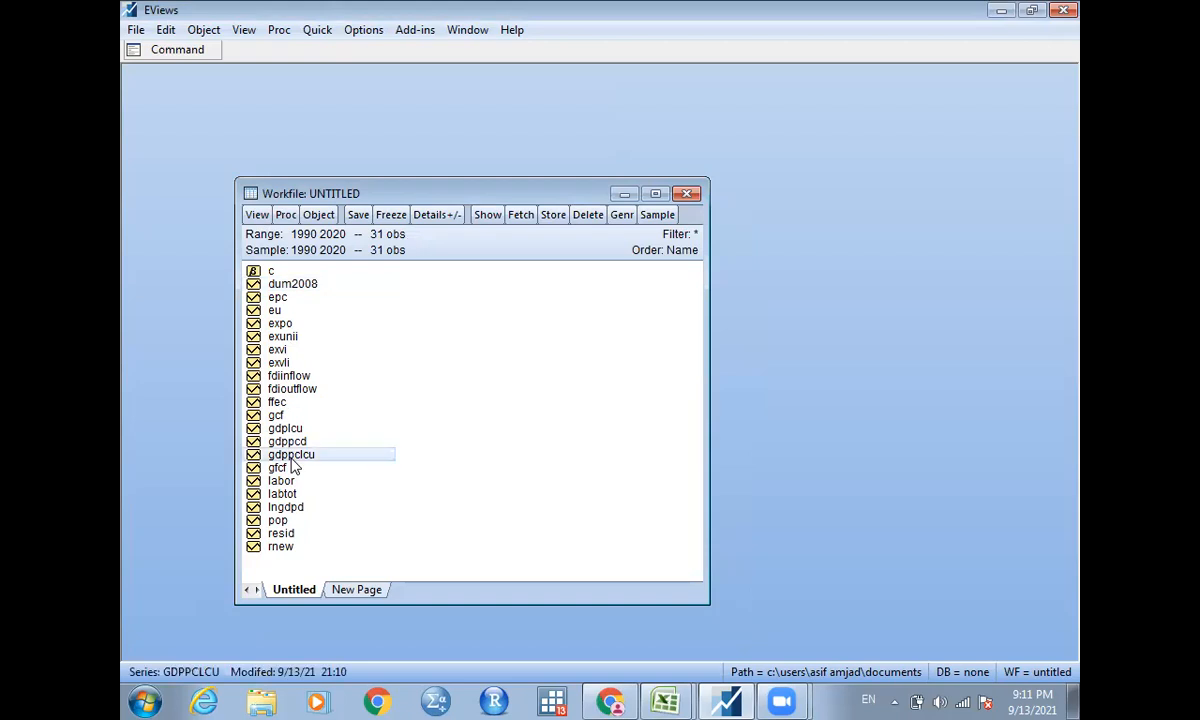
pyautogui.keyDown('ctrl'); pyautogui.click(276, 404); pyautogui.keyUp('ctrl')
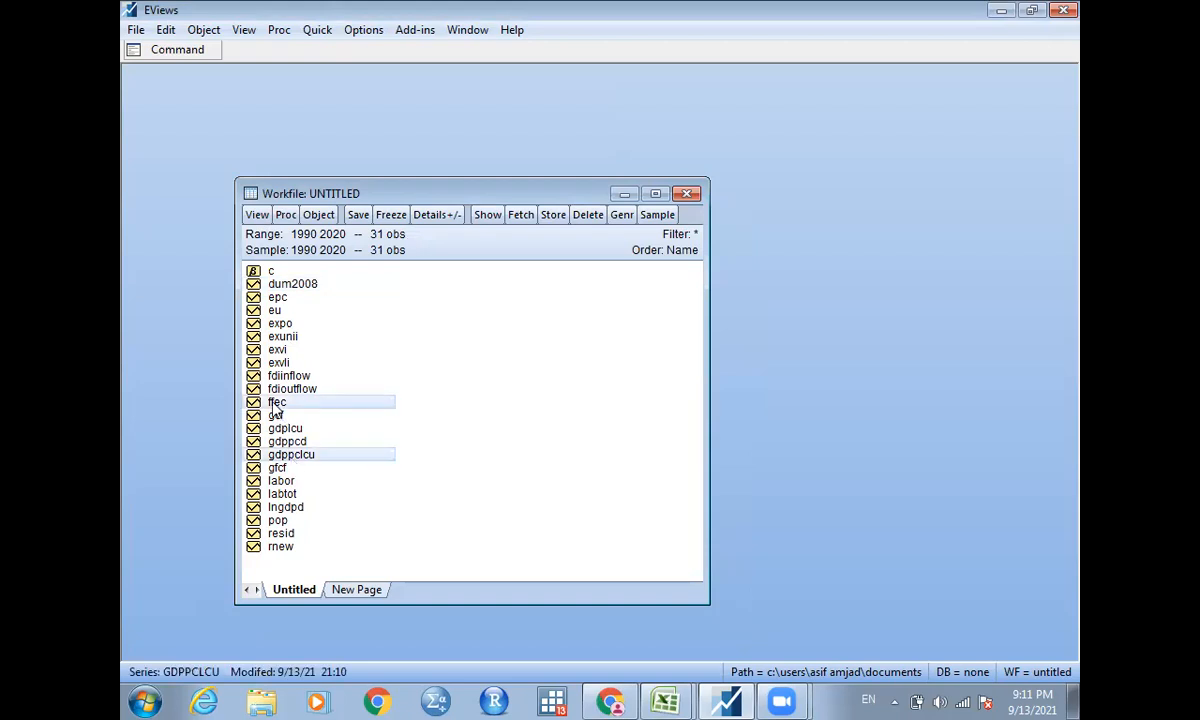
pyautogui.keyDown('ctrl'); pyautogui.click(277, 468); pyautogui.keyUp('ctrl')
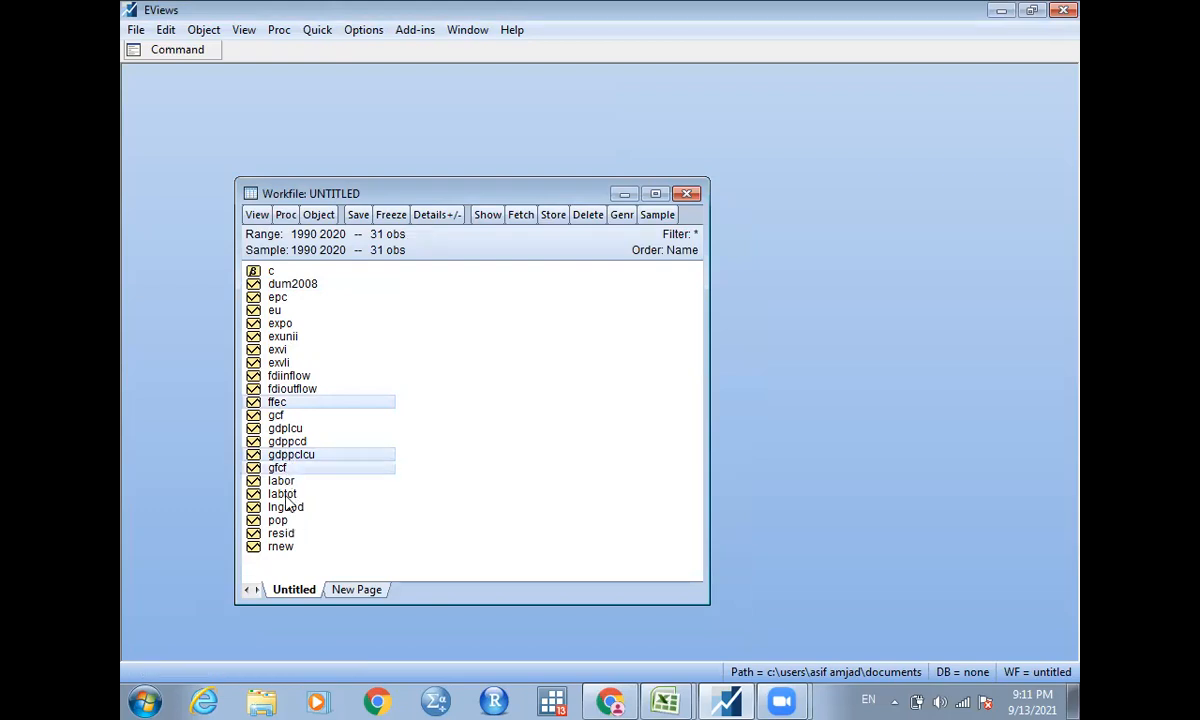
pyautogui.keyDown('ctrl'); pyautogui.click(283, 494); pyautogui.keyUp('ctrl')
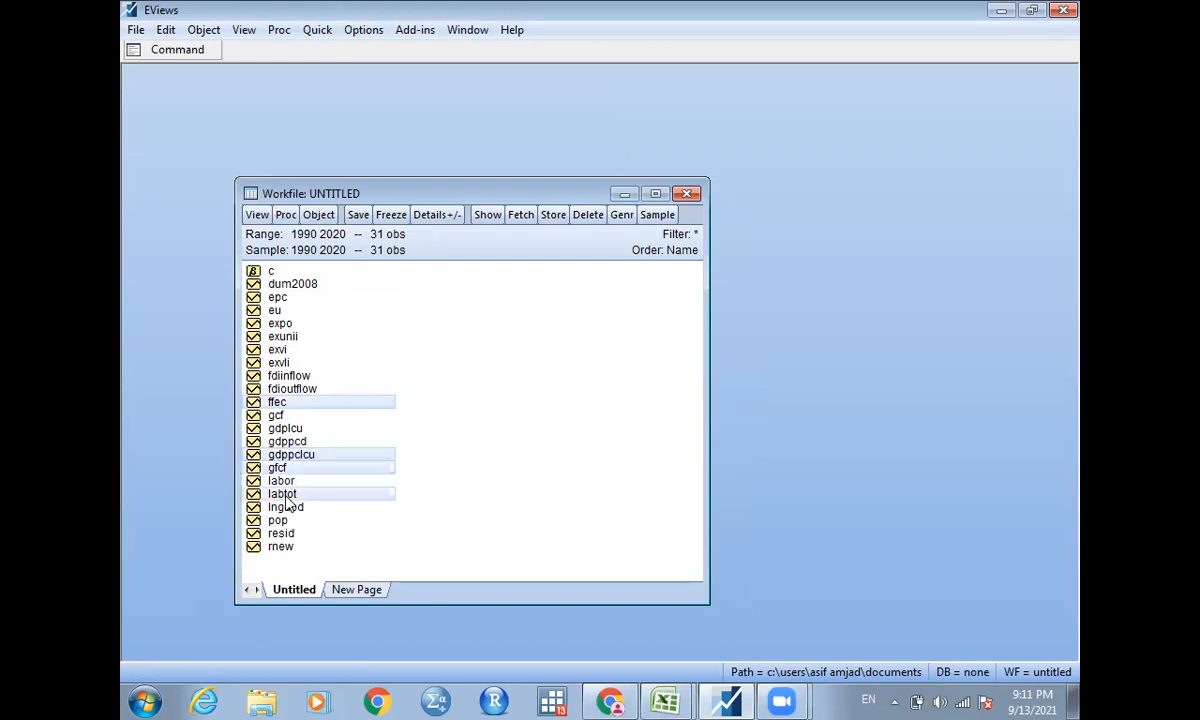
pyautogui.keyDown('ctrl'); pyautogui.click(283, 324); pyautogui.keyUp('ctrl')
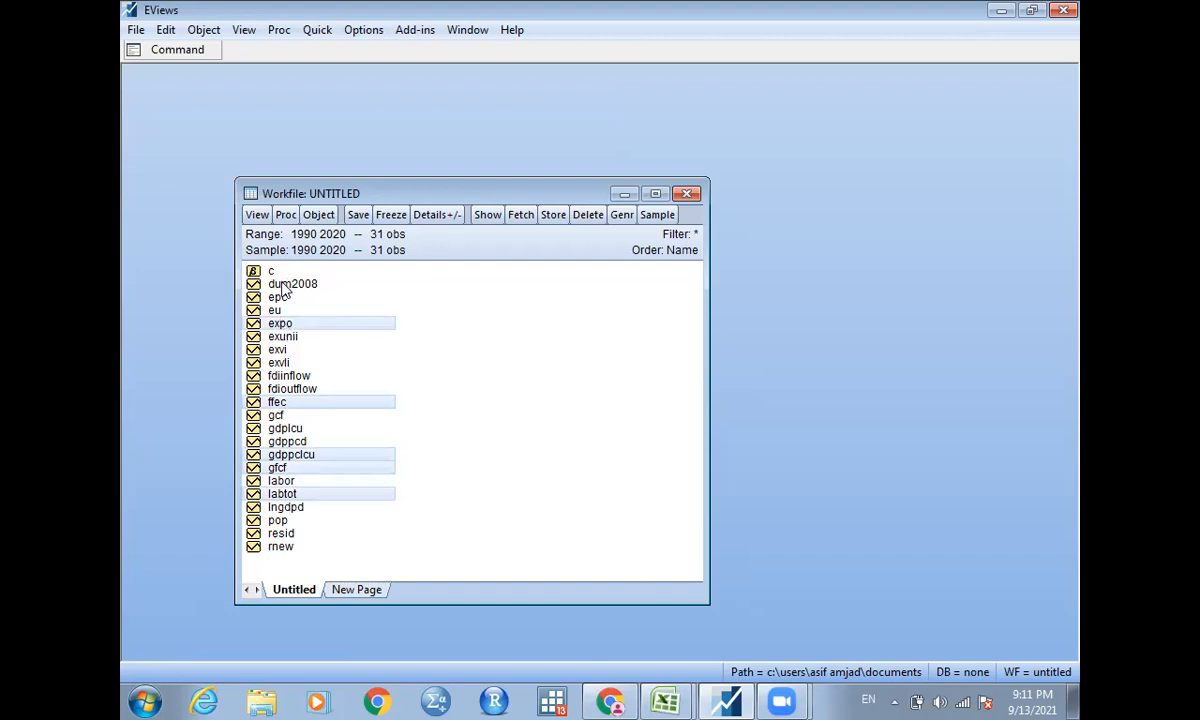
pyautogui.keyDown('ctrl'); pyautogui.click(283, 286); pyautogui.keyUp('ctrl')
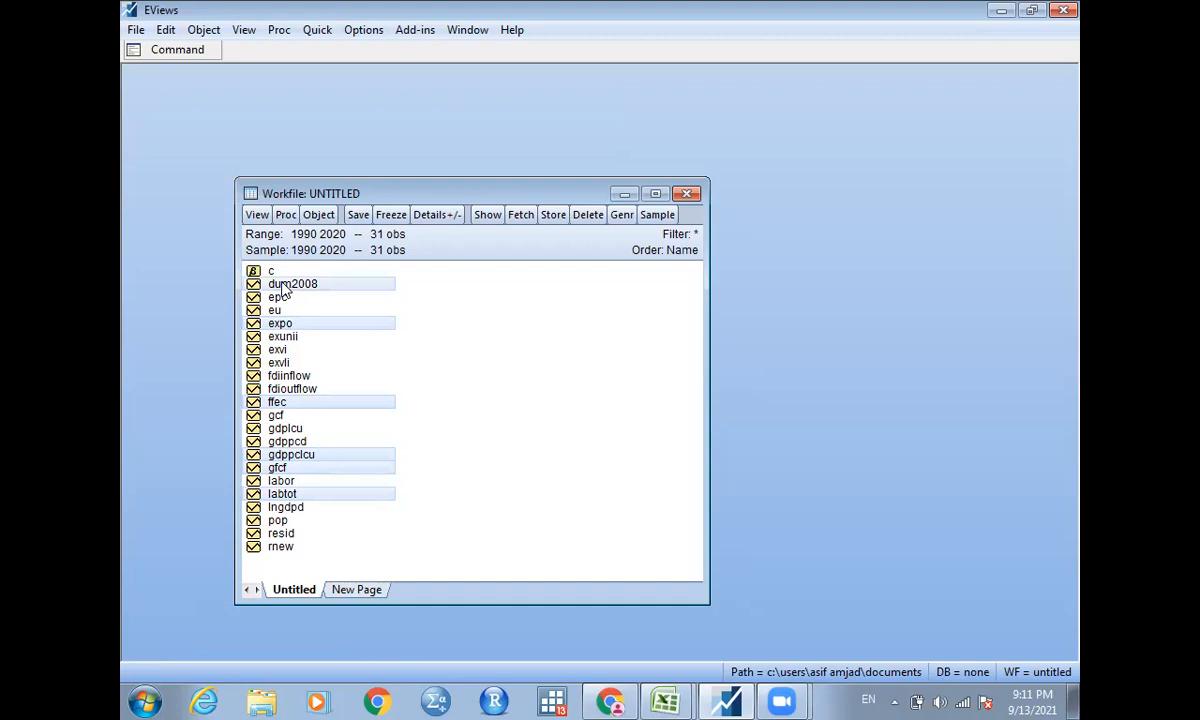
pyautogui.rightClick(283, 288)
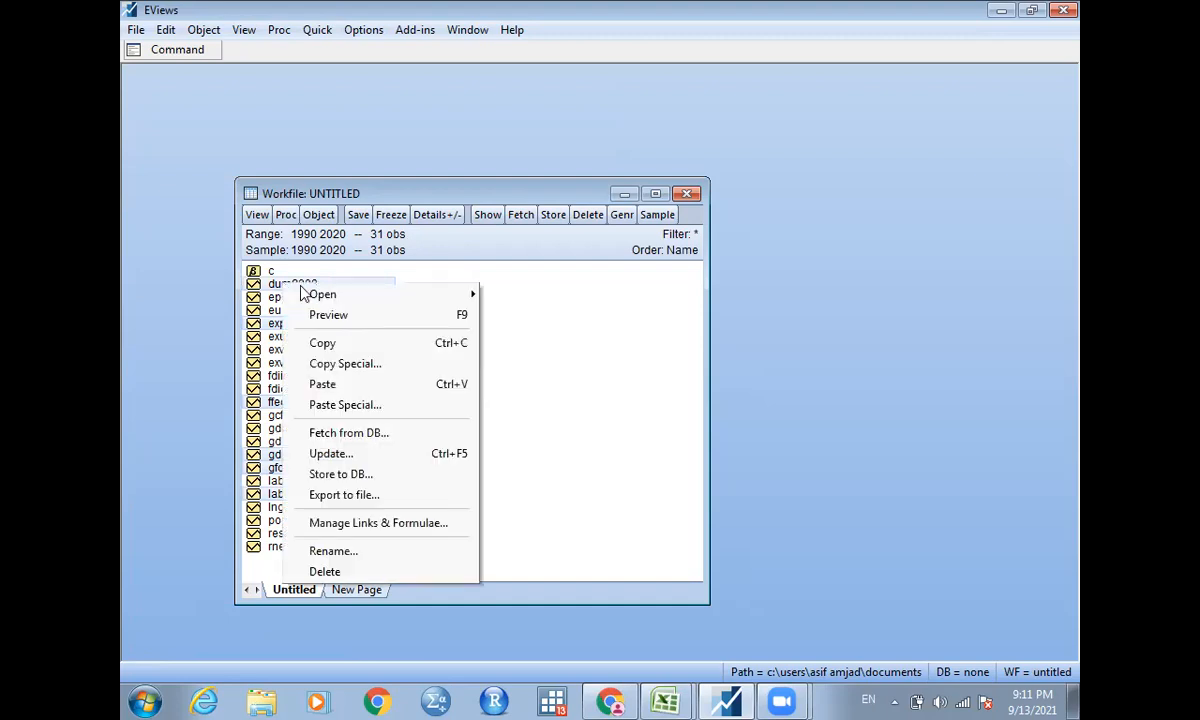
pyautogui.moveTo(472, 294)
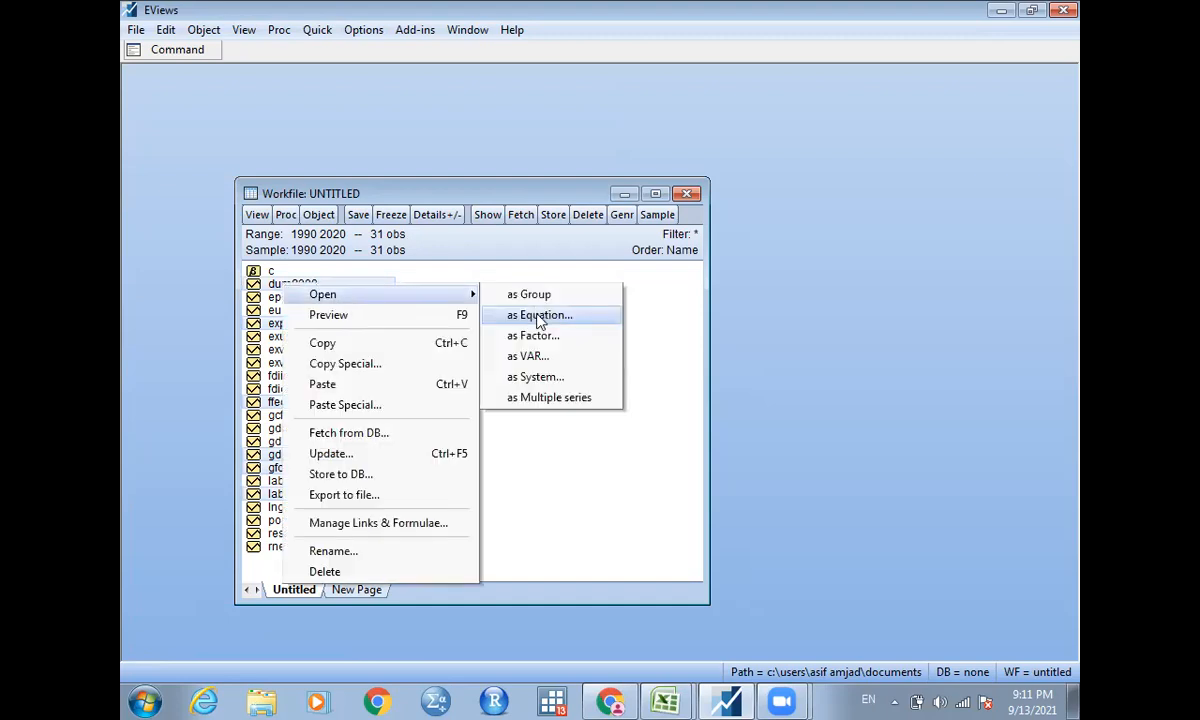
pyautogui.click(539, 318)
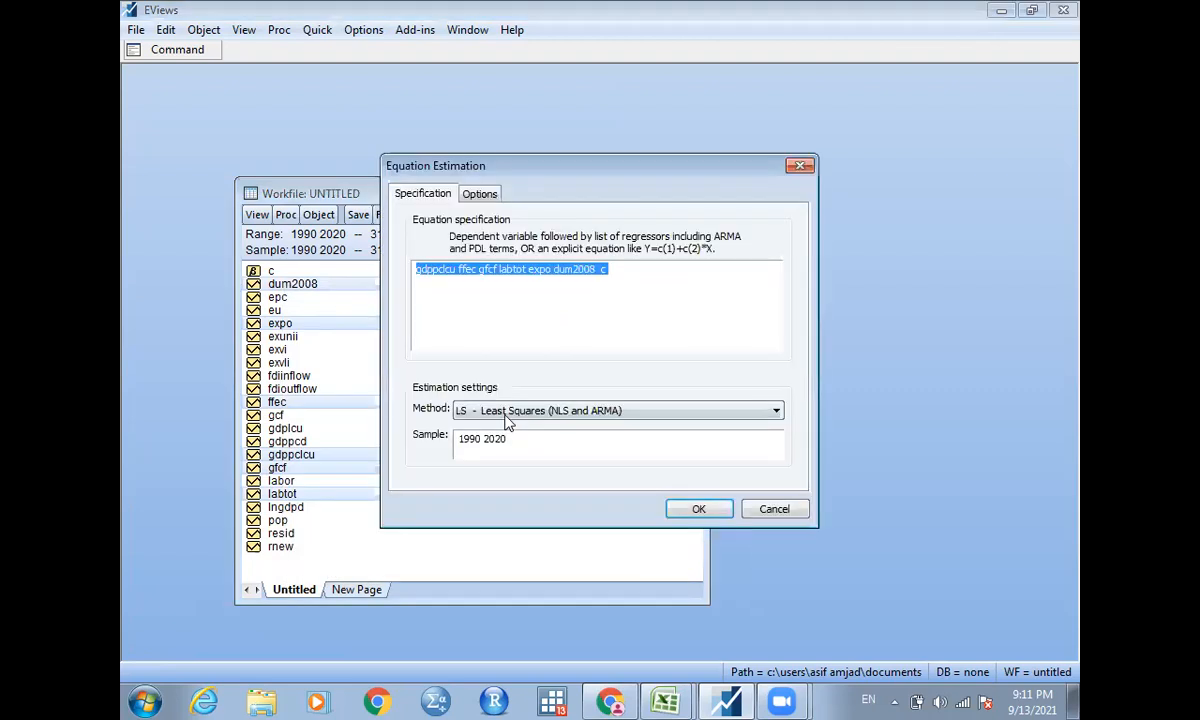
# Estimate the equation with the ARDL method, setting maximum lags to 1 for both the dependent variable and the regressors.
pyautogui.click(506, 413)
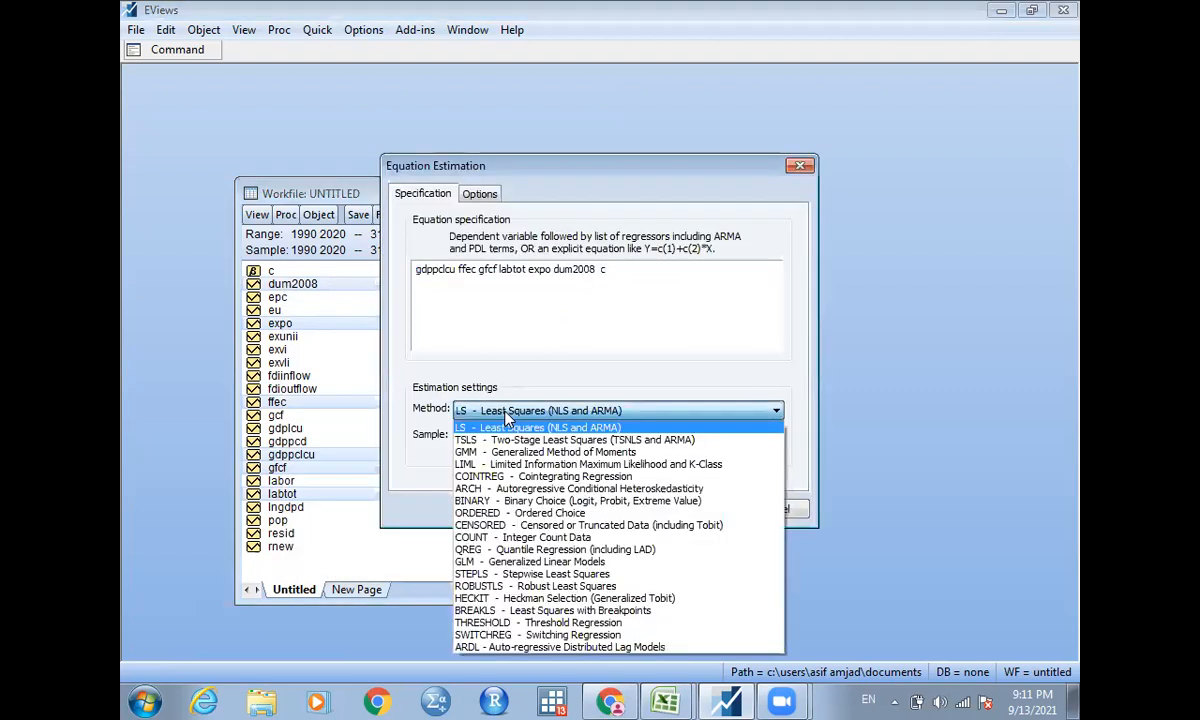
pyautogui.click(514, 648)
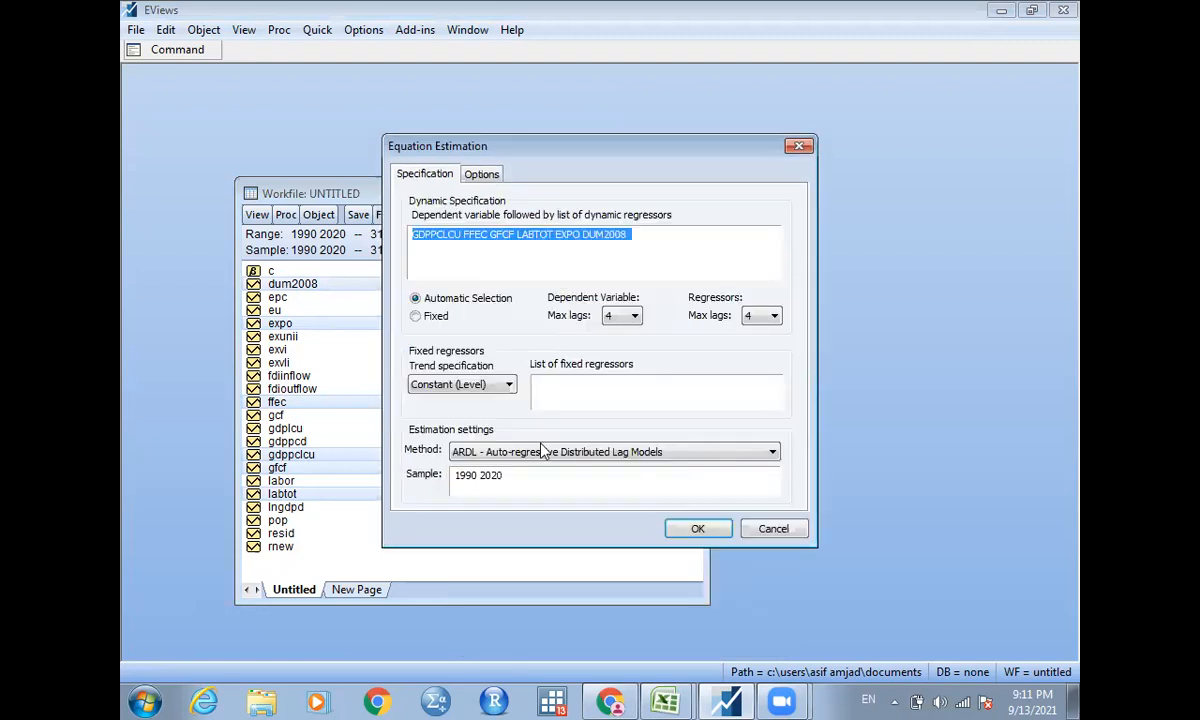
pyautogui.click(620, 318)
pyautogui.click(612, 334)
pyautogui.doubleClick(758, 316)
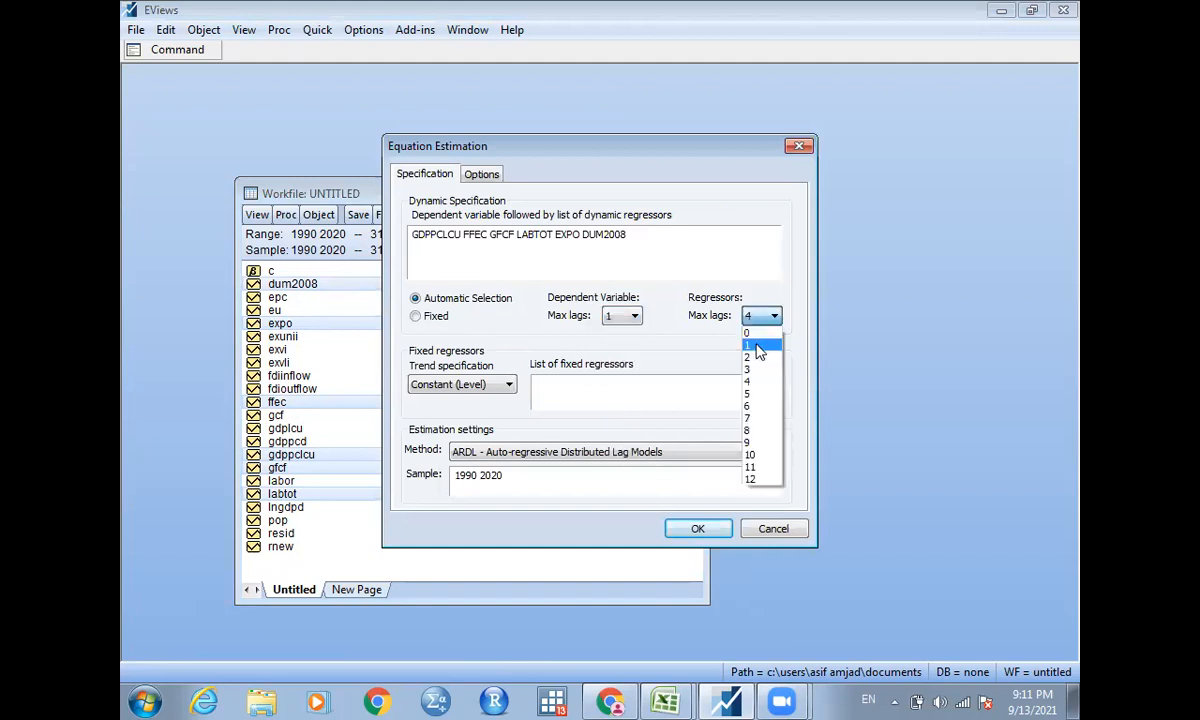
pyautogui.click(759, 346)
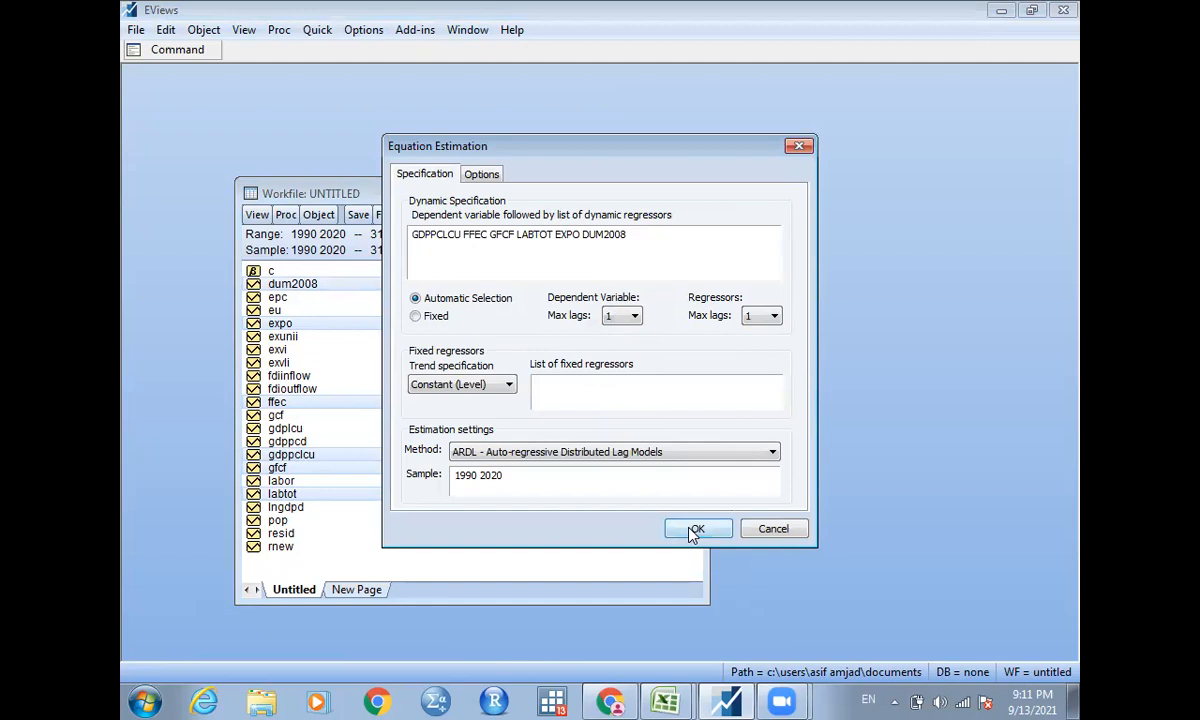
pyautogui.click(694, 528)
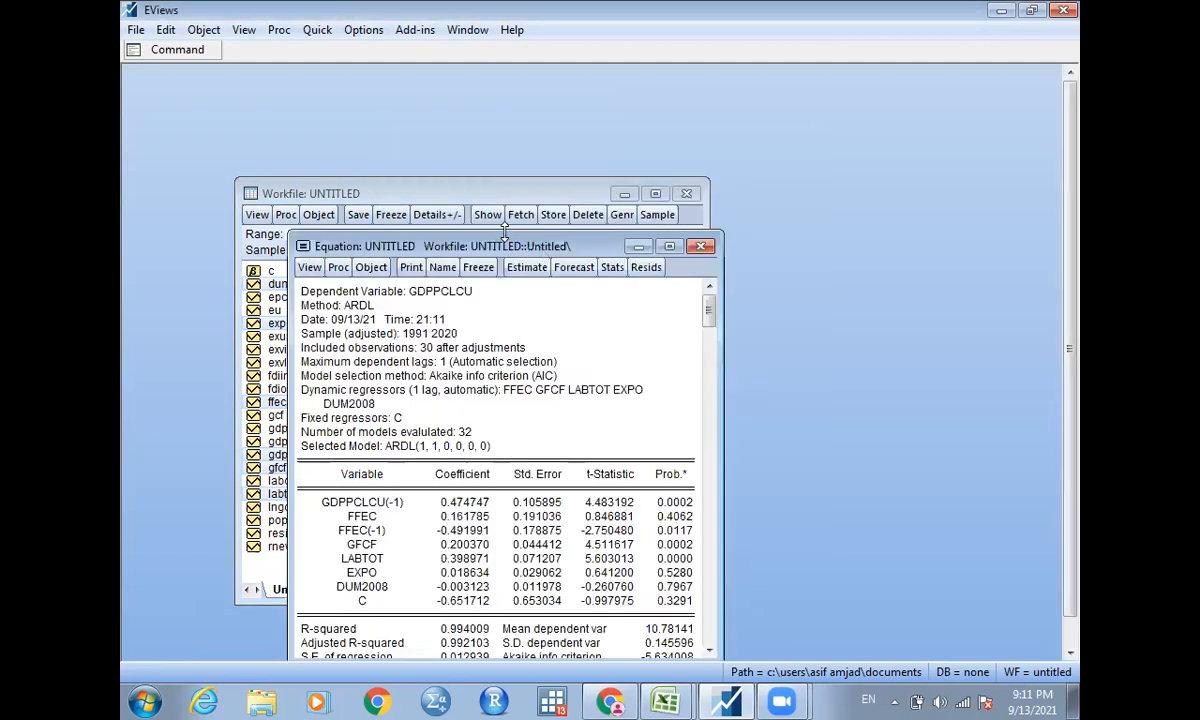
# Move the equation window clear of the workfile and run the Bounds Test on the one-lag ARDL model.
pyautogui.moveTo(476, 238); pyautogui.dragTo(456, 92)
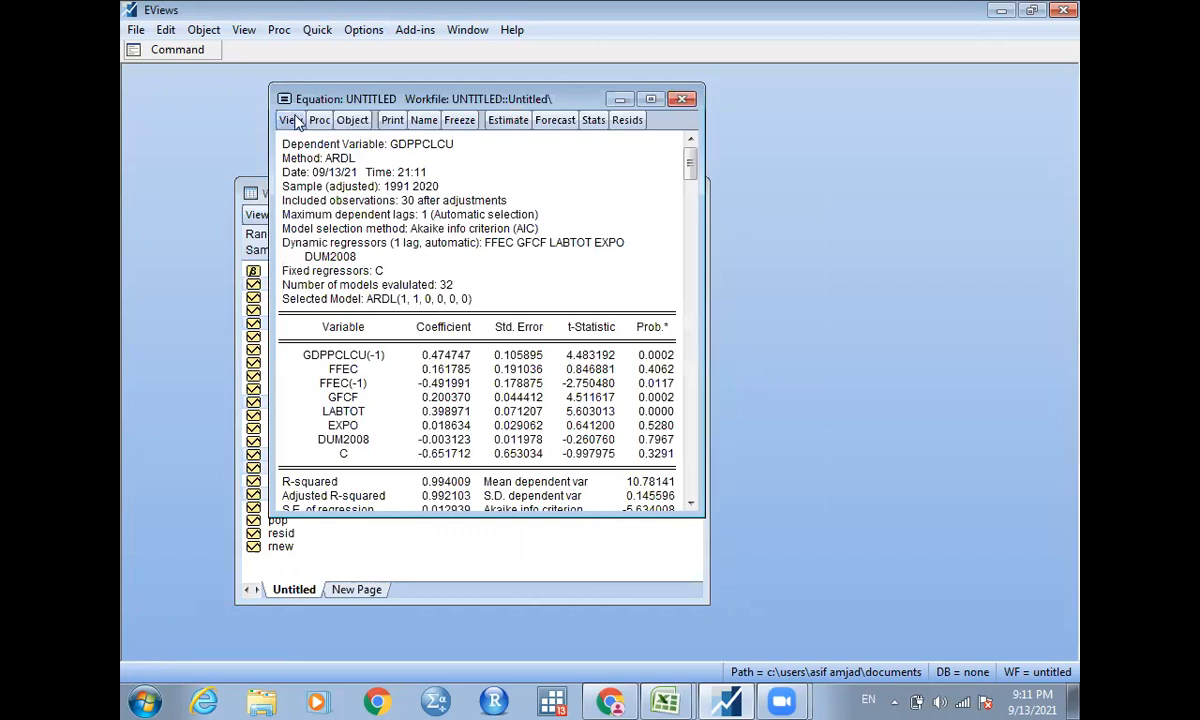
pyautogui.click(291, 121)
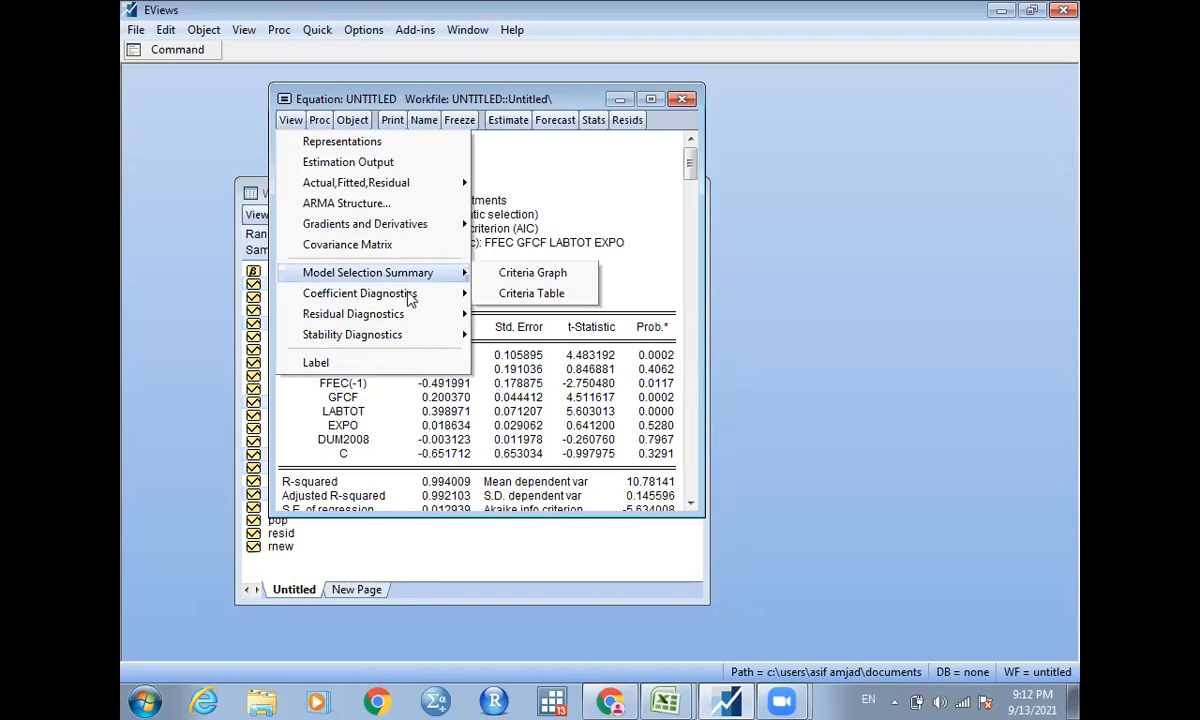
pyautogui.moveTo(440, 292)
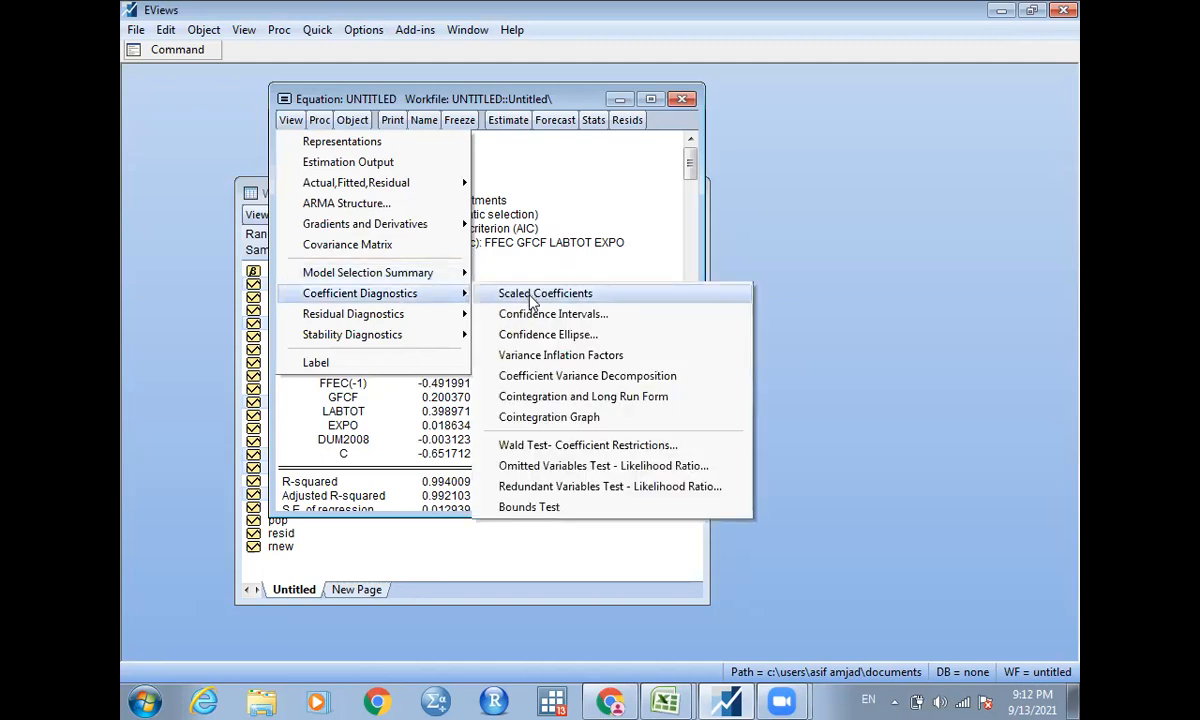
pyautogui.click(530, 507)
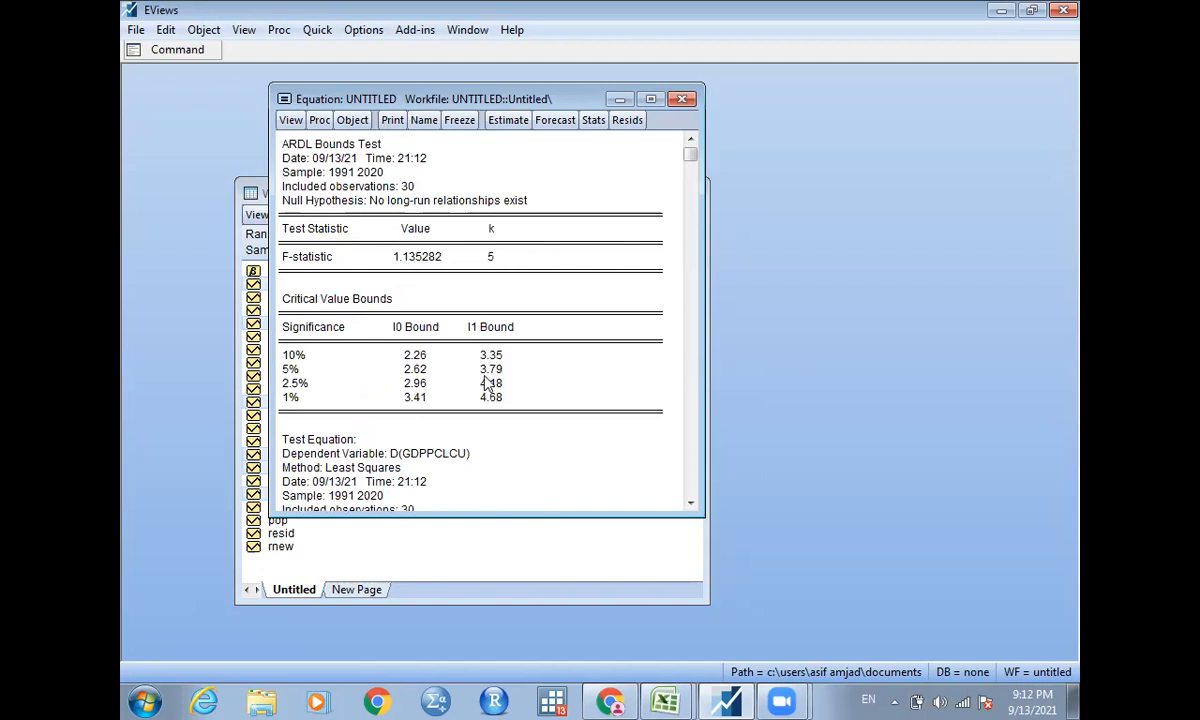
# Re-estimate the ARDL equation with maximum lags of 2 for both the dependent variable and the regressors.
pyautogui.click(499, 121)
pyautogui.click(508, 274)
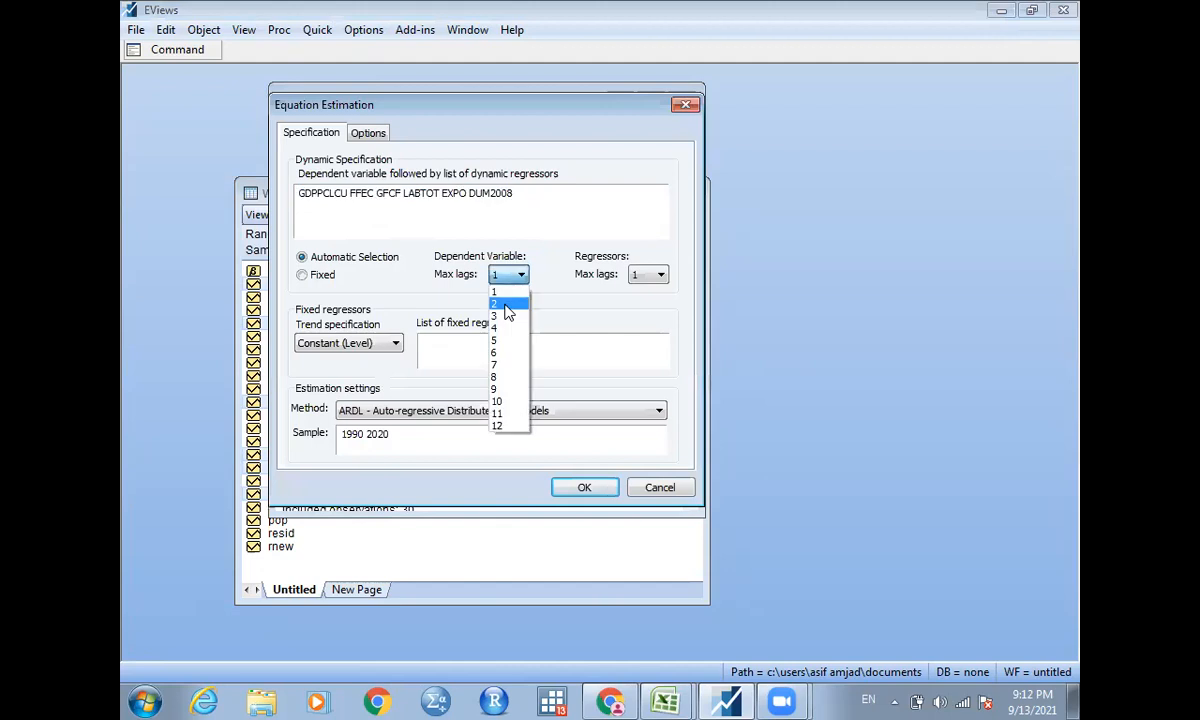
pyautogui.click(506, 305)
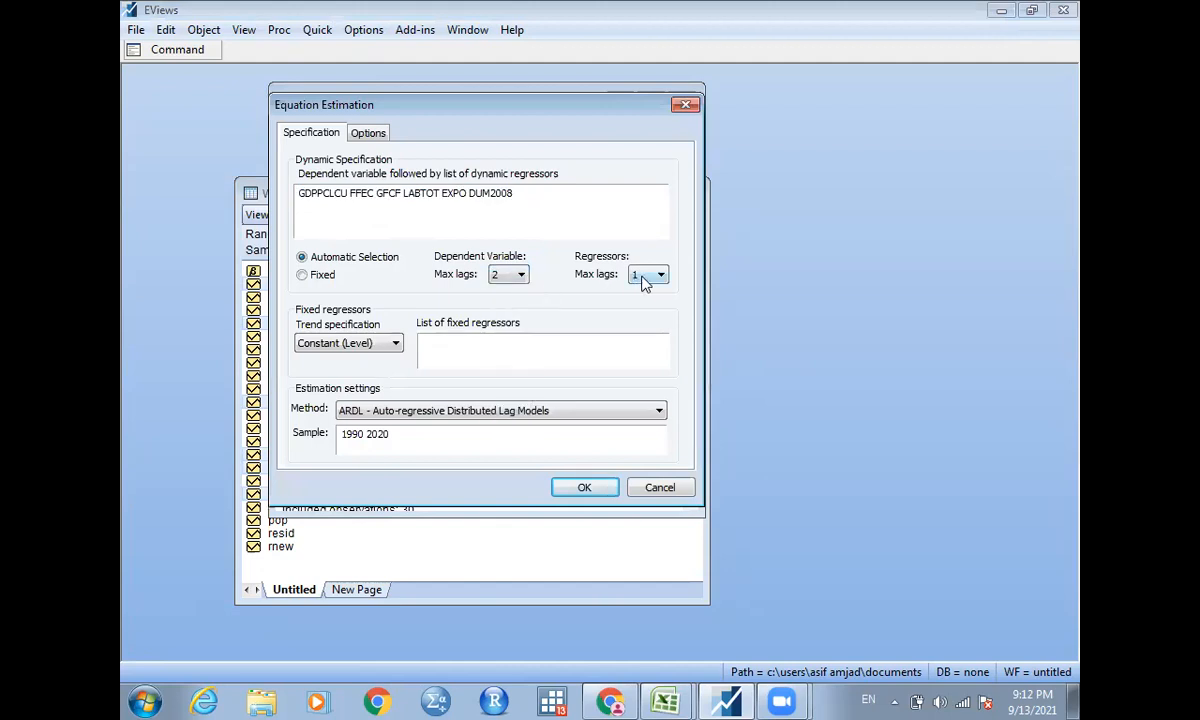
pyautogui.click(645, 279)
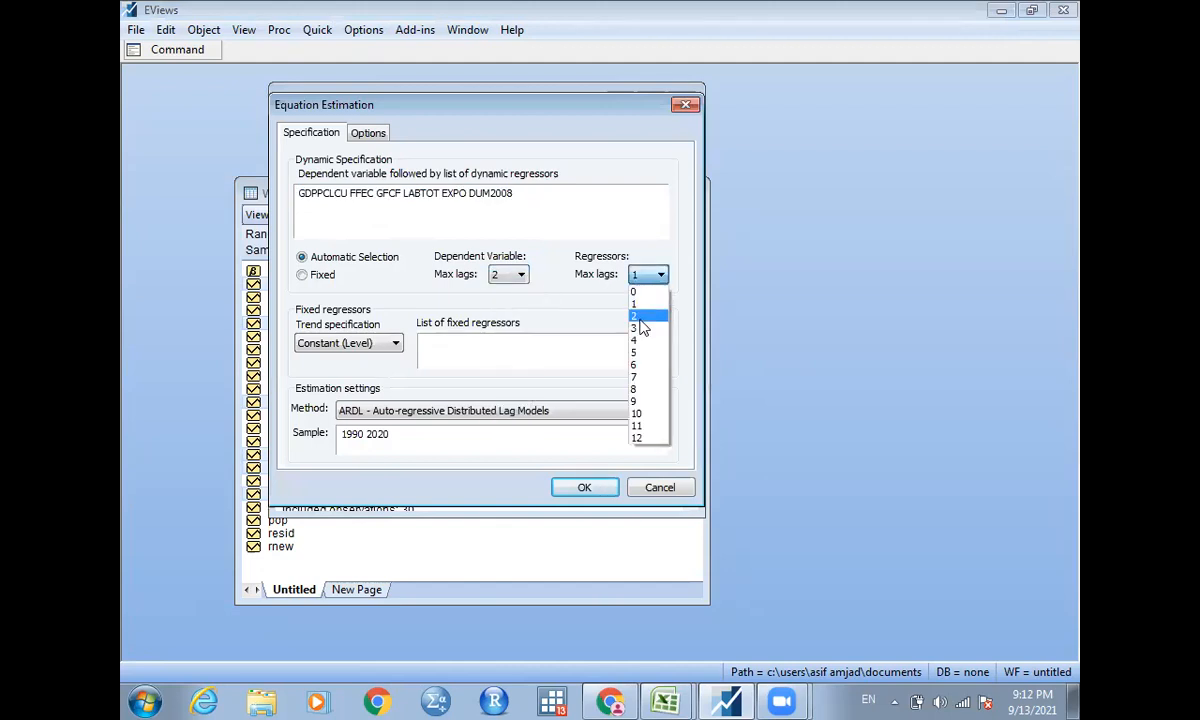
pyautogui.click(588, 490)
pyautogui.click(585, 488)
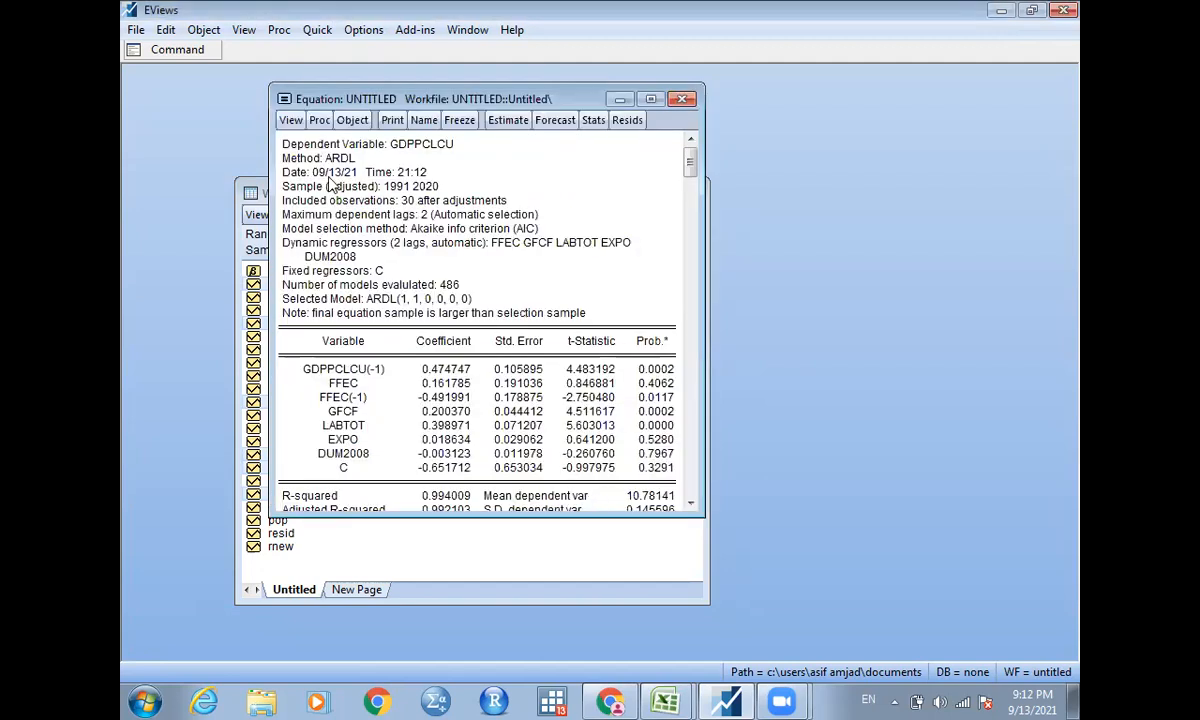
# Run the Bounds Test again on the ARDL model re-estimated with two maximum lags.
pyautogui.click(287, 122)
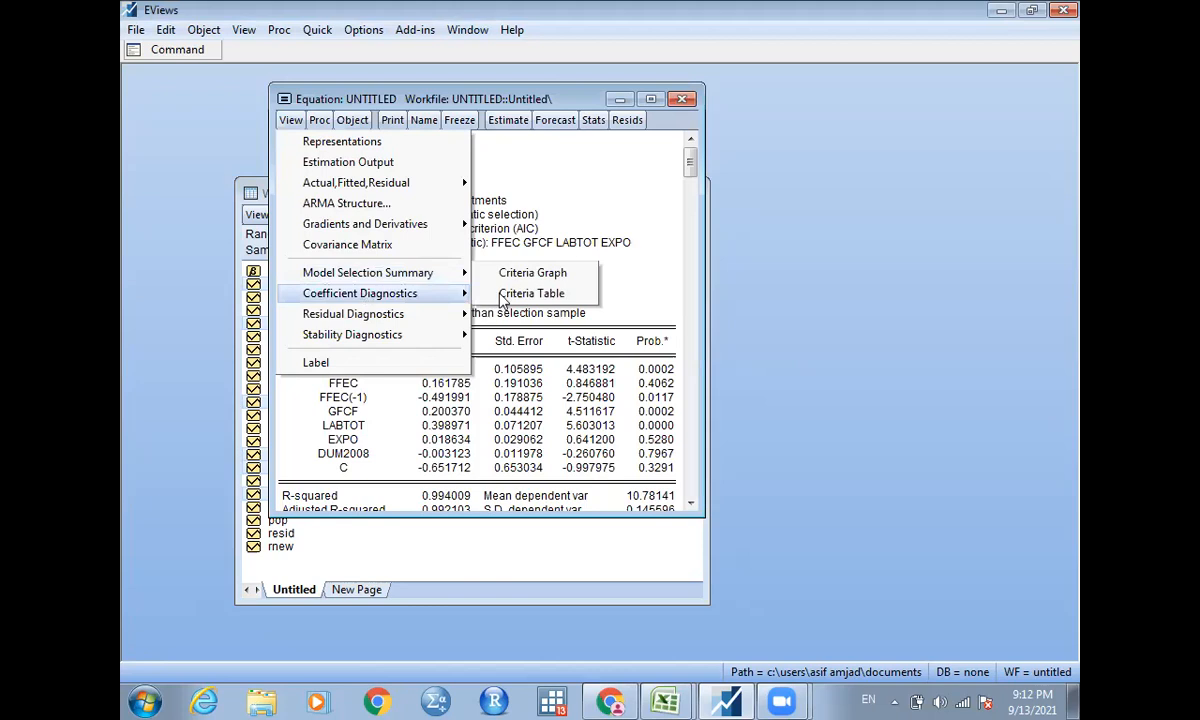
pyautogui.moveTo(364, 293)
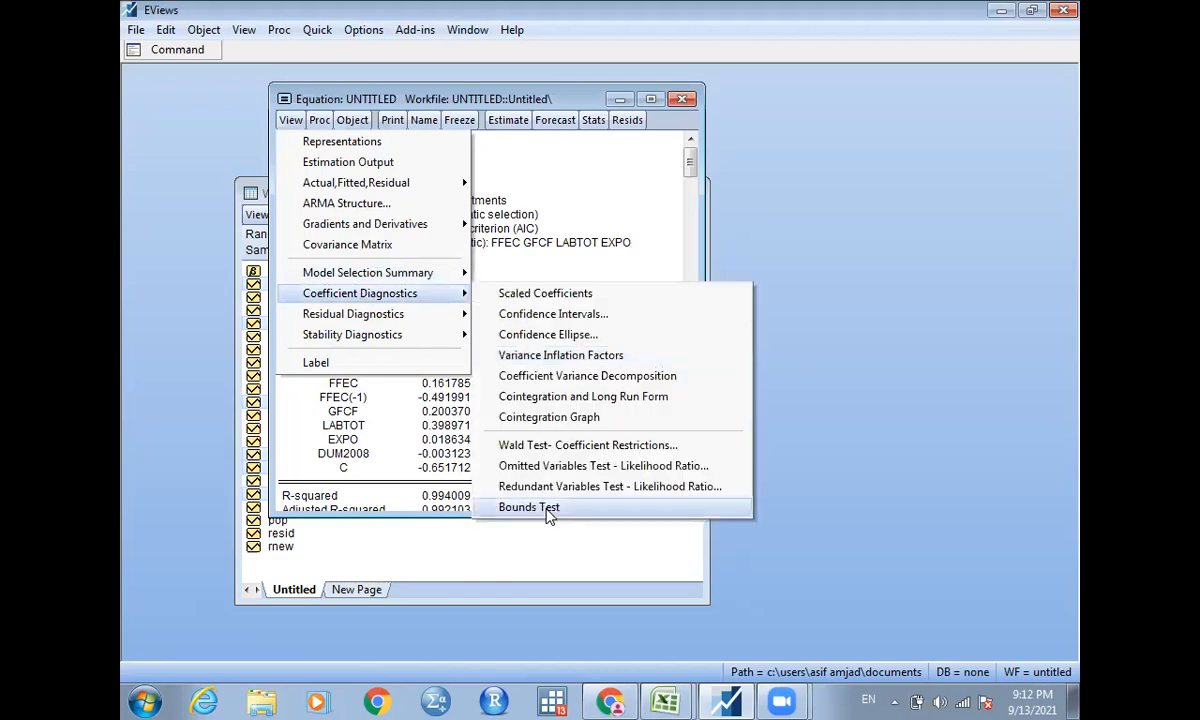
pyautogui.click(548, 509)
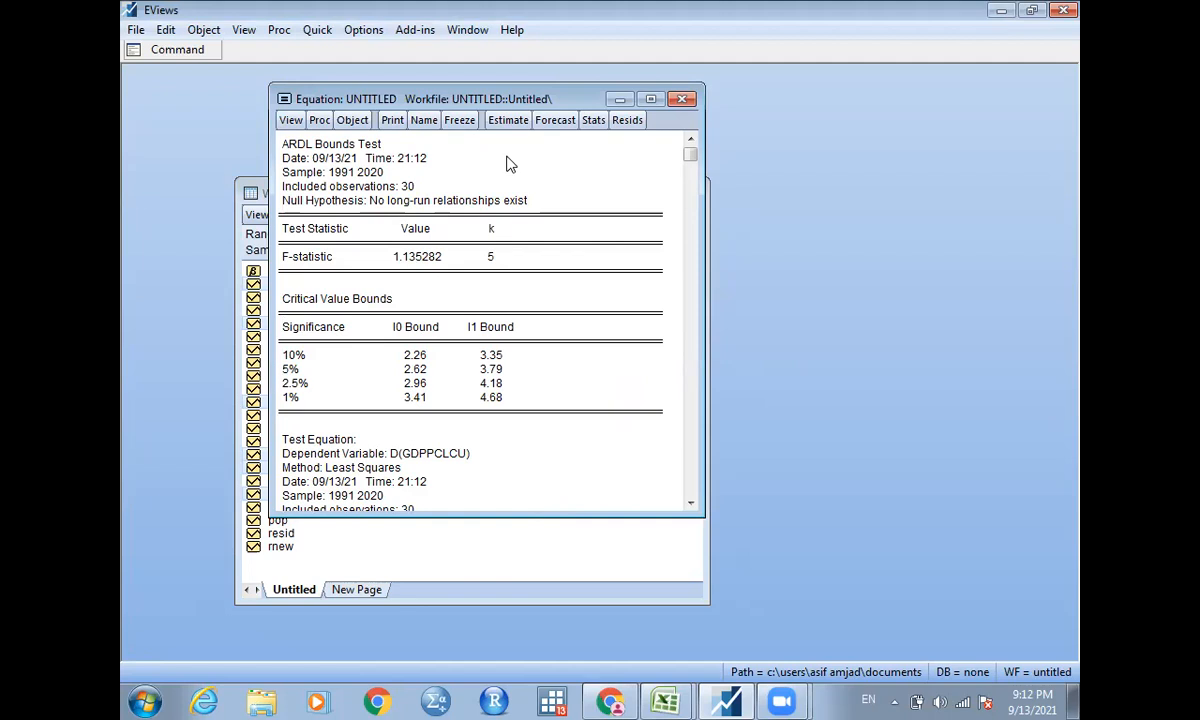
# Delete the untitled ARDL equation and clear the series selection in the workfile.
pyautogui.click(682, 103)
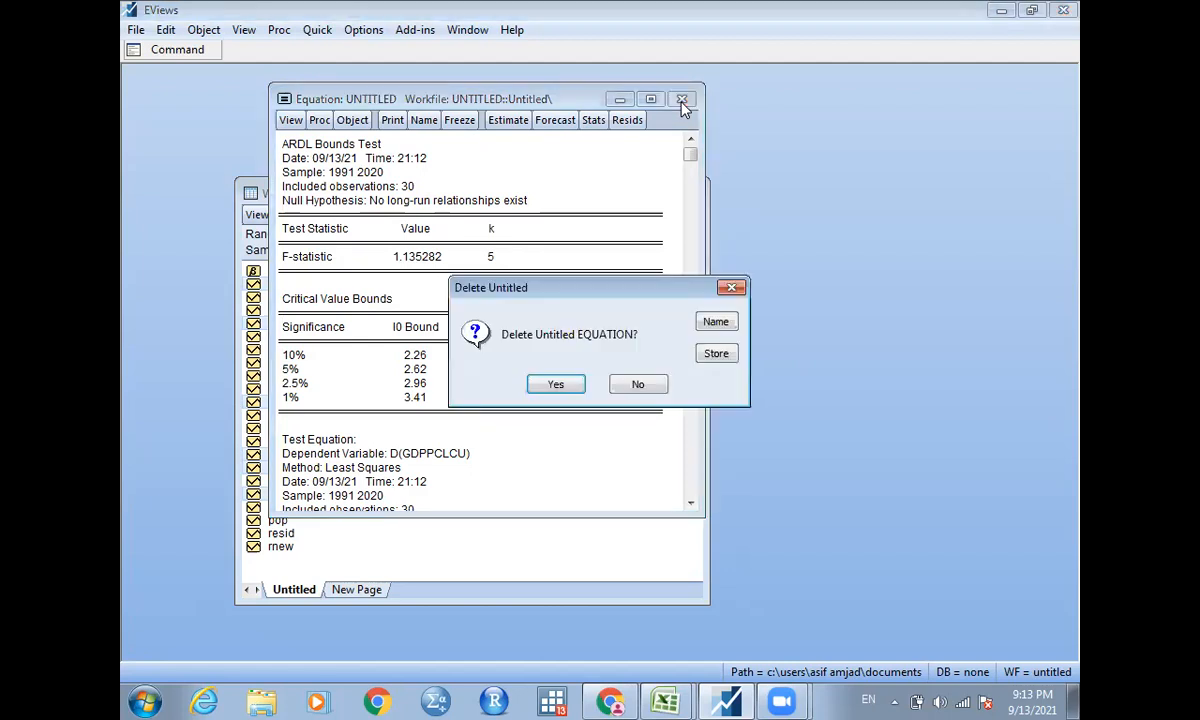
pyautogui.click(556, 386)
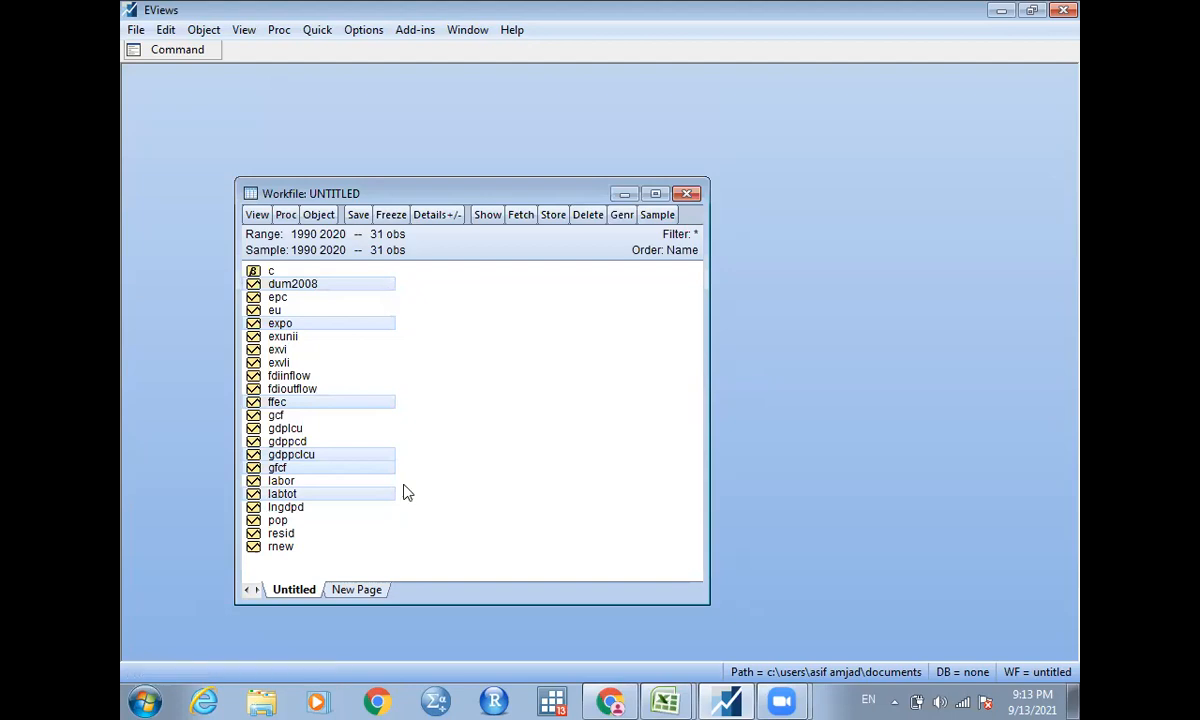
pyautogui.click(418, 368)
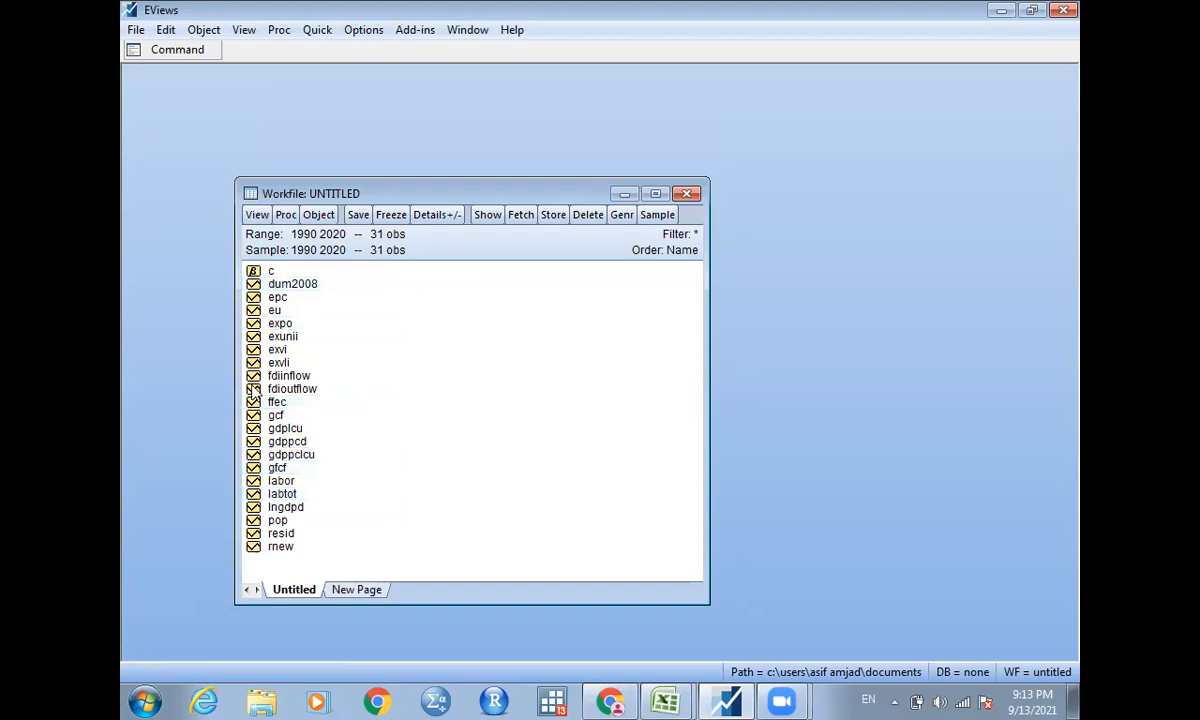
# Download and install the ZAURoot add-in for the Zivot-Andrews unit root test from the available EViews add-ins.
pyautogui.click(418, 30)
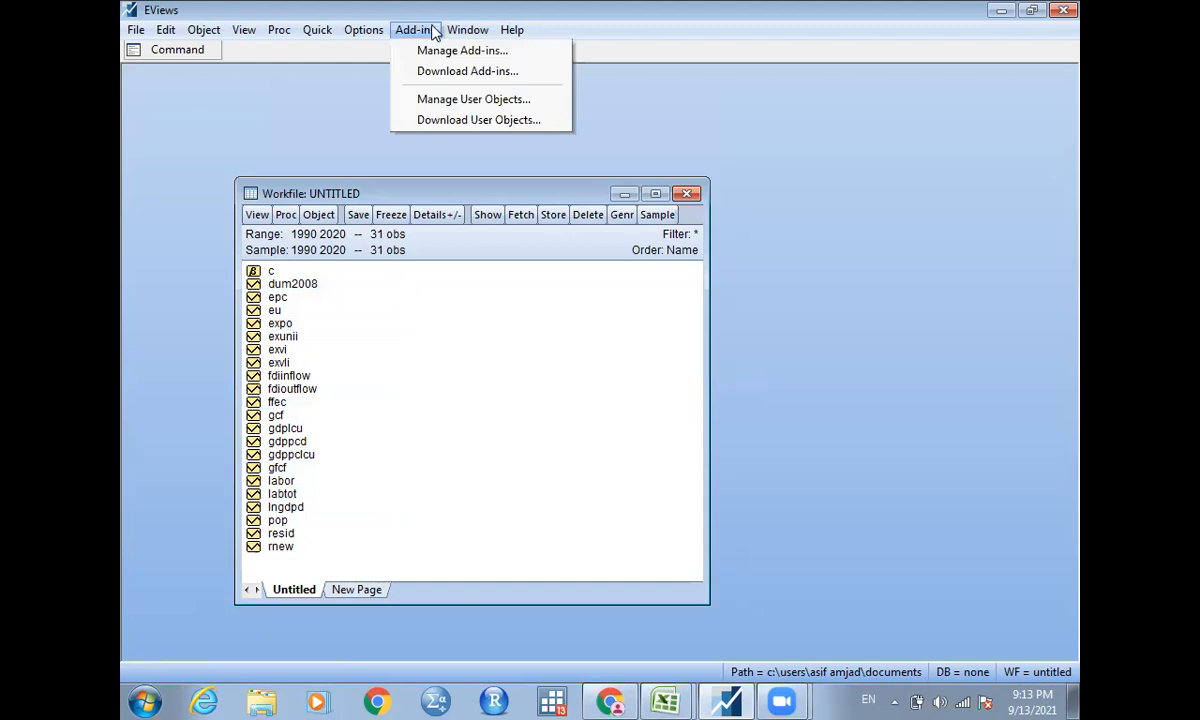
pyautogui.click(458, 72)
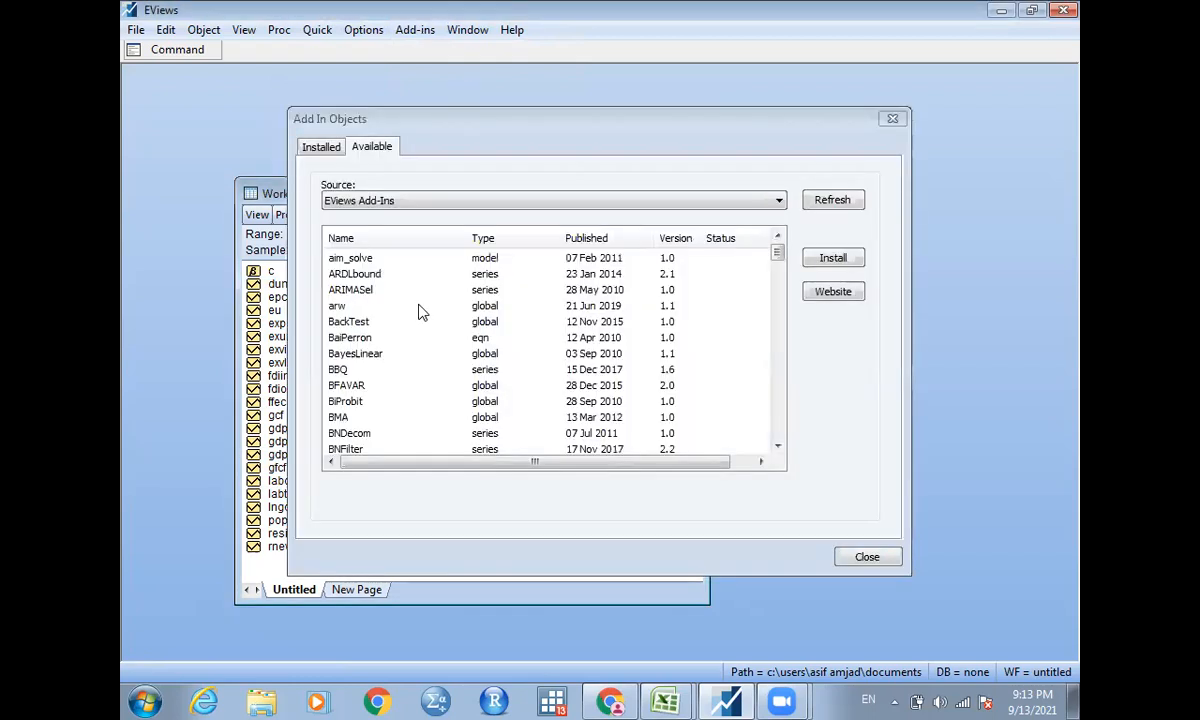
pyautogui.click(368, 280)
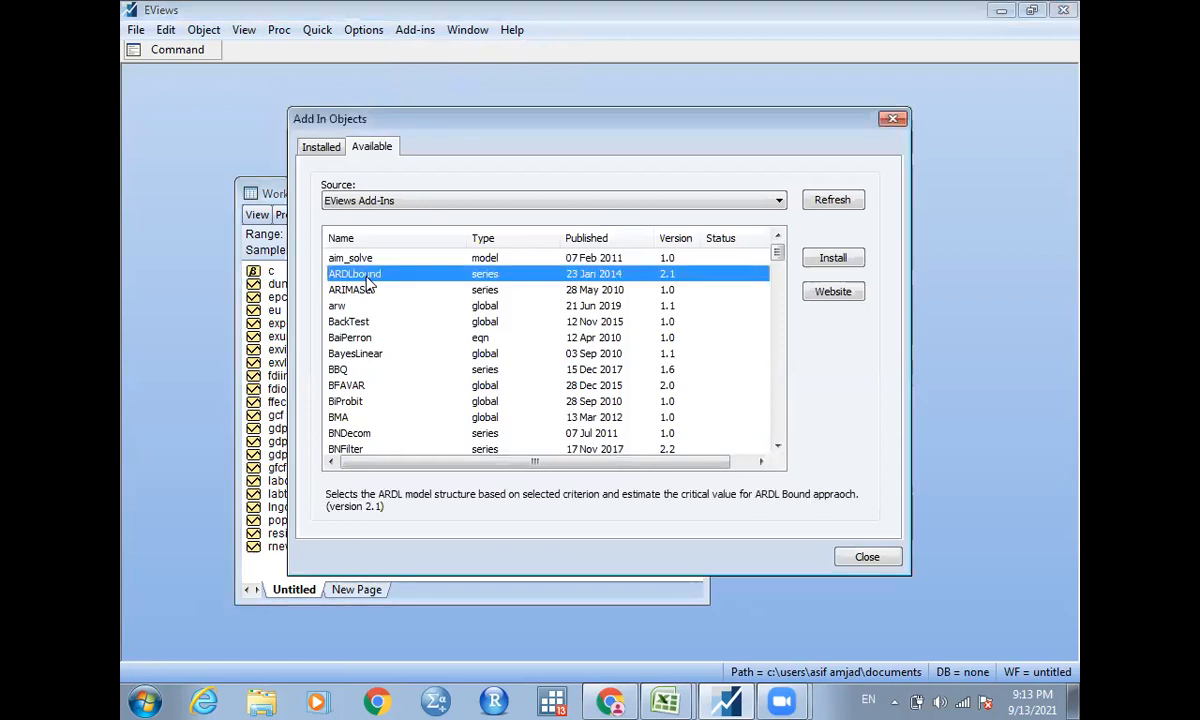
pyautogui.press('End')
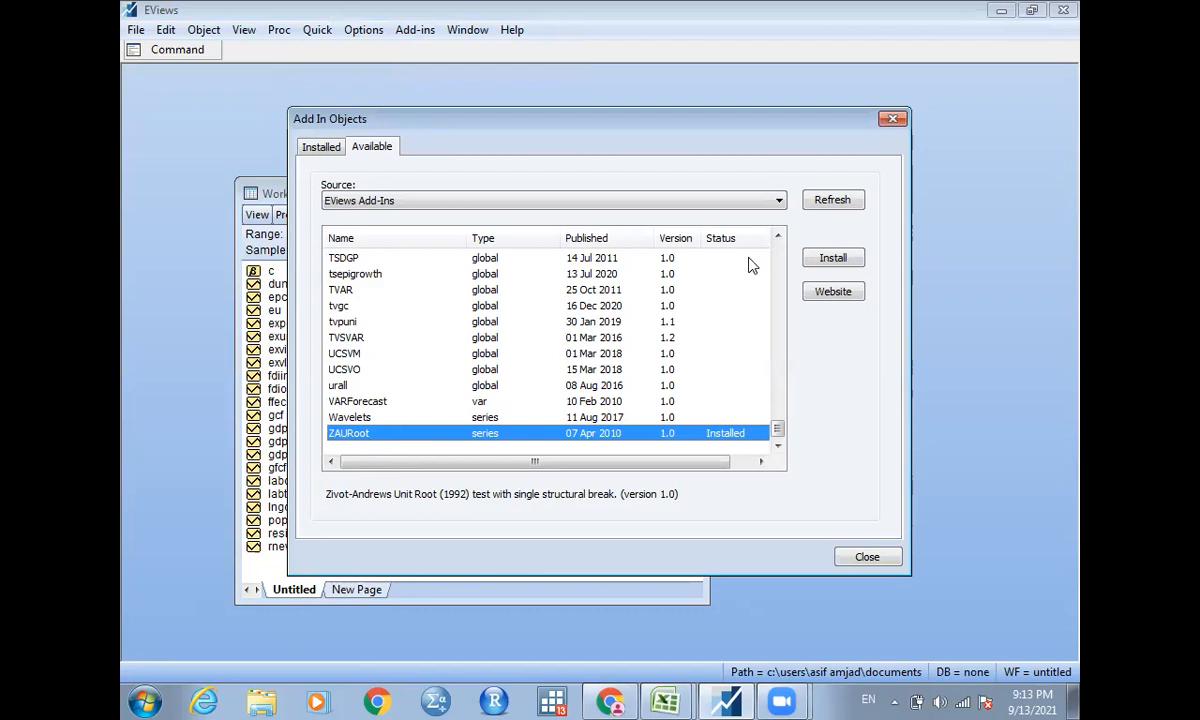
pyautogui.click(834, 260)
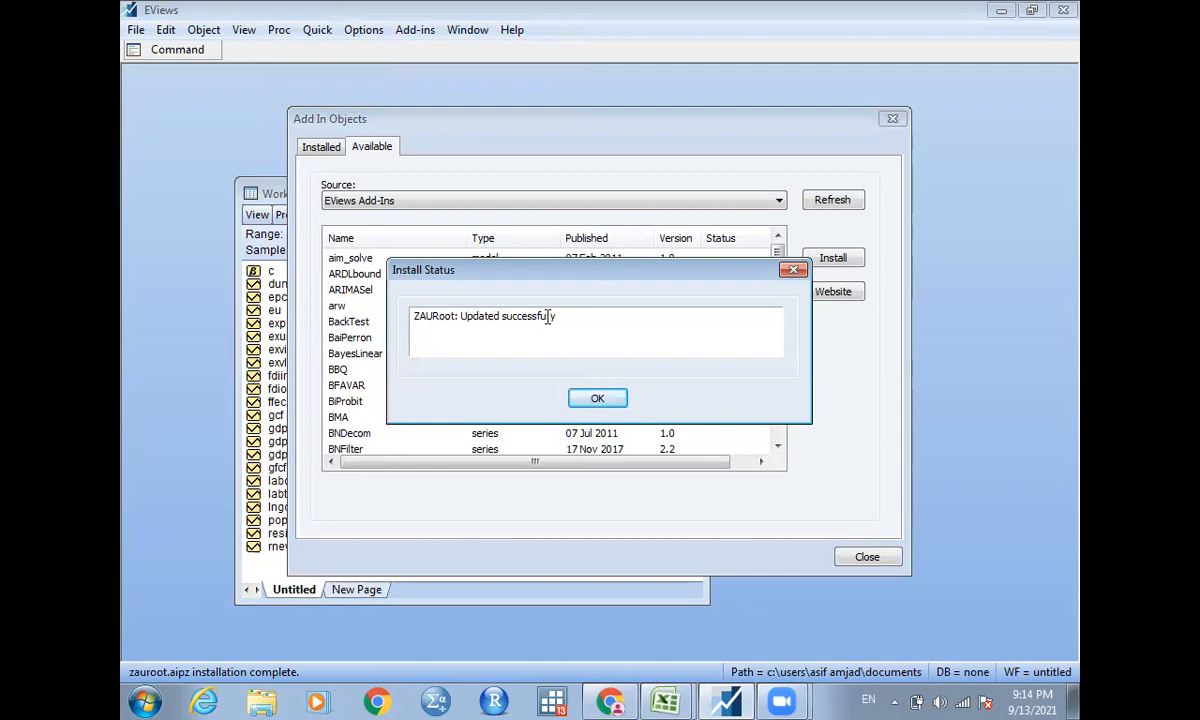
pyautogui.click(600, 399)
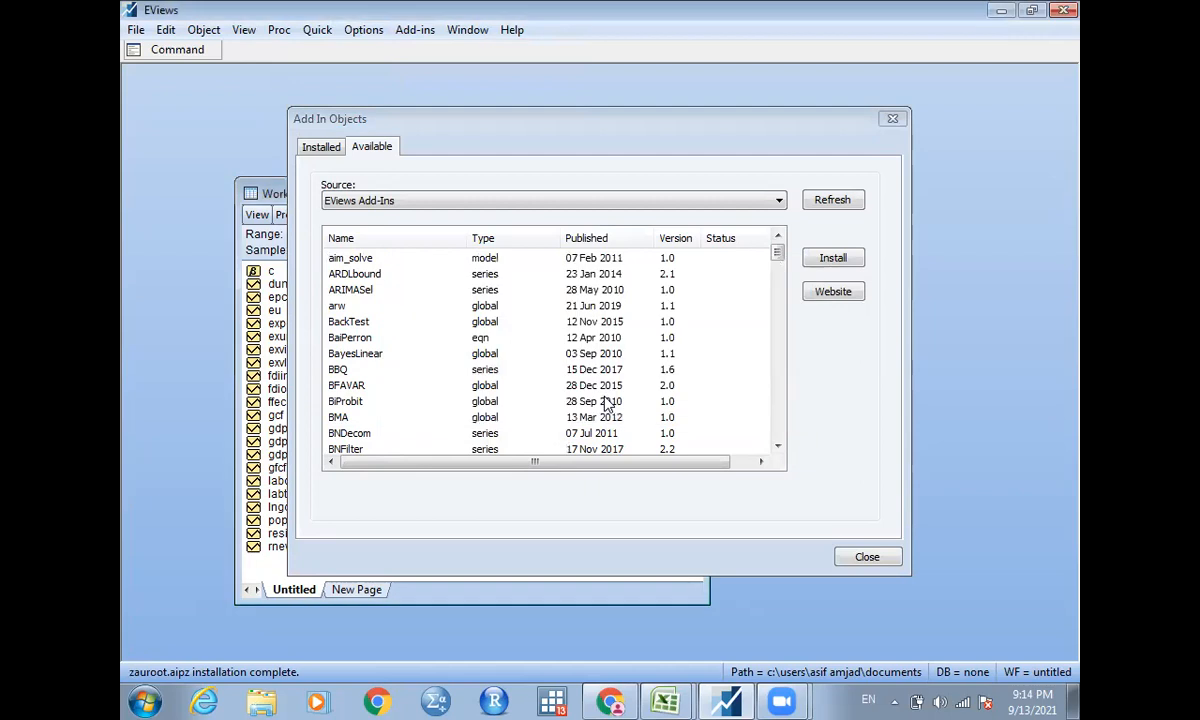
# Close the add-ins list and review the Zivot-Andrews and breakpoint test procedures in the econometrics PDF in Chrome.
pyautogui.click(891, 121)
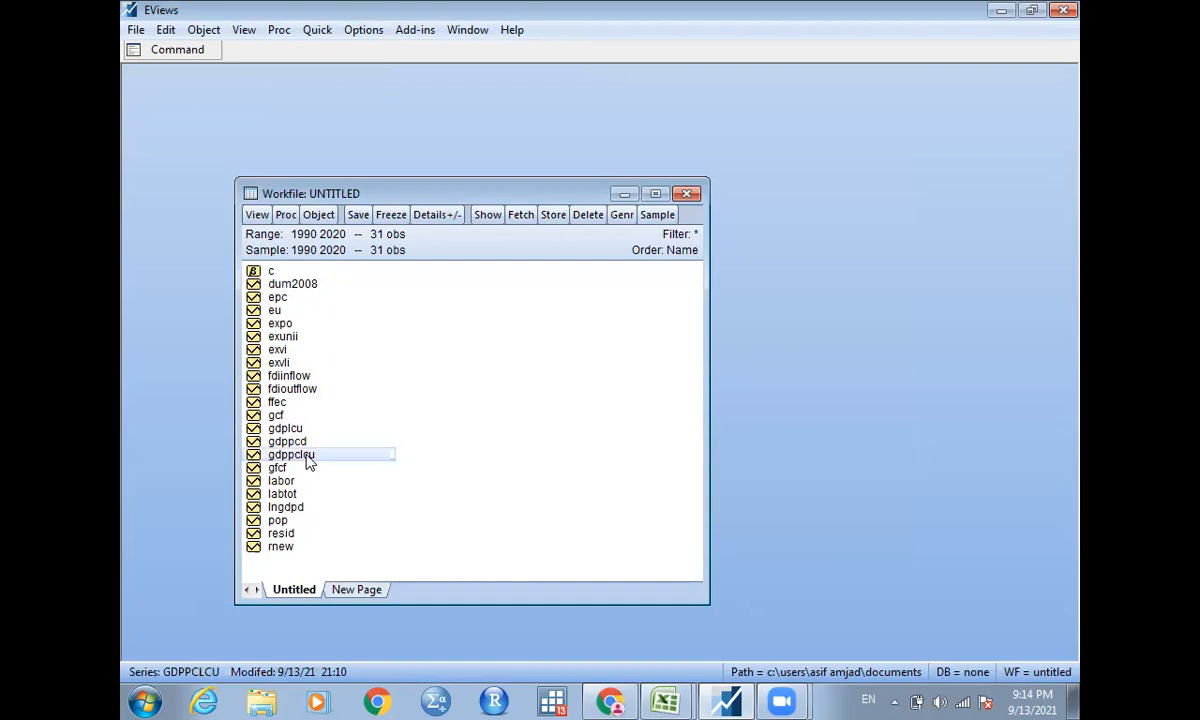
pyautogui.click(608, 700)
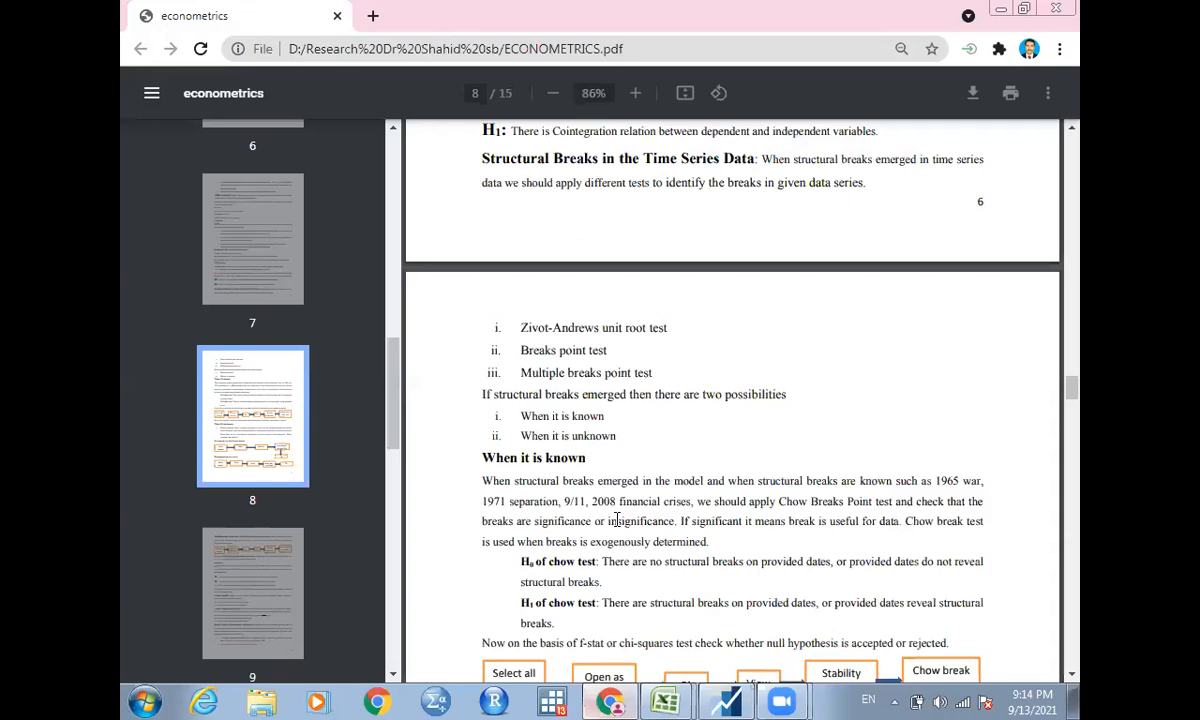
pyautogui.scroll(-1, 617, 520)
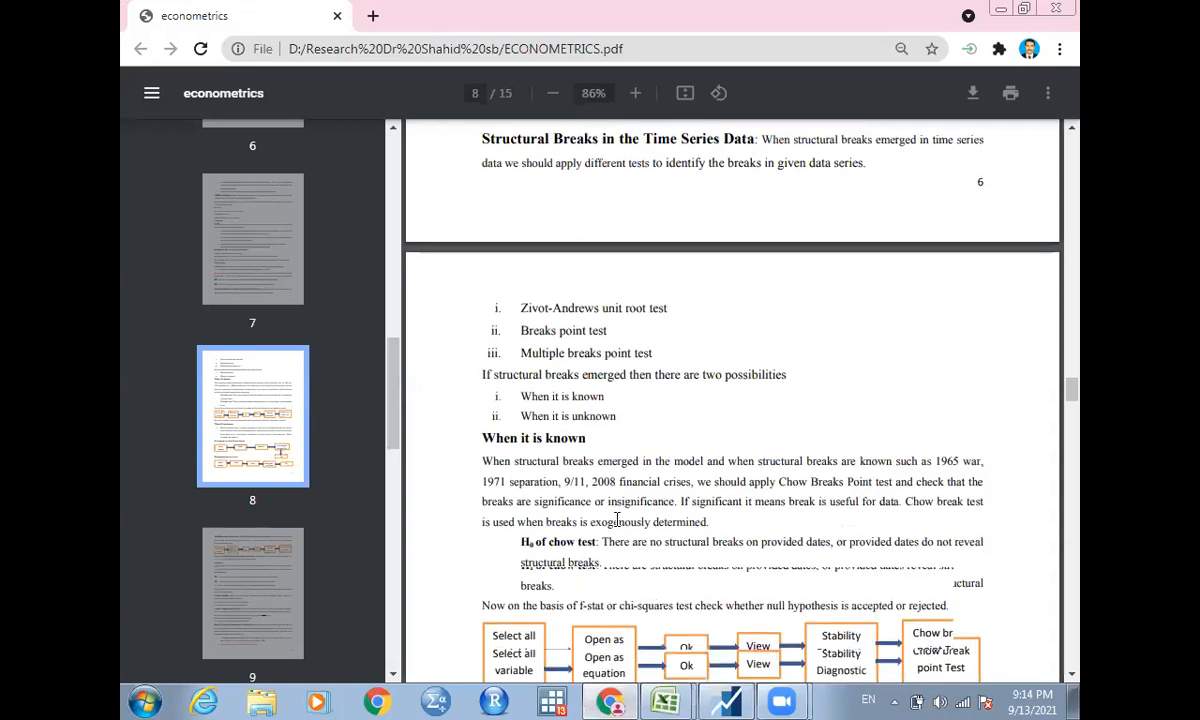
pyautogui.scroll(-3, 617, 520)
pyautogui.scroll(-1, 617, 520)
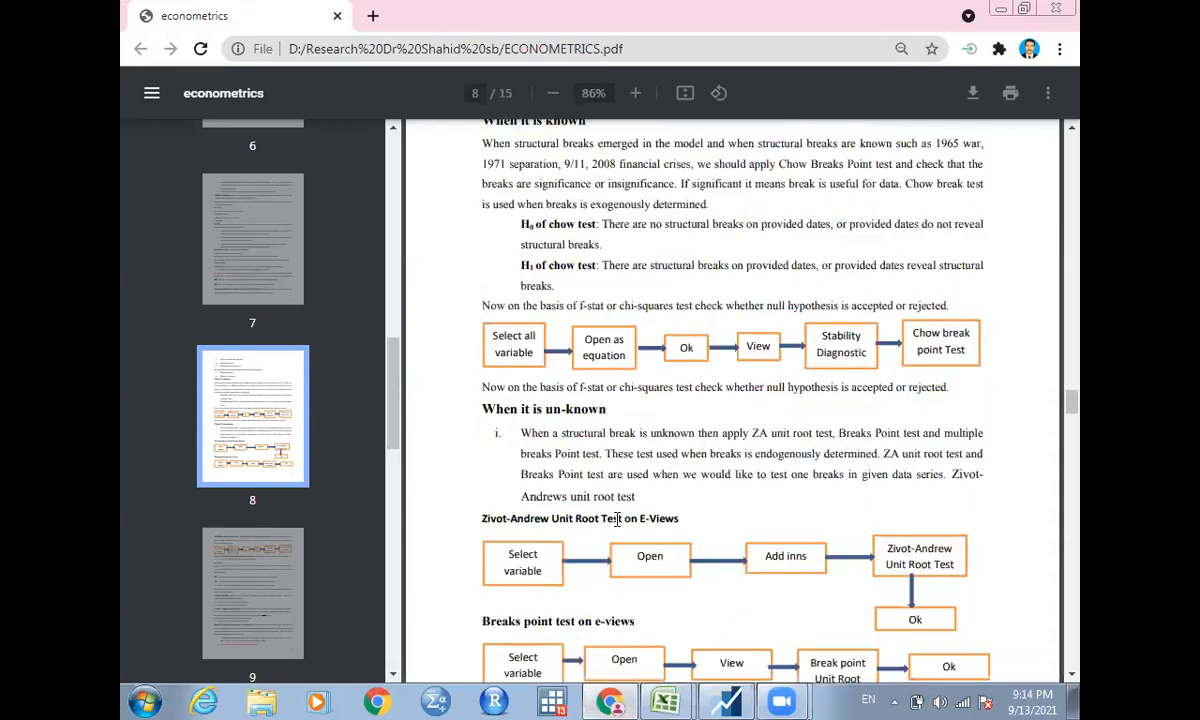
pyautogui.scroll(-1, 617, 519)
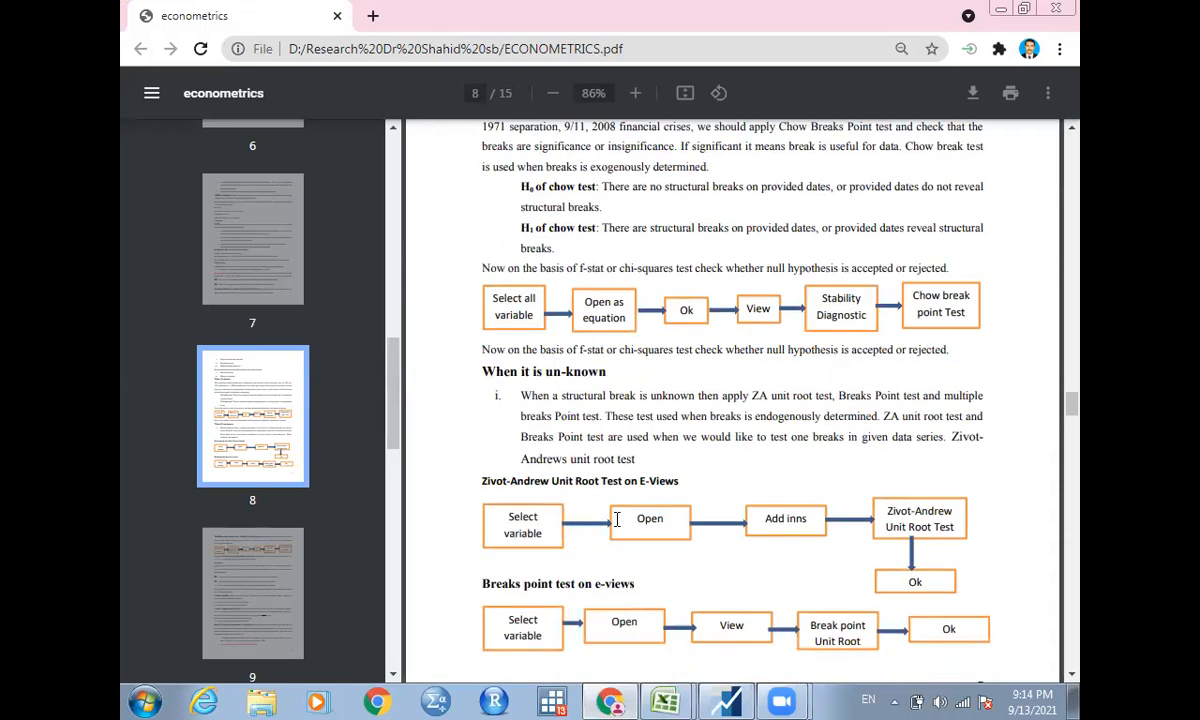
pyautogui.scroll(-1, 617, 519)
pyautogui.scroll(-1, 617, 519)
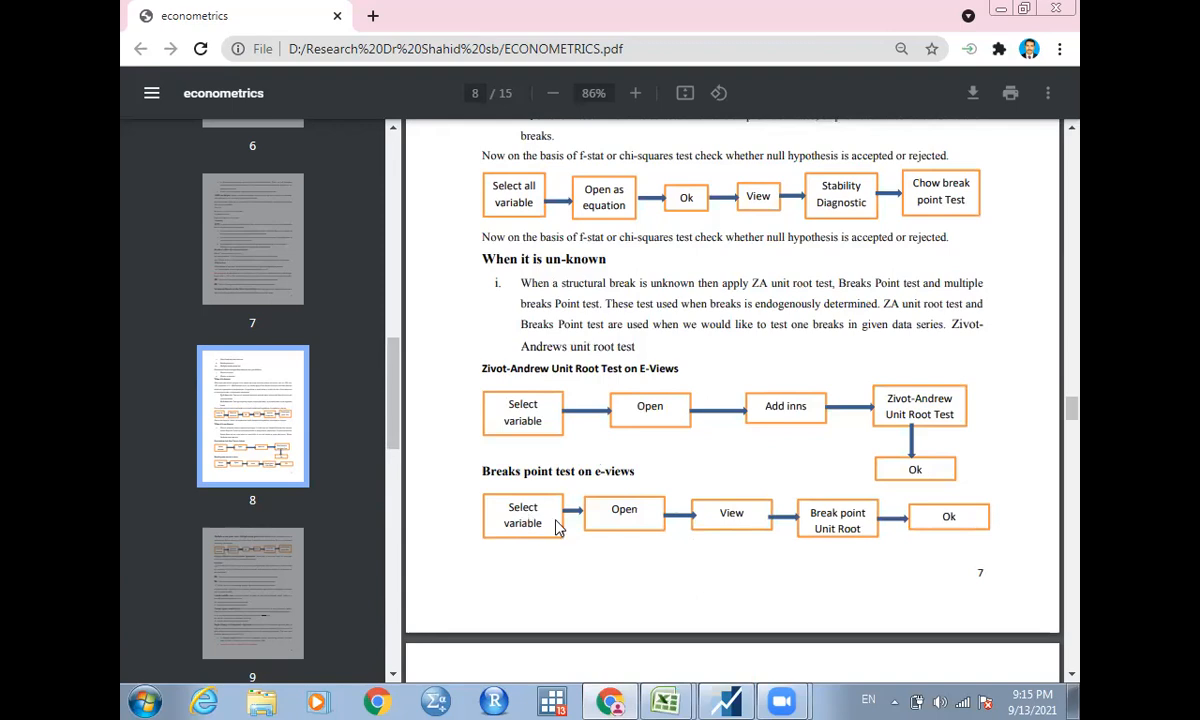
pyautogui.scroll(-1, 557, 528)
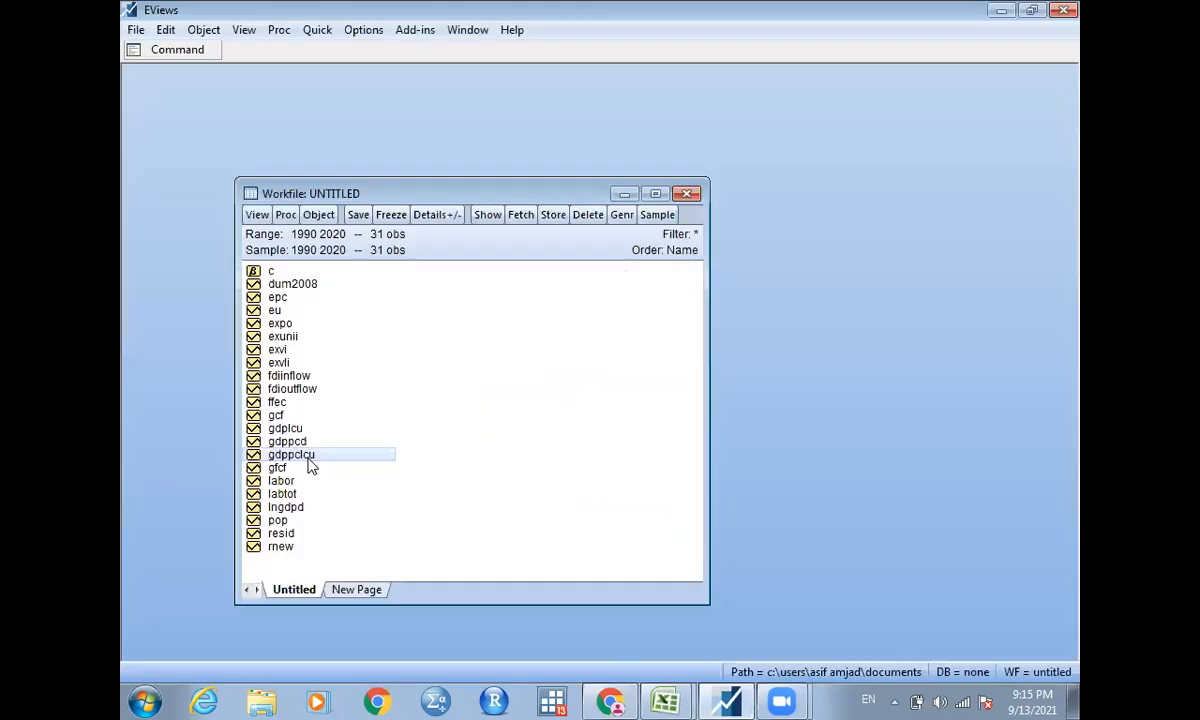
# Run the Zivot-Andrews unit root test on the gdppclcu series with break location C - Both and a maximum lag length of 4.
pyautogui.click(308, 460)
pyautogui.doubleClick(300, 456)
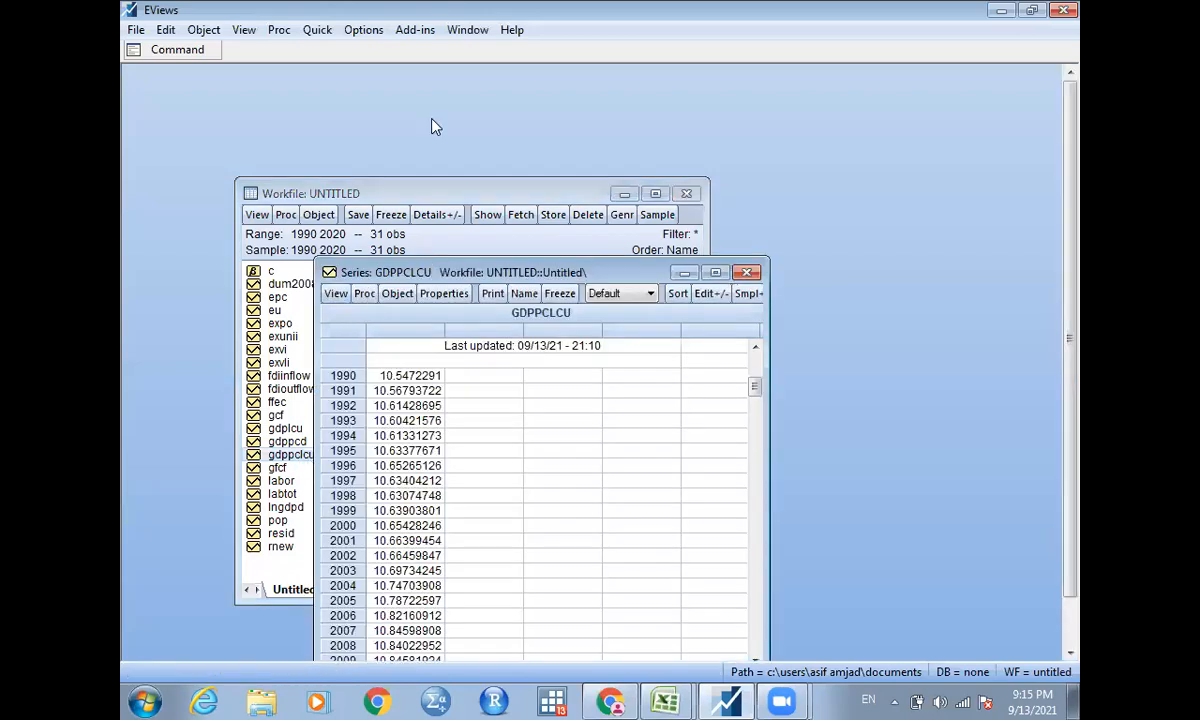
pyautogui.click(415, 30)
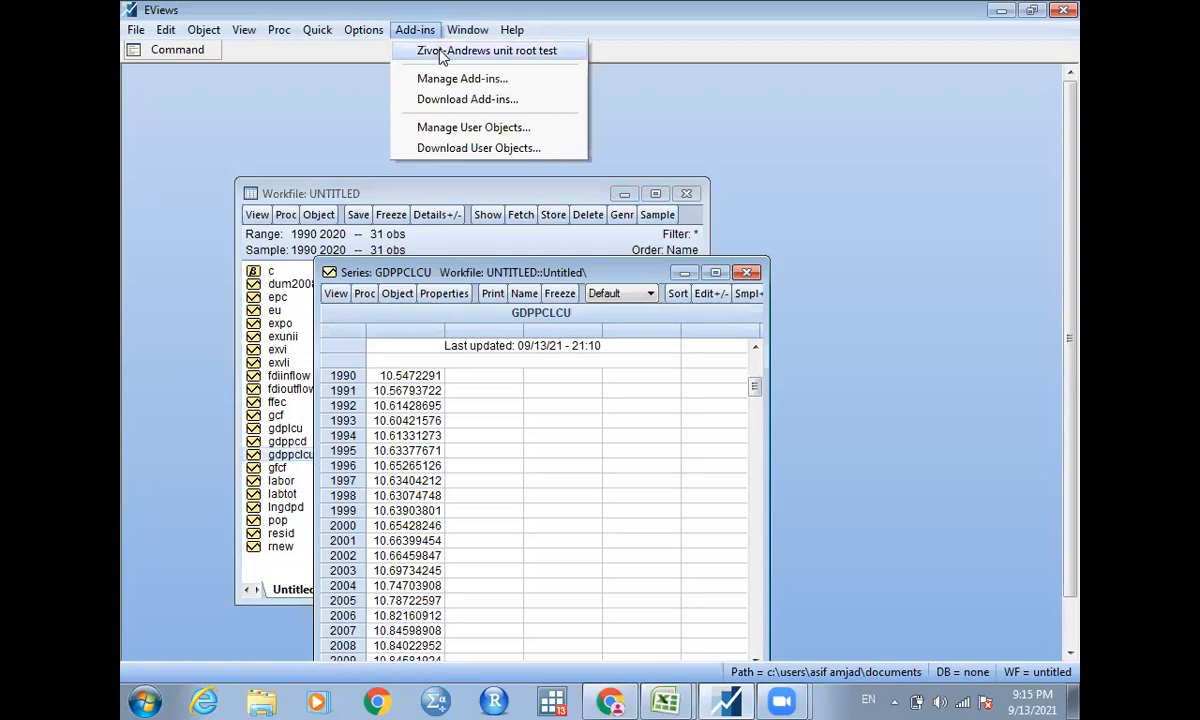
pyautogui.click(437, 50)
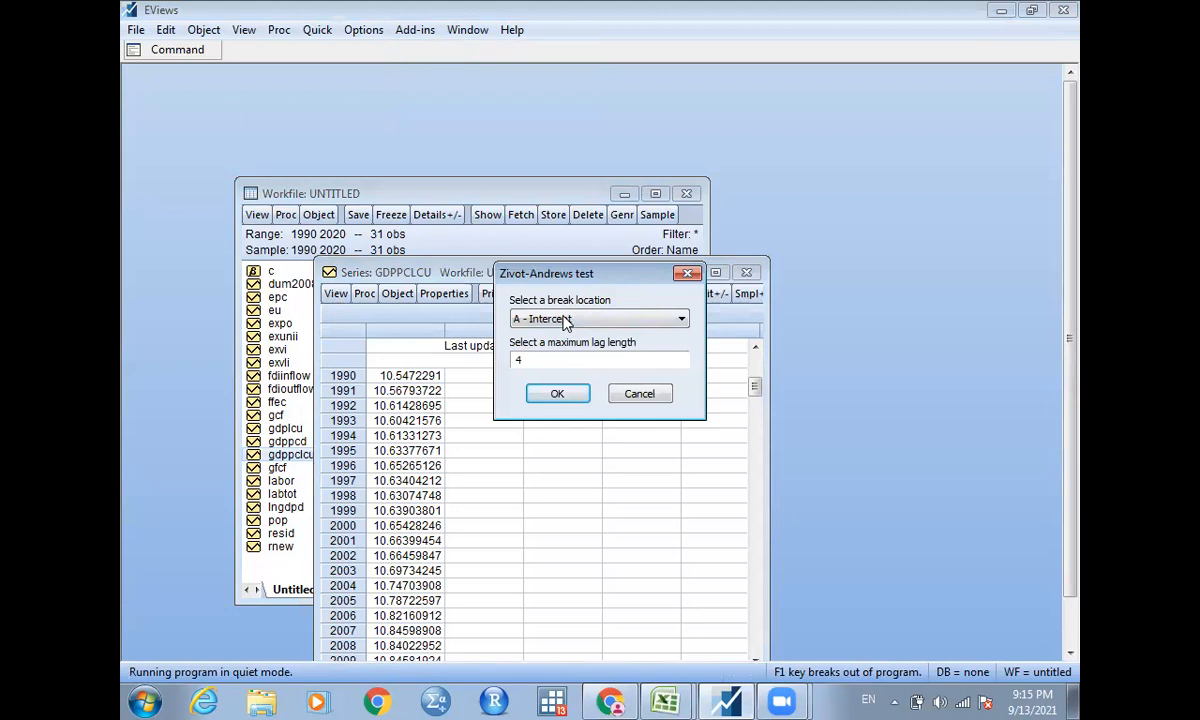
pyautogui.click(566, 320)
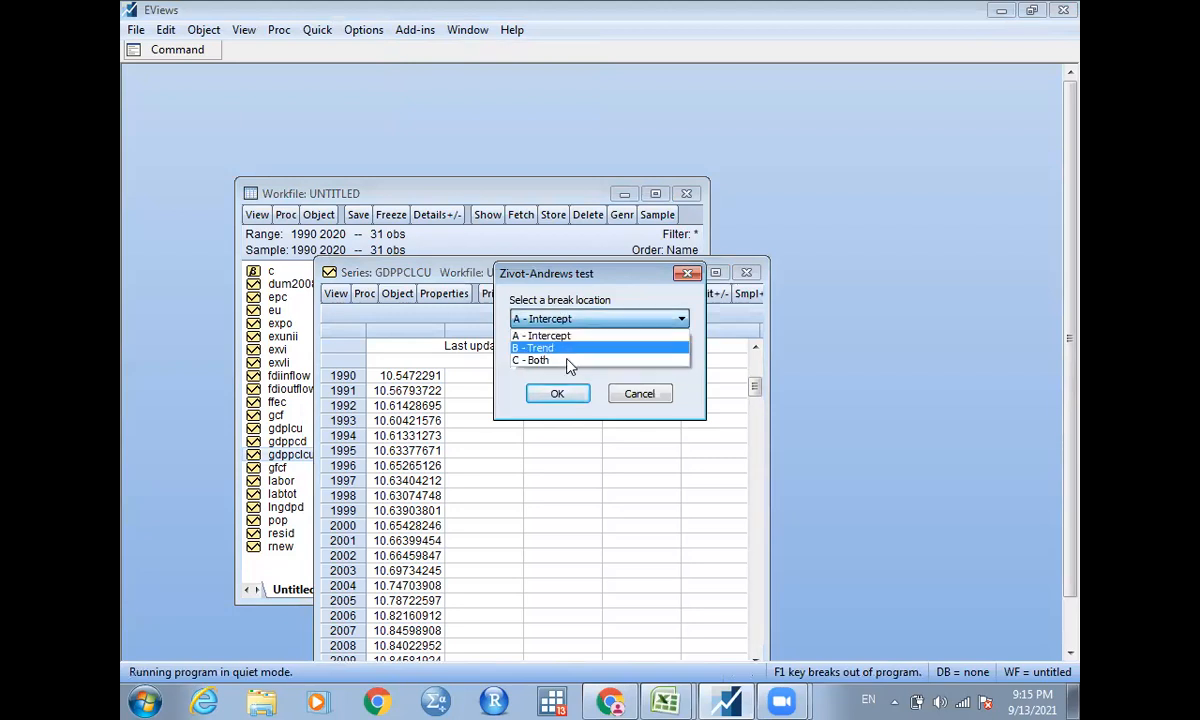
pyautogui.click(567, 360)
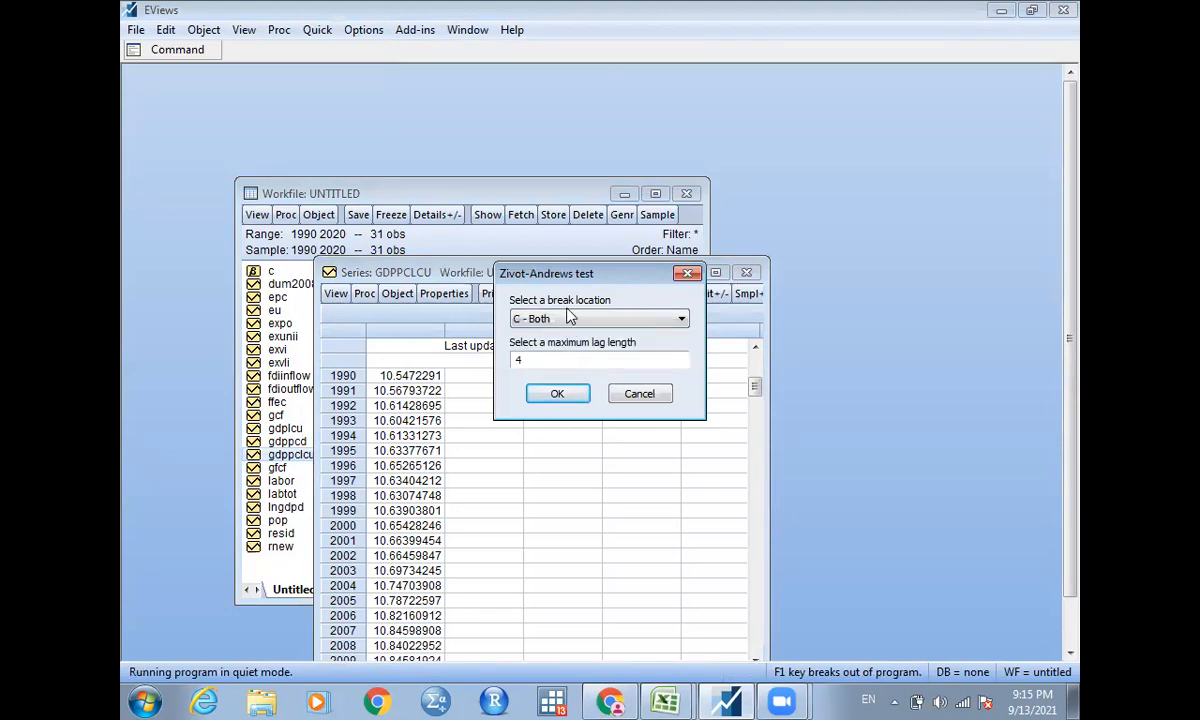
pyautogui.click(567, 322)
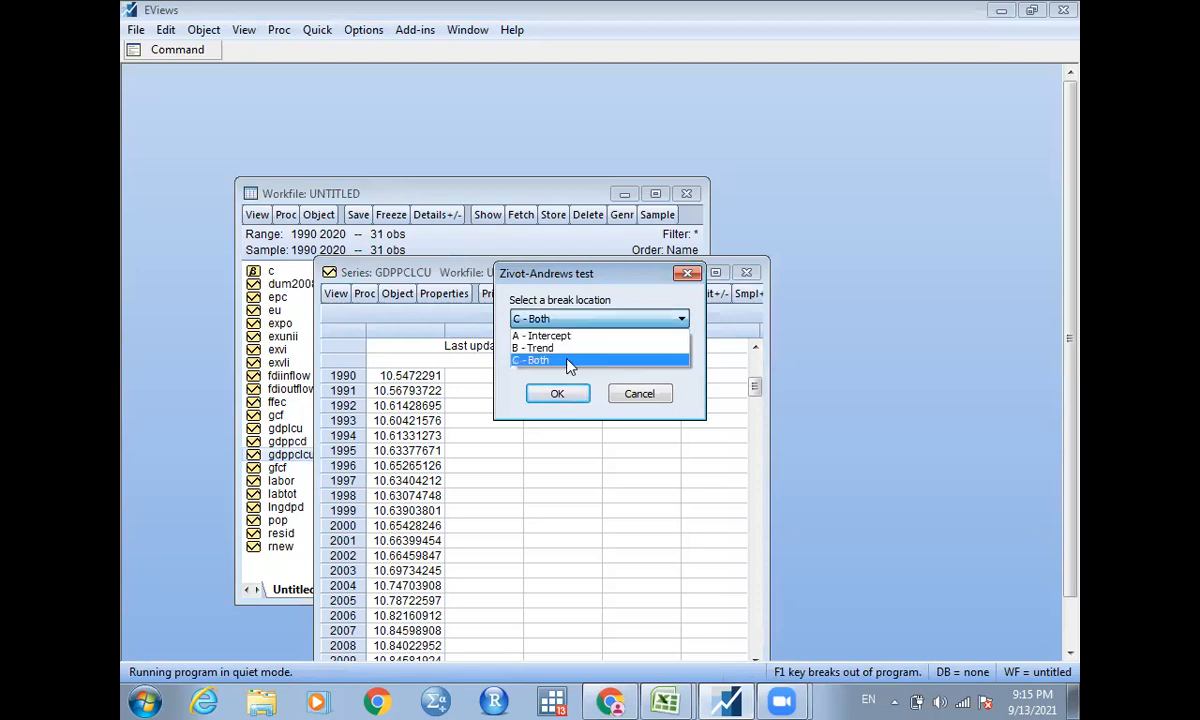
pyautogui.click(557, 400)
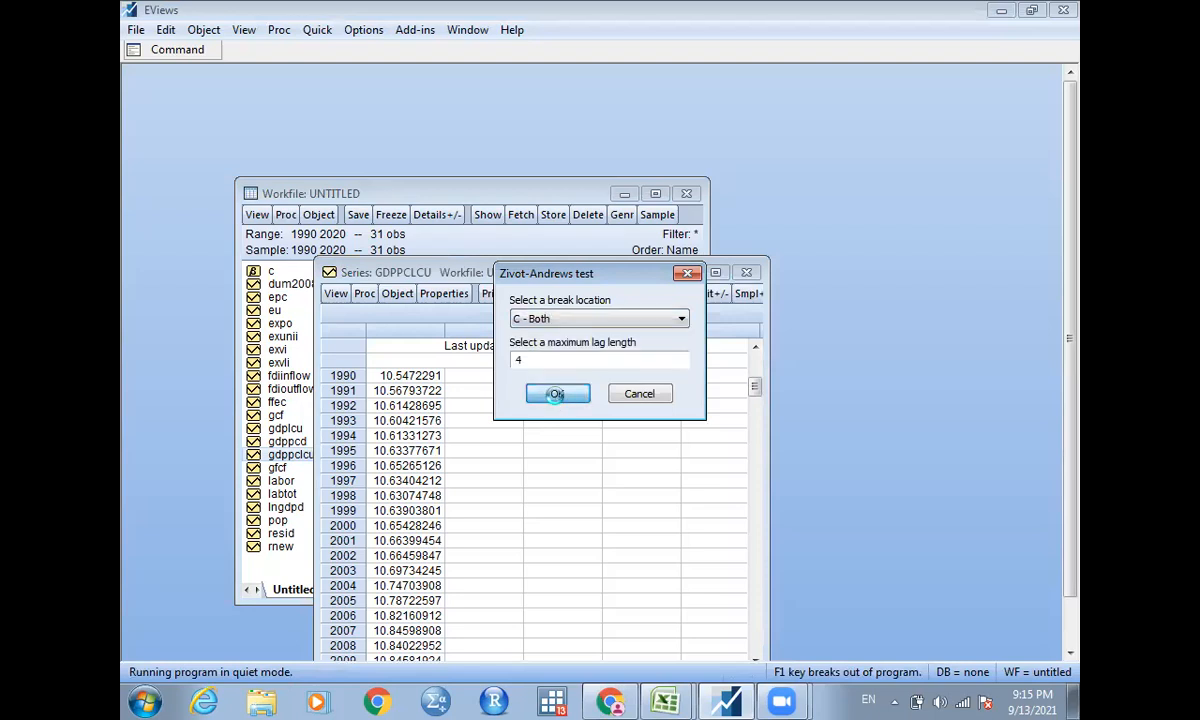
pyautogui.click(557, 394)
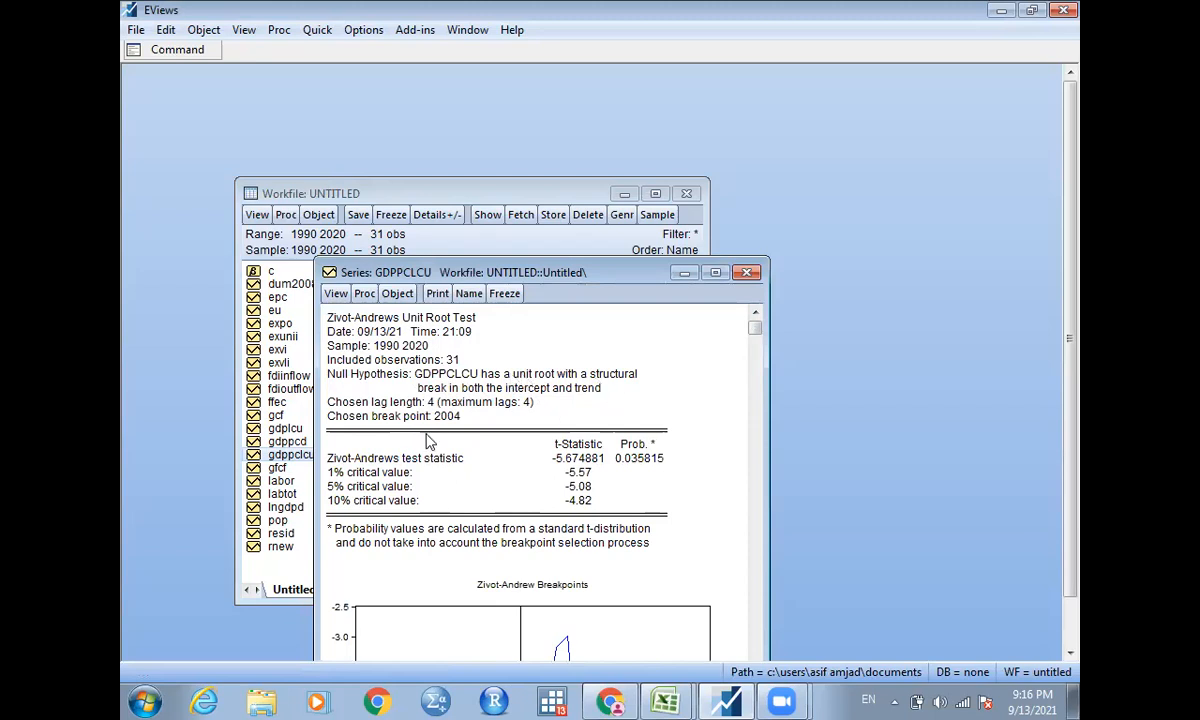
# Examine the Zivot-Andrews test results and breakpoint graph for gdppclcu, moving the series window clear of the workfile list.
pyautogui.moveTo(752, 331); pyautogui.dragTo(755, 660)
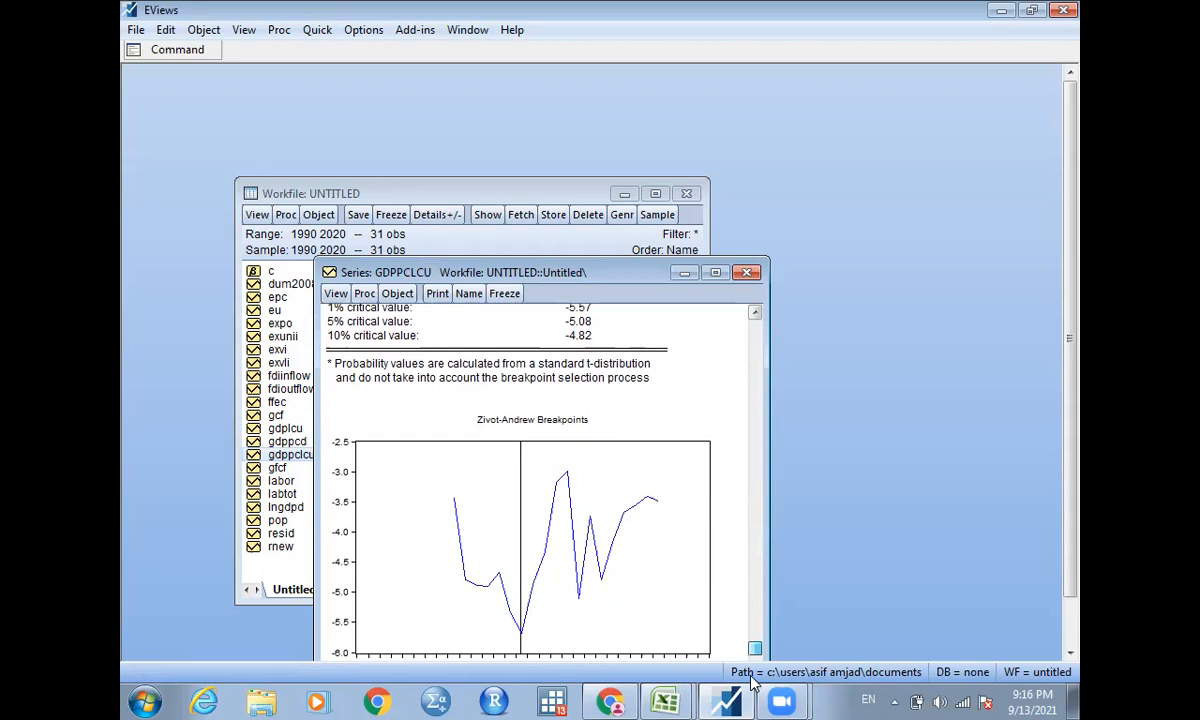
pyautogui.click(716, 274)
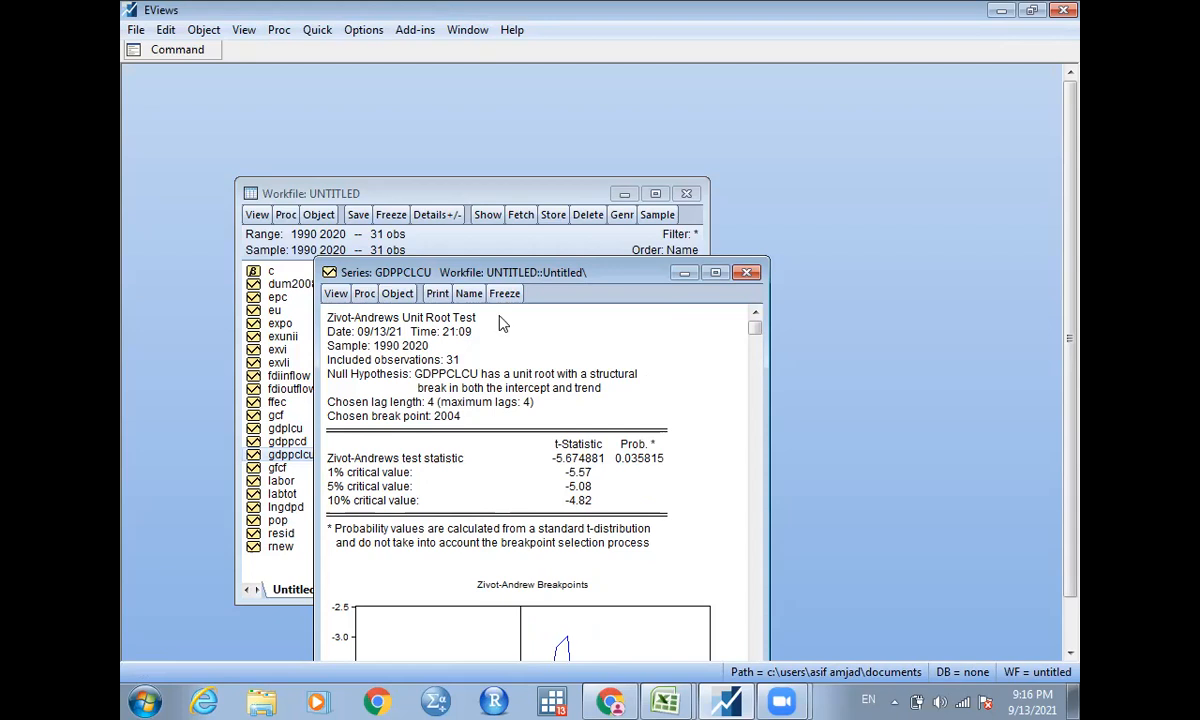
pyautogui.moveTo(580, 272); pyautogui.dragTo(692, 126)
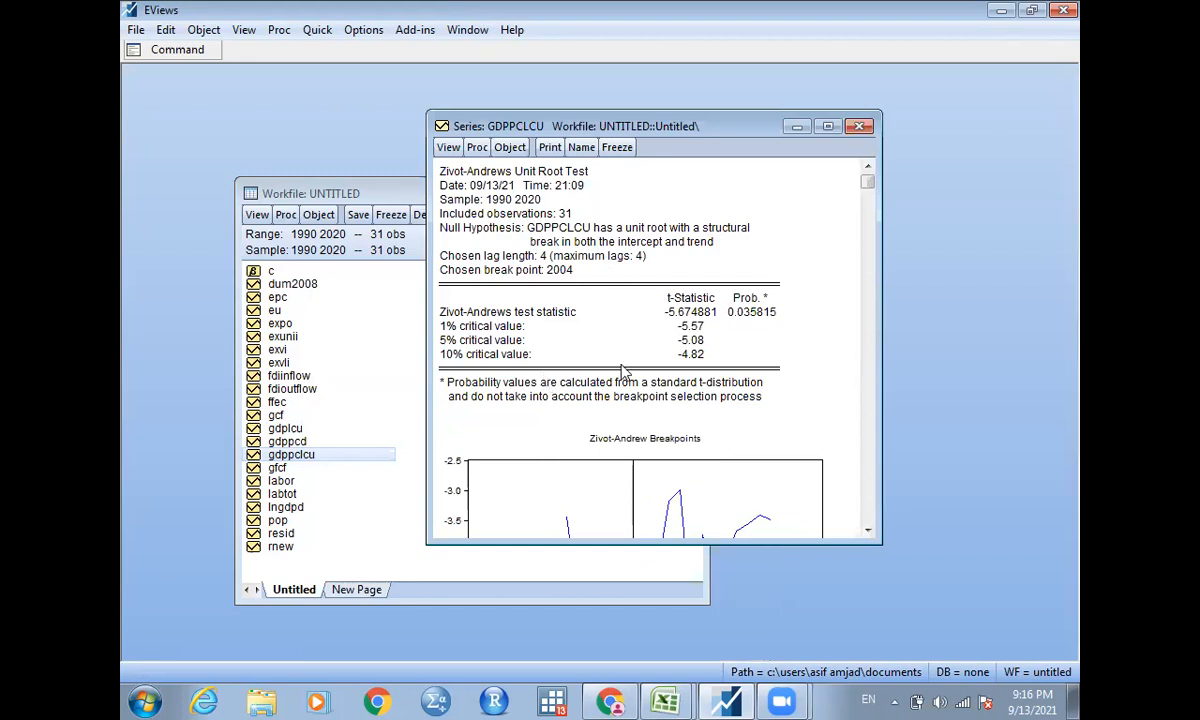
# Switch to the pak energy data workbook in Excel and enter the header dum2004 in cell V1, beside dum2008.
pyautogui.click(660, 700)
pyautogui.click(635, 658)
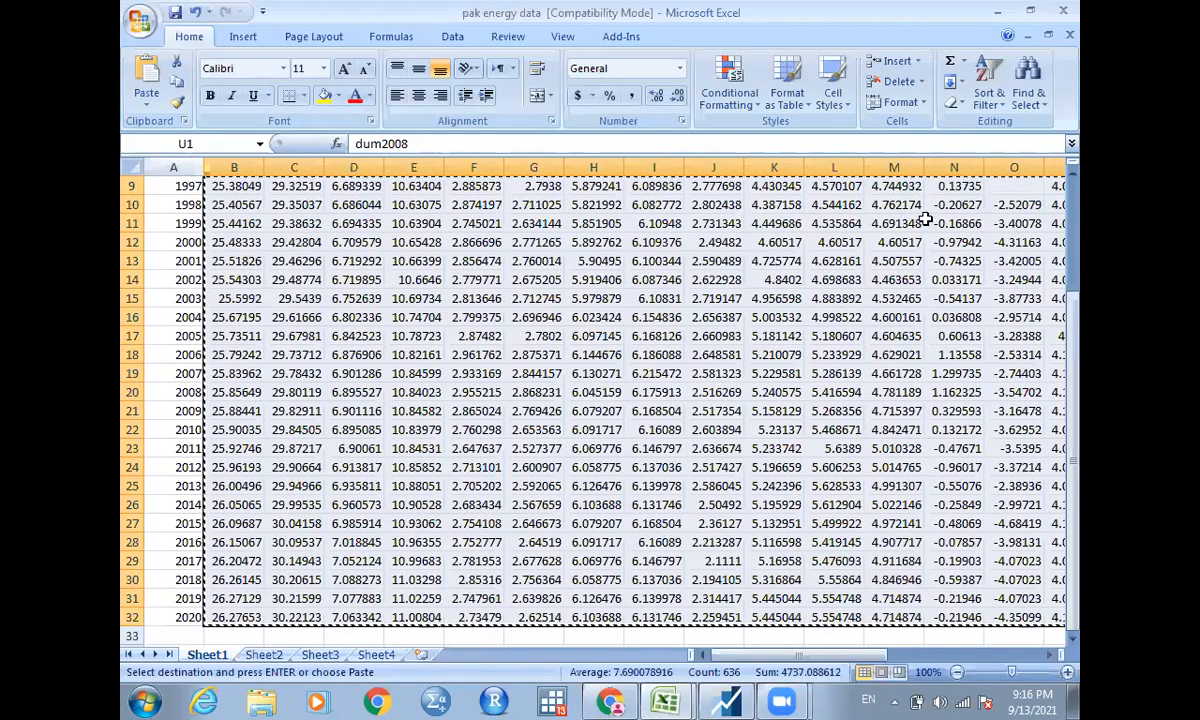
pyautogui.click(926, 223)
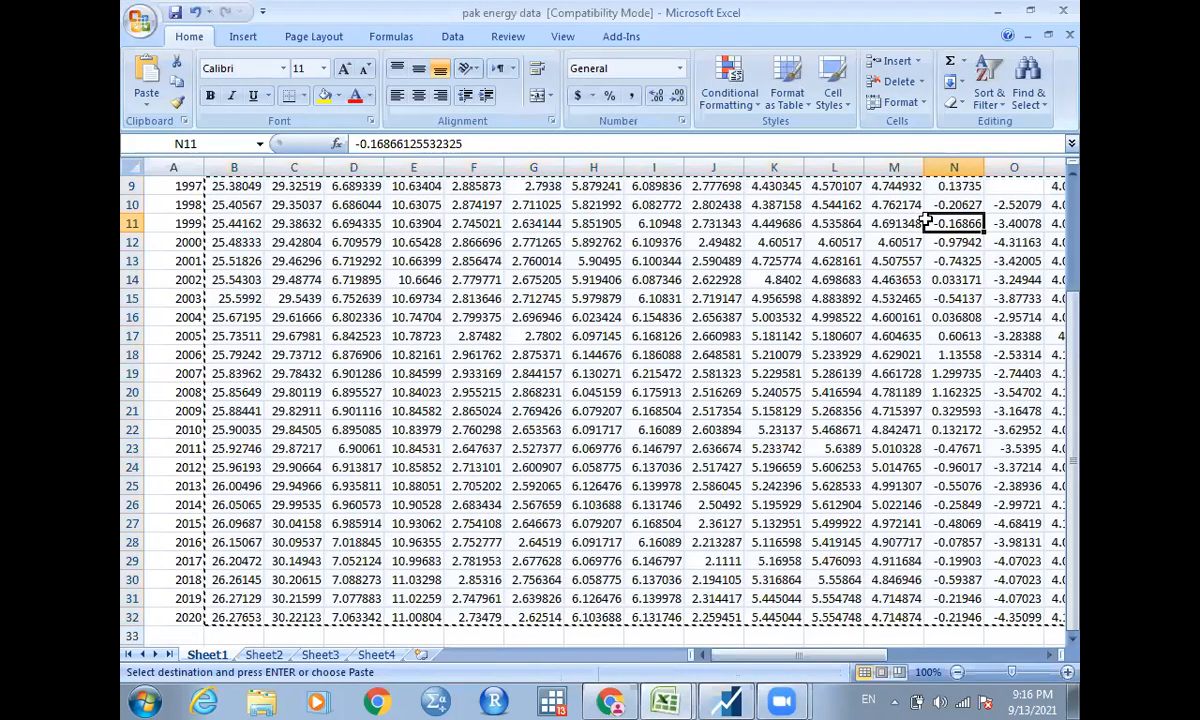
pyautogui.press('Up')
pyautogui.hotkey('ctrl', 'Up')
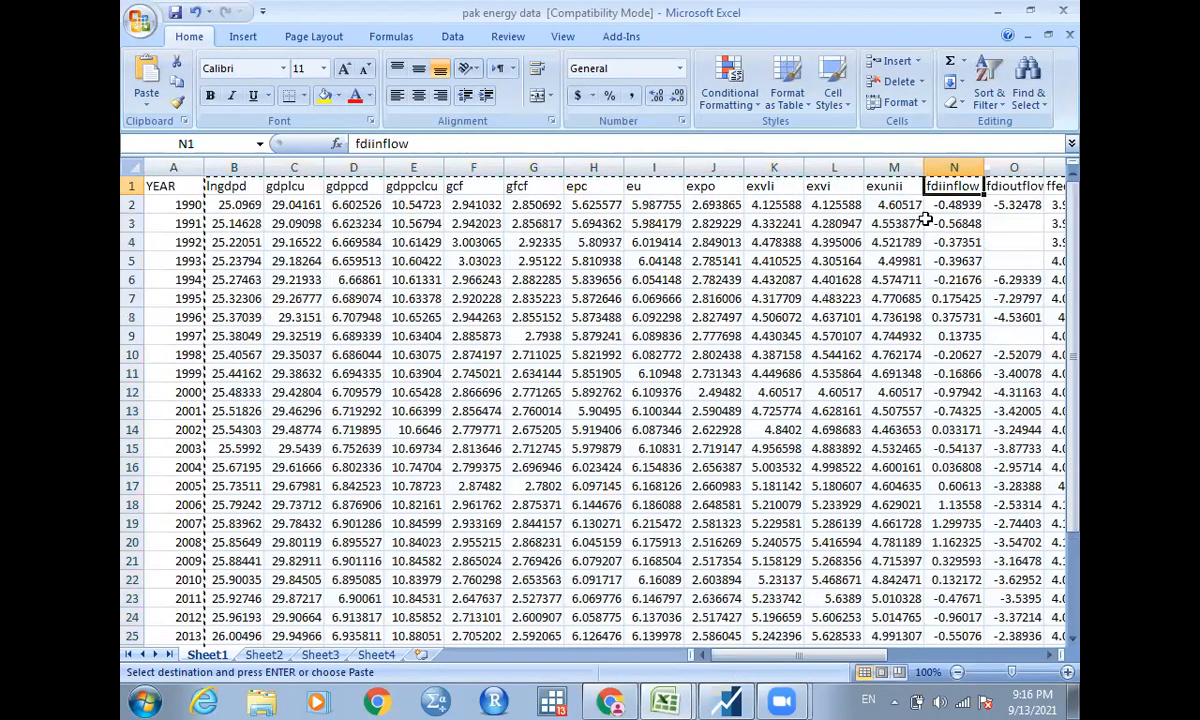
pyautogui.press('Right')
pyautogui.press('Right')
pyautogui.press('Right')
pyautogui.press('Right')
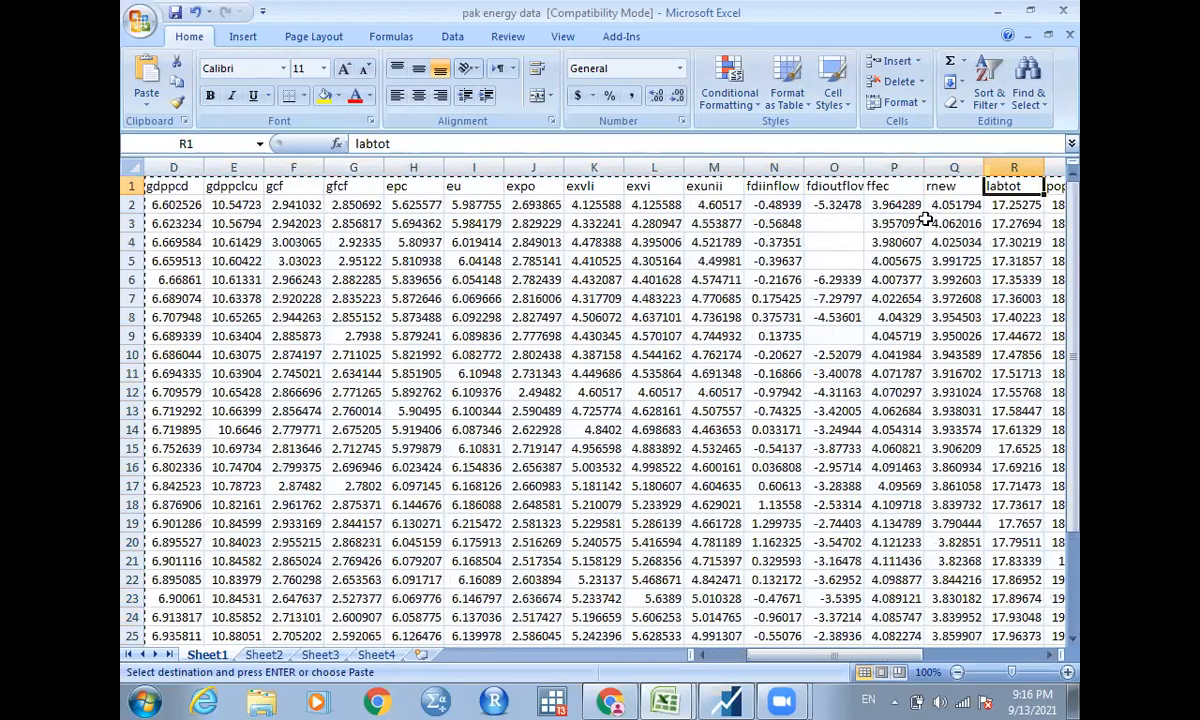
pyautogui.press('Right')
pyautogui.press('Right')
pyautogui.press('Right')
pyautogui.press('Right')
pyautogui.write('d')
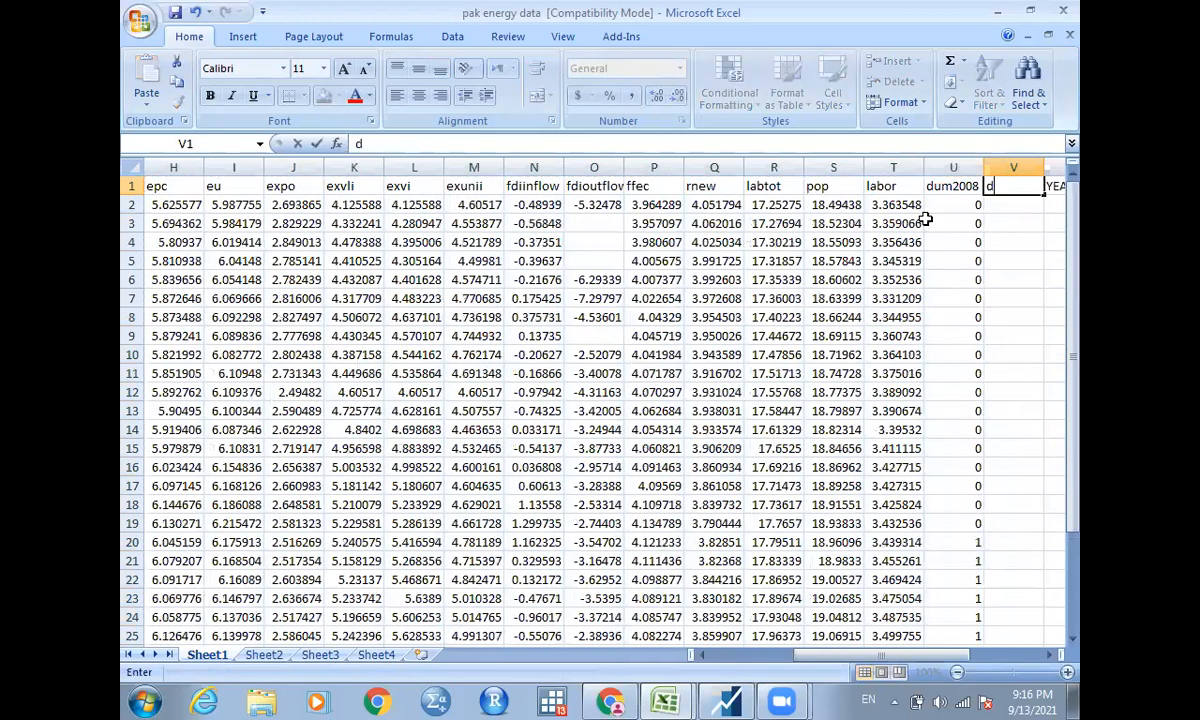
pyautogui.write('um2004')
pyautogui.press('Tab')
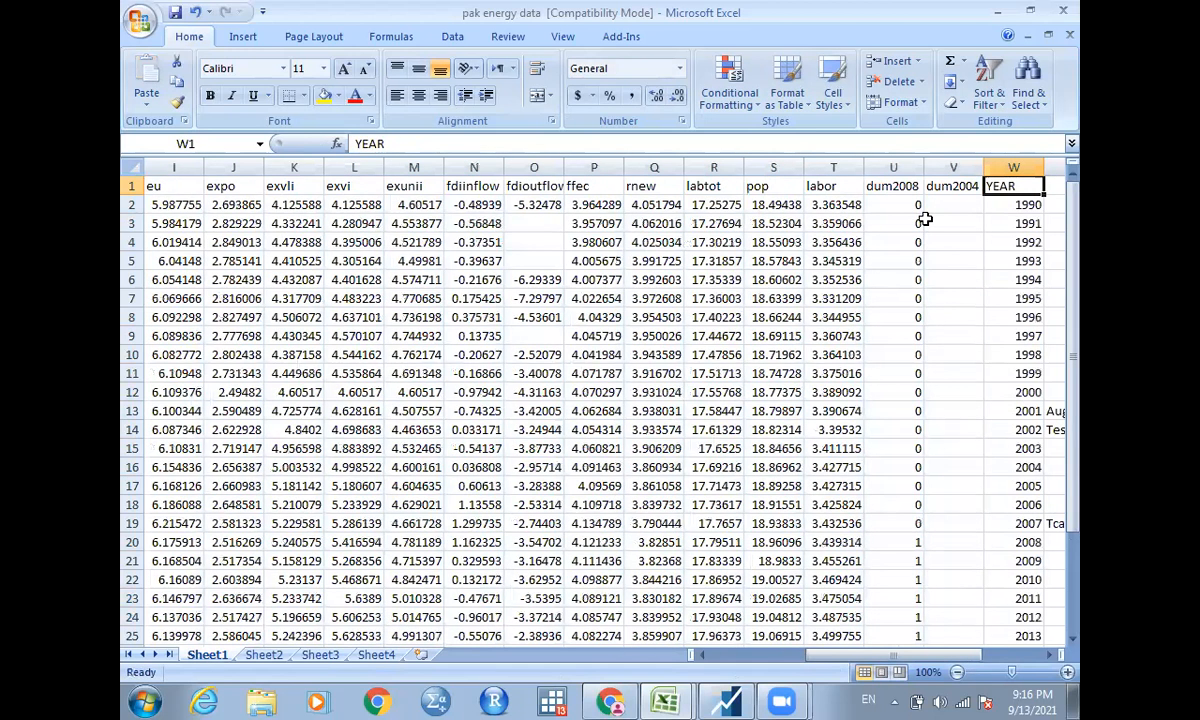
# Fill the dum2004 column with 1 from the 2004 row through the 2020 row.
pyautogui.press('Return')
pyautogui.press('Down')
pyautogui.press('Down')
pyautogui.press('Down')
pyautogui.press('Down')
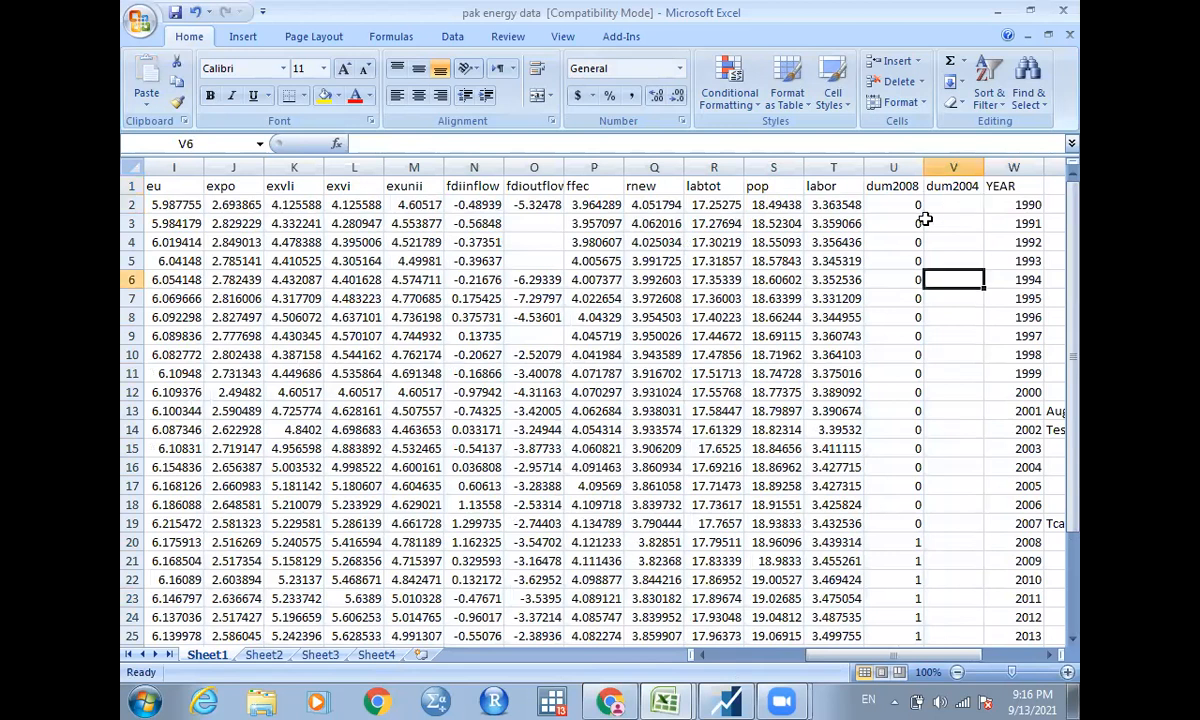
pyautogui.press('Down')
pyautogui.press('Down')
pyautogui.press('Down')
pyautogui.press('Down')
pyautogui.press('Down')
pyautogui.press('Down')
pyautogui.press('Down')
pyautogui.press('Down')
pyautogui.press('Down')
pyautogui.press('Down')
pyautogui.press('Down')
pyautogui.press('Down')
pyautogui.press('Down')
pyautogui.press('Down')
pyautogui.press('Down')
pyautogui.press('Down')
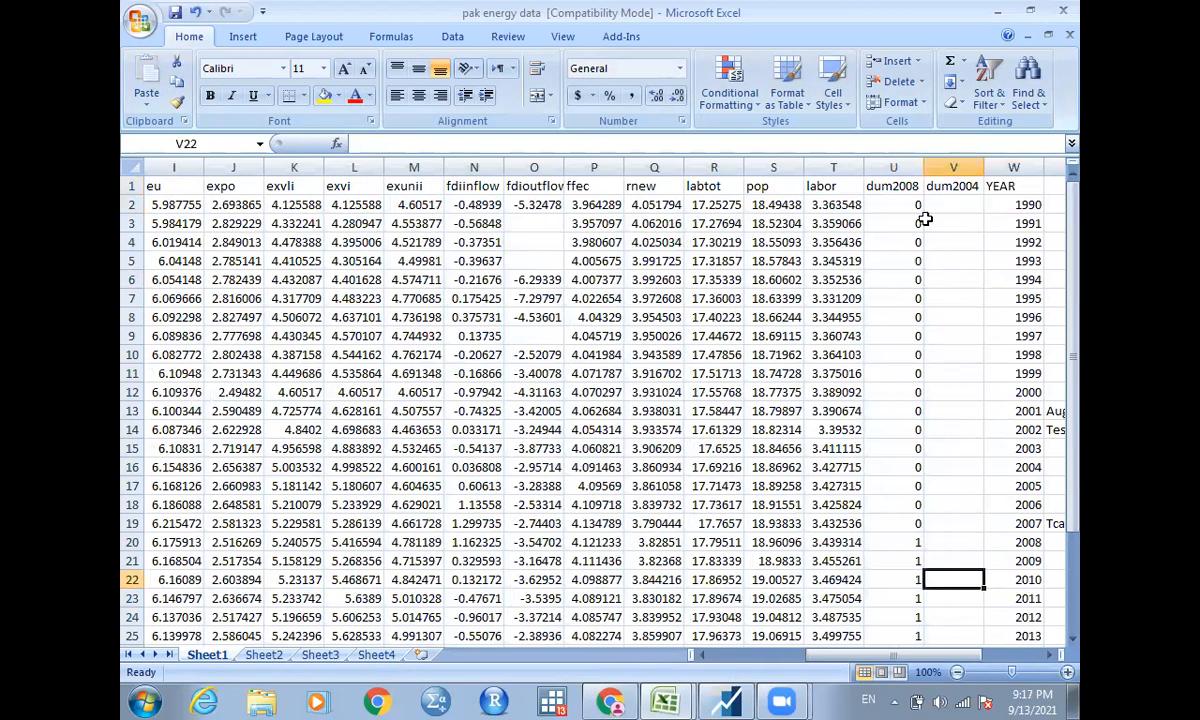
pyautogui.press('Up')
pyautogui.press('Up')
pyautogui.press('Up')
pyautogui.press('Up')
pyautogui.press('Up')
pyautogui.press('Up')
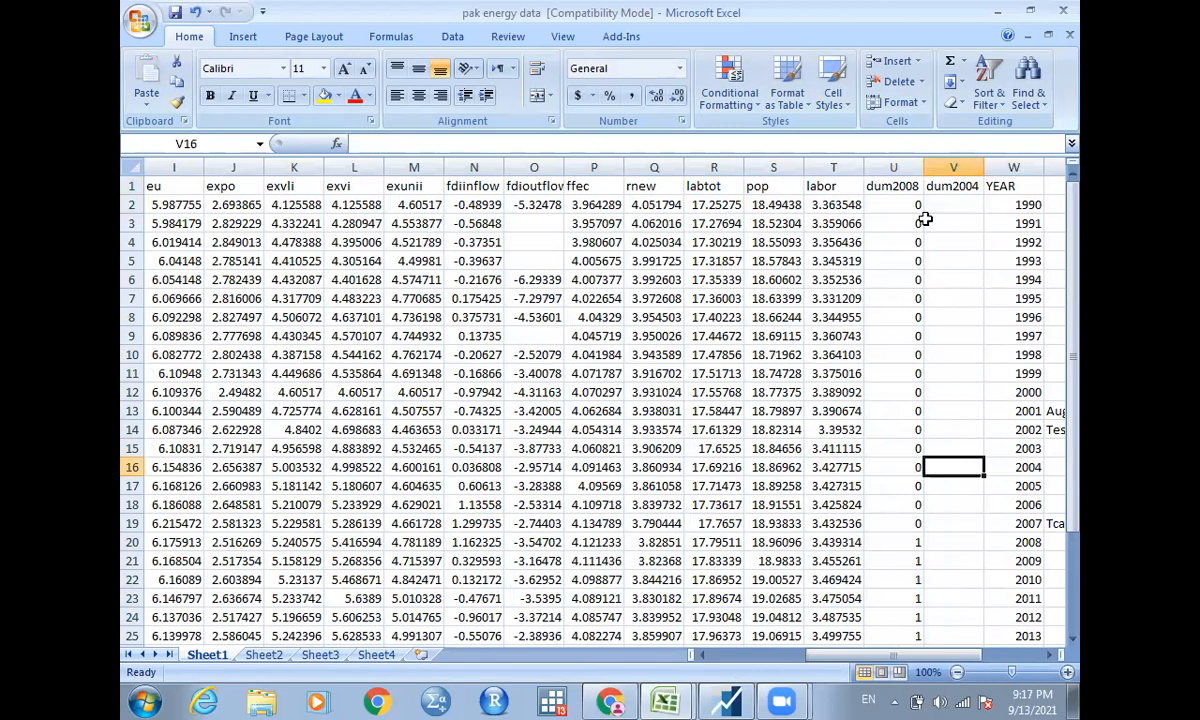
pyautogui.press('Right')
pyautogui.press('Right')
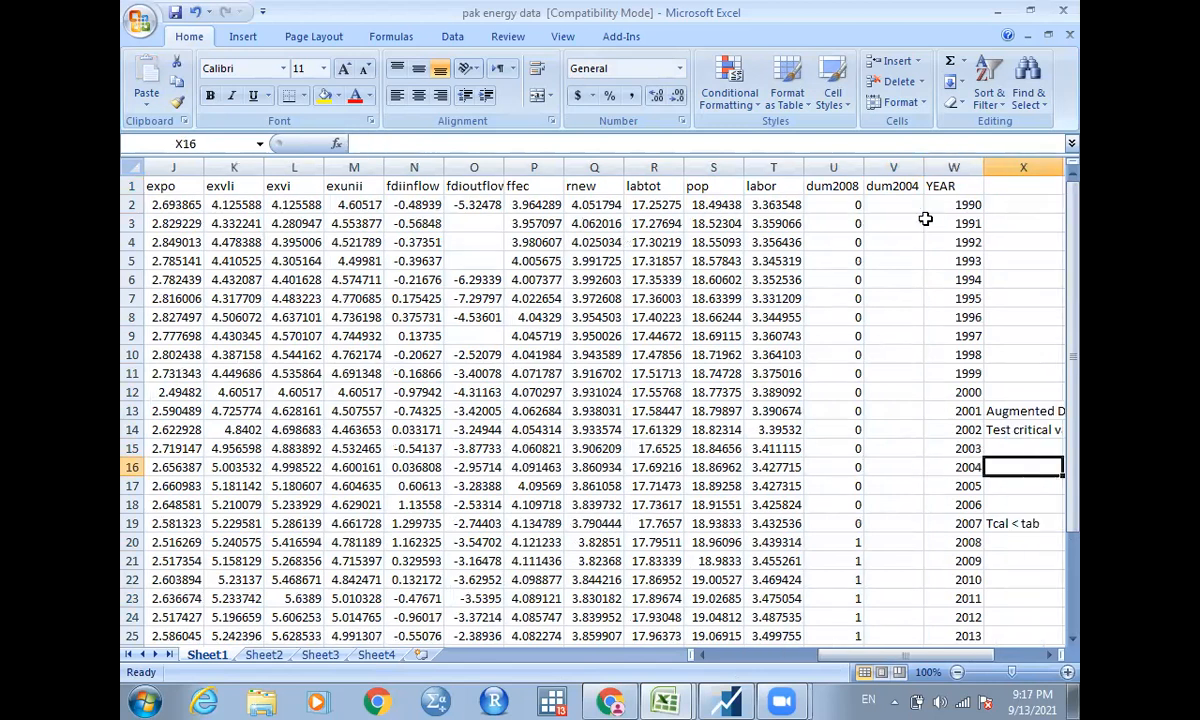
pyautogui.press('Left')
pyautogui.press('Left')
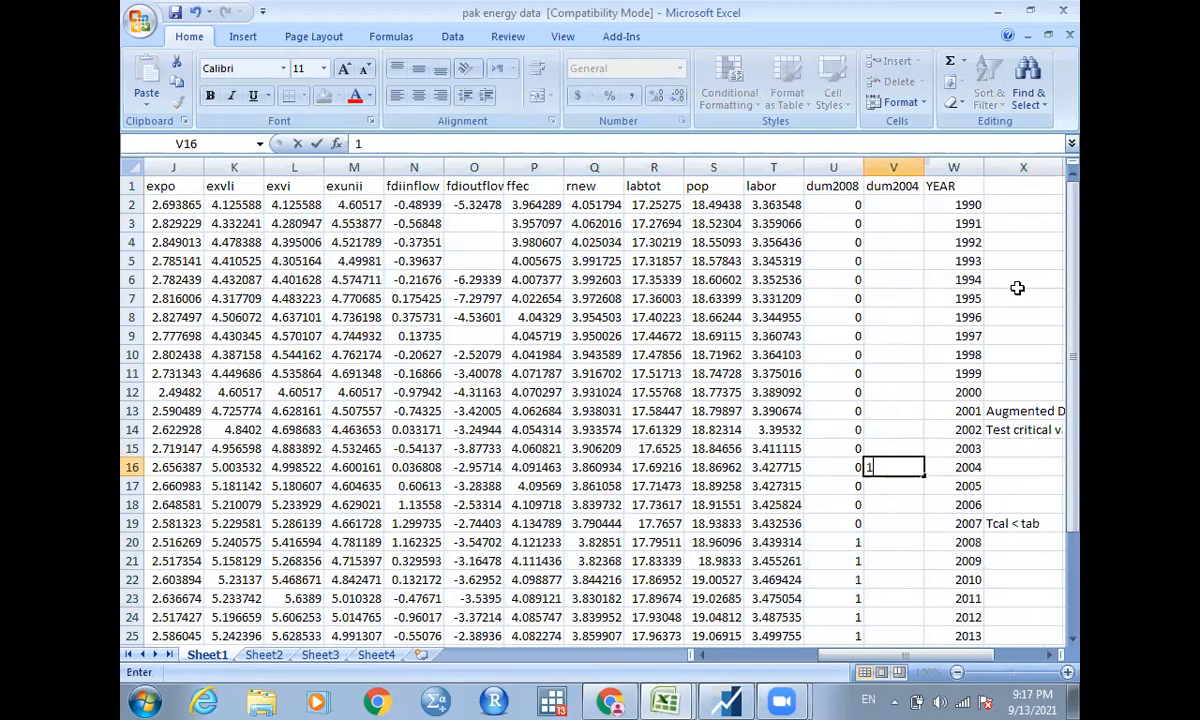
pyautogui.write('1')
pyautogui.click(921, 469)
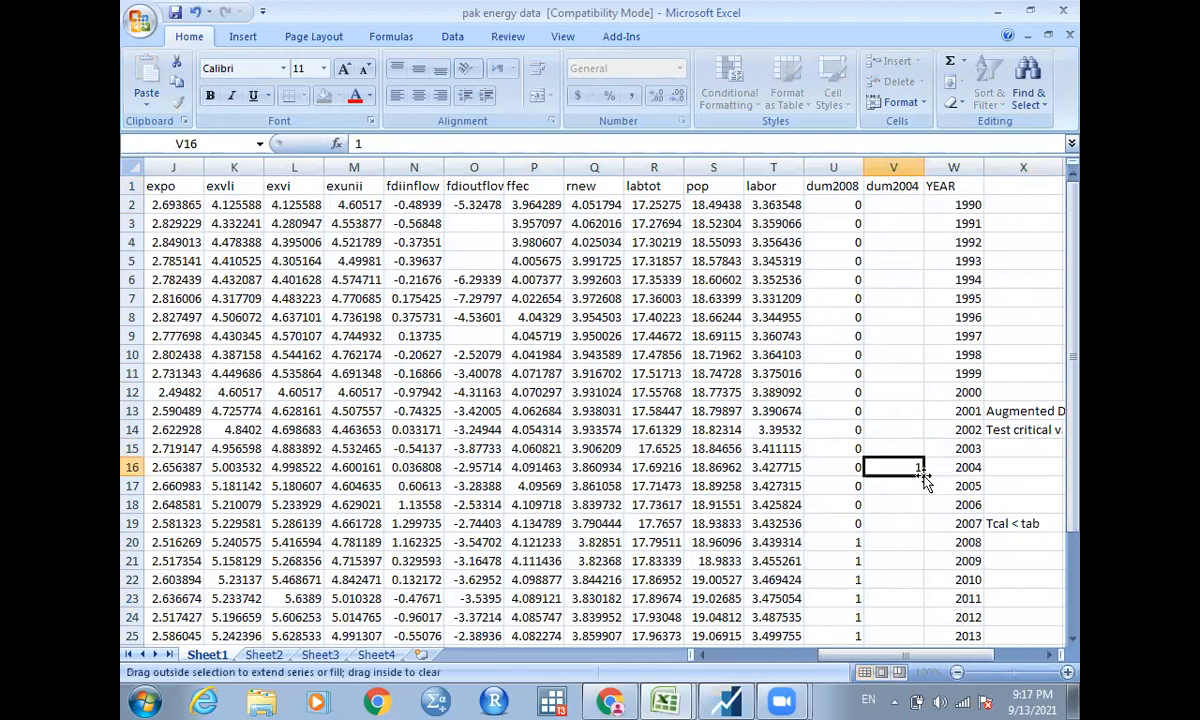
# Fill the dum2004 column with 0 for the years 1990 to 2003.
pyautogui.click(900, 207)
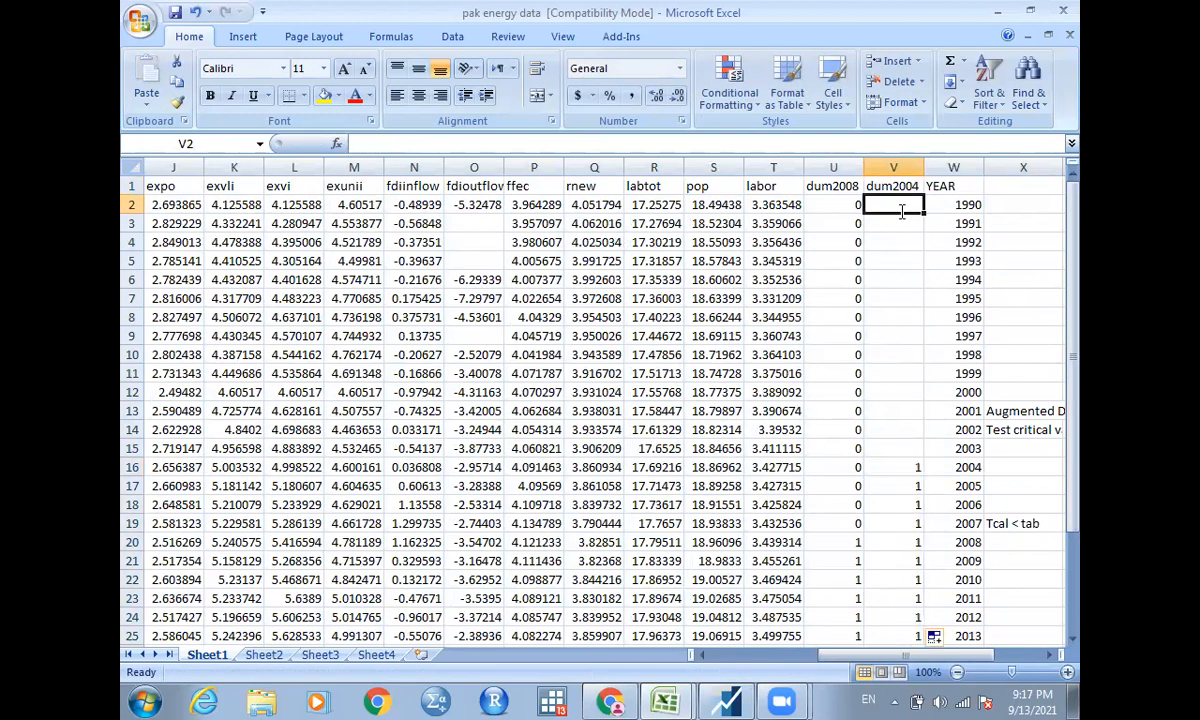
pyautogui.write('0')
pyautogui.moveTo(925, 213); pyautogui.dragTo(924, 452)
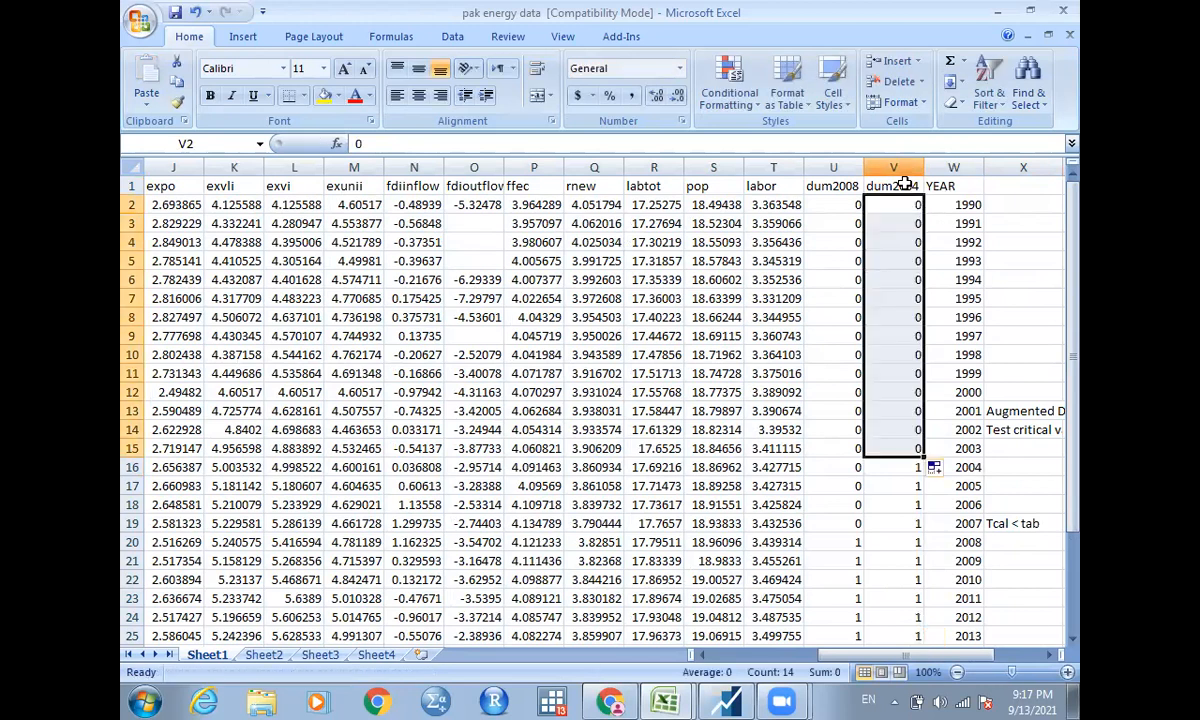
# Copy the data range B1:V32, including the dum2004 column, and switch back to EViews.
pyautogui.click(903, 186)
pyautogui.moveTo(127, 277); pyautogui.dragTo(222, 606)
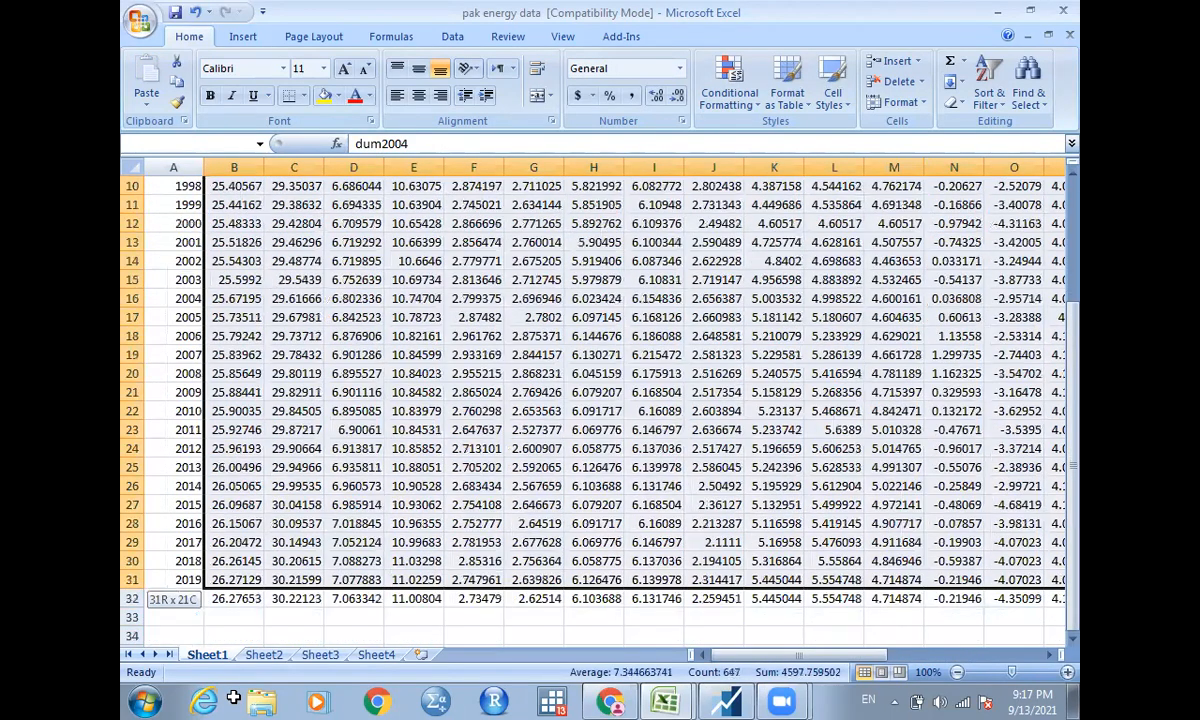
pyautogui.moveTo(233, 697); pyautogui.dragTo(233, 697)
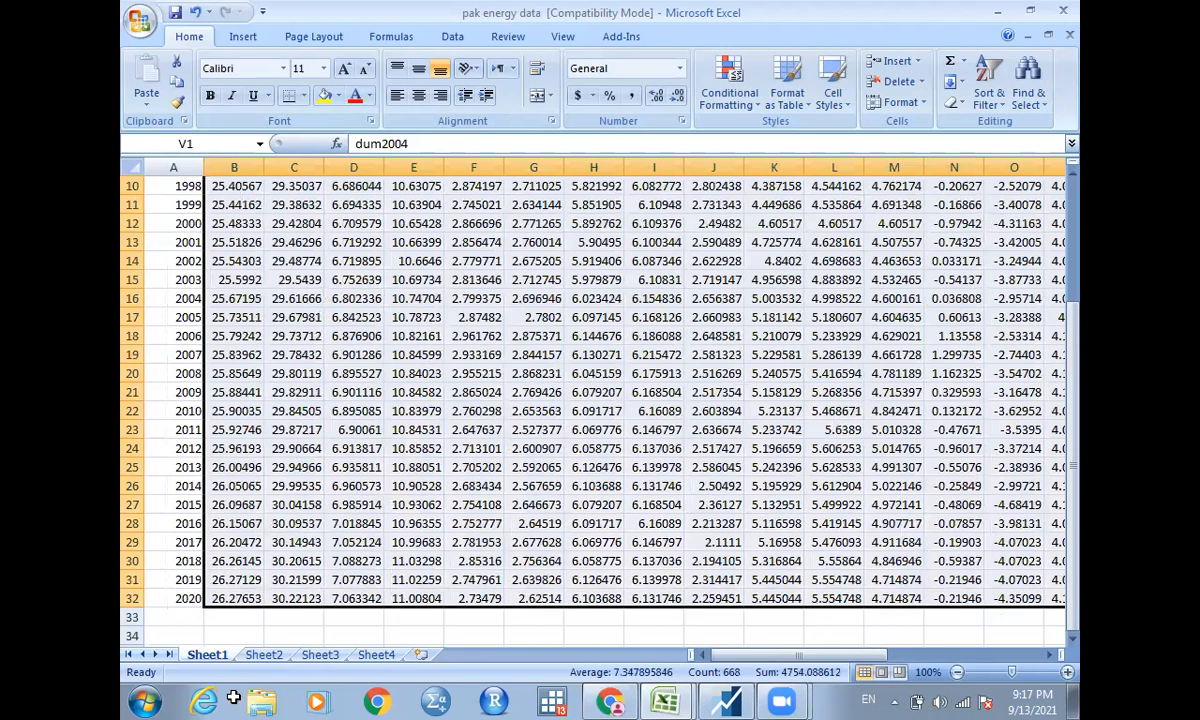
pyautogui.hotkey('ctrl', 'c')
pyautogui.click(725, 700)
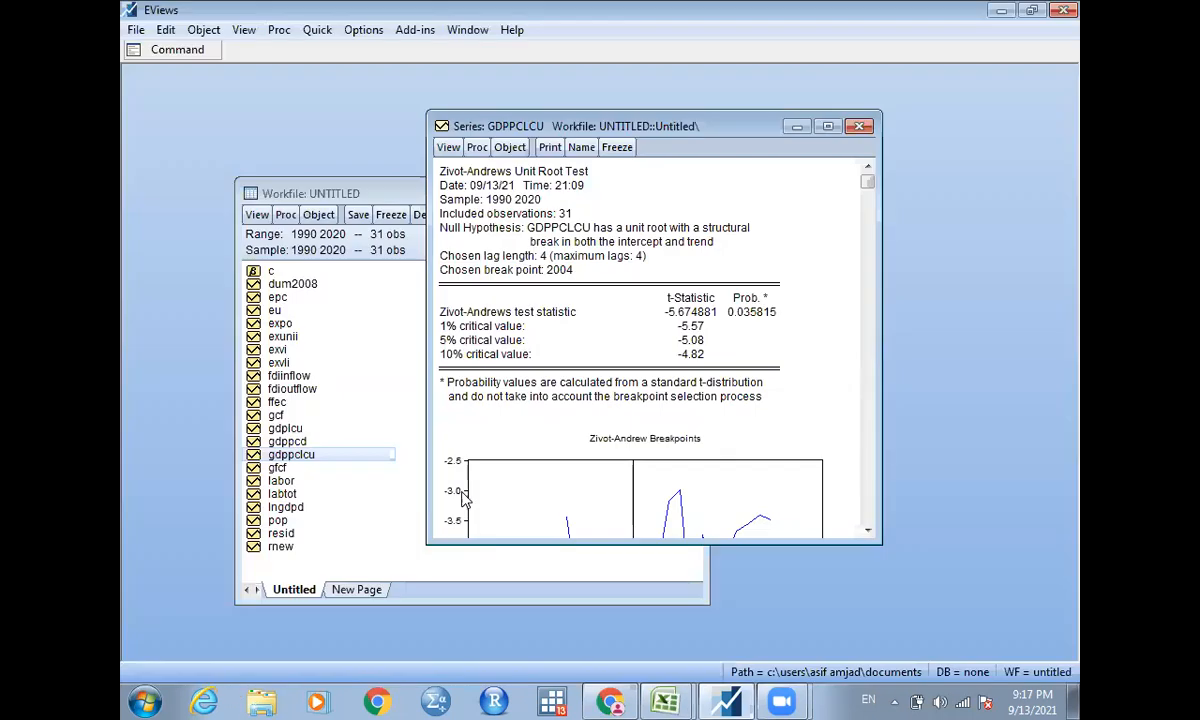
# Close the GDPPCLCU Zivot-Andrews test window and the old untitled workfile without saving it.
pyautogui.click(859, 128)
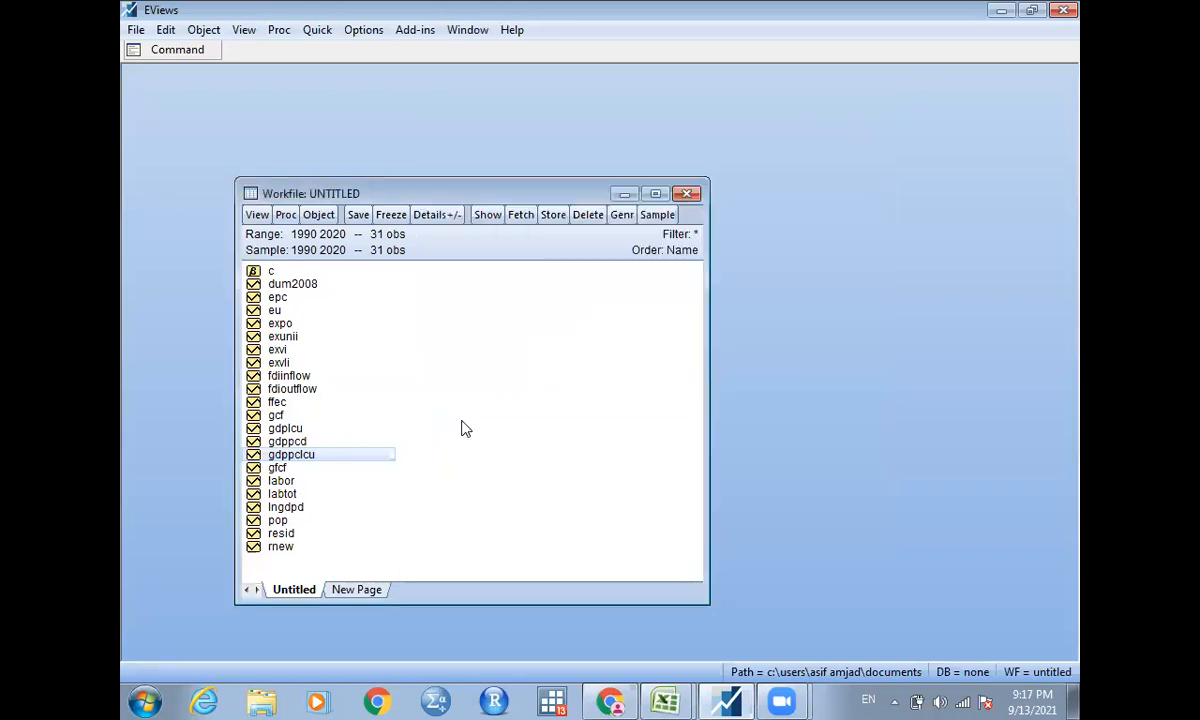
pyautogui.click(687, 194)
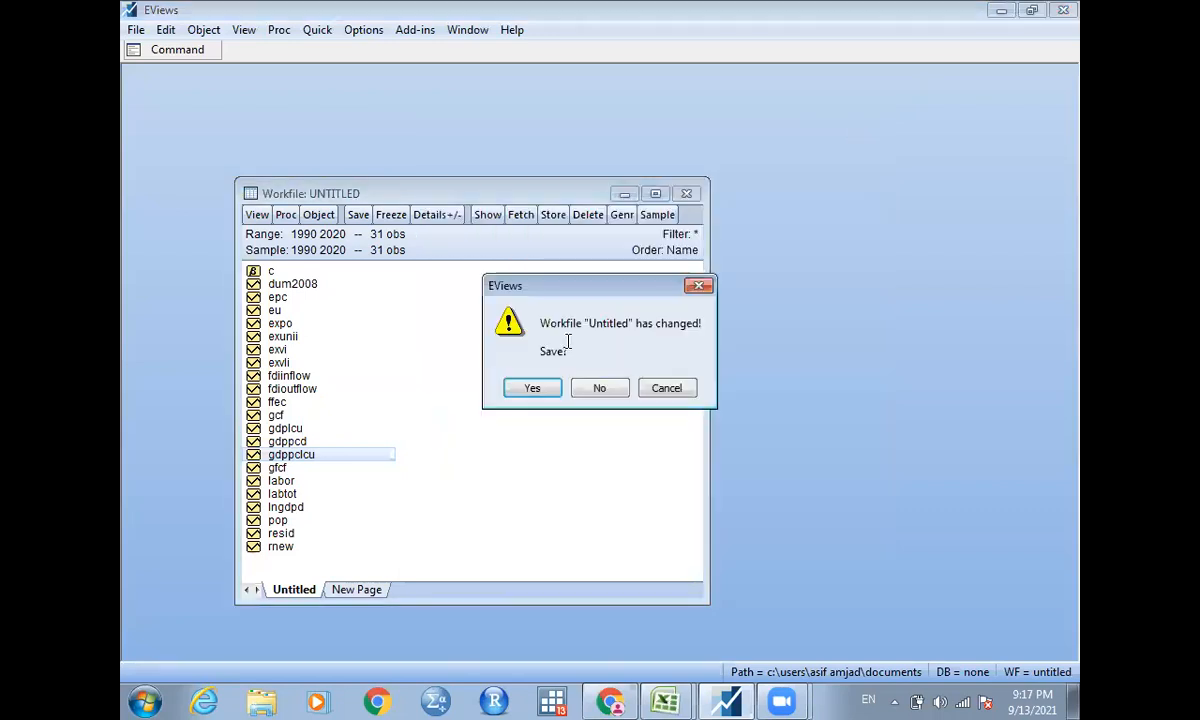
pyautogui.click(599, 389)
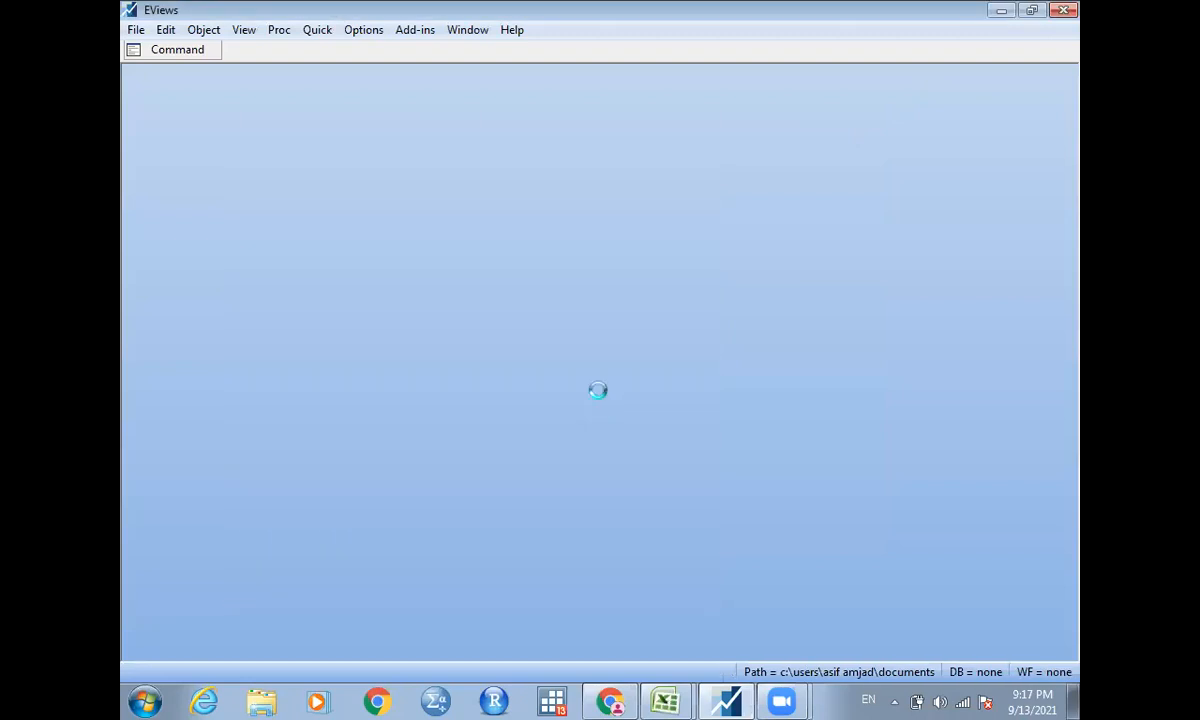
# Create a new annual dated workfile with start date 1990 and end date 2020.
pyautogui.hotkey('ctrl', 'n')
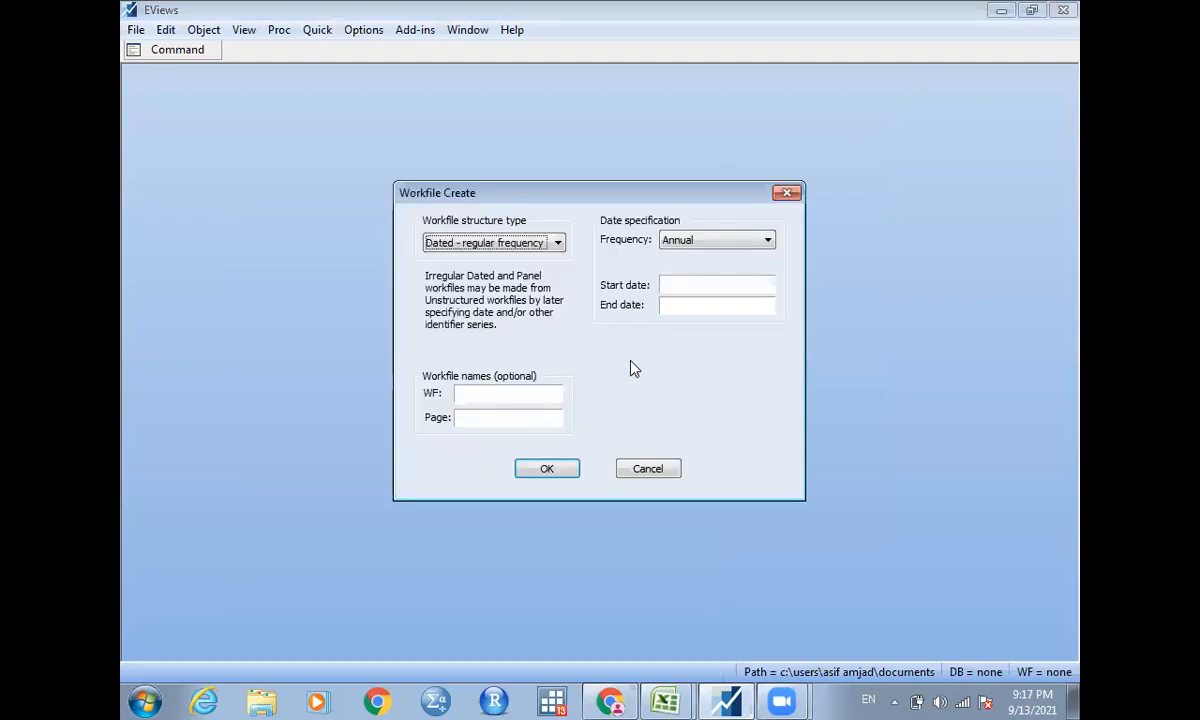
pyautogui.click(684, 285)
pyautogui.write('199')
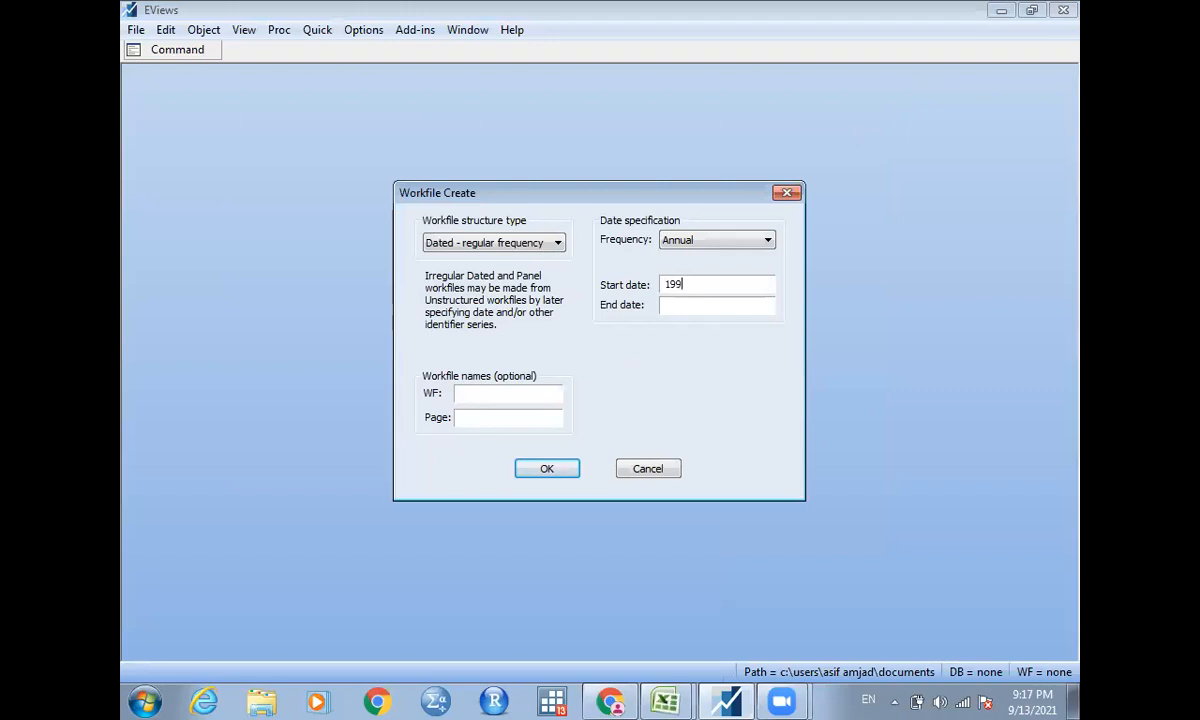
pyautogui.write('0')
pyautogui.press('Tab')
pyautogui.write('201')
pyautogui.press('BackSpace')
pyautogui.write('20')
pyautogui.click(556, 470)
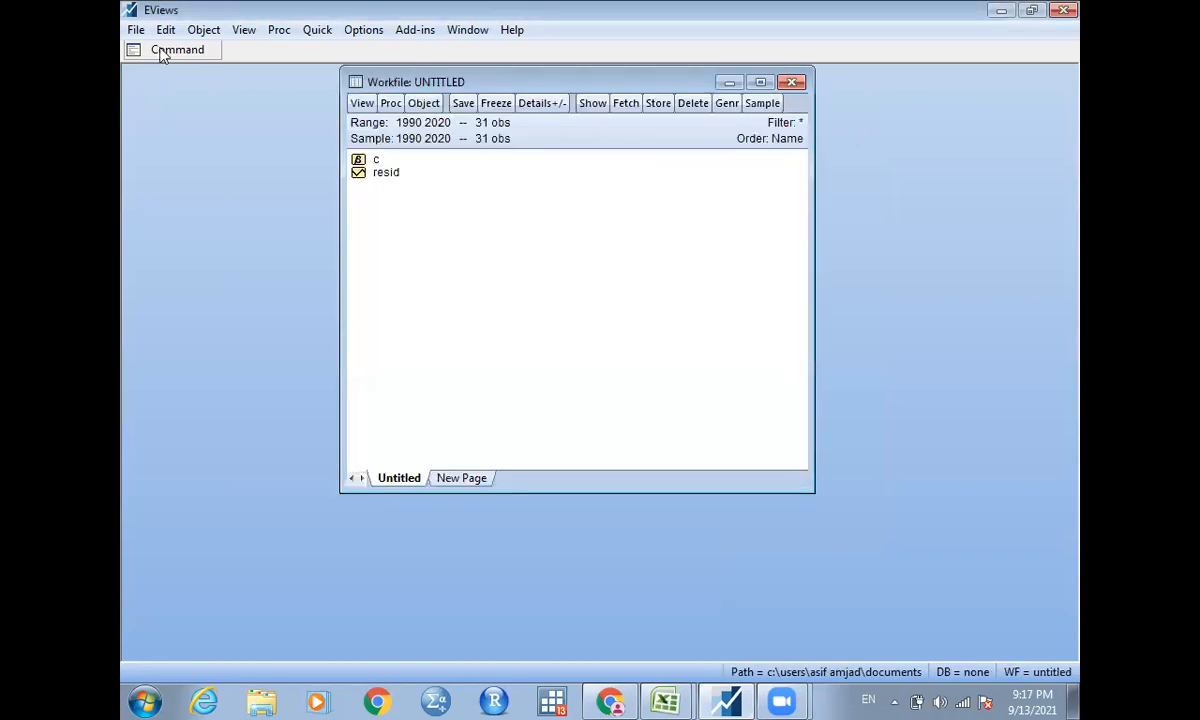
# Open an empty group with the data command, paste the copied Excel data with its header row, and close the group unnamed.
pyautogui.click(160, 55)
pyautogui.write('data')
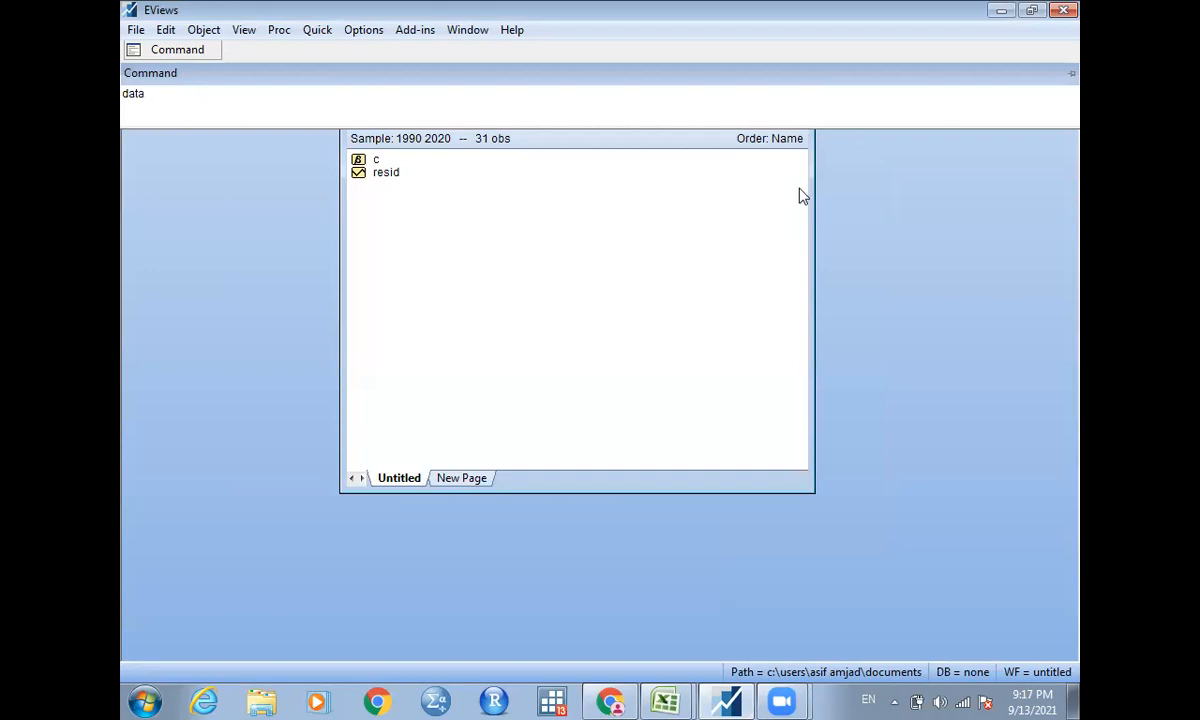
pyautogui.press('Return')
pyautogui.moveTo(835, 231); pyautogui.dragTo(833, 196)
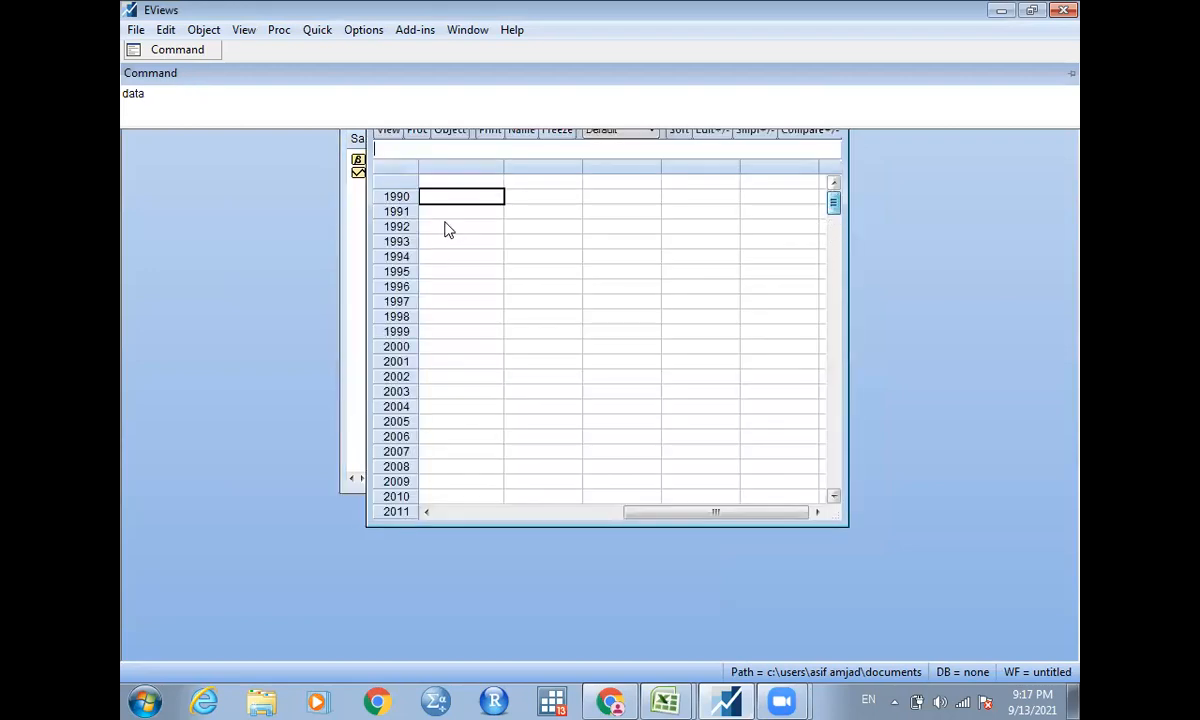
pyautogui.click(453, 184)
pyautogui.hotkey('ctrl', 'v')
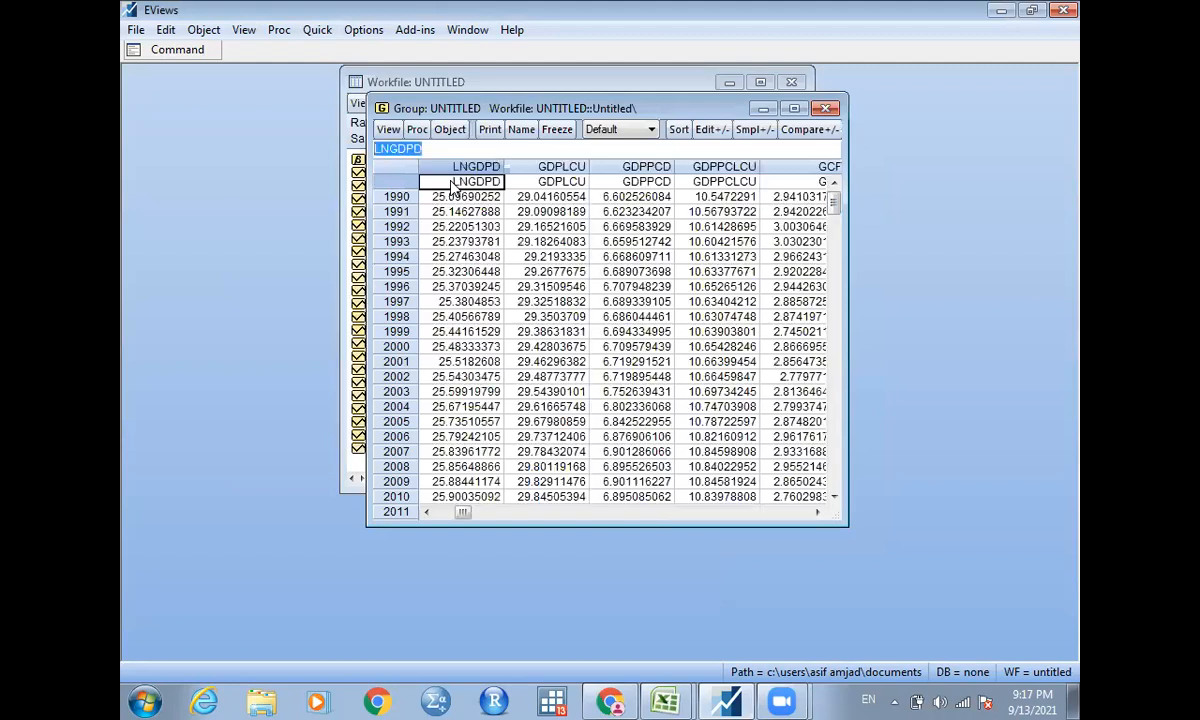
pyautogui.click(825, 109)
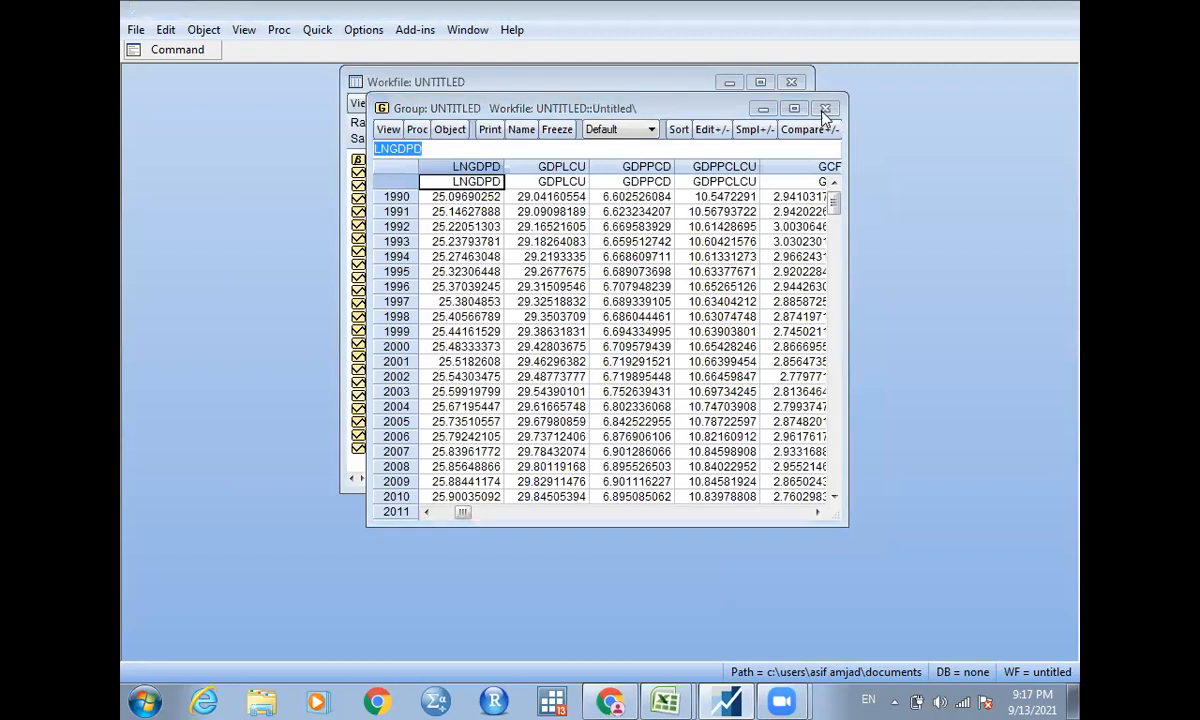
pyautogui.click(557, 385)
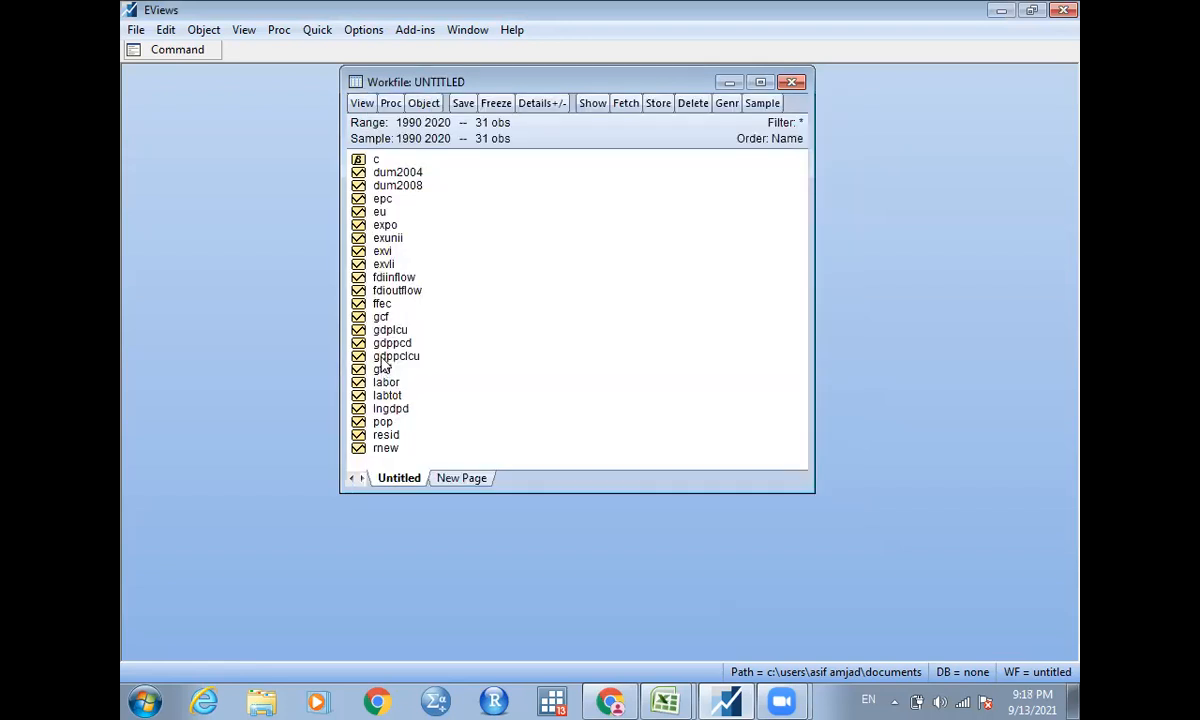
# Open gdppclcu, ffec, gfcf, labtot, expo and dum2004 together as an equation, with gdppclcu as the dependent variable.
pyautogui.click(383, 360)
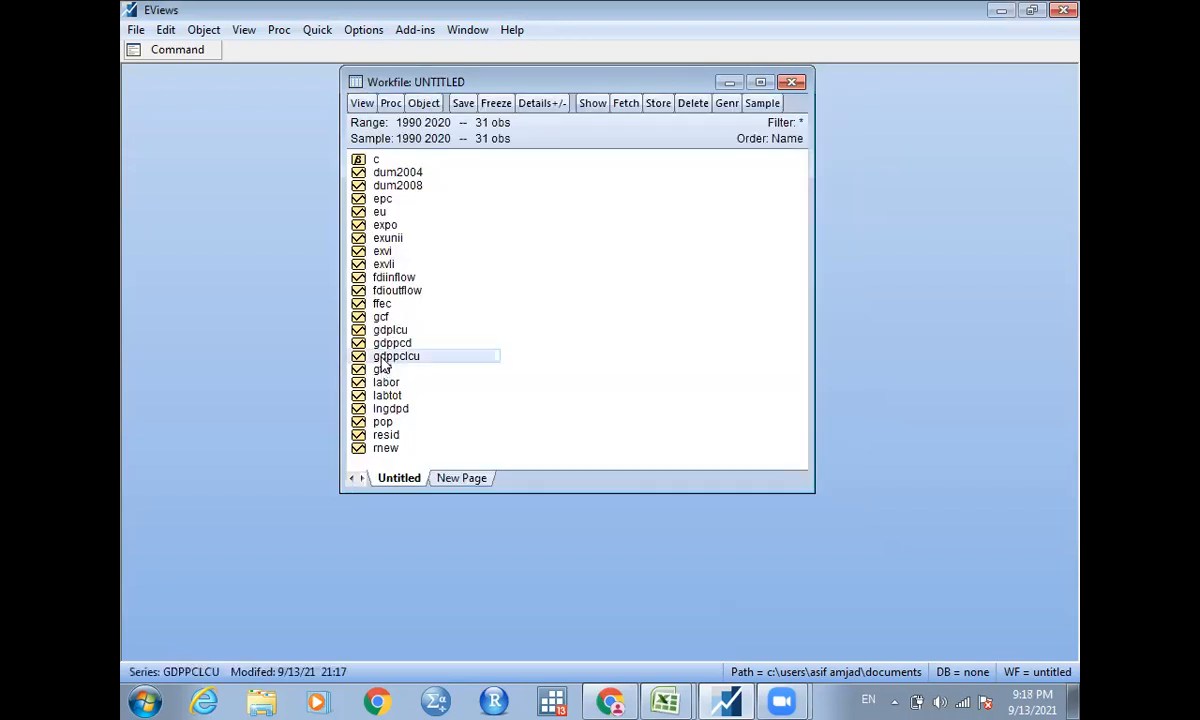
pyautogui.keyDown('ctrl'); pyautogui.click(383, 304); pyautogui.keyUp('ctrl')
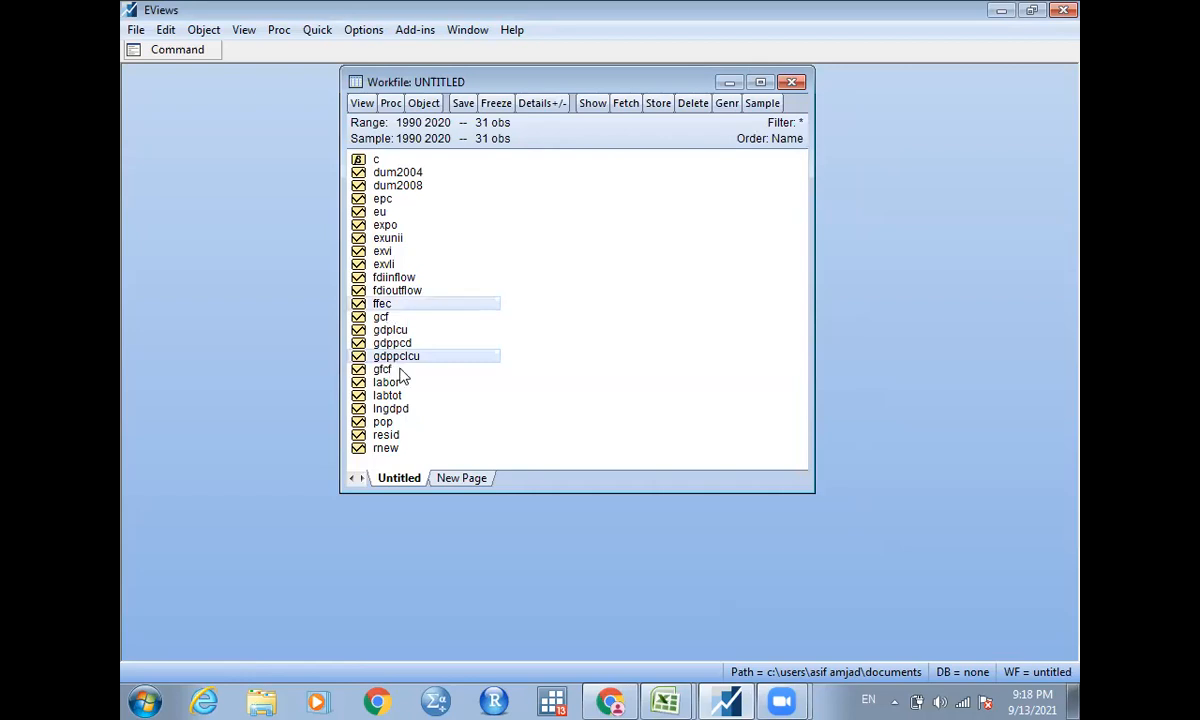
pyautogui.keyDown('ctrl'); pyautogui.click(382, 370); pyautogui.keyUp('ctrl')
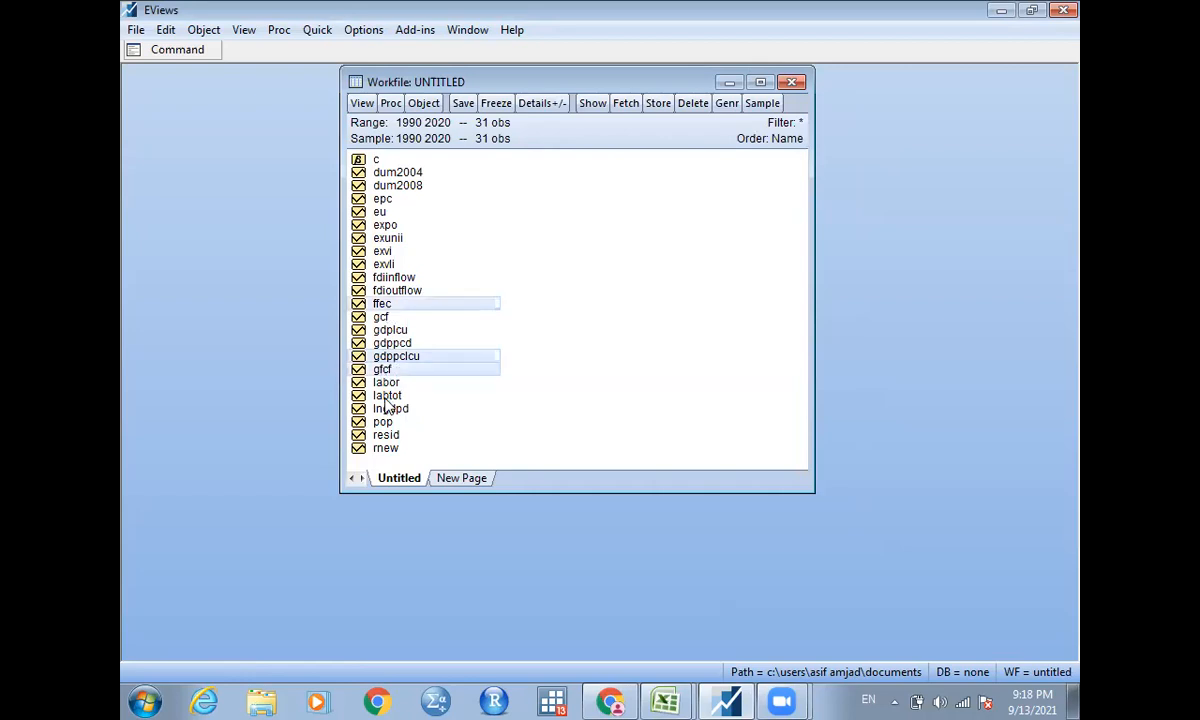
pyautogui.keyDown('ctrl'); pyautogui.click(386, 396); pyautogui.keyUp('ctrl')
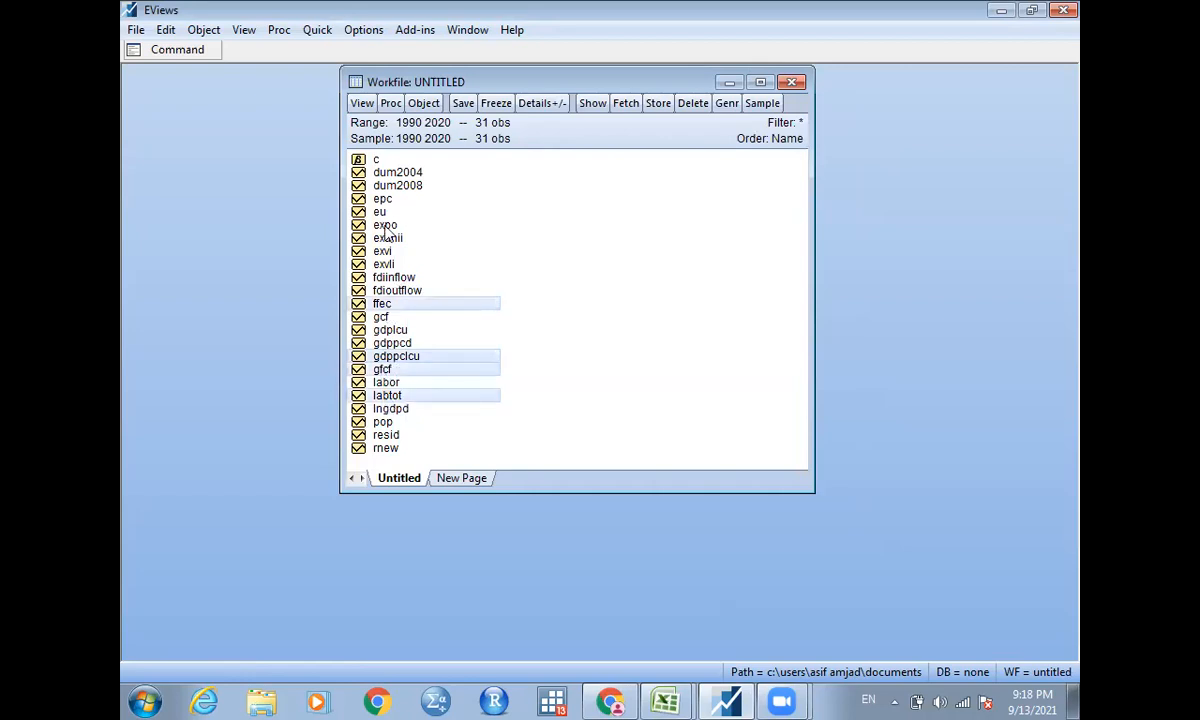
pyautogui.keyDown('ctrl'); pyautogui.click(386, 227); pyautogui.keyUp('ctrl')
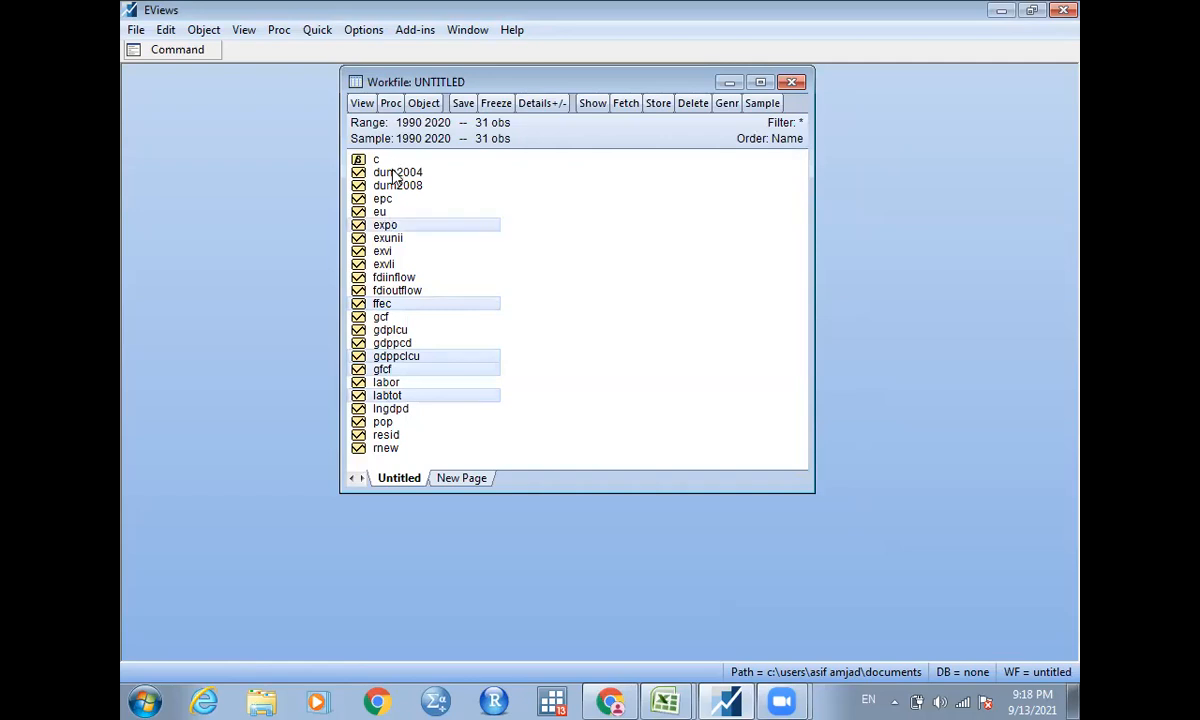
pyautogui.keyDown('ctrl'); pyautogui.click(395, 174); pyautogui.keyUp('ctrl')
pyautogui.rightClick(395, 176)
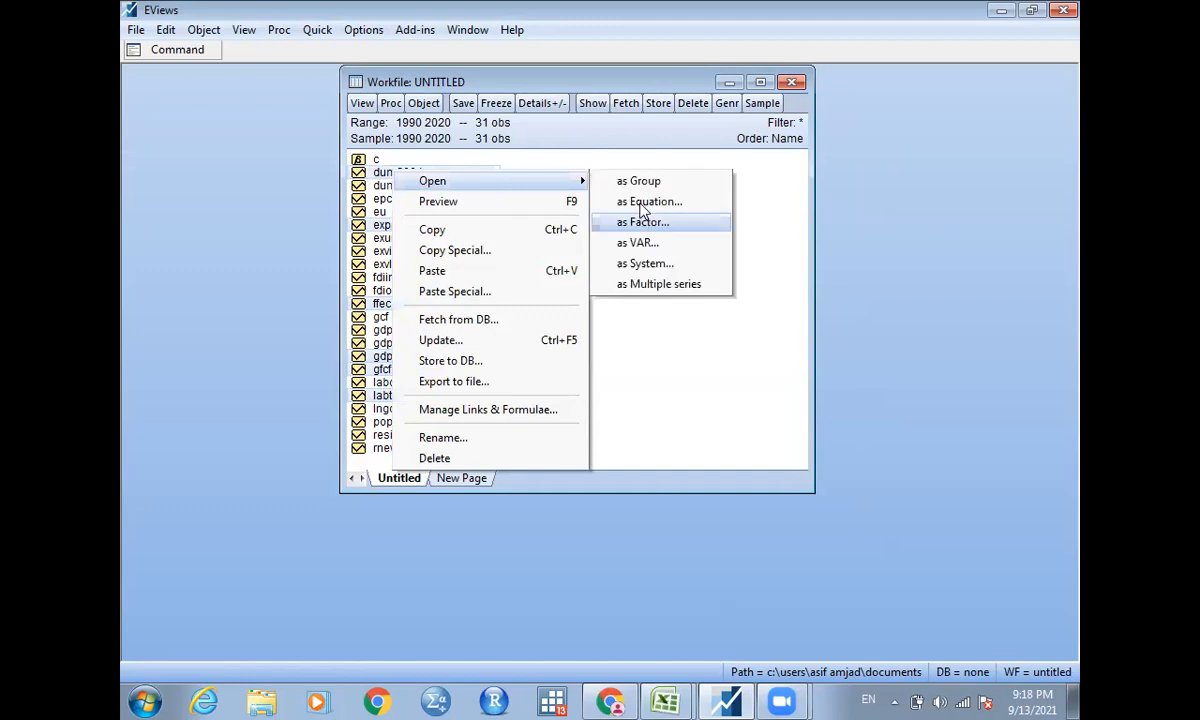
pyautogui.click(643, 206)
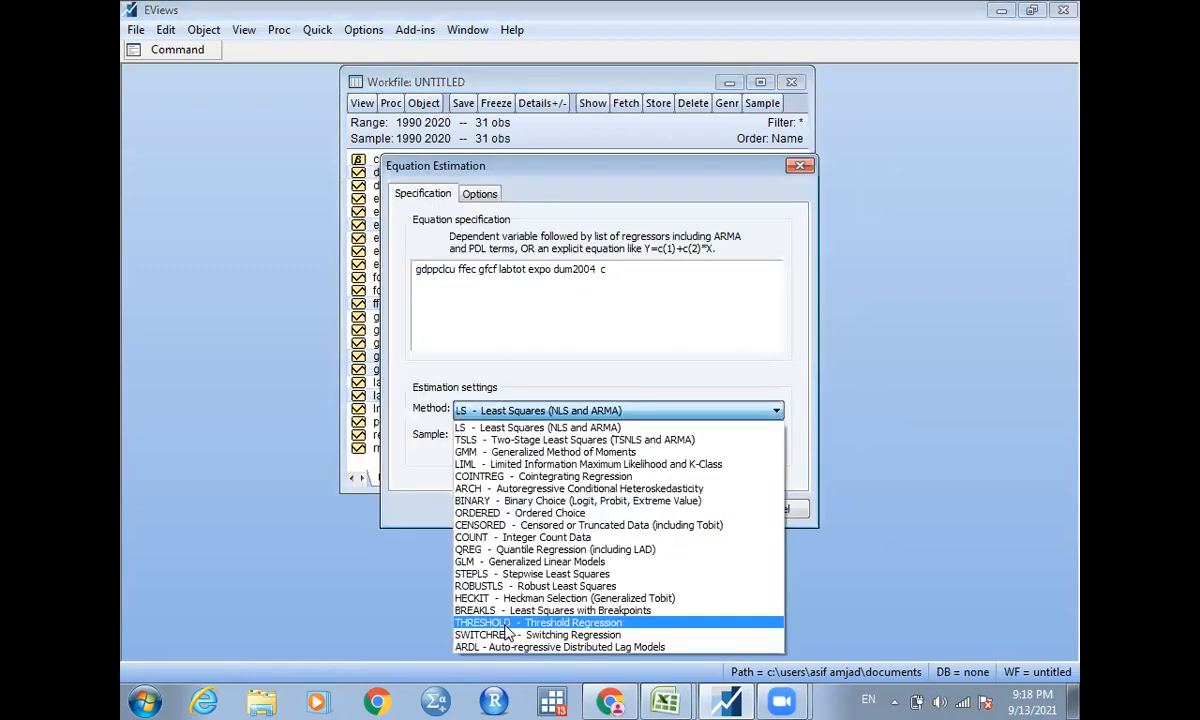
# Estimate the equation with the ARDL method, using a maximum of 1 lag for both the dependent variable and the regressors.
pyautogui.click(505, 647)
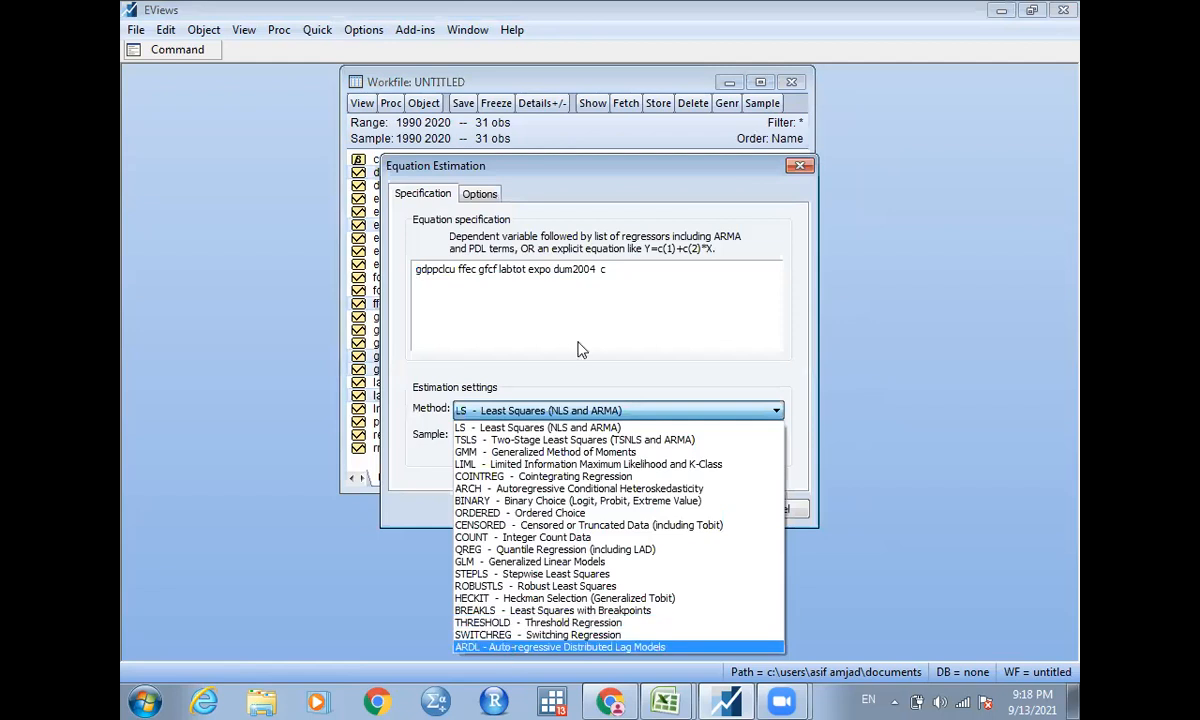
pyautogui.click(614, 318)
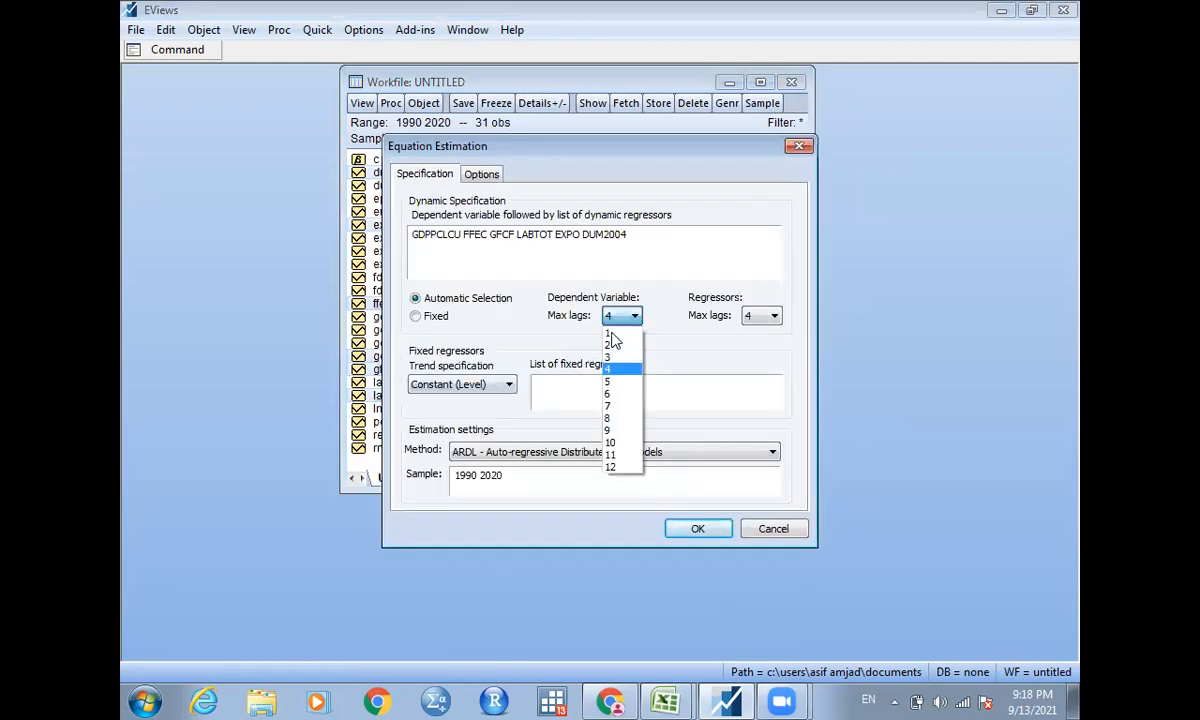
pyautogui.click(617, 342)
pyautogui.click(760, 317)
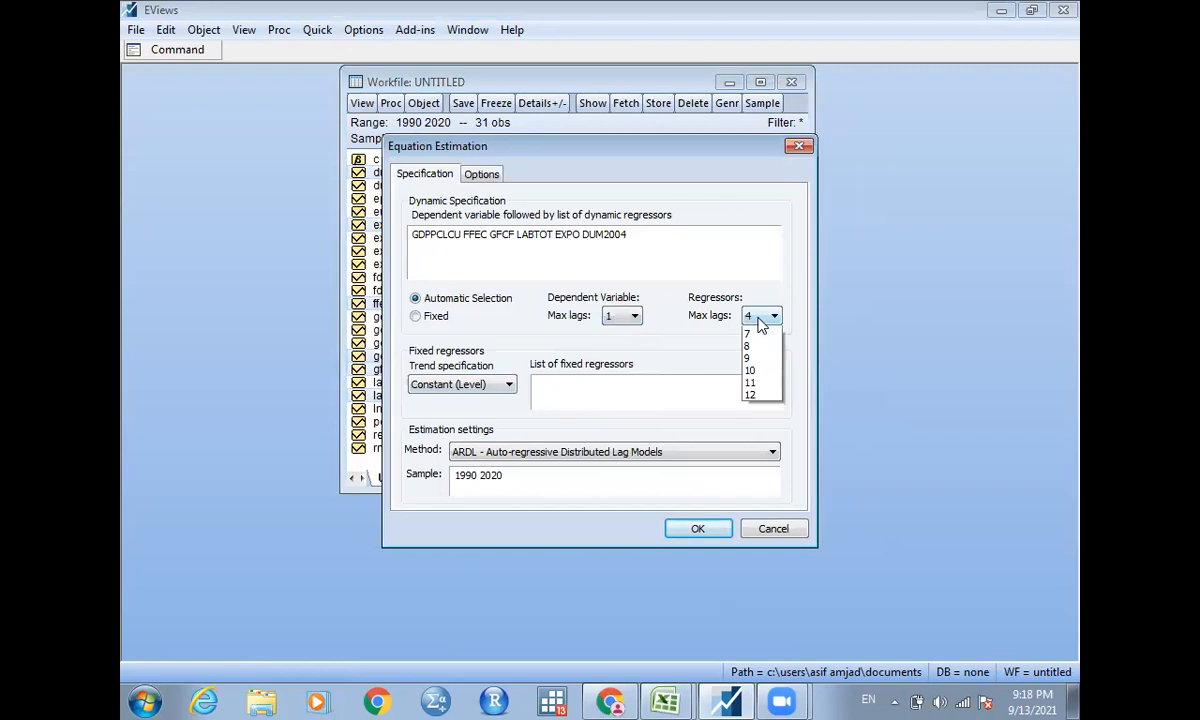
pyautogui.click(760, 345)
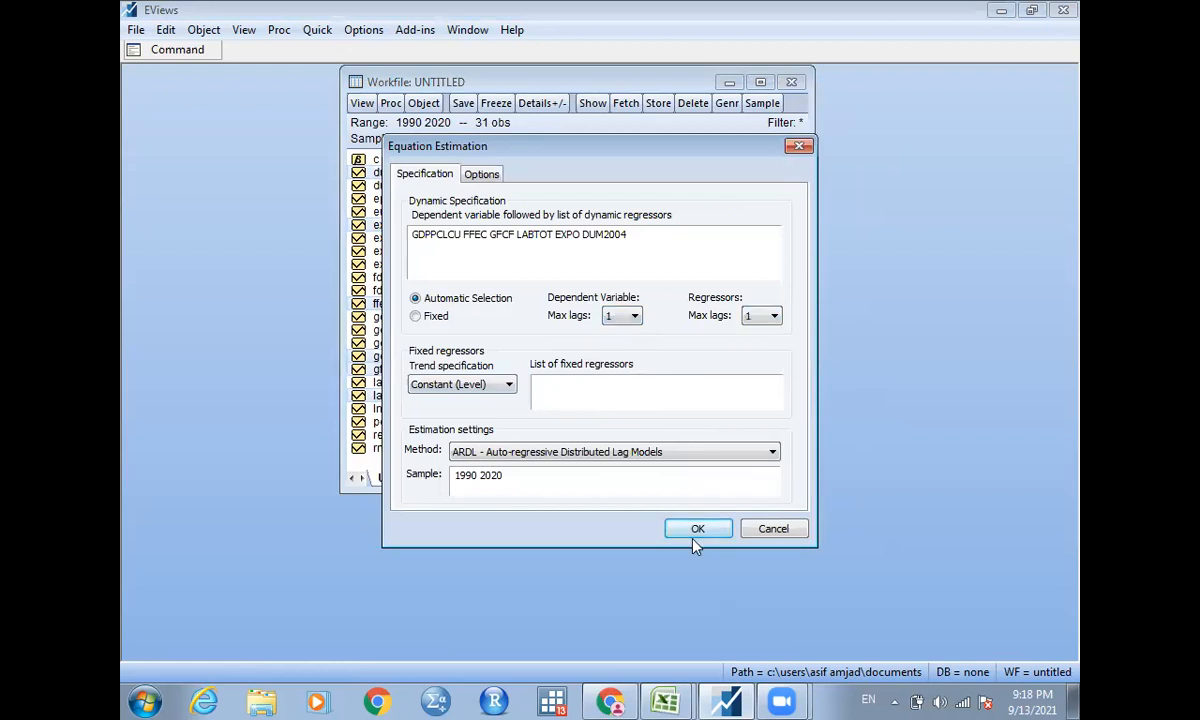
pyautogui.click(698, 530)
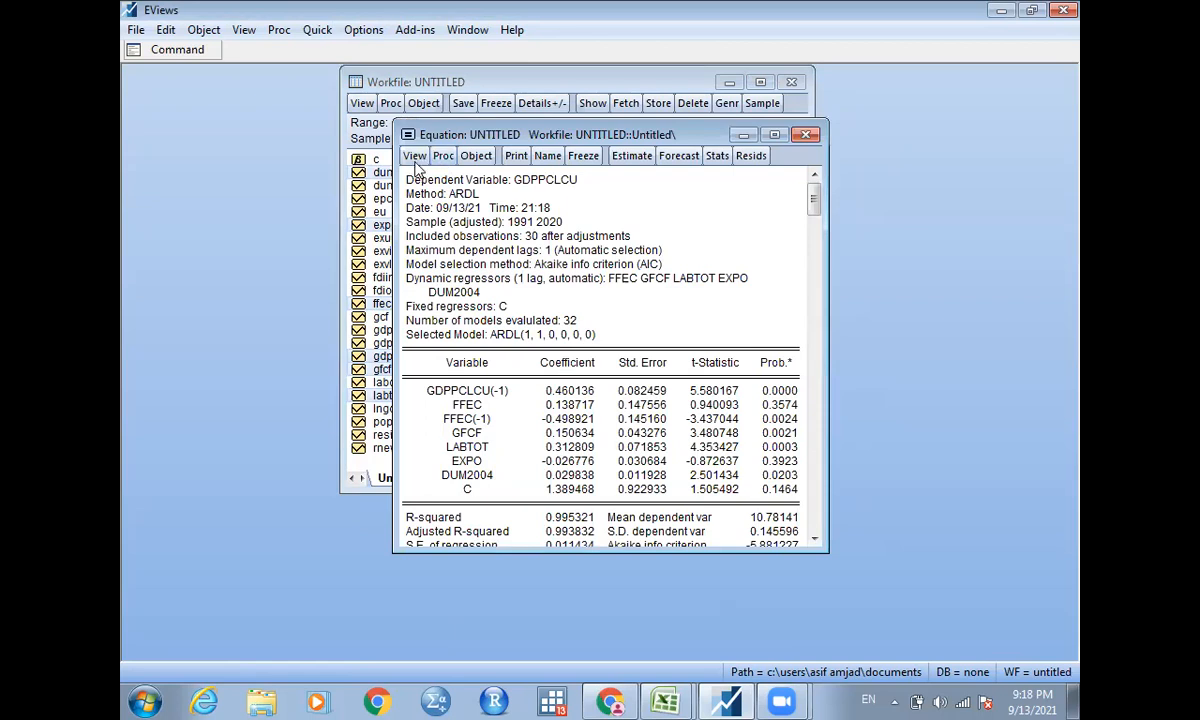
# Run the Bounds Test on the estimated ARDL equation.
pyautogui.click(414, 156)
pyautogui.moveTo(490, 328)
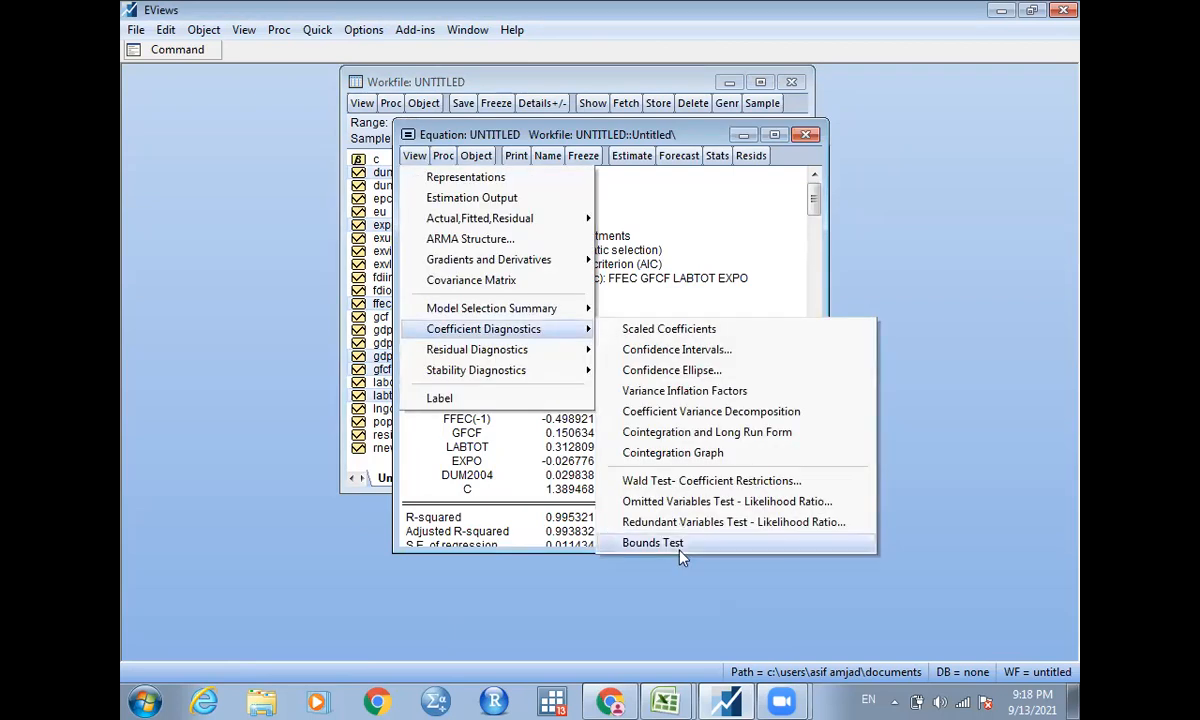
pyautogui.click(654, 543)
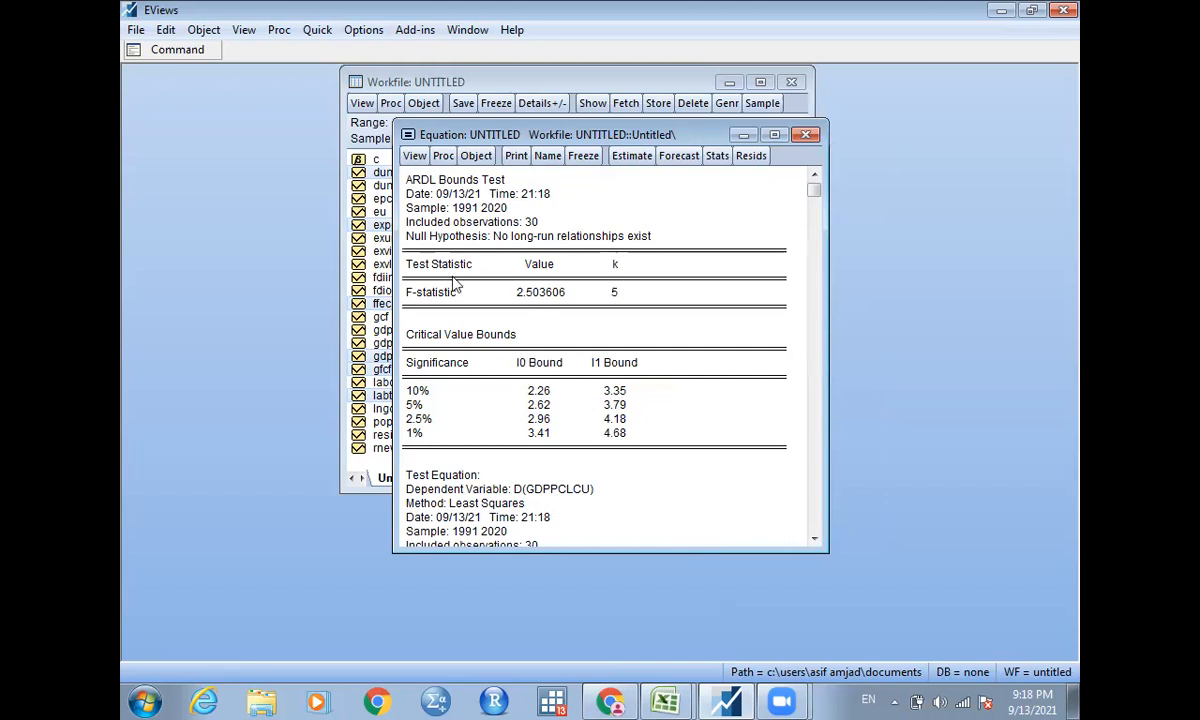
# Display the Cointegration and Long Run Form of the ARDL equation and widen its window to show the full probability column.
pyautogui.click(414, 157)
pyautogui.moveTo(482, 327)
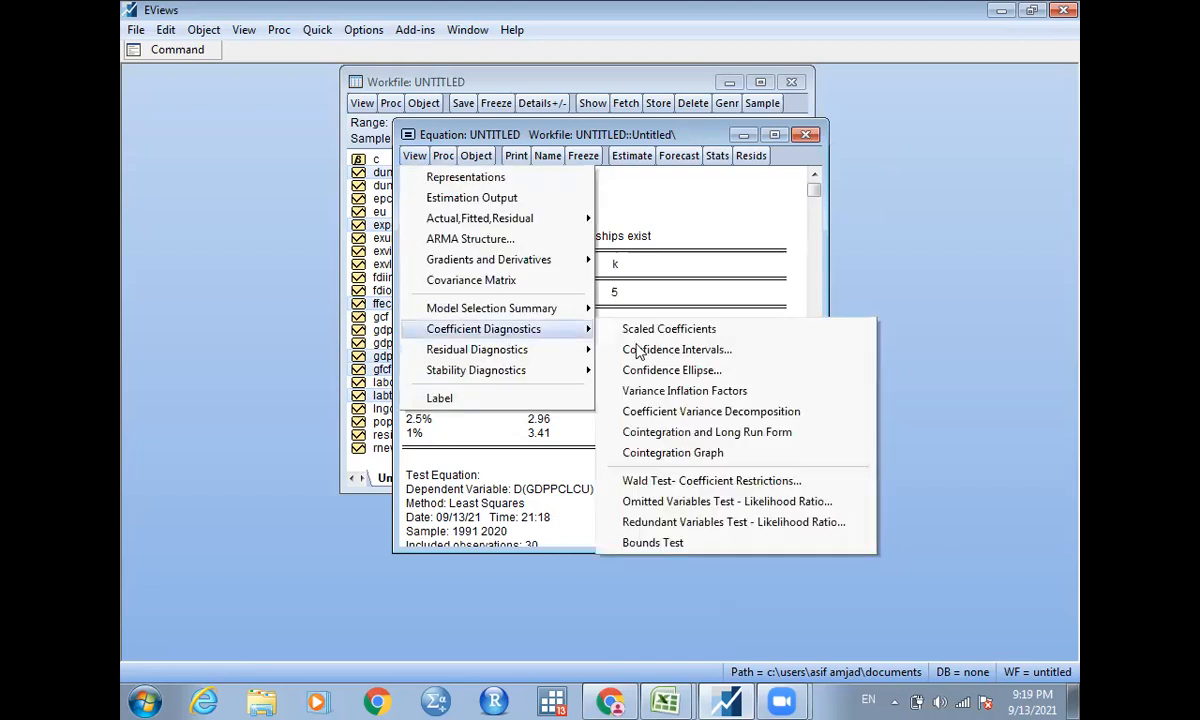
pyautogui.click(712, 433)
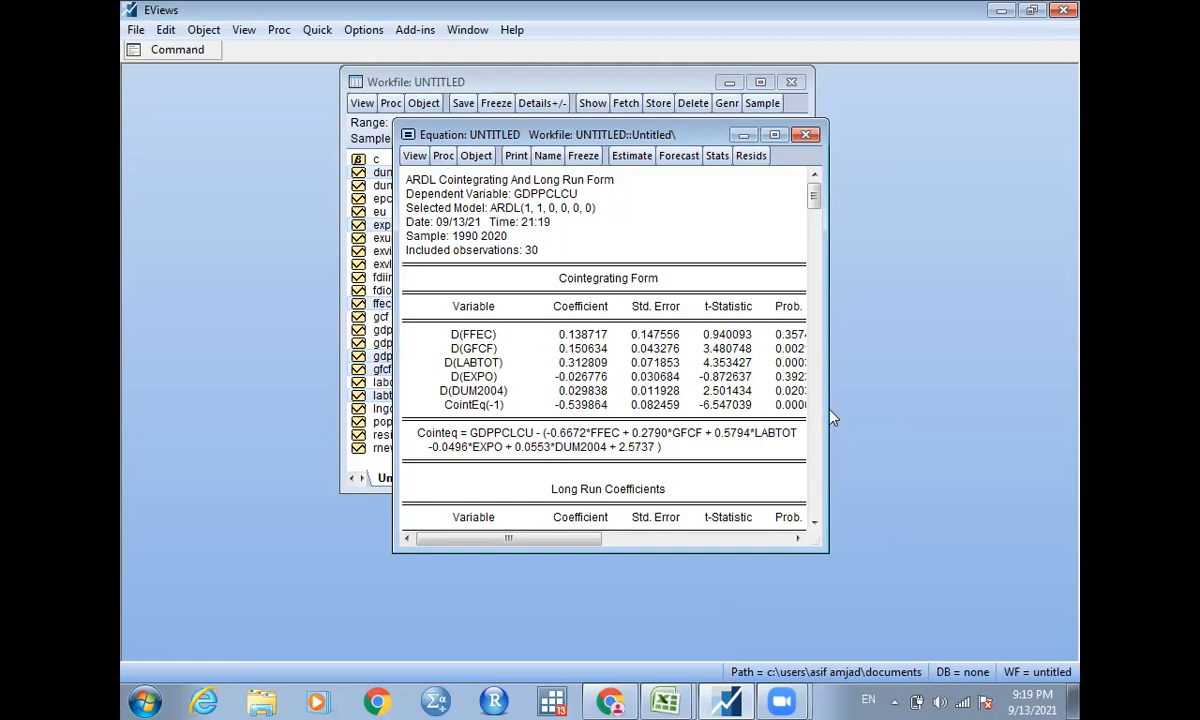
pyautogui.moveTo(828, 410); pyautogui.dragTo(931, 407)
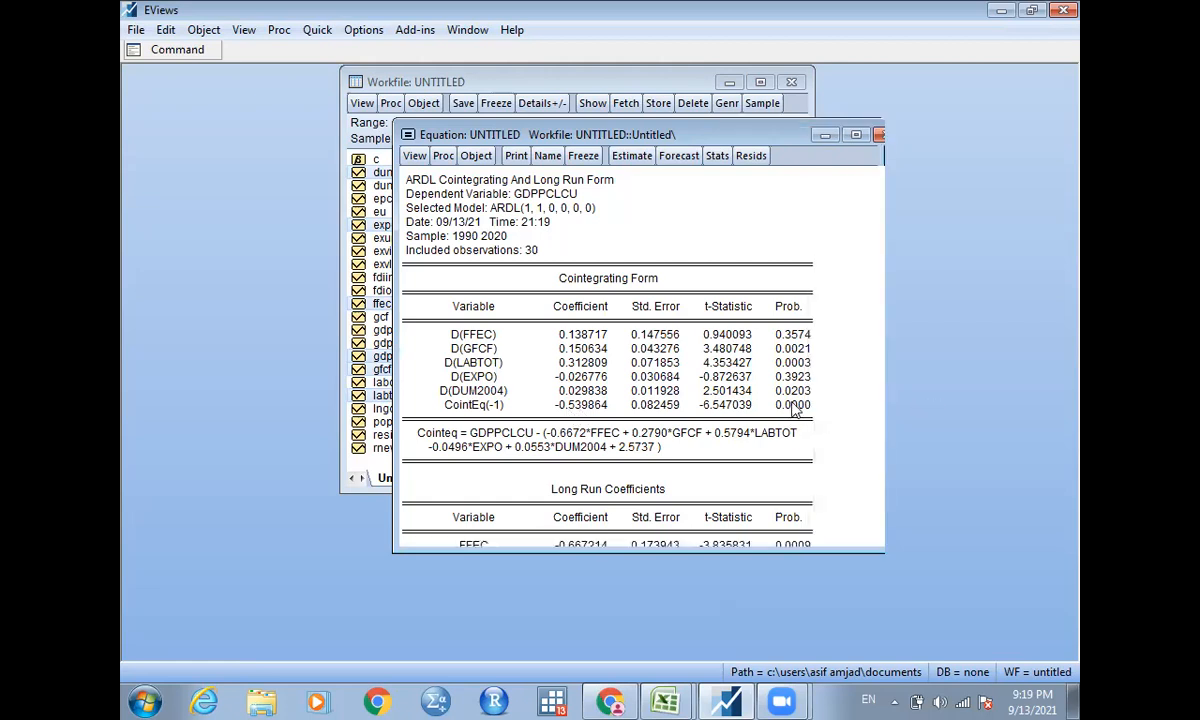
# Examine the D(DUM2004) and CointEq(-1) rows of the cointegrating form and the FFEC and GFCF rows of the long-run coefficients.
pyautogui.moveTo(468, 396); pyautogui.dragTo(816, 404)
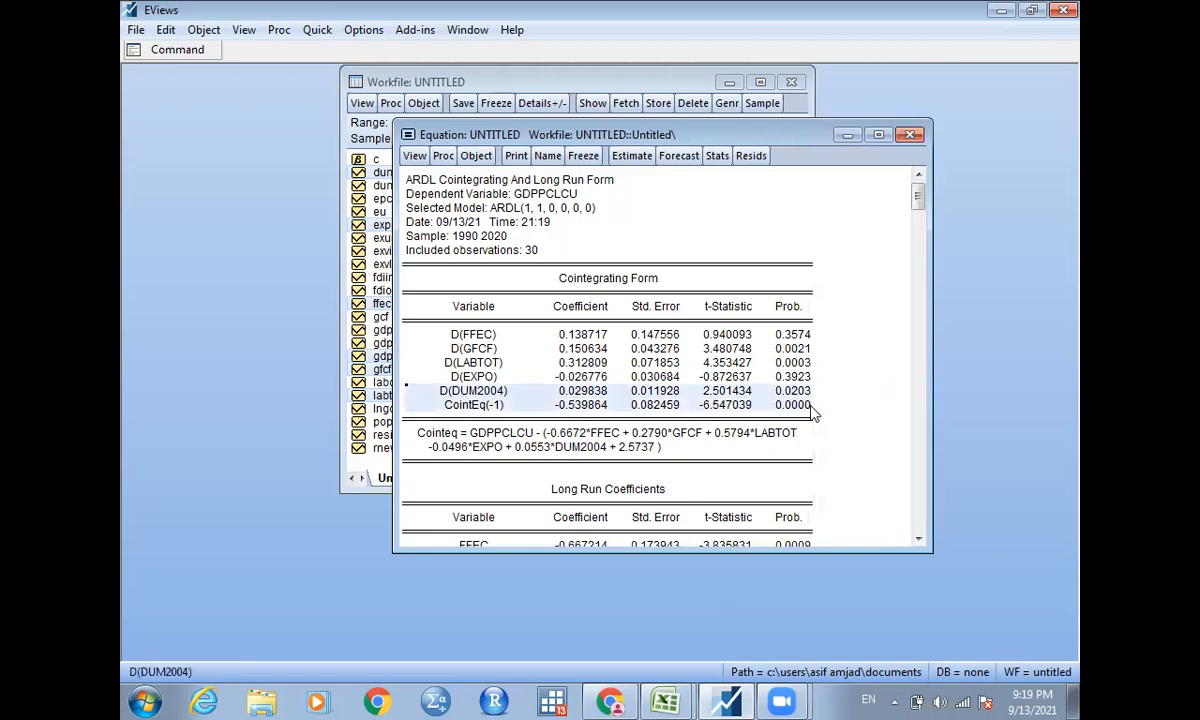
pyautogui.click(919, 540)
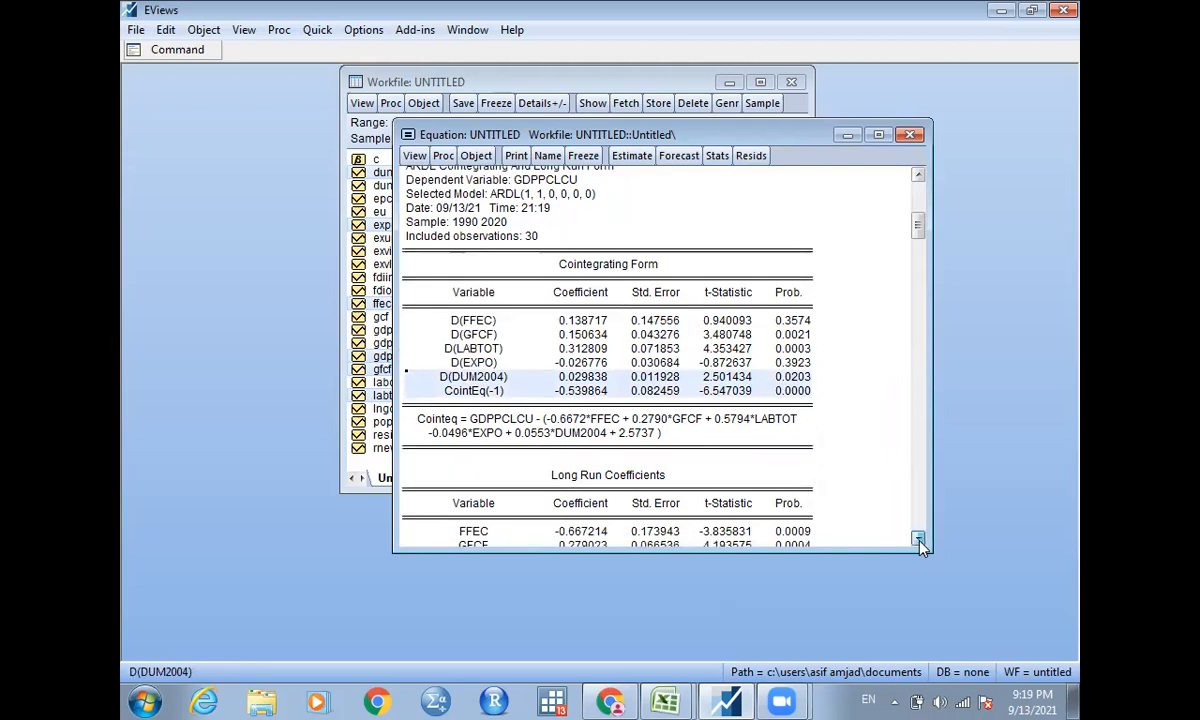
pyautogui.scroll(-3, 919, 540)
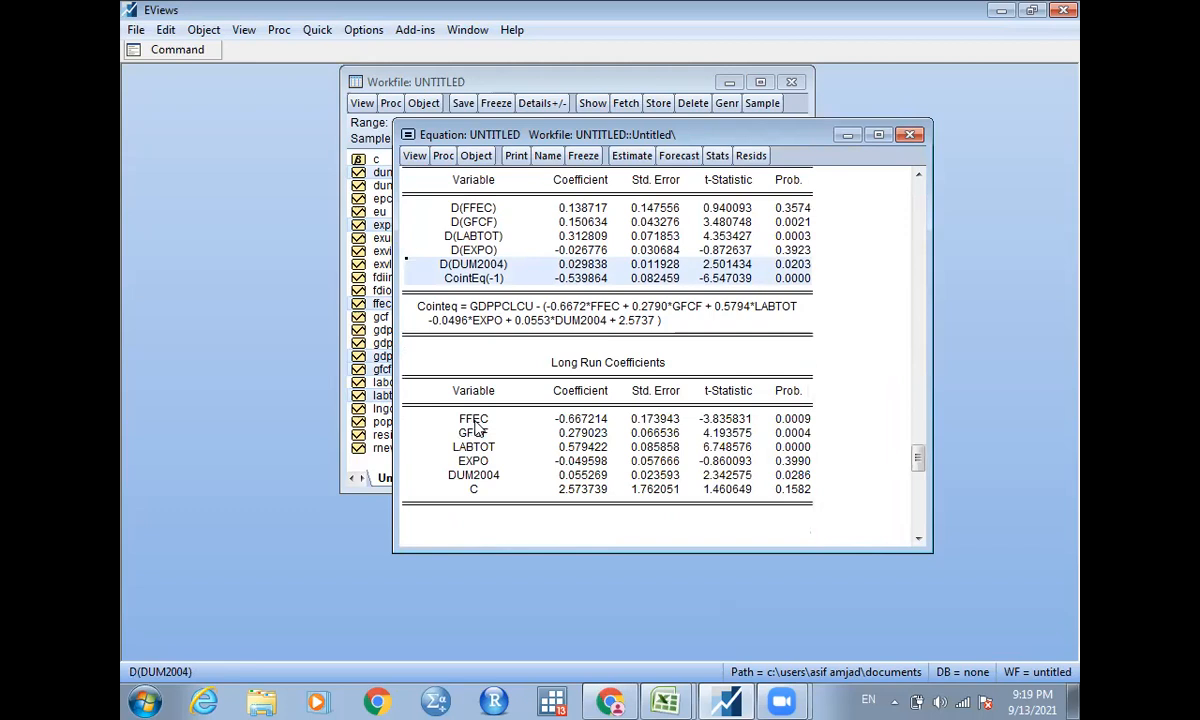
pyautogui.click(559, 419)
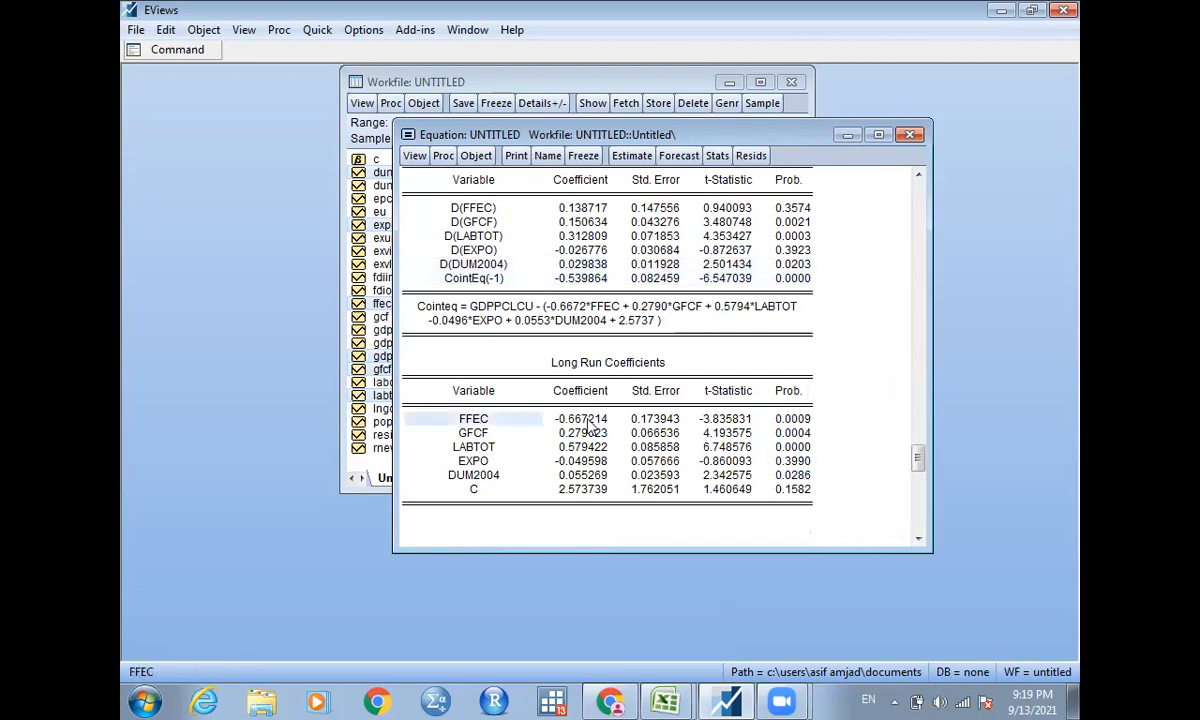
pyautogui.click(590, 424)
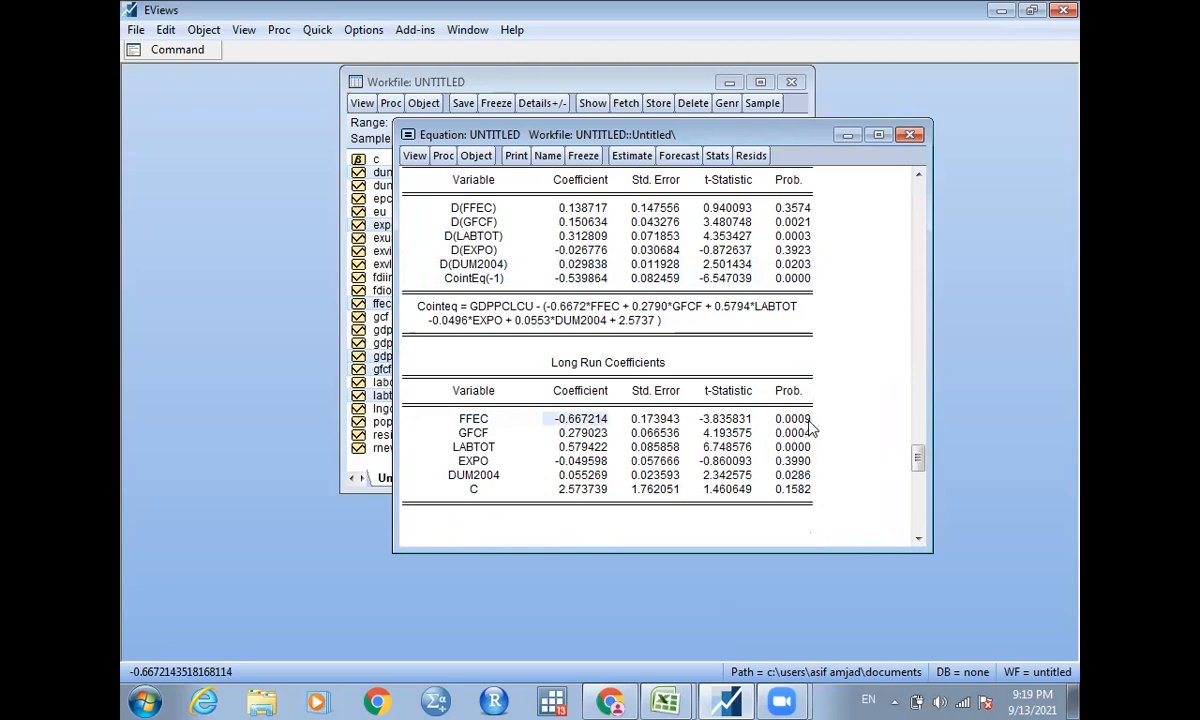
pyautogui.moveTo(809, 421); pyautogui.dragTo(554, 422)
pyautogui.moveTo(447, 425); pyautogui.dragTo(770, 425)
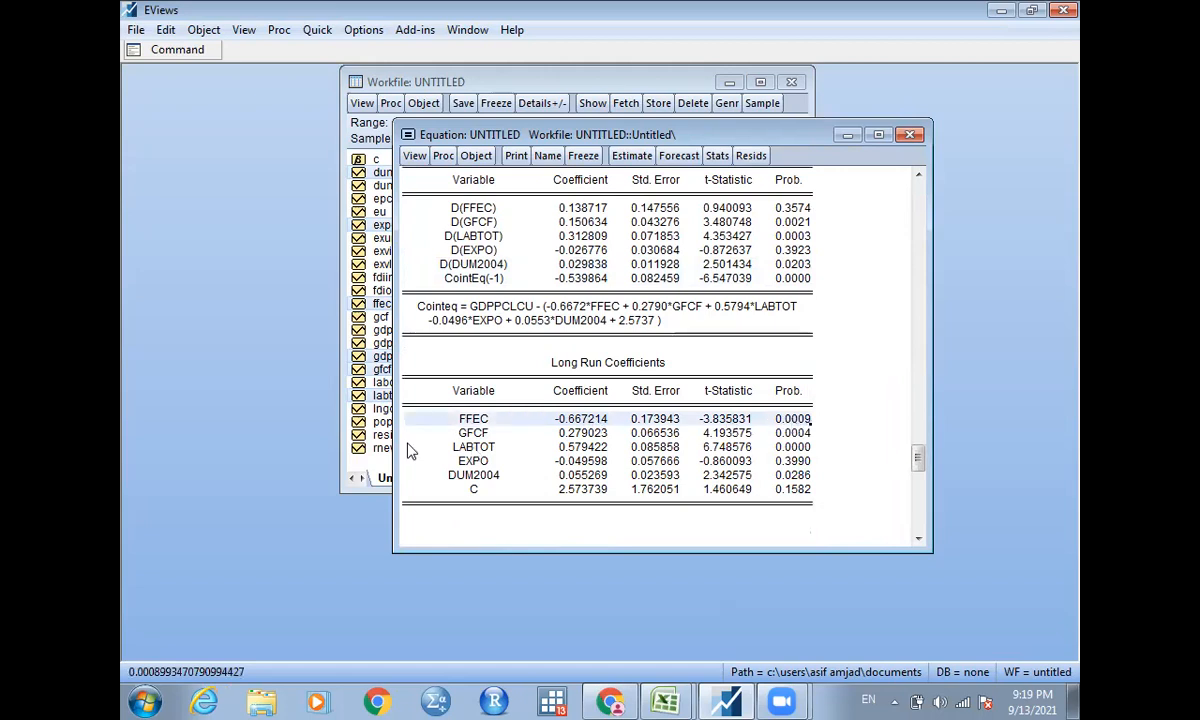
pyautogui.moveTo(447, 433); pyautogui.dragTo(812, 440)
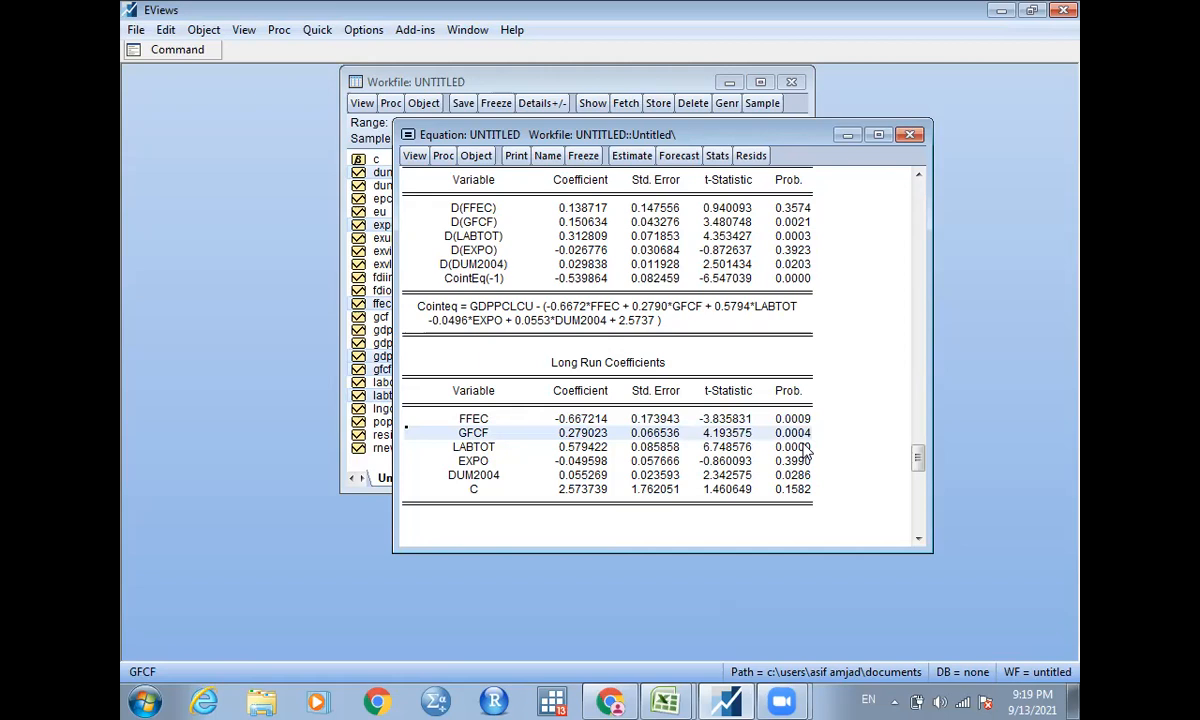
# Examine the LABTOT, EXPO and DUM2004 rows of the long-run coefficients, including their probabilities.
pyautogui.click(765, 447)
pyautogui.keyDown('shift'); pyautogui.click(475, 450); pyautogui.keyUp('shift')
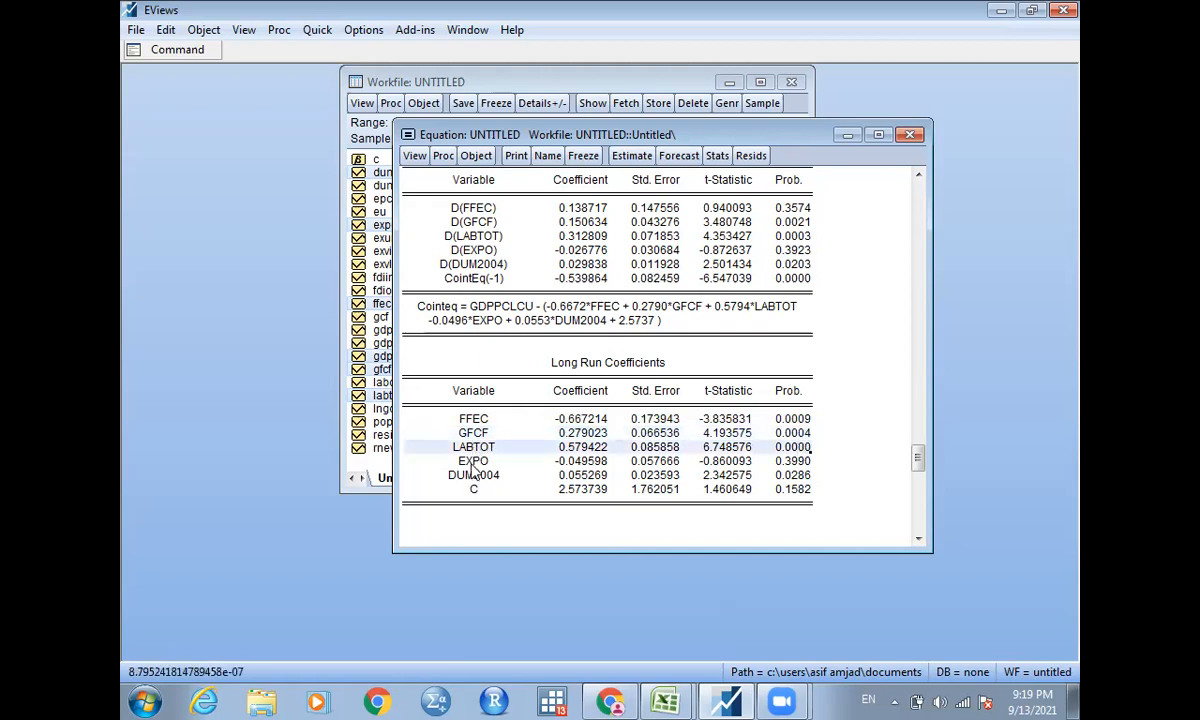
pyautogui.click(474, 464)
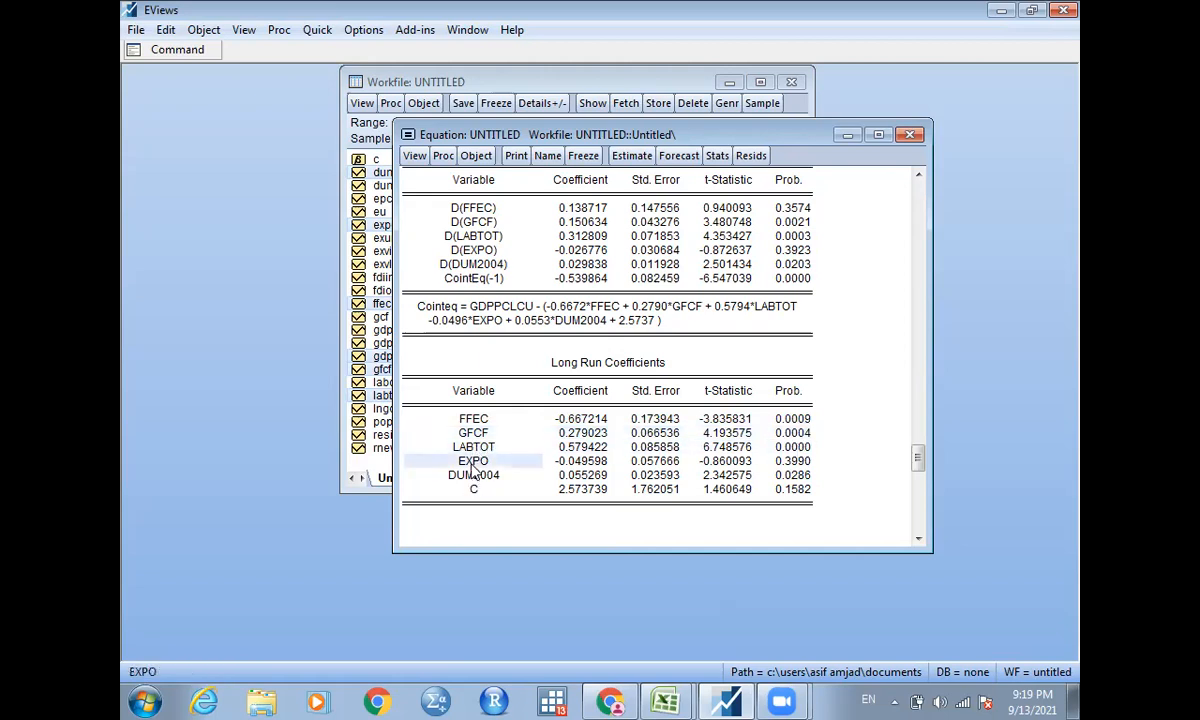
pyautogui.keyDown('shift'); pyautogui.click(794, 455); pyautogui.keyUp('shift')
pyautogui.keyDown('shift'); pyautogui.click(805, 463); pyautogui.keyUp('shift')
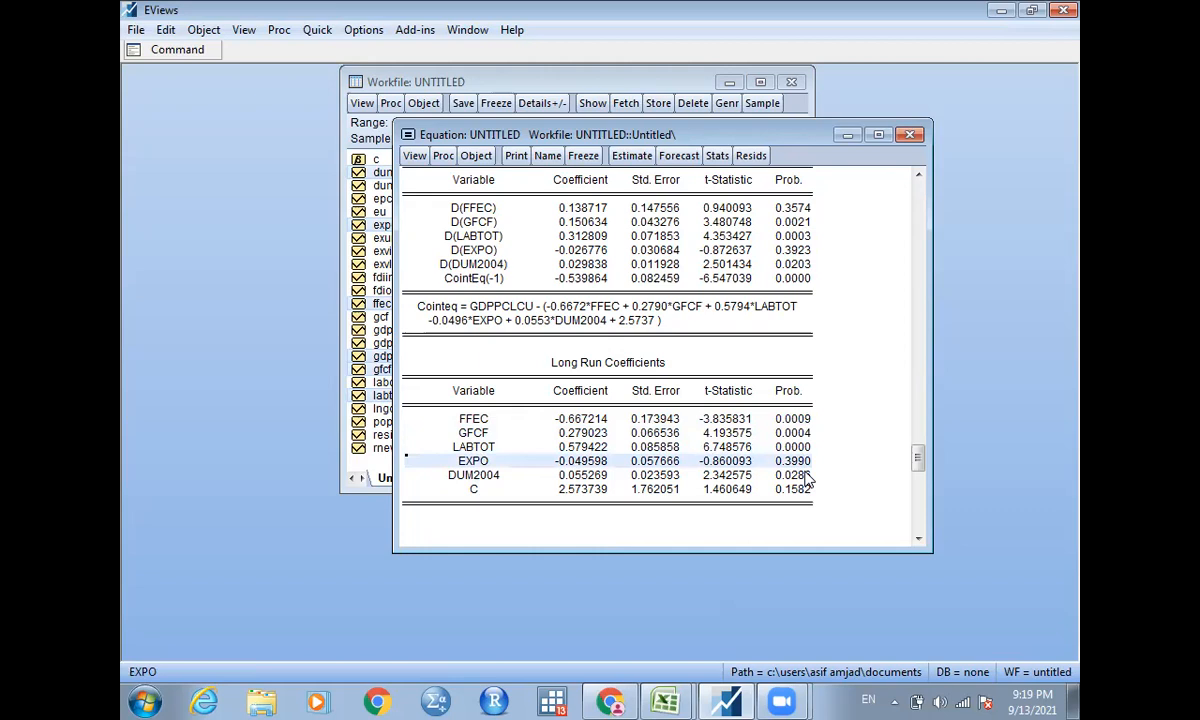
pyautogui.click(806, 477)
pyautogui.keyDown('shift'); pyautogui.click(462, 479); pyautogui.keyUp('shift')
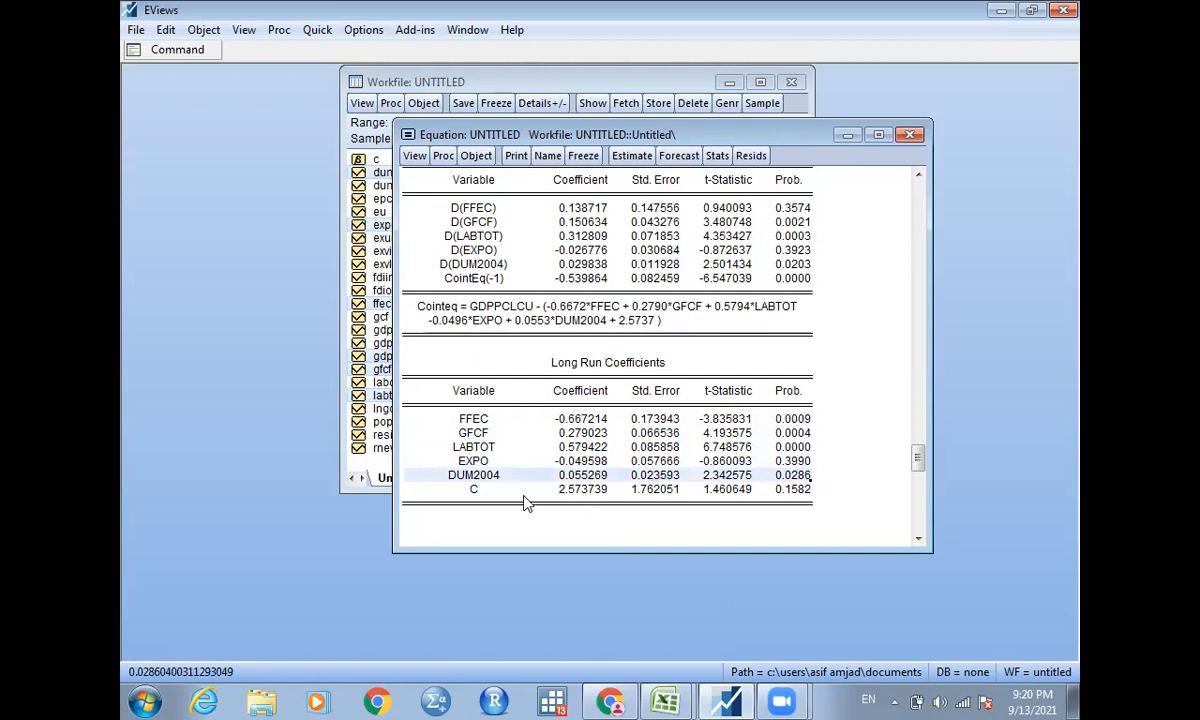
# Run the Ramsey RESET stability test on the ARDL equation with 1 fitted term.
pyautogui.click(414, 157)
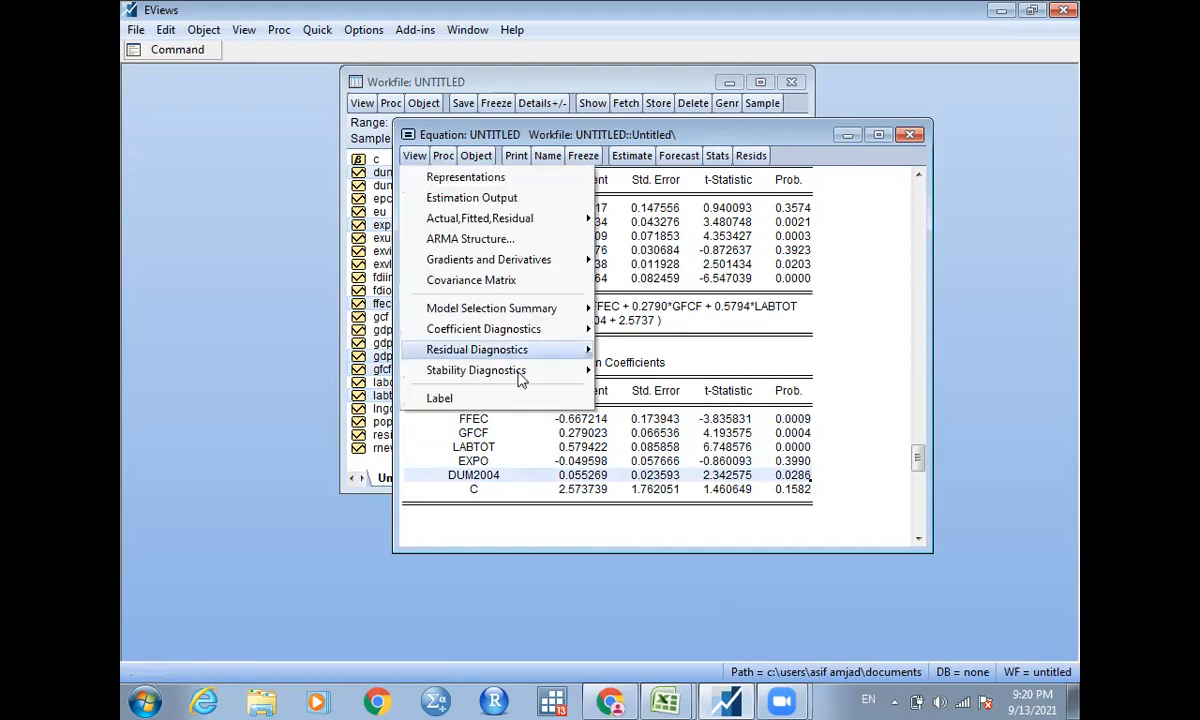
pyautogui.moveTo(520, 378)
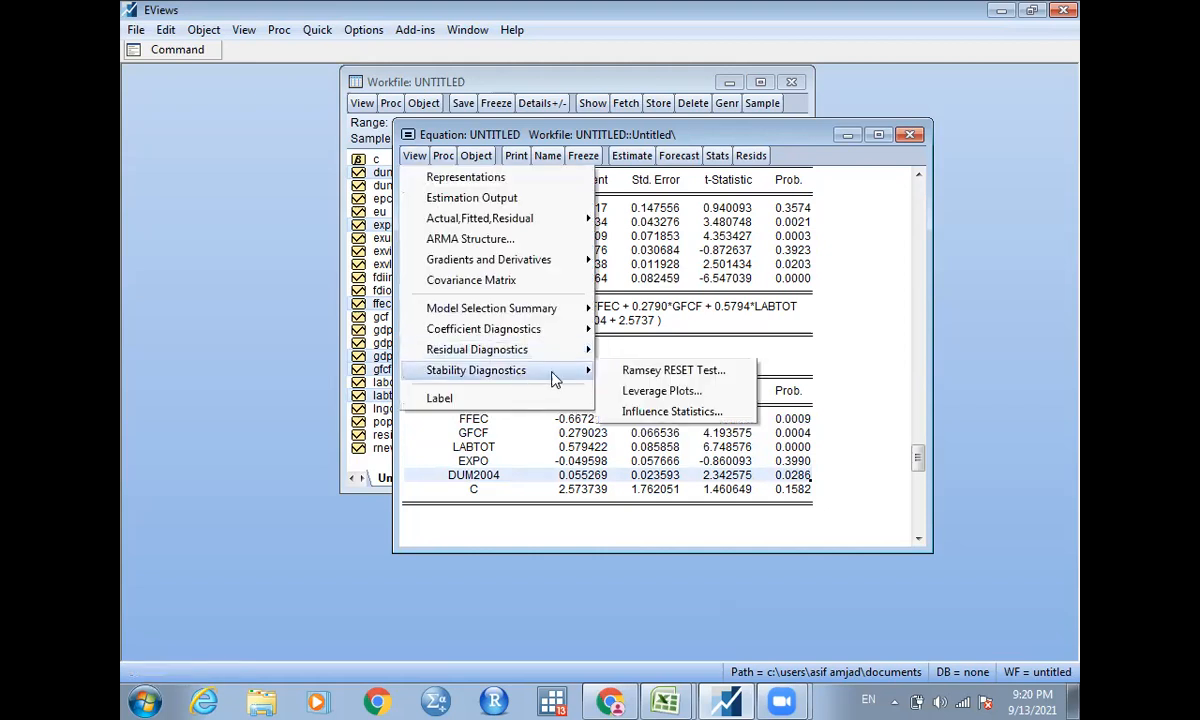
pyautogui.click(658, 374)
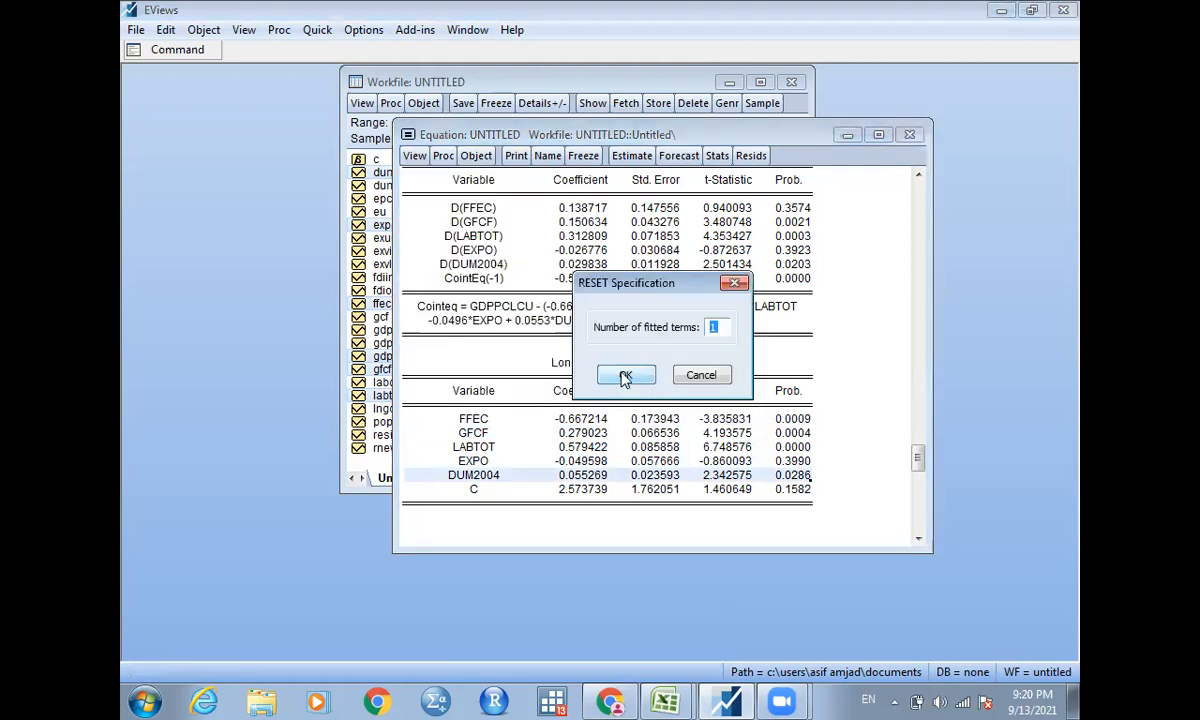
pyautogui.click(625, 376)
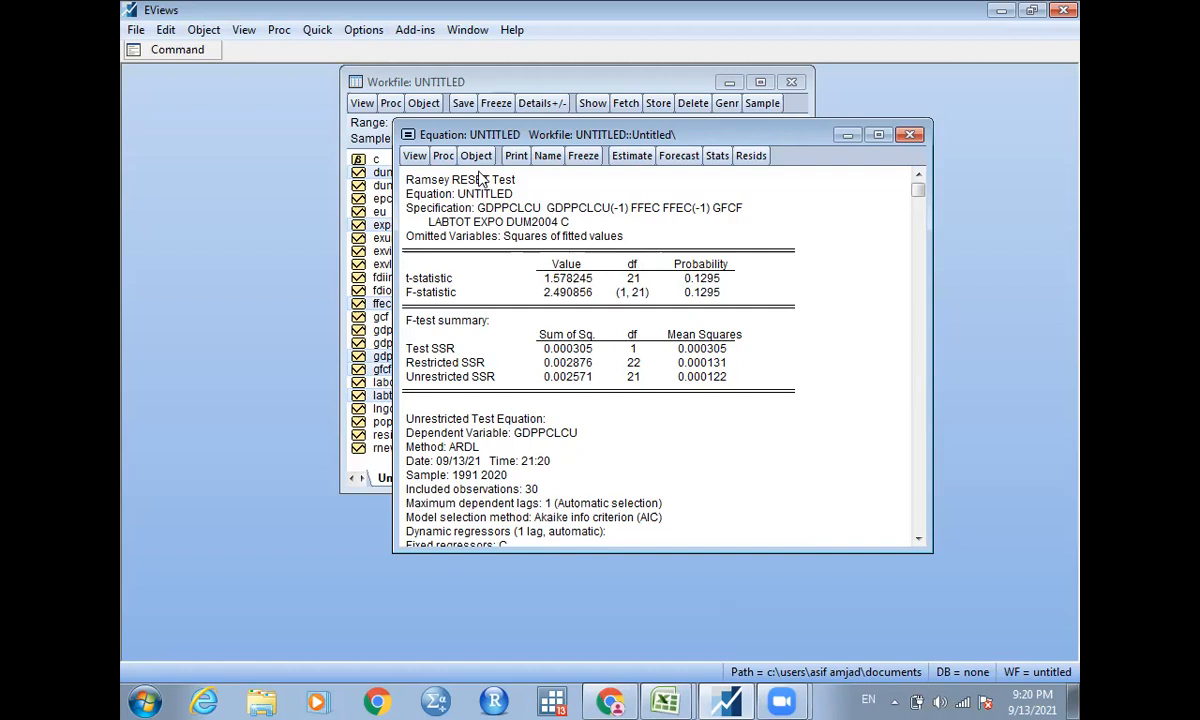
# Run the Breusch-Pagan-Godfrey heteroskedasticity test on the ARDL equation, using the default equation regressors.
pyautogui.click(414, 155)
pyautogui.moveTo(530, 350)
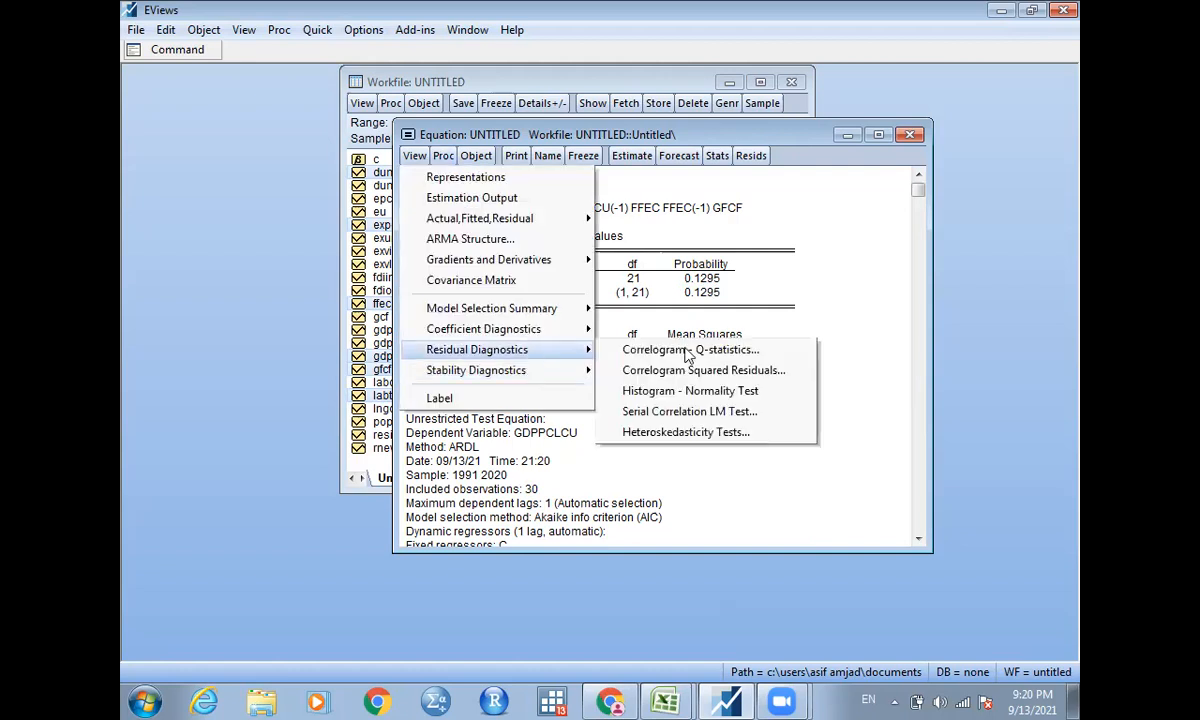
pyautogui.click(713, 431)
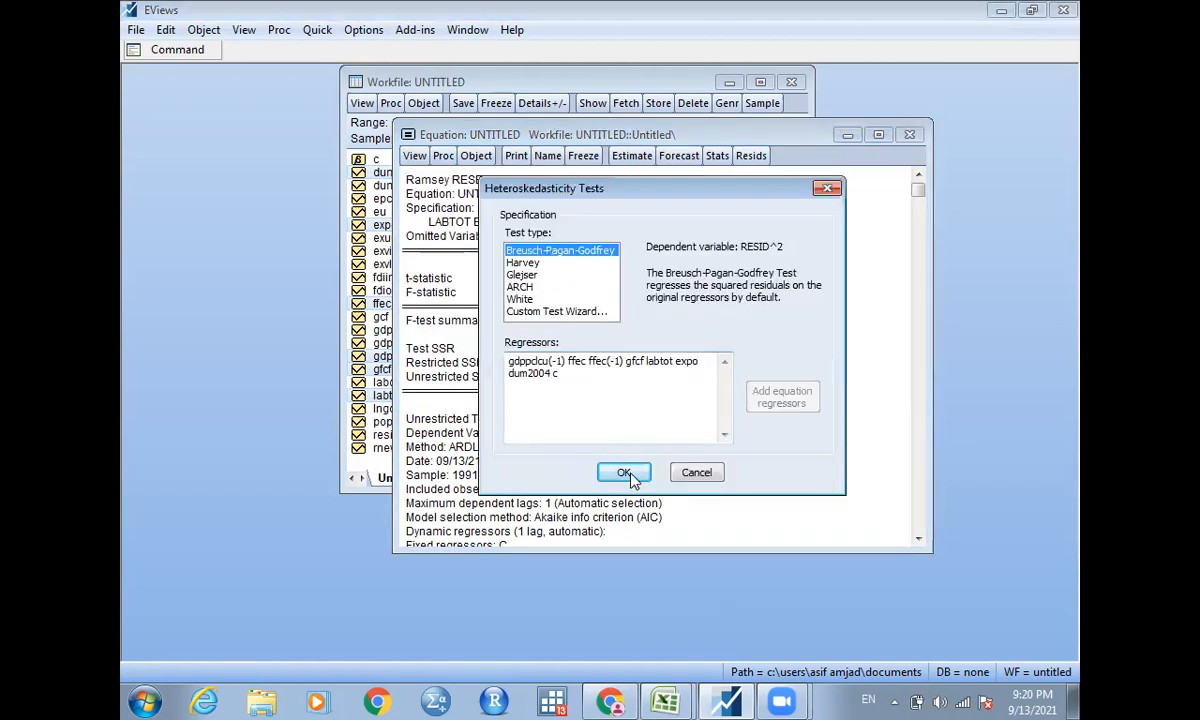
pyautogui.press('Return')
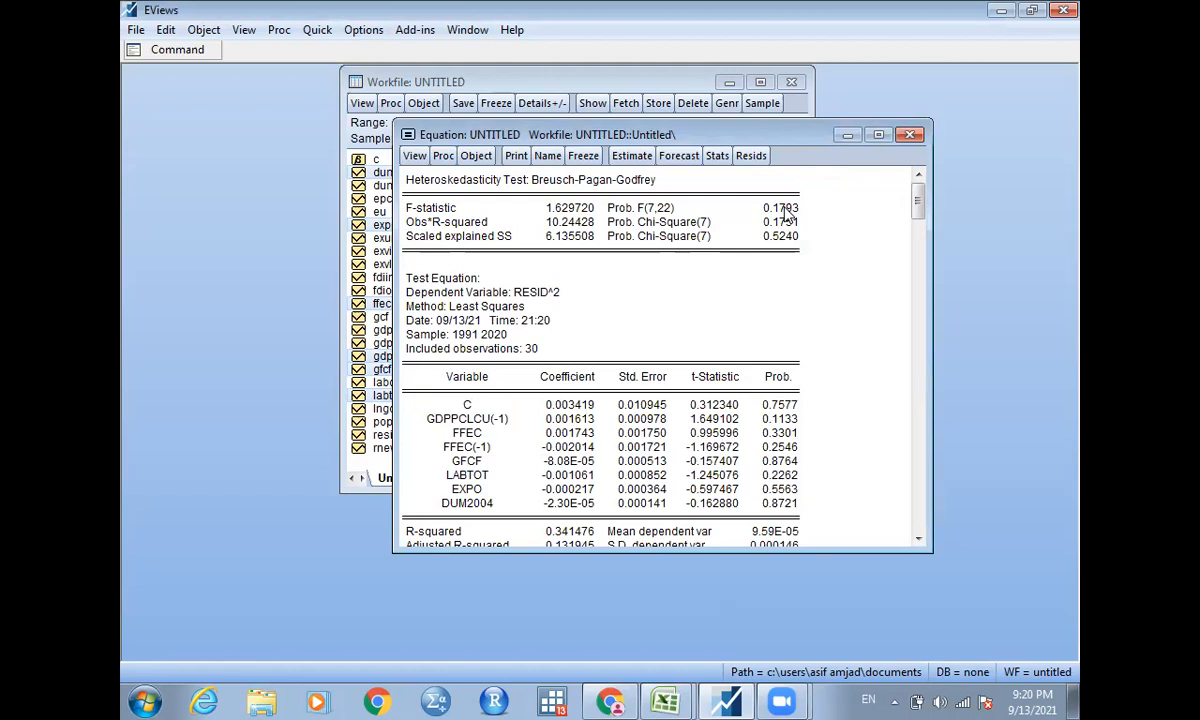
# Run the histogram normality test on the residuals of the ARDL equation.
pyautogui.click(414, 158)
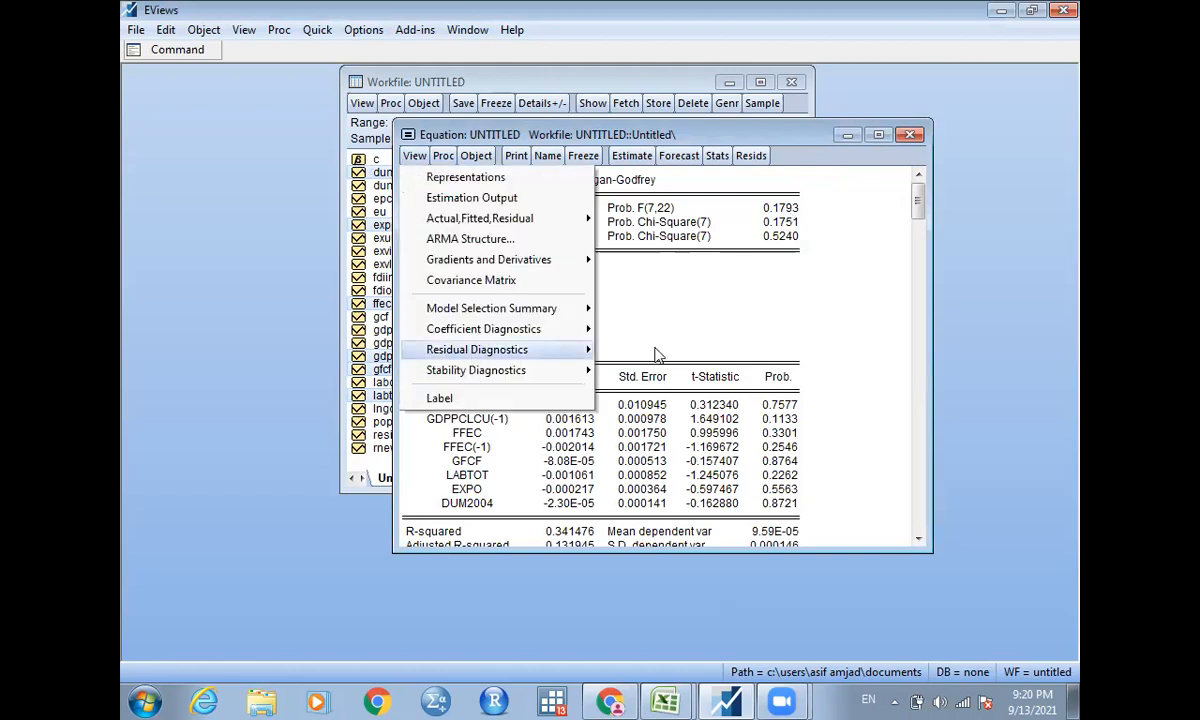
pyautogui.moveTo(560, 350)
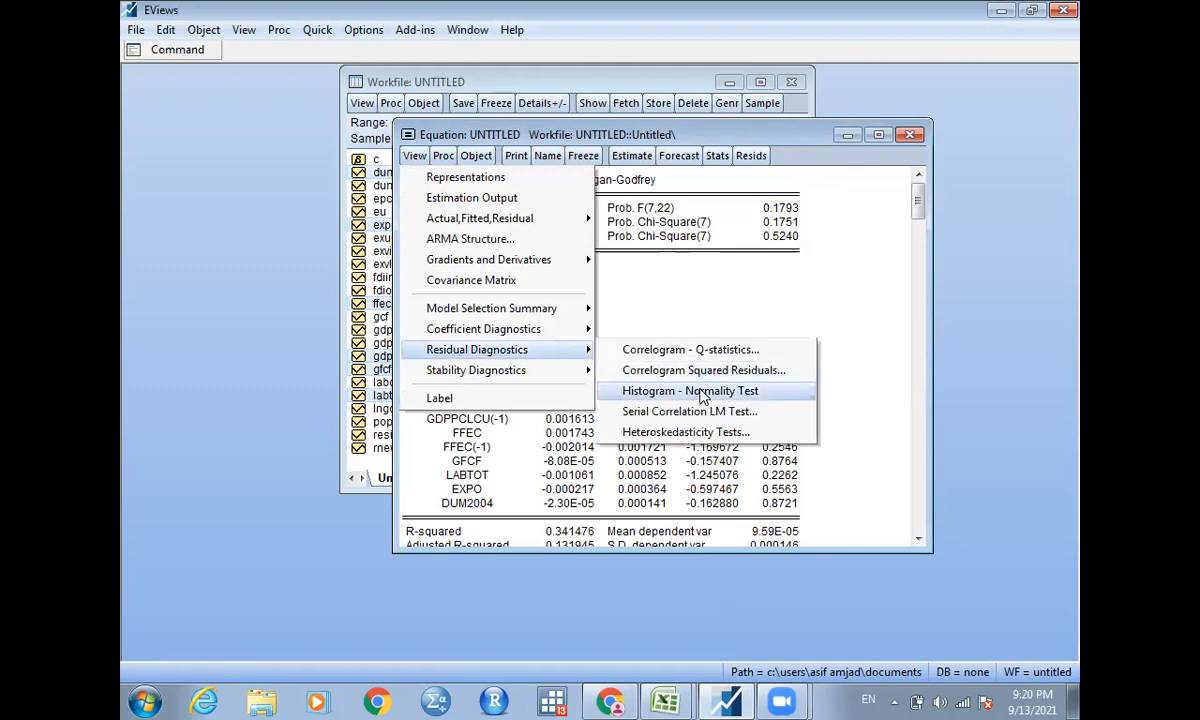
pyautogui.click(778, 389)
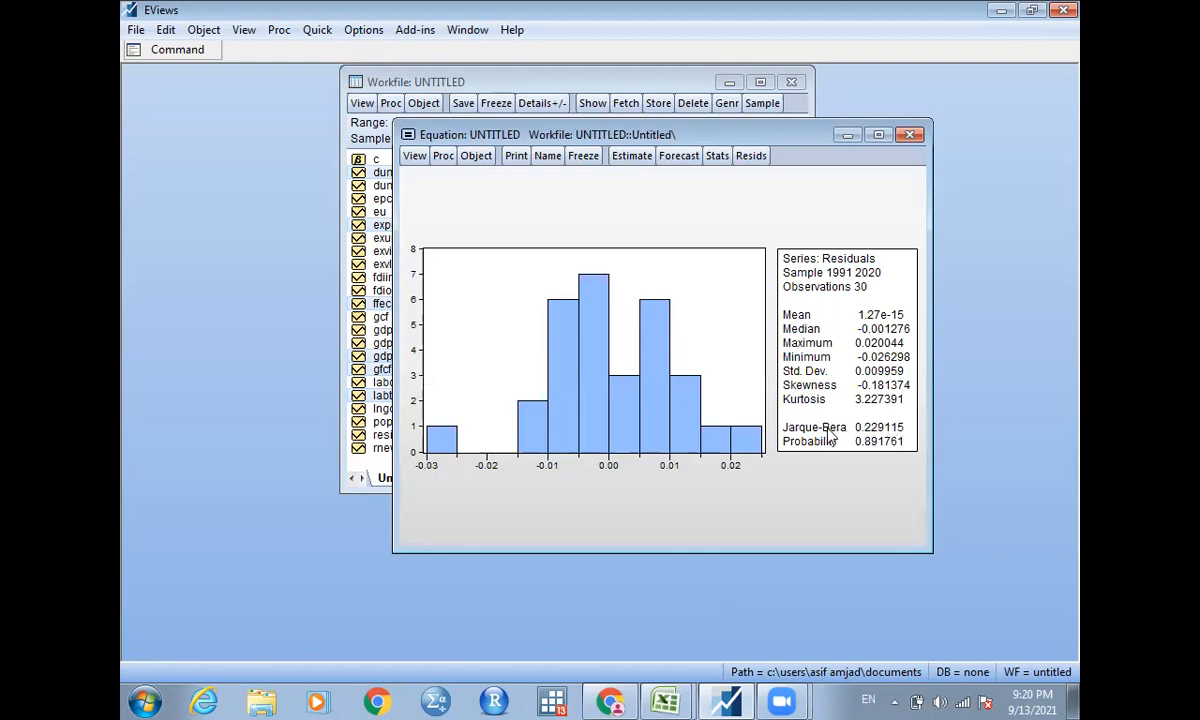
# Display the ARDL equation's representations and copy the full estimation equation with coefficients C(1) to C(8).
pyautogui.click(414, 158)
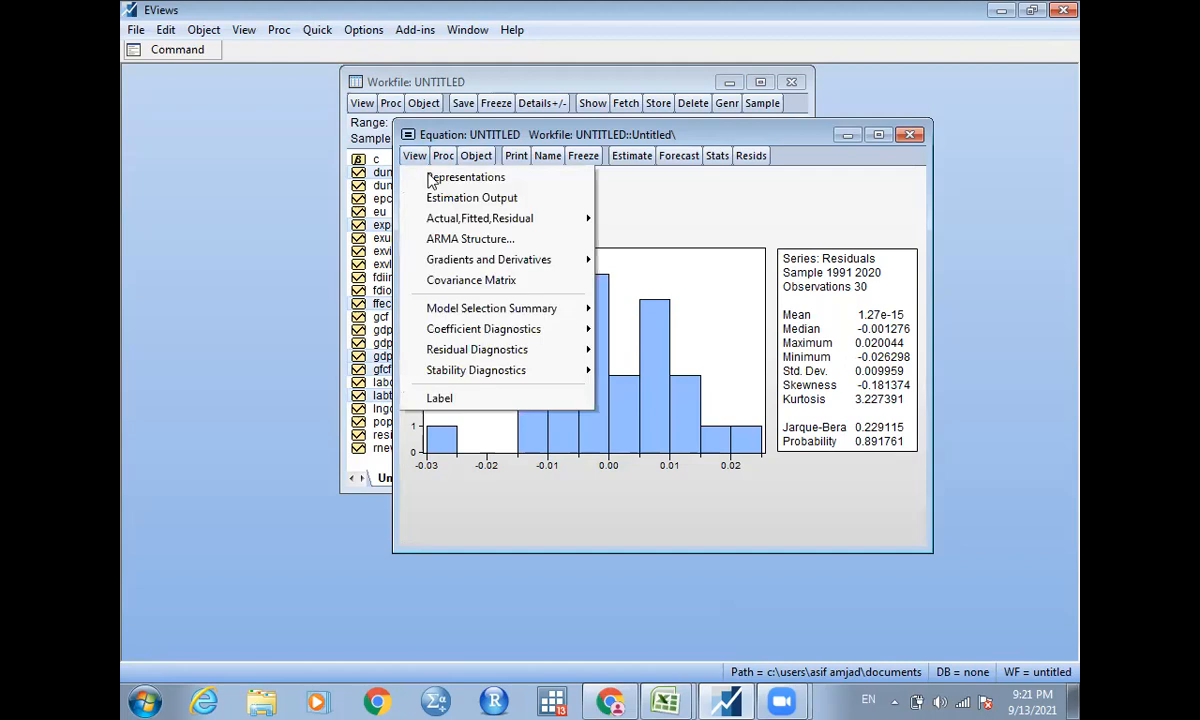
pyautogui.click(472, 200)
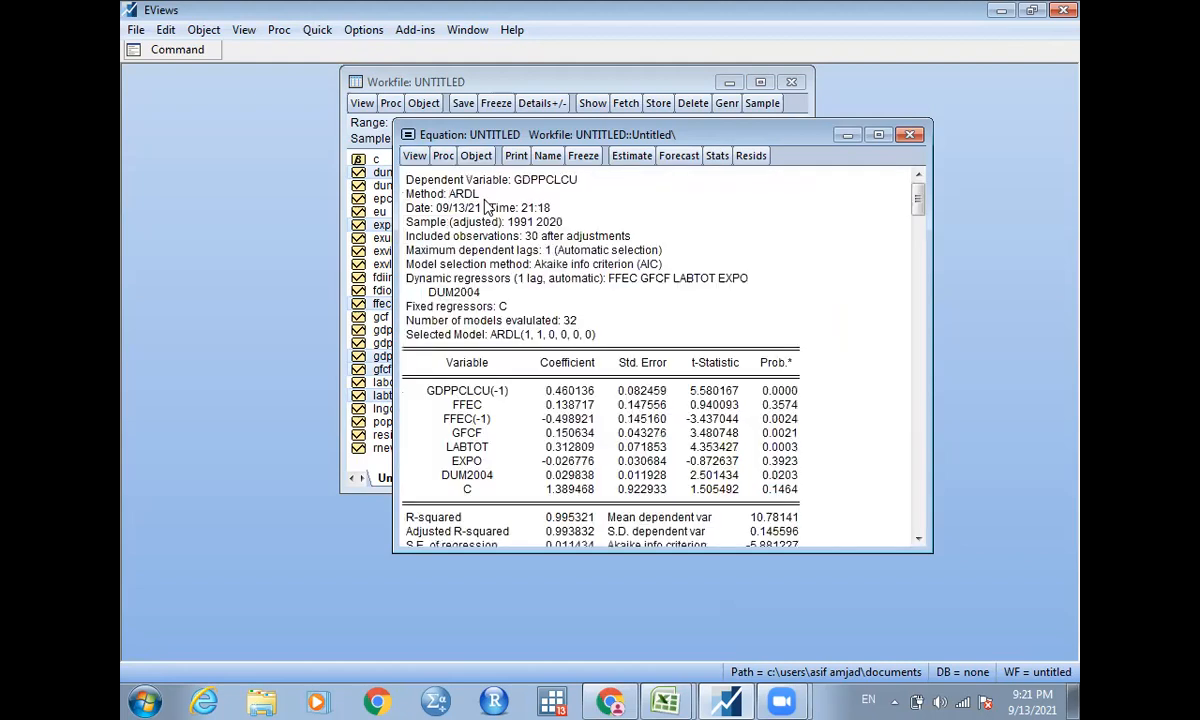
pyautogui.click(414, 157)
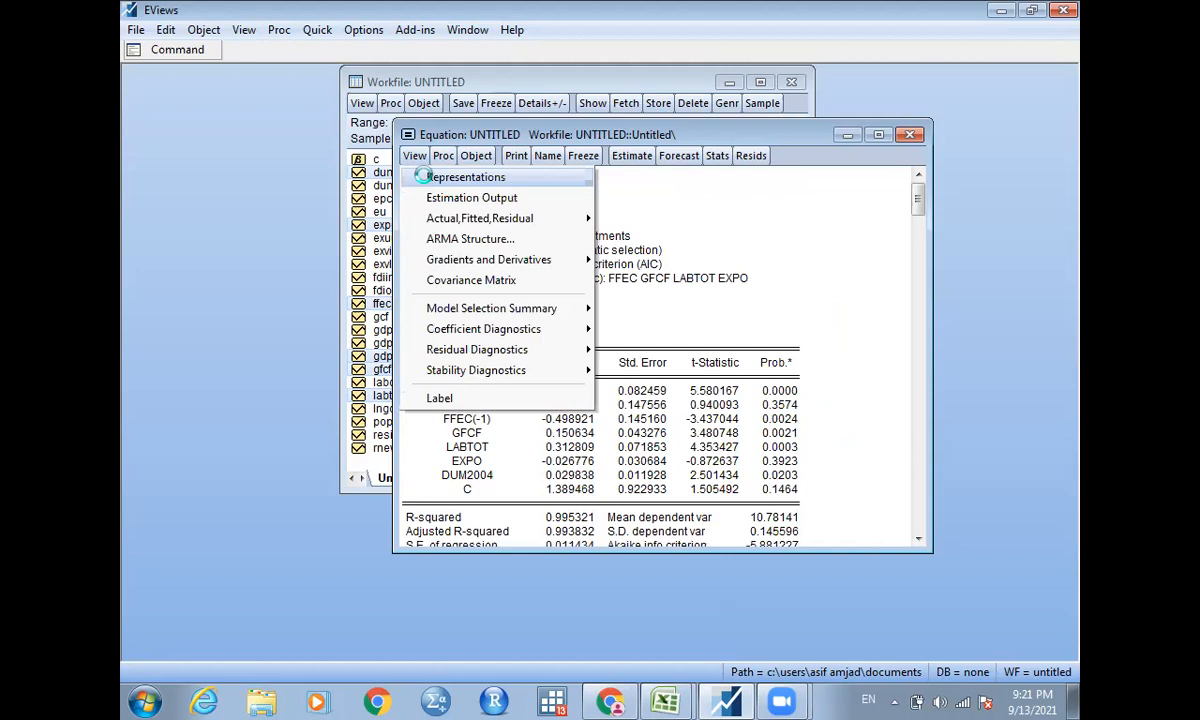
pyautogui.click(586, 179)
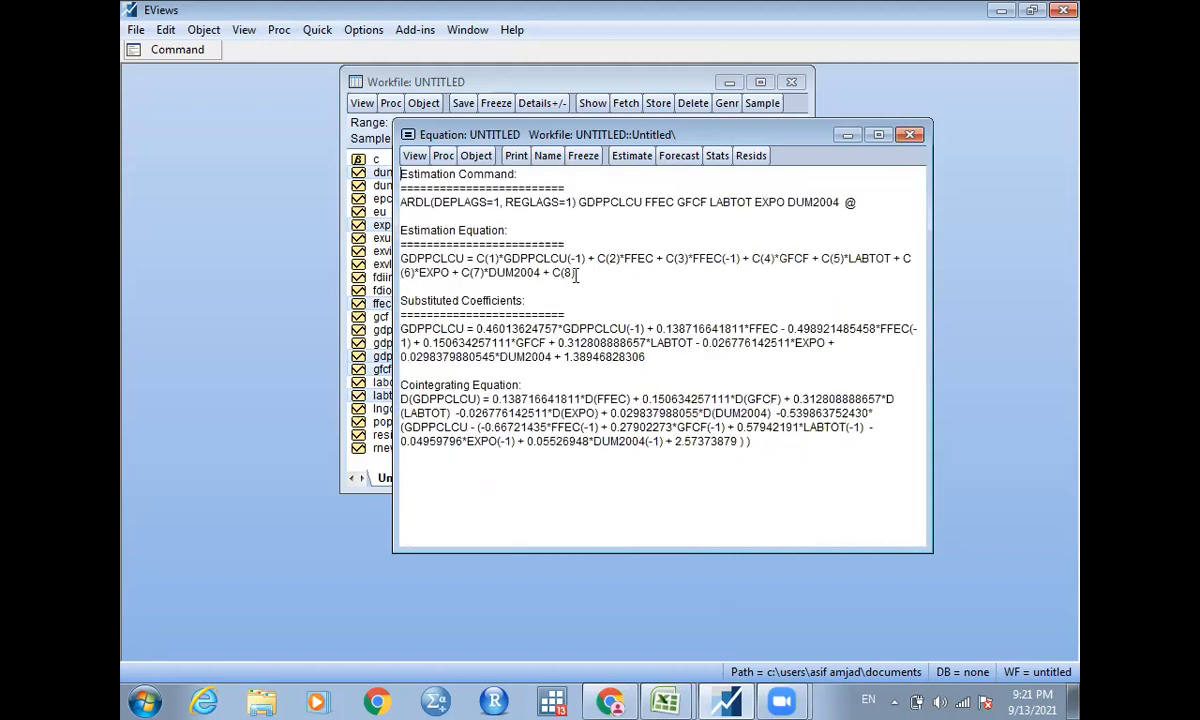
pyautogui.tripleClick(448, 259)
pyautogui.hotkey('ctrl', 'c')
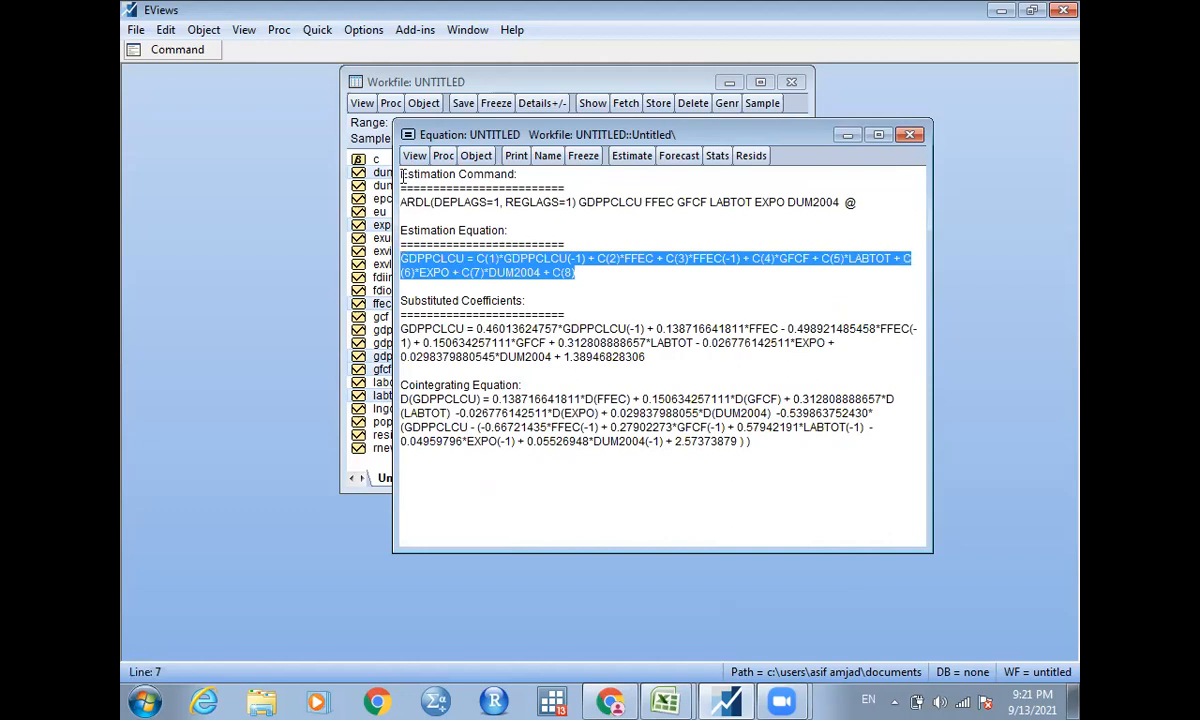
# Estimate a new Least Squares equation from the copied specification for the 1990 2020 sample, deleting the untitled ARDL equation.
pyautogui.click(318, 30)
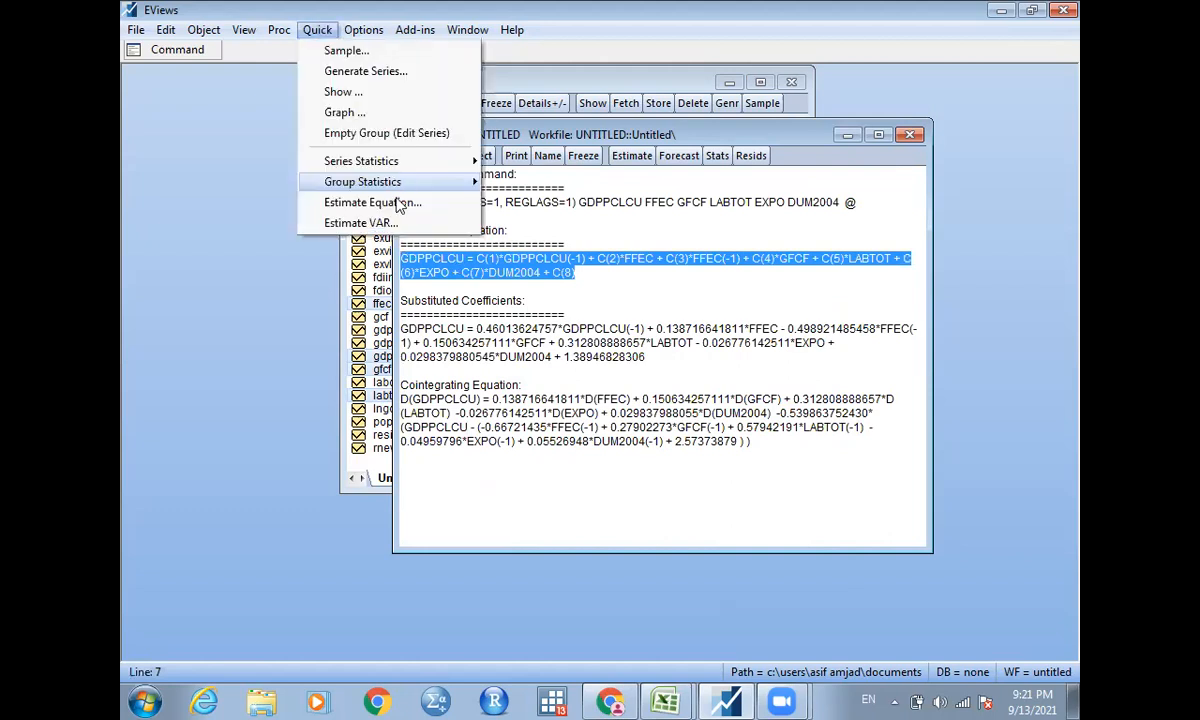
pyautogui.press('Return')
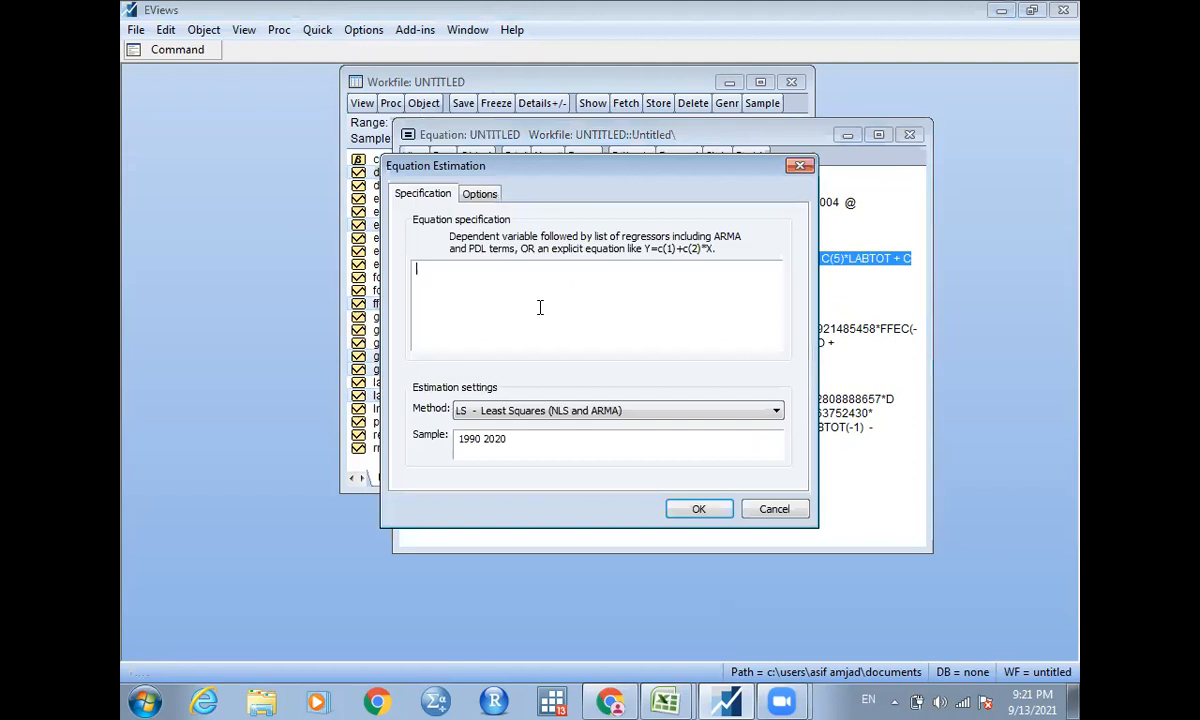
pyautogui.hotkey('ctrl', 'v')
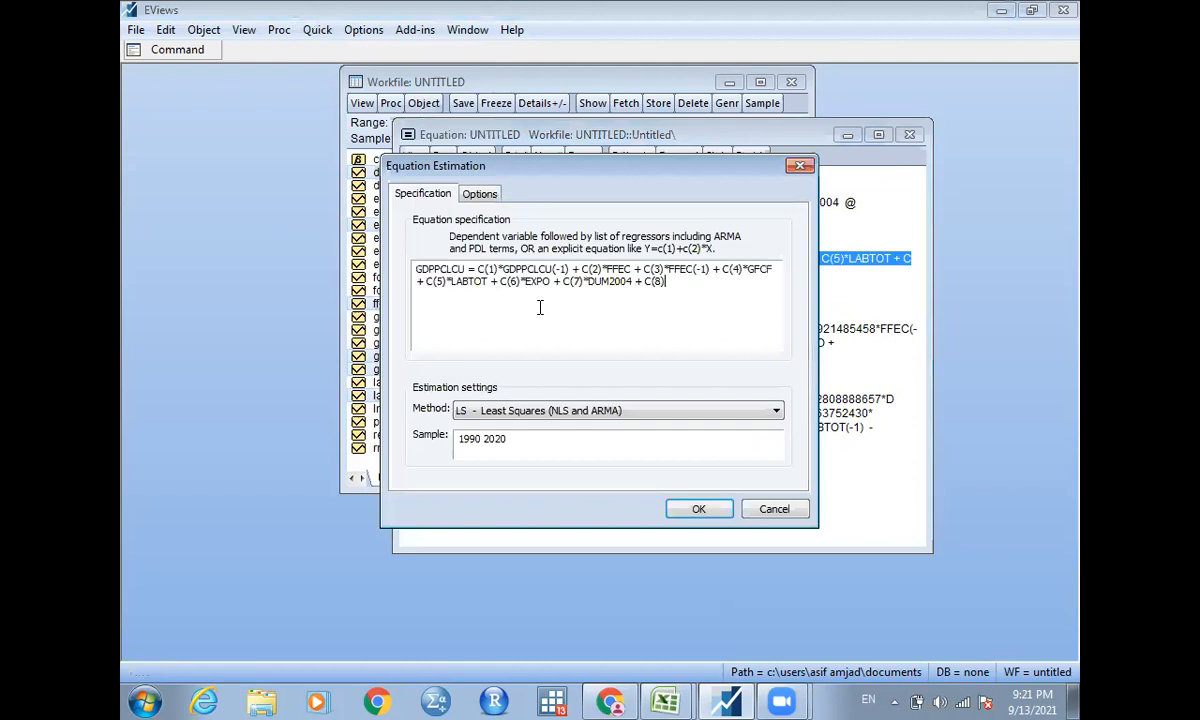
pyautogui.click(698, 510)
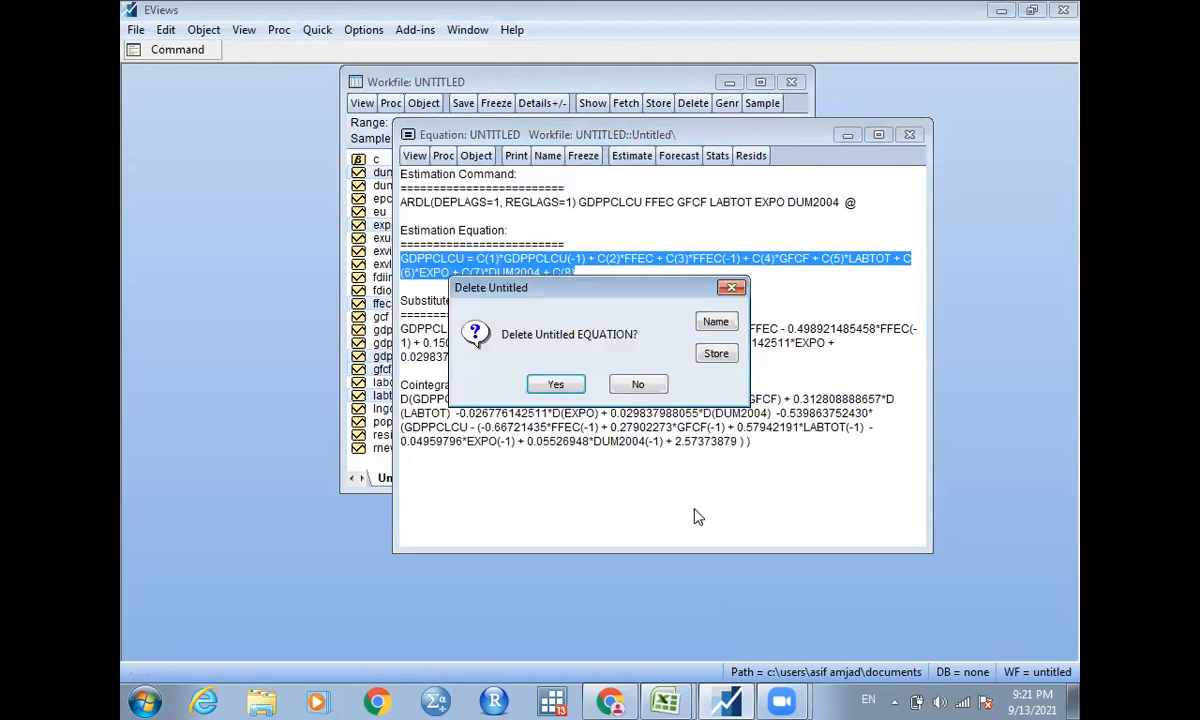
pyautogui.click(556, 386)
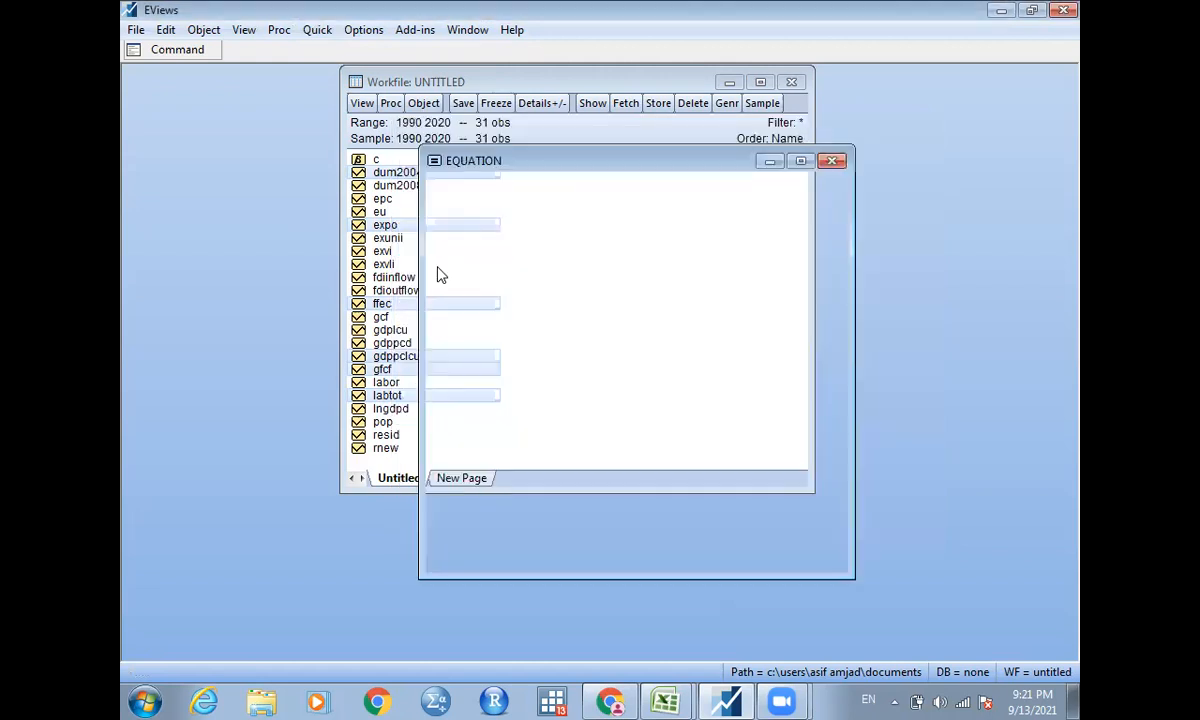
# Run the recursive CUSUM test on the least squares equation and inspect where the line crosses the 5% significance bound.
pyautogui.click(441, 185)
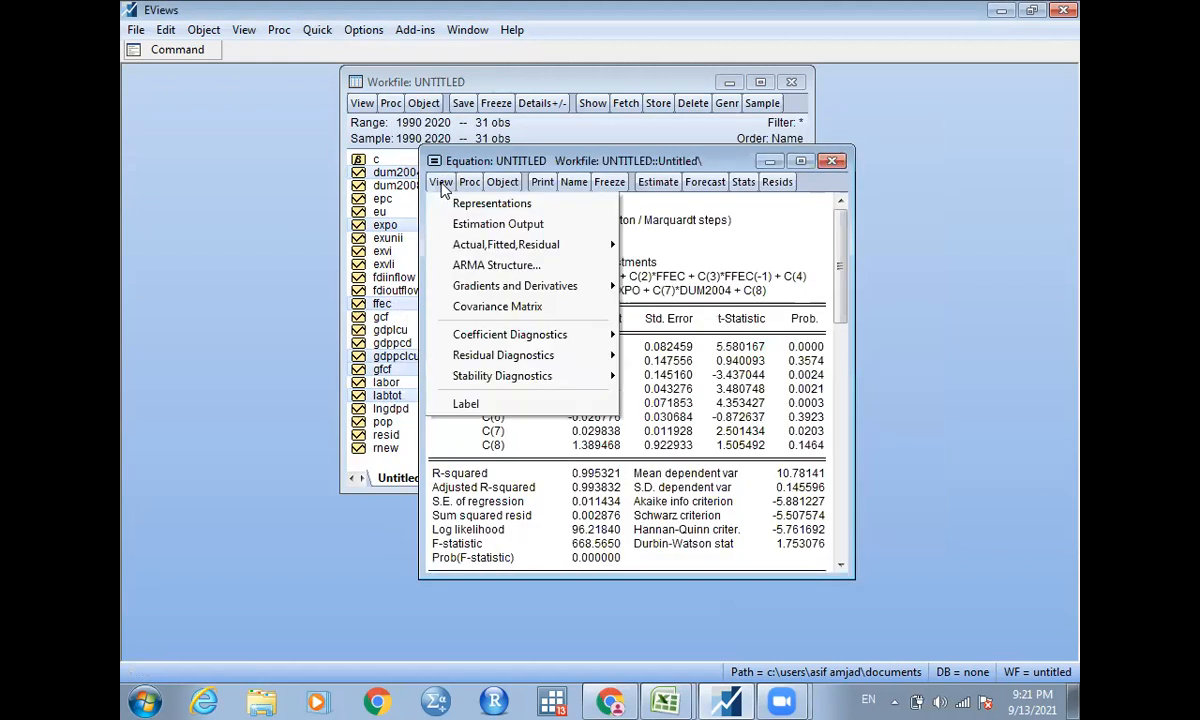
pyautogui.moveTo(527, 382)
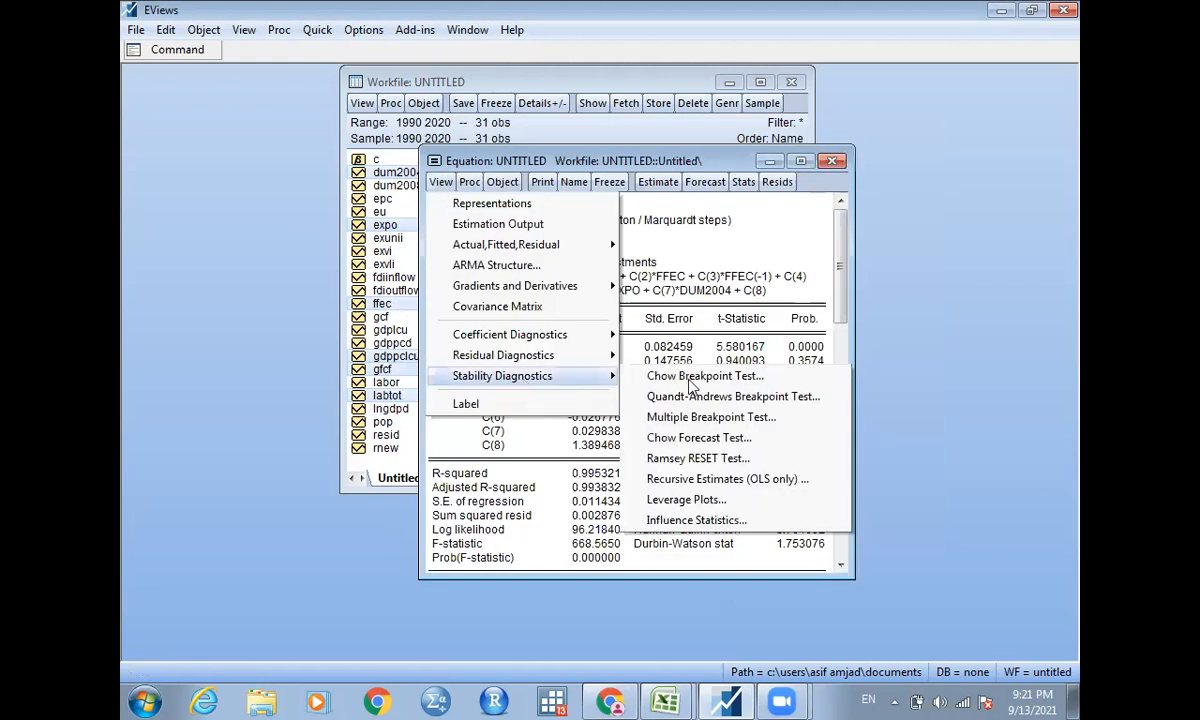
pyautogui.click(694, 480)
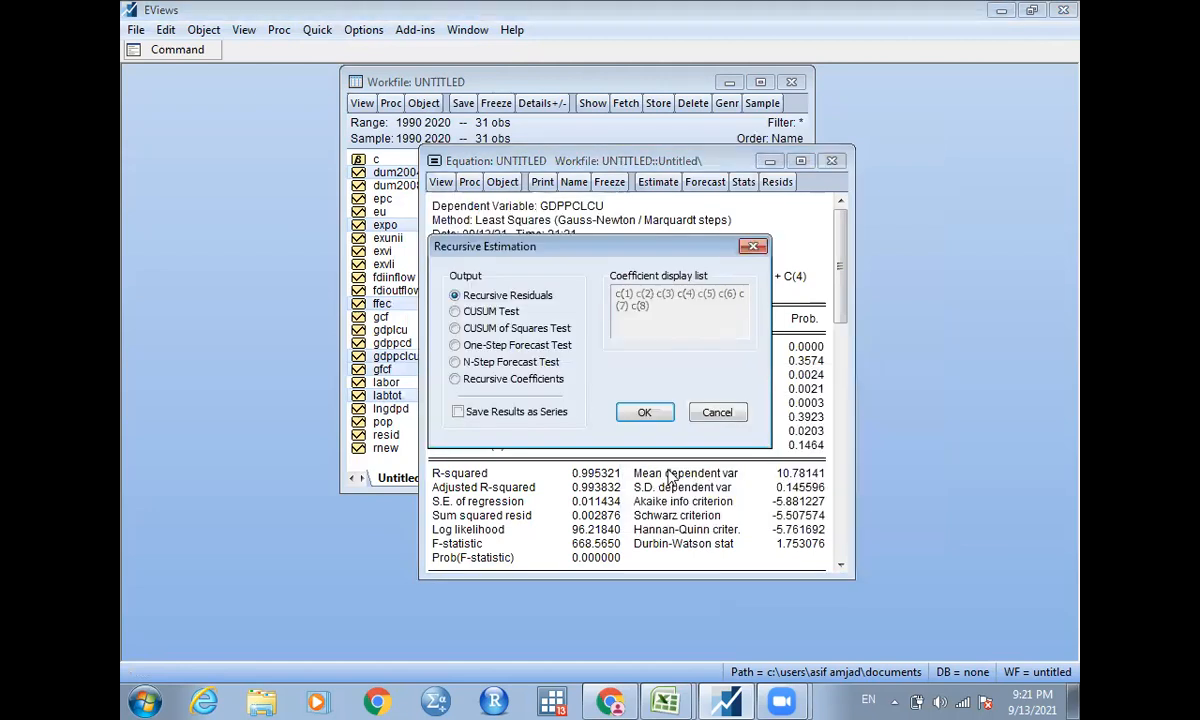
pyautogui.click(458, 313)
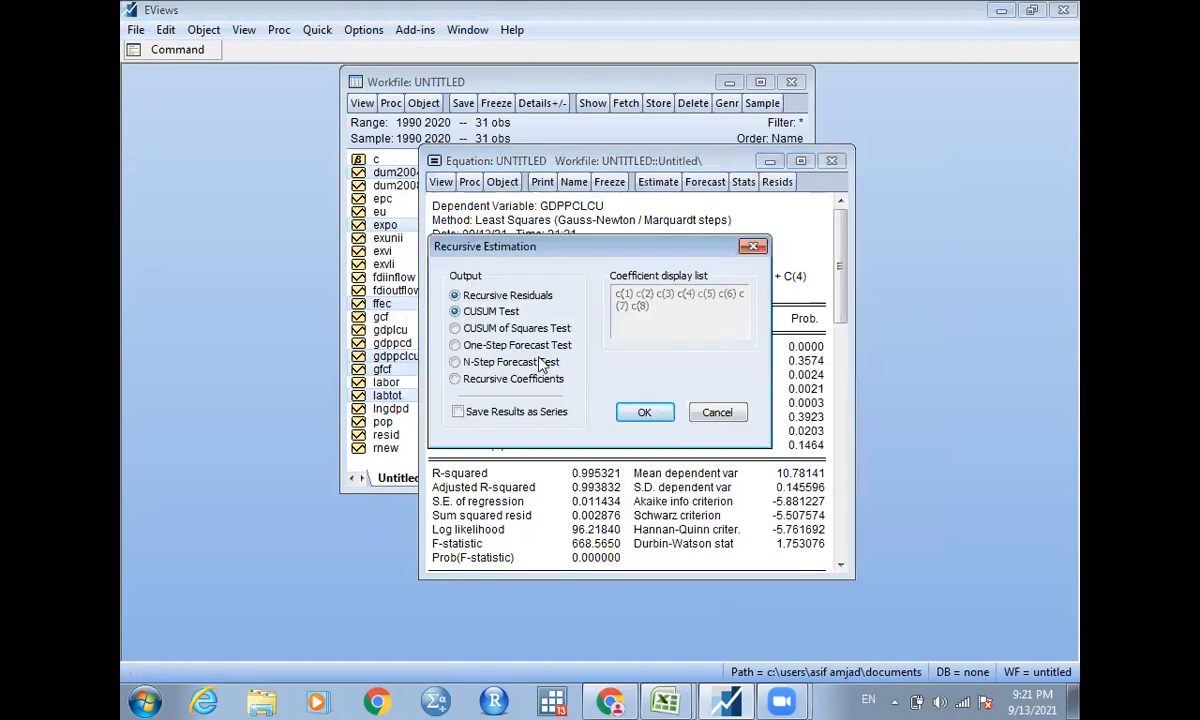
pyautogui.click(646, 413)
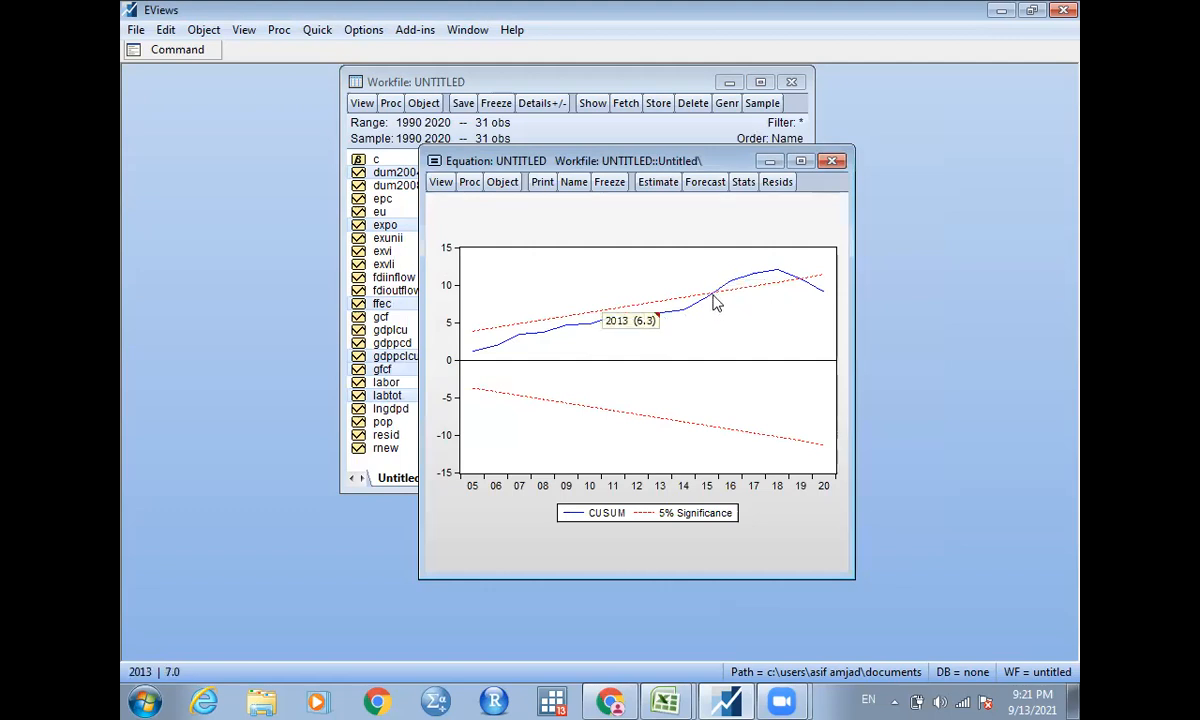
pyautogui.moveTo(714, 300)
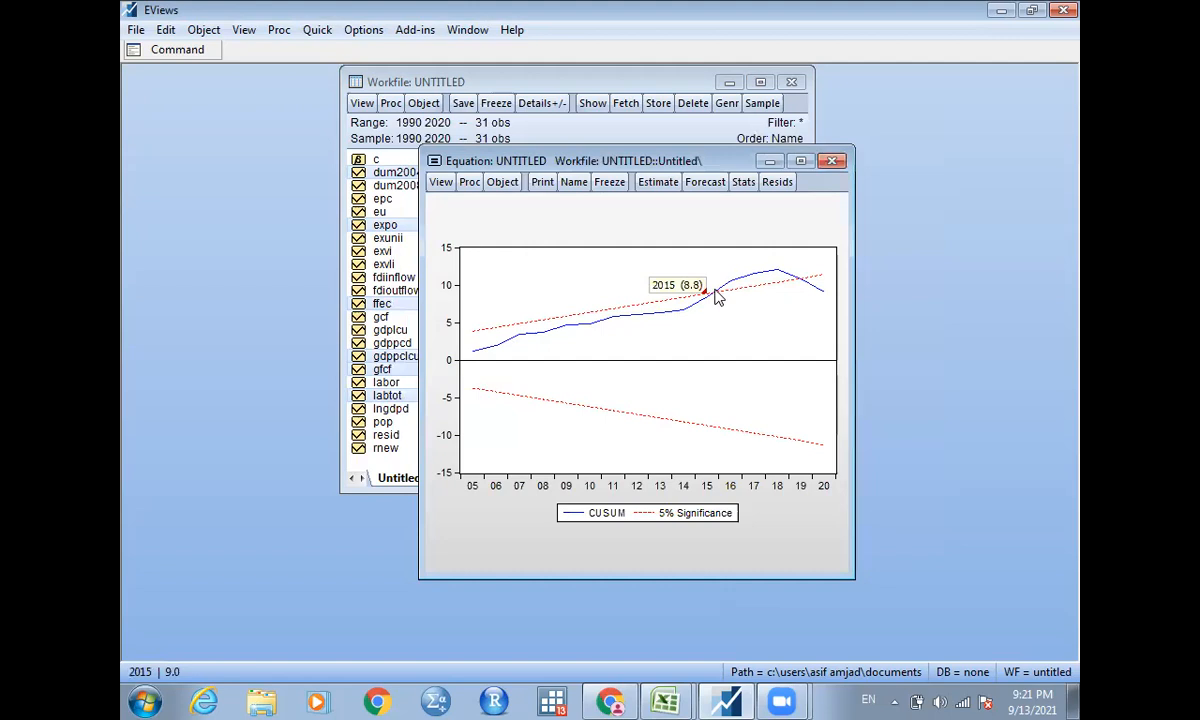
# Run the recursive CUSUM of Squares test on the least squares equation.
pyautogui.click(437, 183)
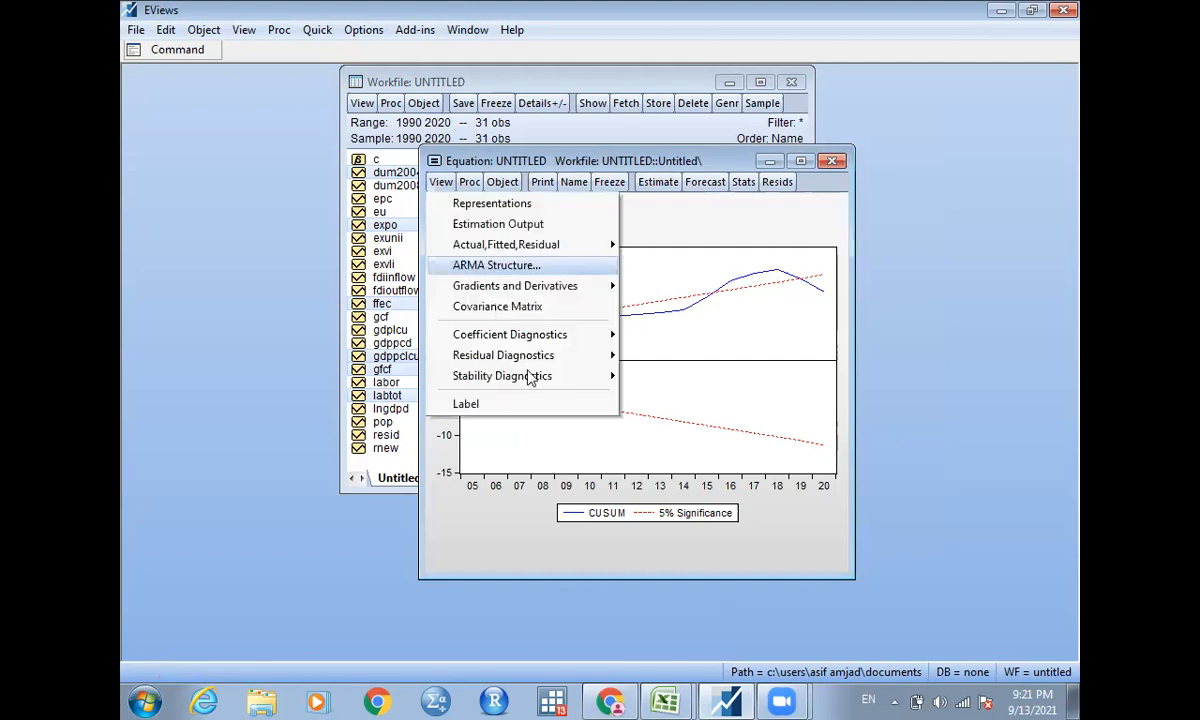
pyautogui.moveTo(548, 360)
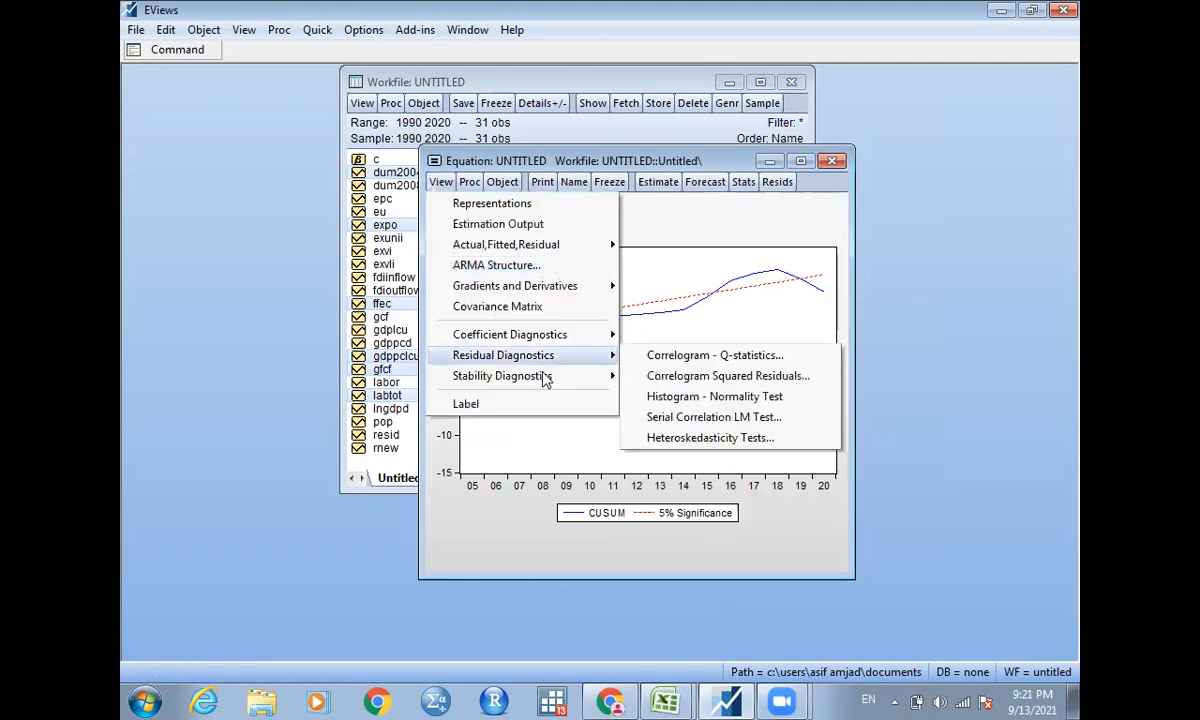
pyautogui.moveTo(583, 376)
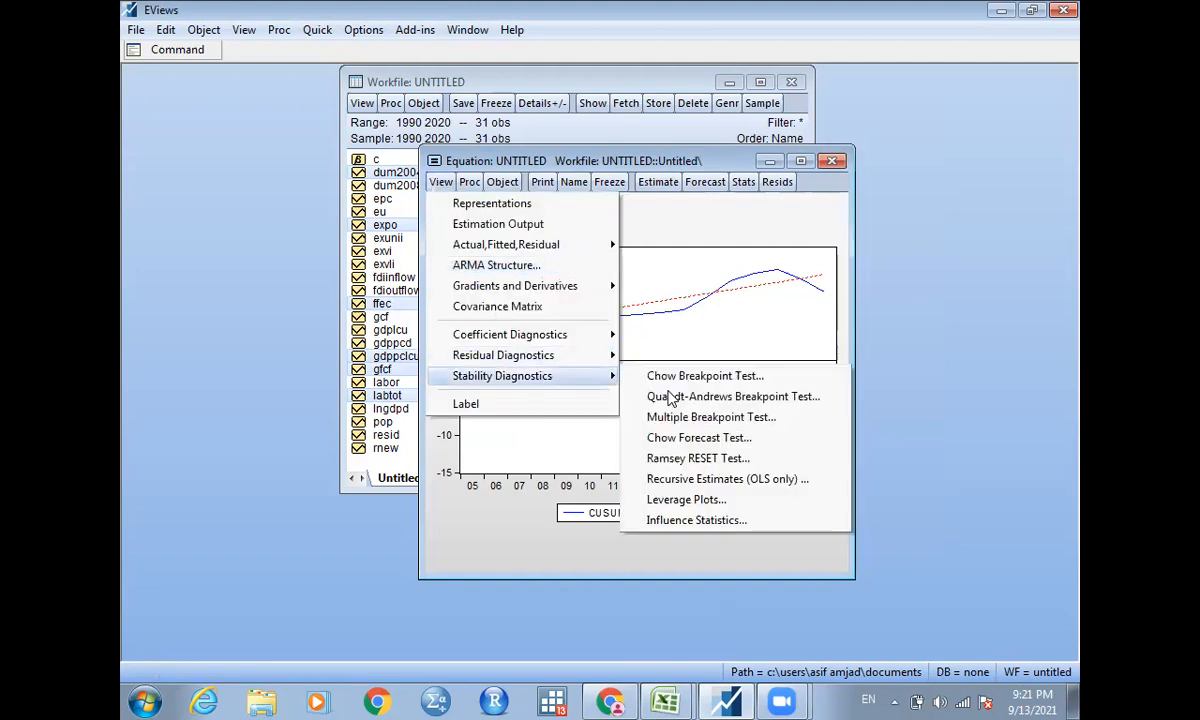
pyautogui.click(697, 479)
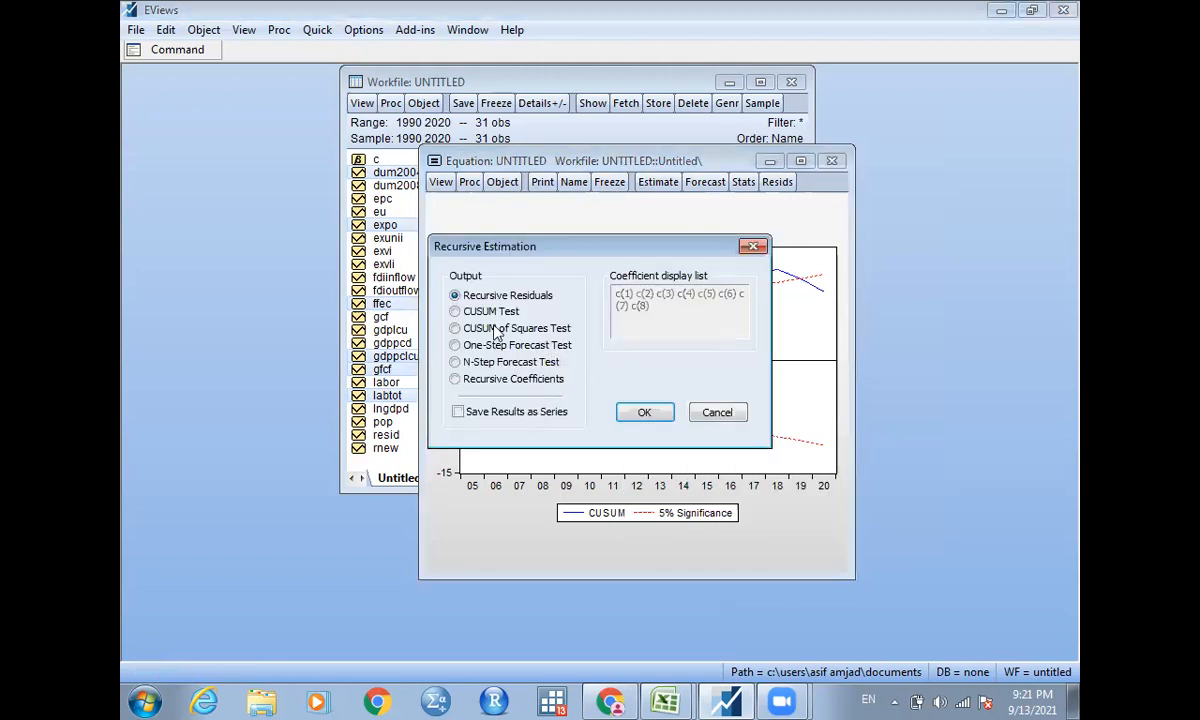
pyautogui.click(496, 330)
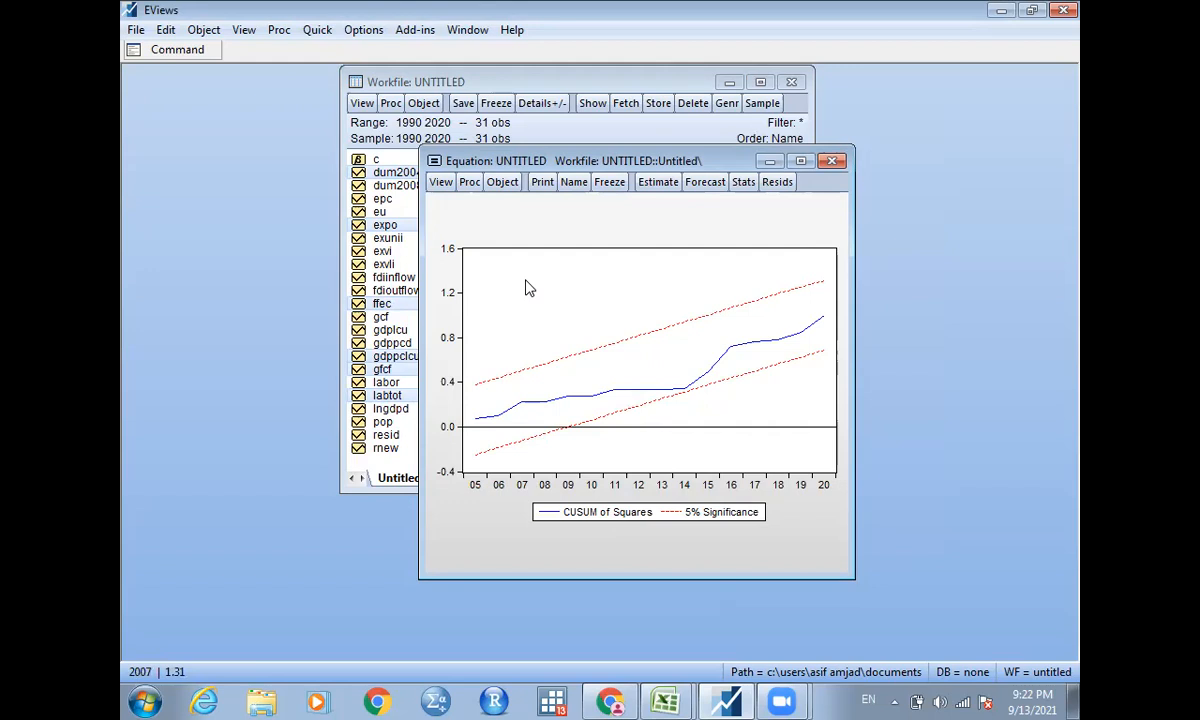
# Close the least squares equation that includes dum2004 and delete it without naming or storing it.
pyautogui.click(645, 183)
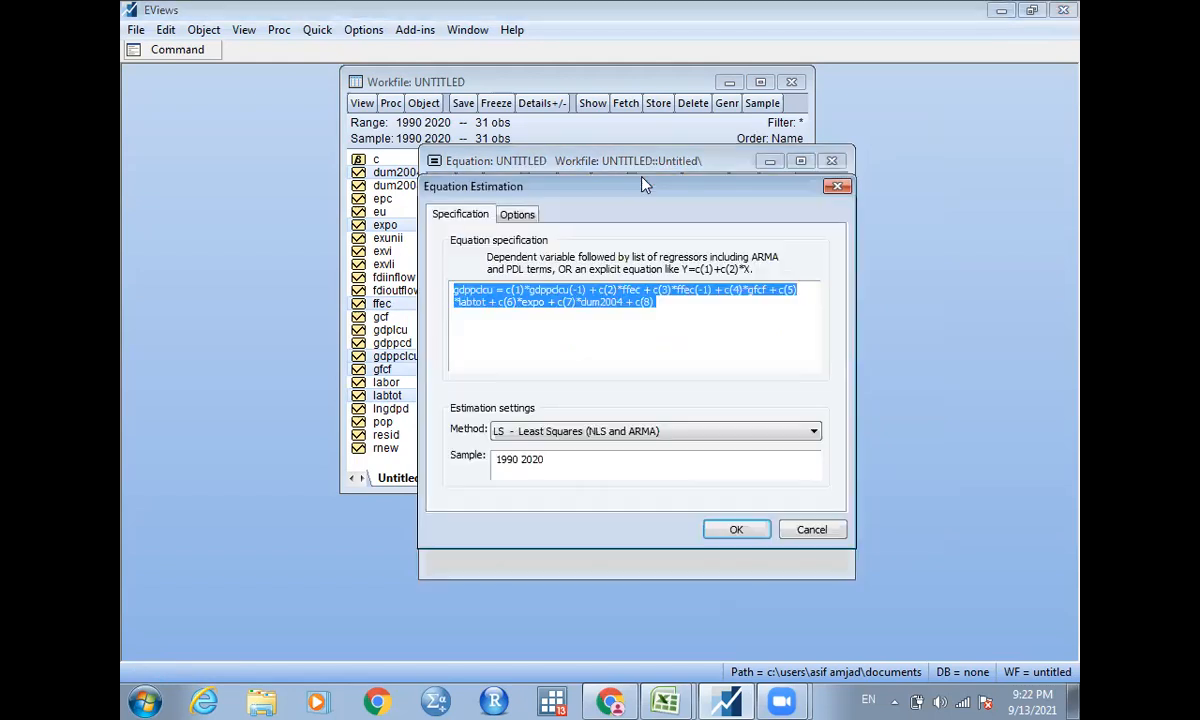
pyautogui.click(836, 186)
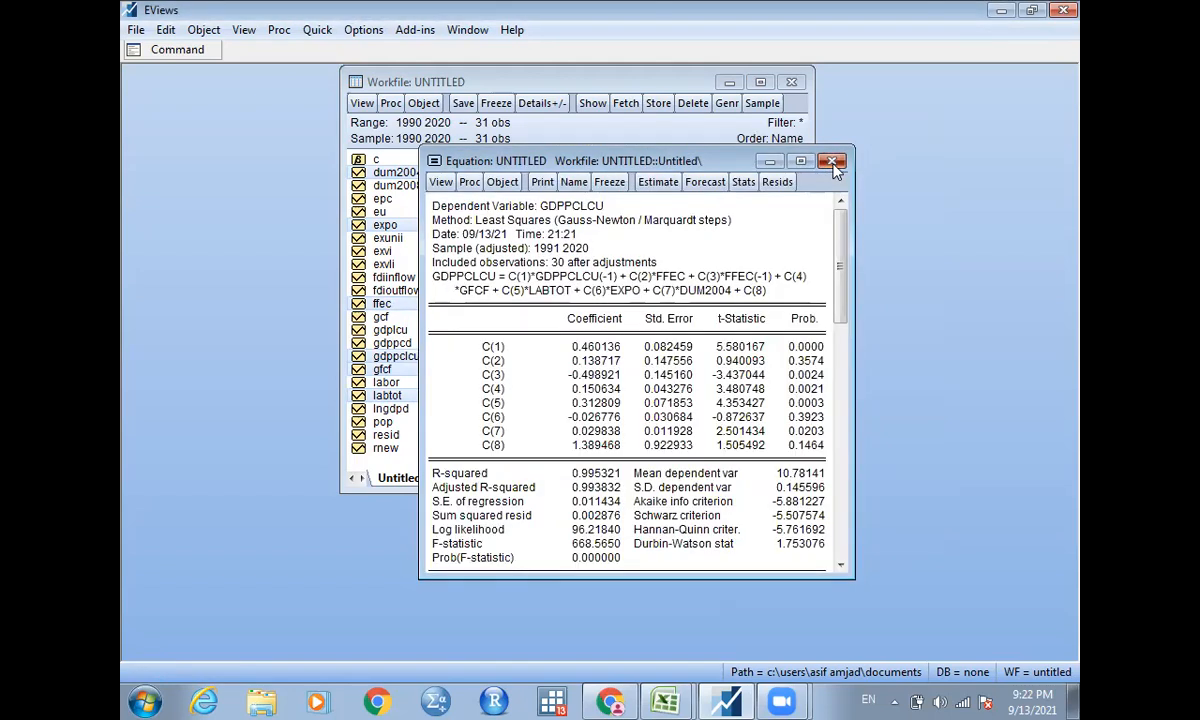
pyautogui.click(834, 164)
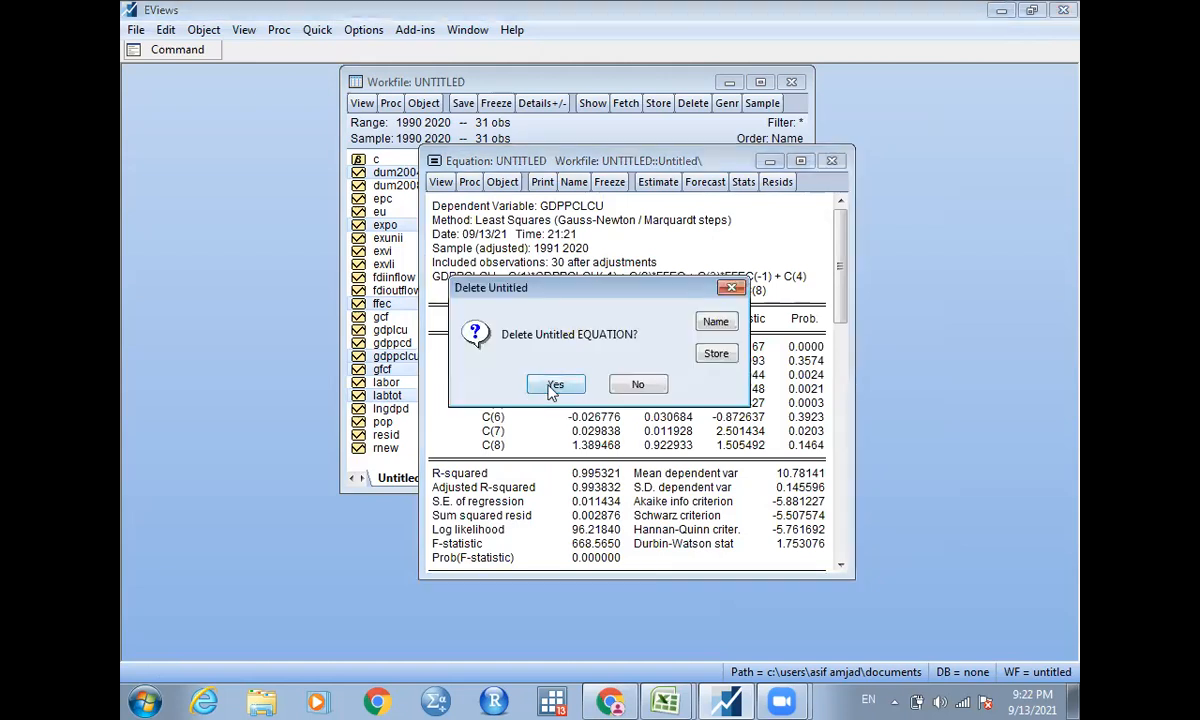
pyautogui.click(553, 386)
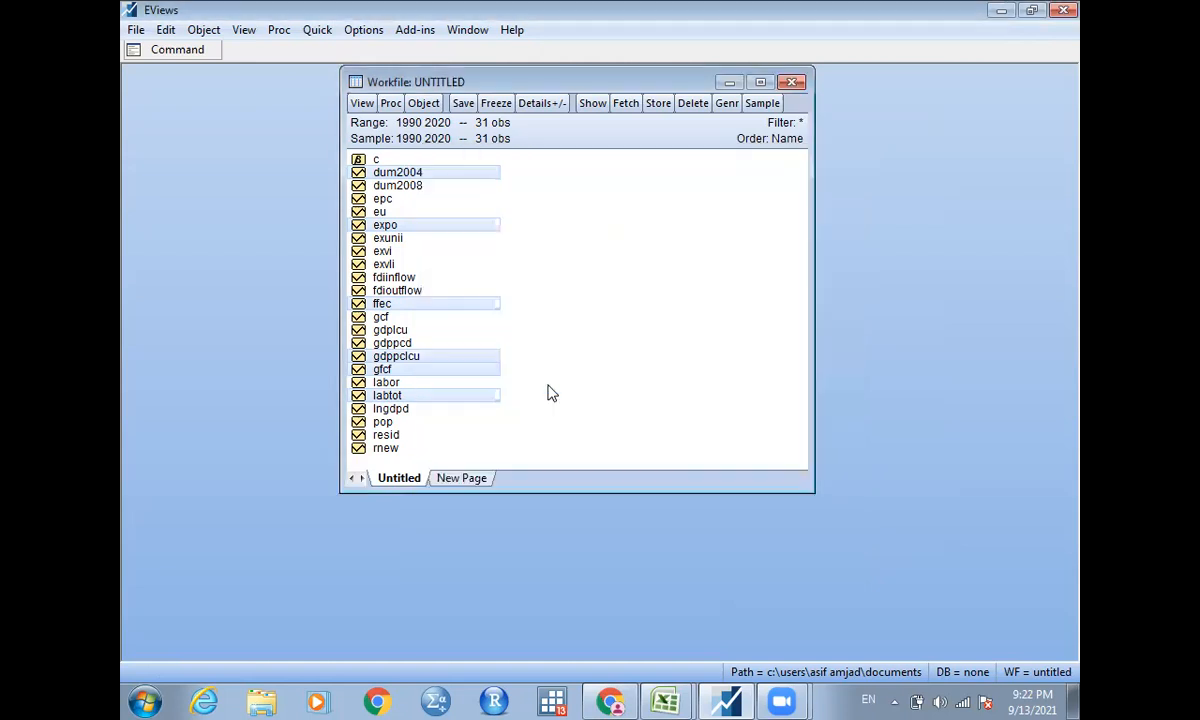
# Switch to the econometrics PDF in Chrome and read the notes on the multiple break point test procedure.
pyautogui.click(611, 700)
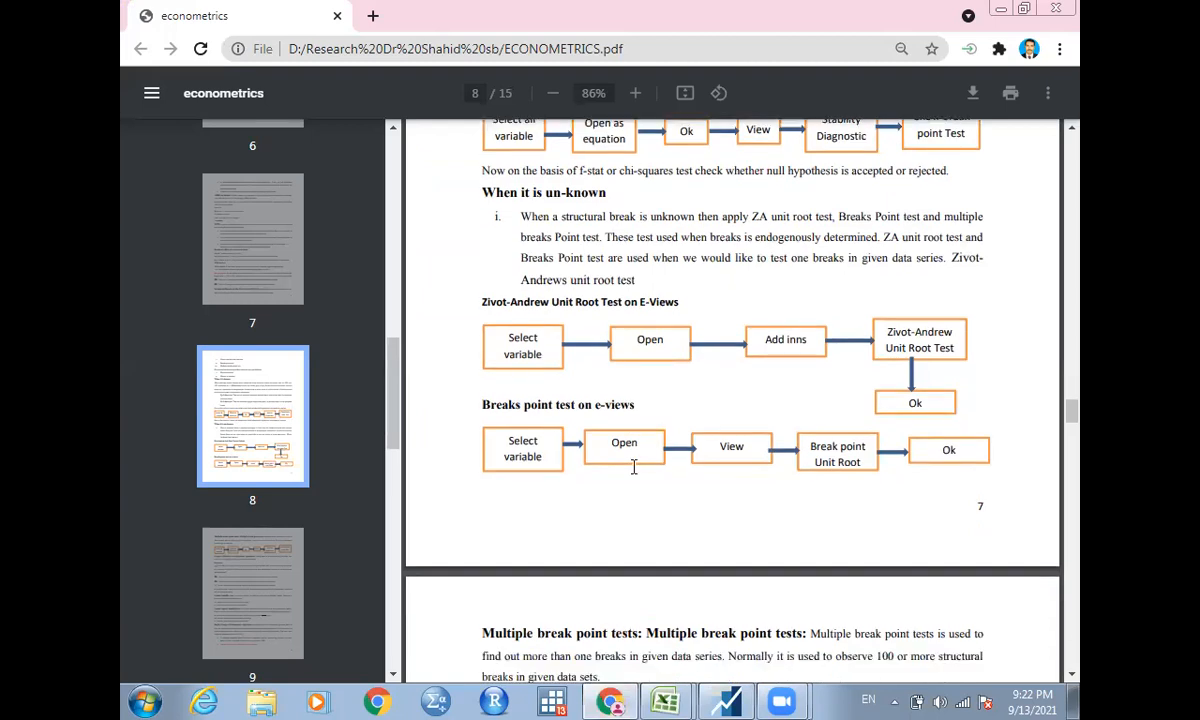
pyautogui.scroll(-3, 633, 467)
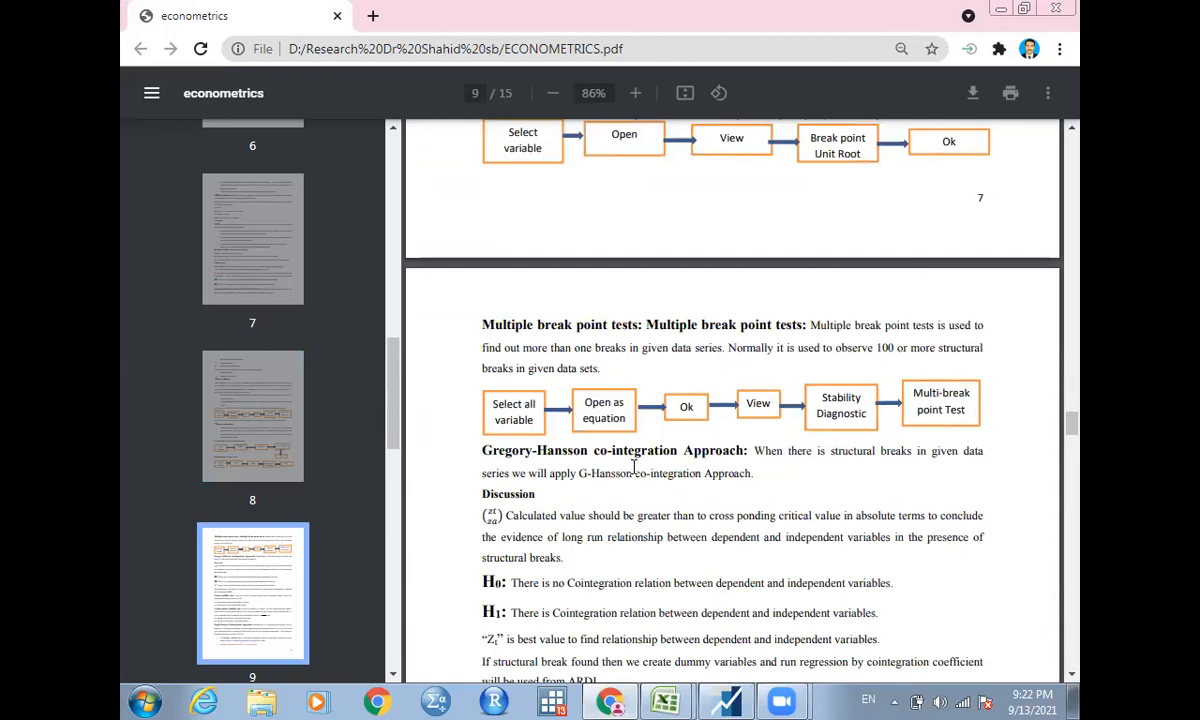
pyautogui.scroll(-1, 633, 467)
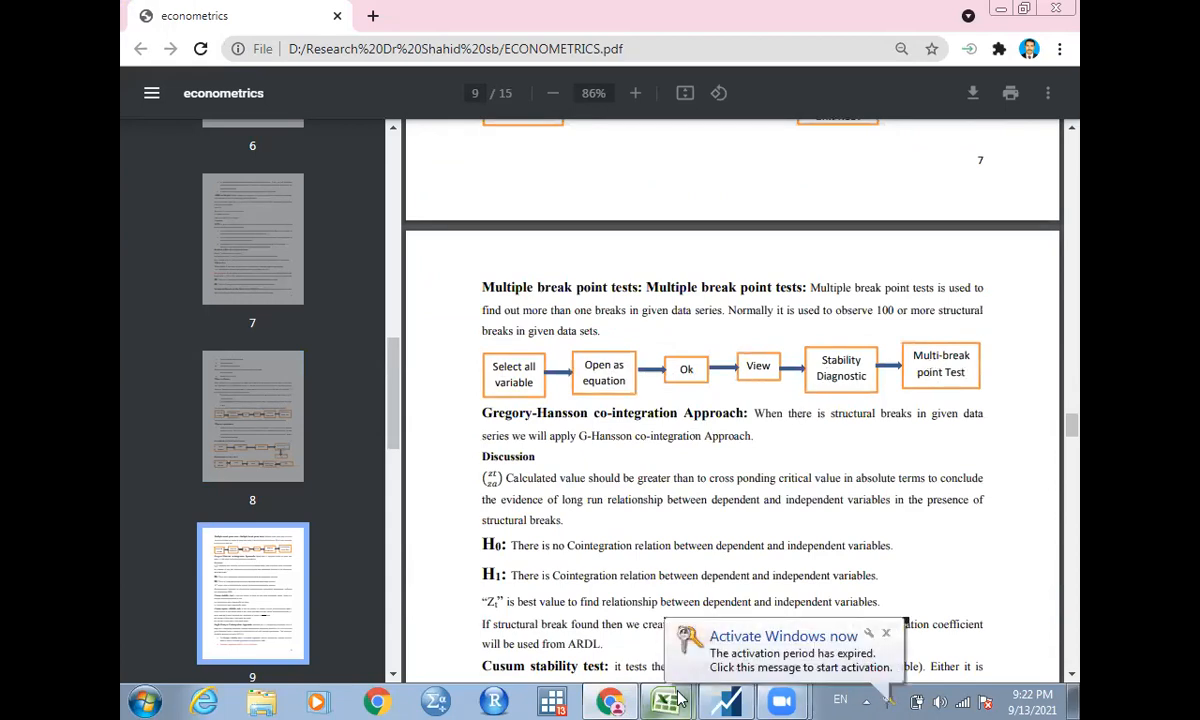
# Switch to EViews and estimate a Least Squares equation of gdppclcu on ffec, gfcf, labtot, expo and a constant for 1990 2020.
pyautogui.click(715, 698)
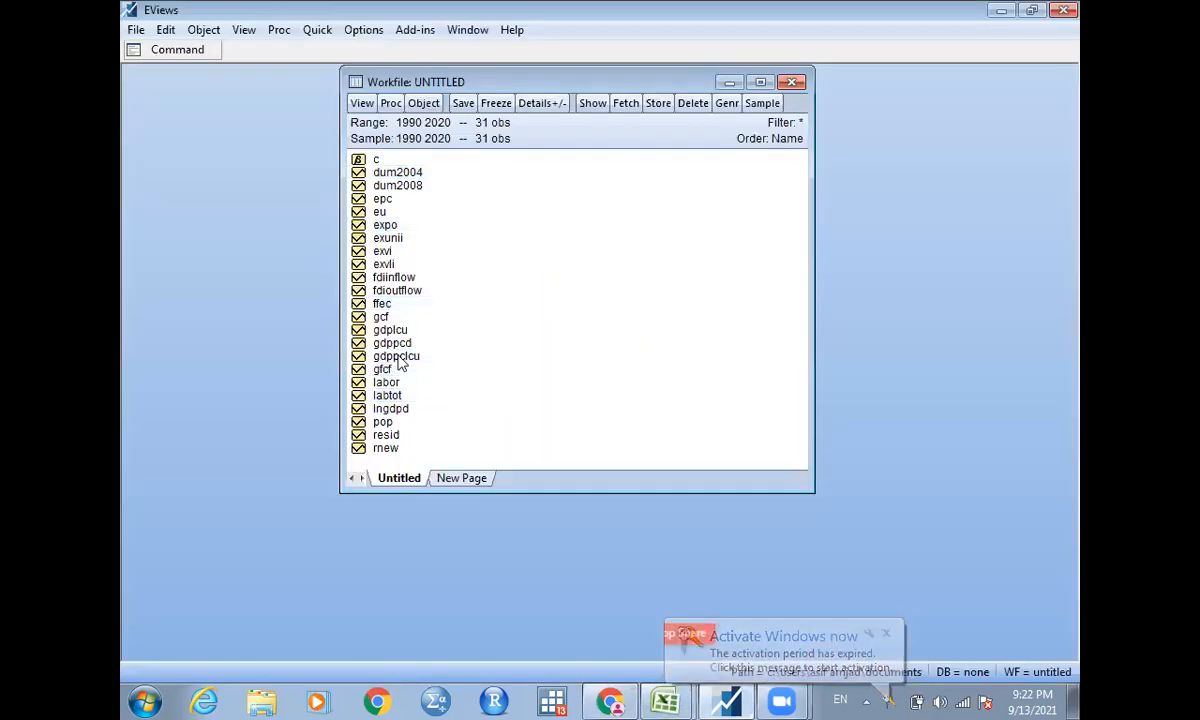
pyautogui.click(398, 357)
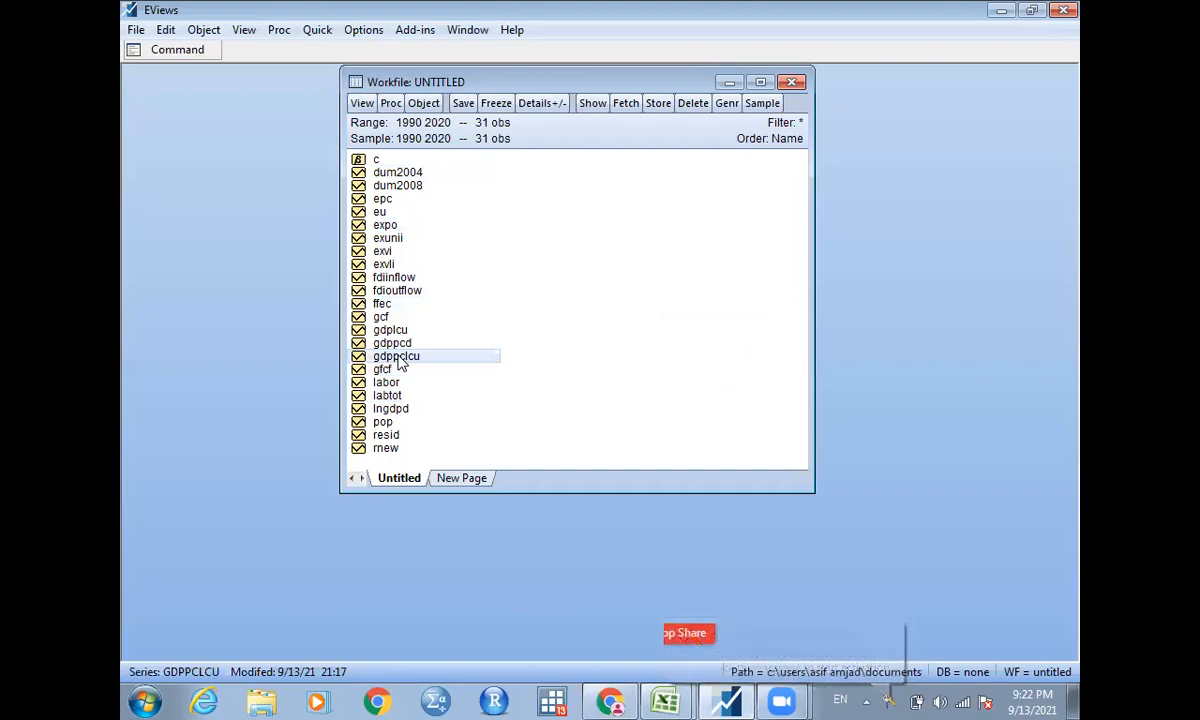
pyautogui.keyDown('ctrl'); pyautogui.click(381, 304); pyautogui.keyUp('ctrl')
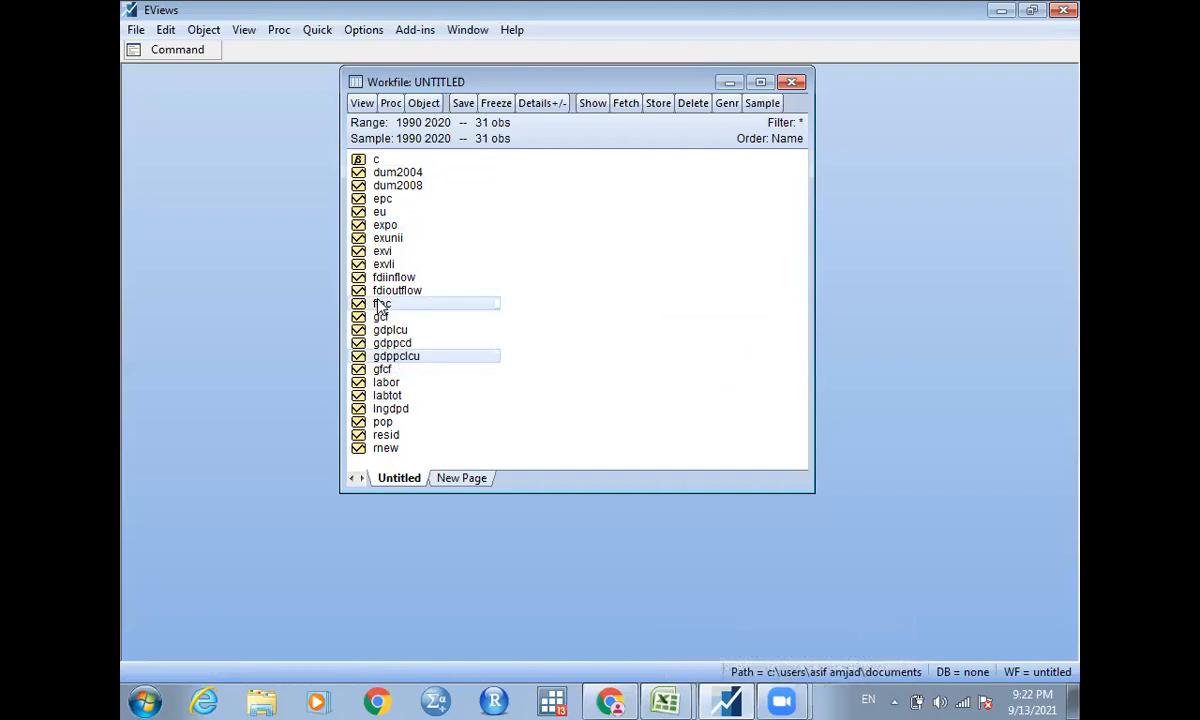
pyautogui.keyDown('ctrl'); pyautogui.click(388, 370); pyautogui.keyUp('ctrl')
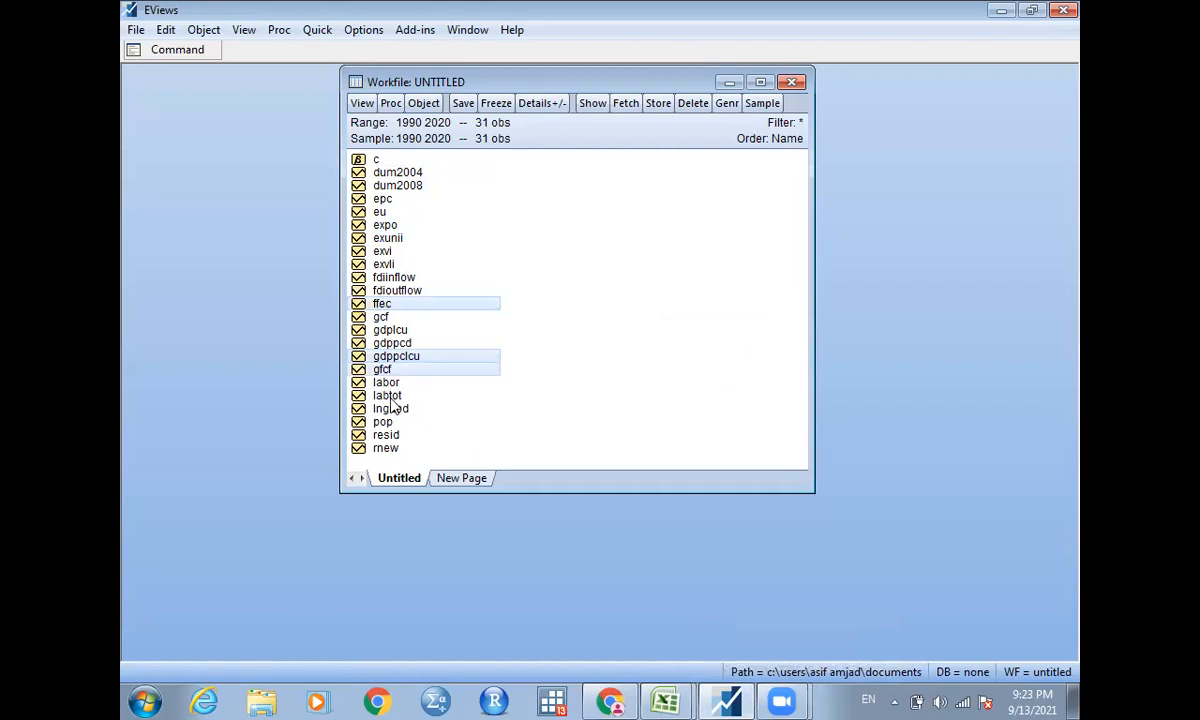
pyautogui.keyDown('ctrl'); pyautogui.click(390, 398); pyautogui.keyUp('ctrl')
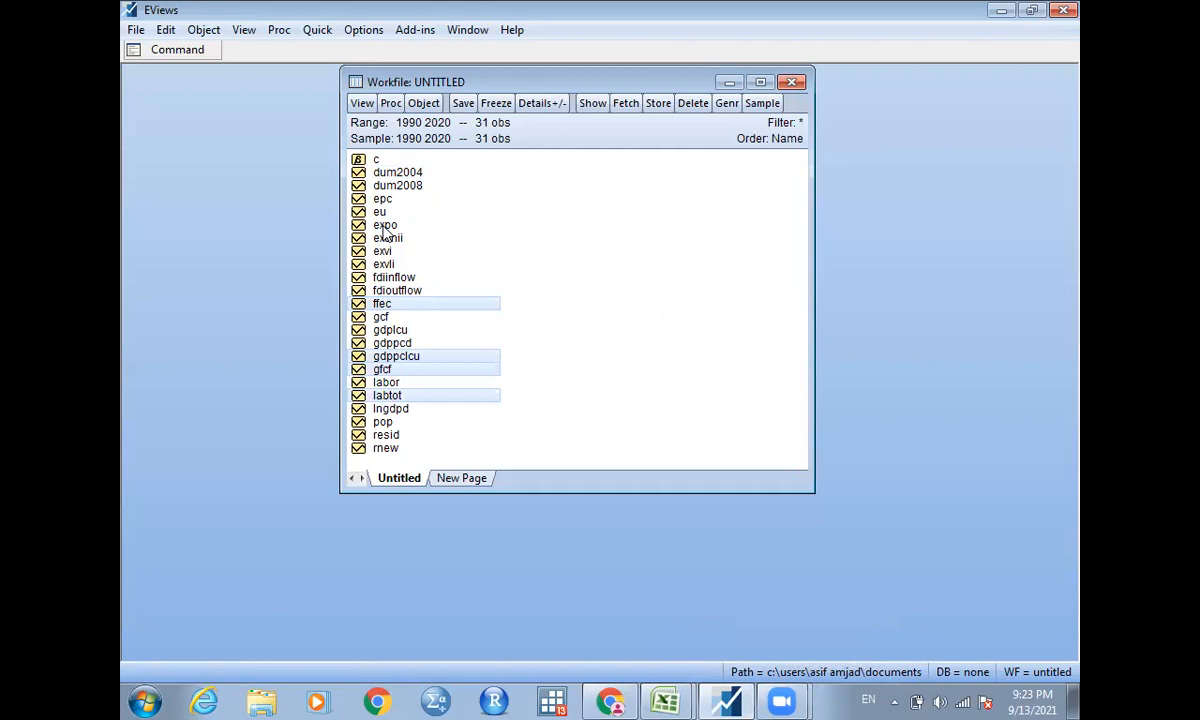
pyautogui.keyDown('ctrl'); pyautogui.click(386, 230); pyautogui.keyUp('ctrl')
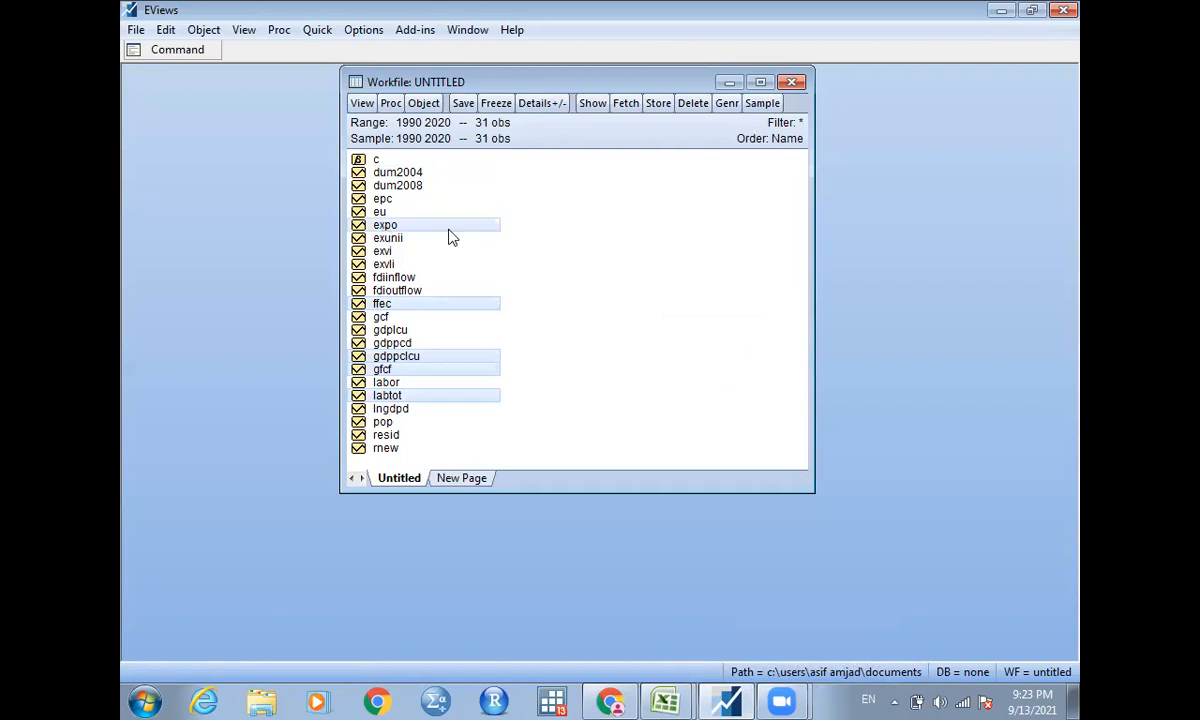
pyautogui.rightClick(384, 229)
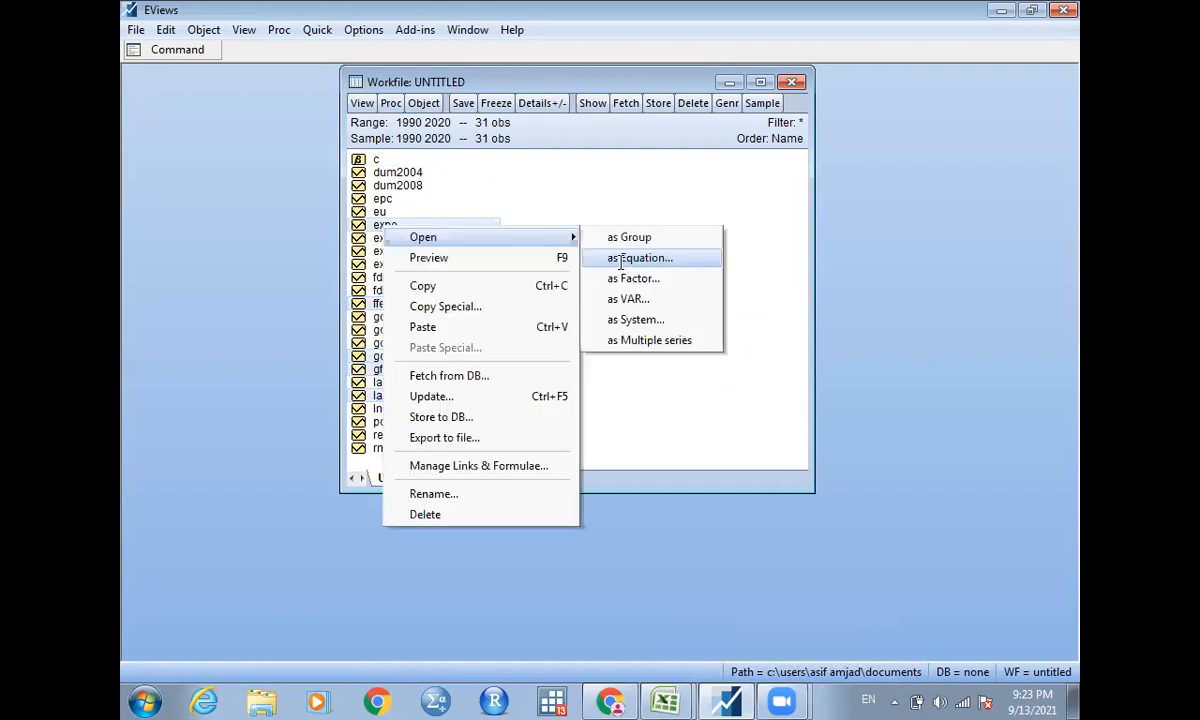
pyautogui.click(655, 257)
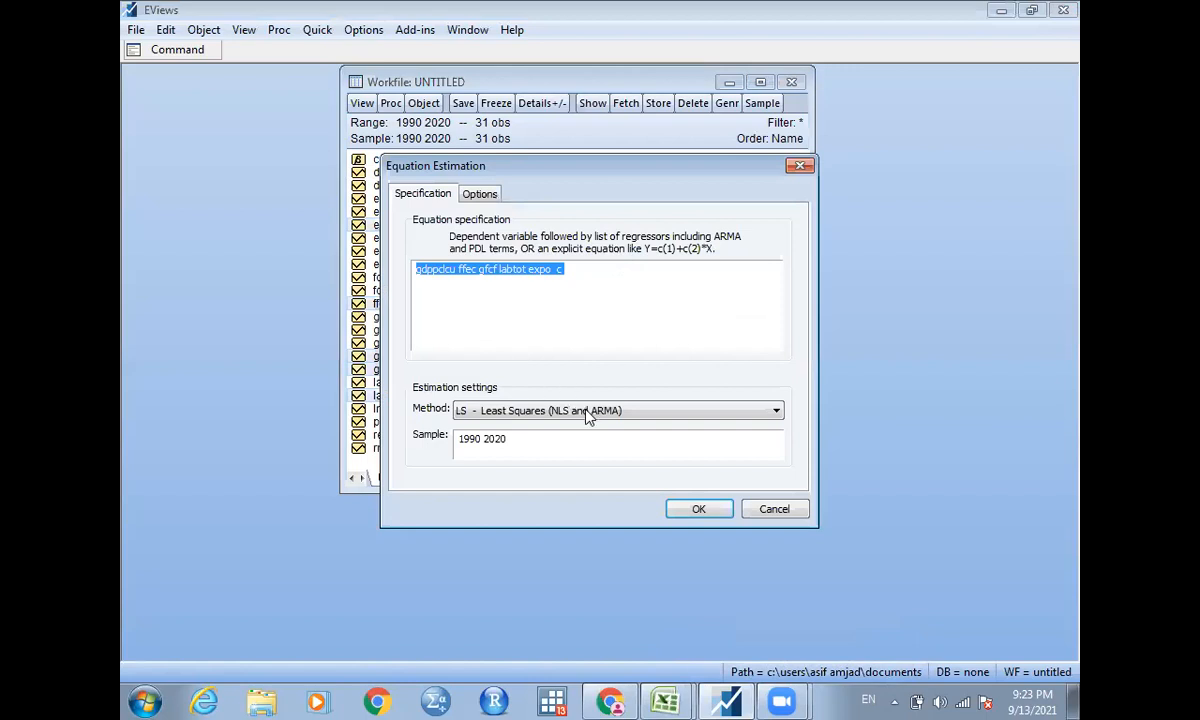
pyautogui.click(699, 511)
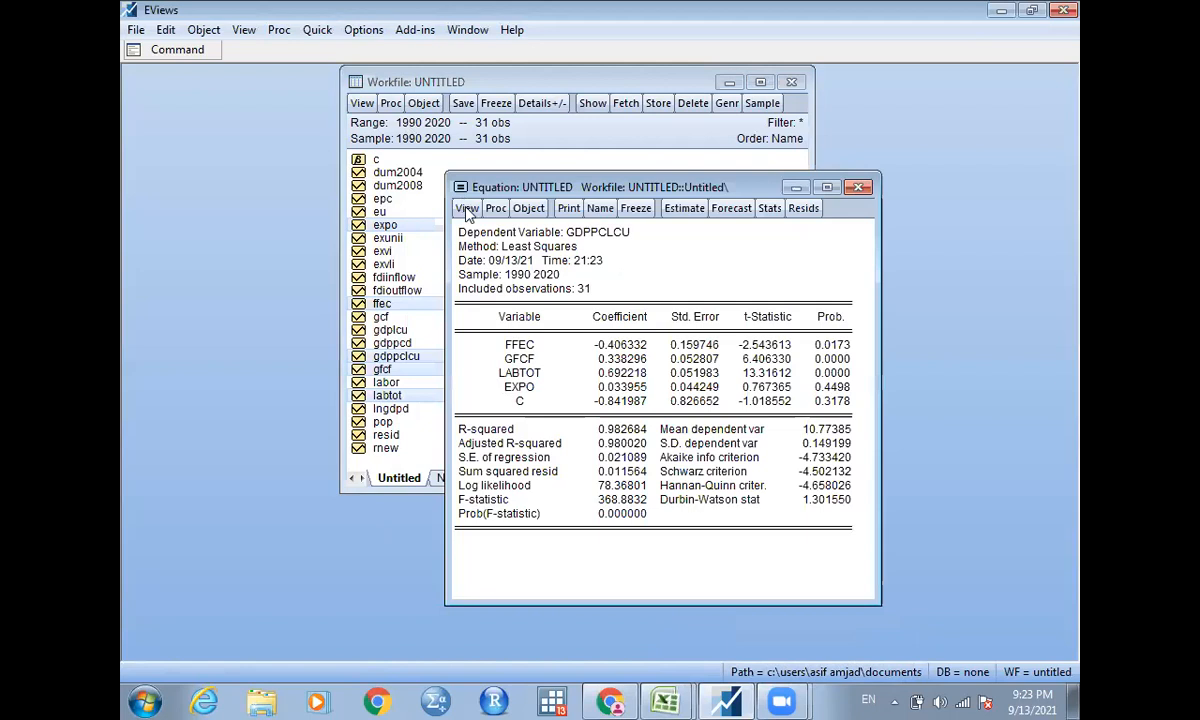
# Try to run the Multiple Breakpoint Test on the least squares equation using the Global information criteria method.
pyautogui.click(467, 210)
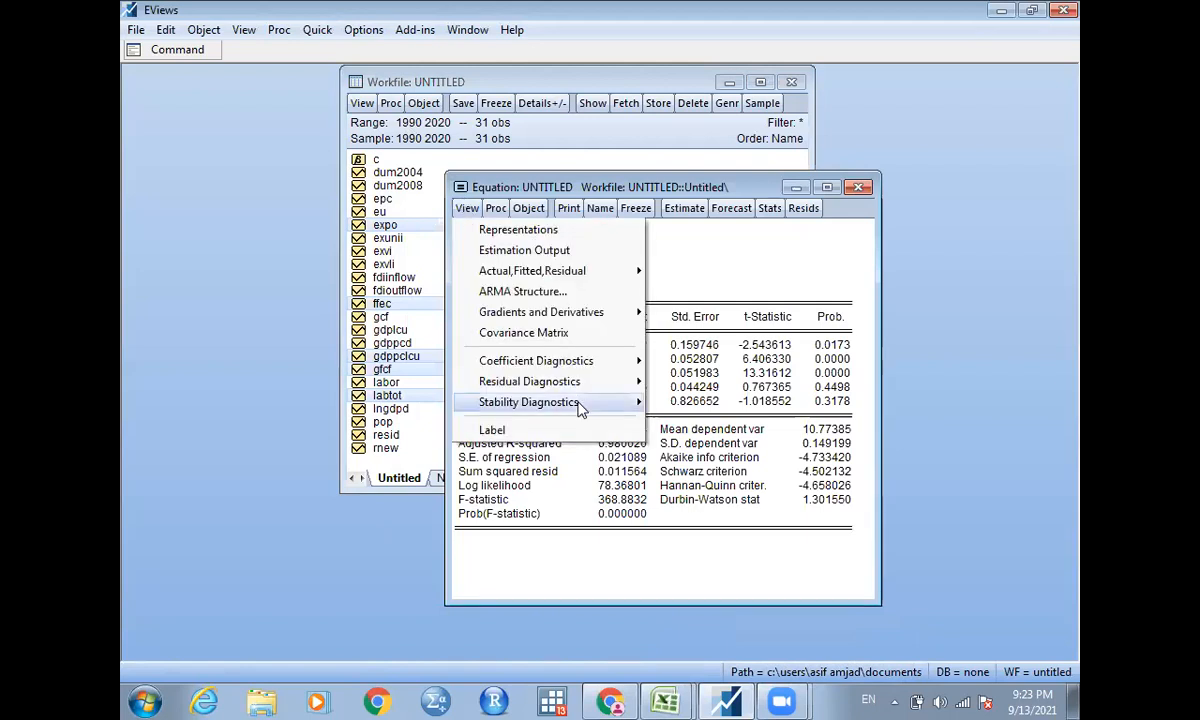
pyautogui.moveTo(580, 408)
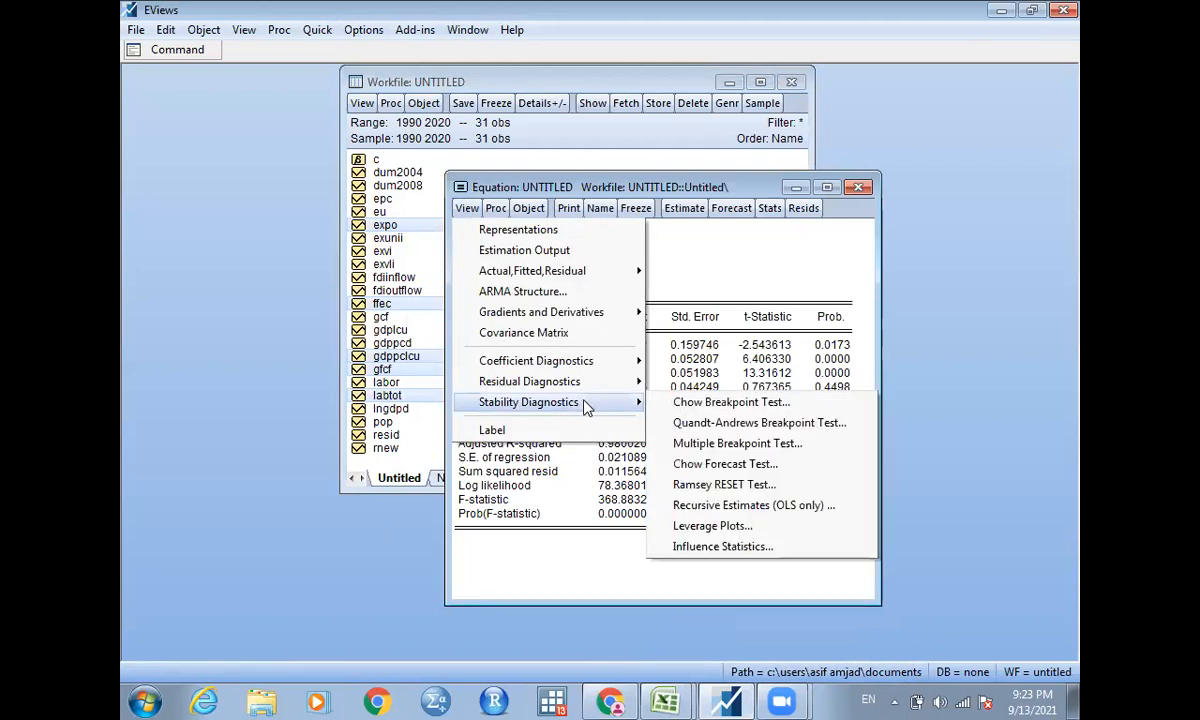
pyautogui.click(737, 445)
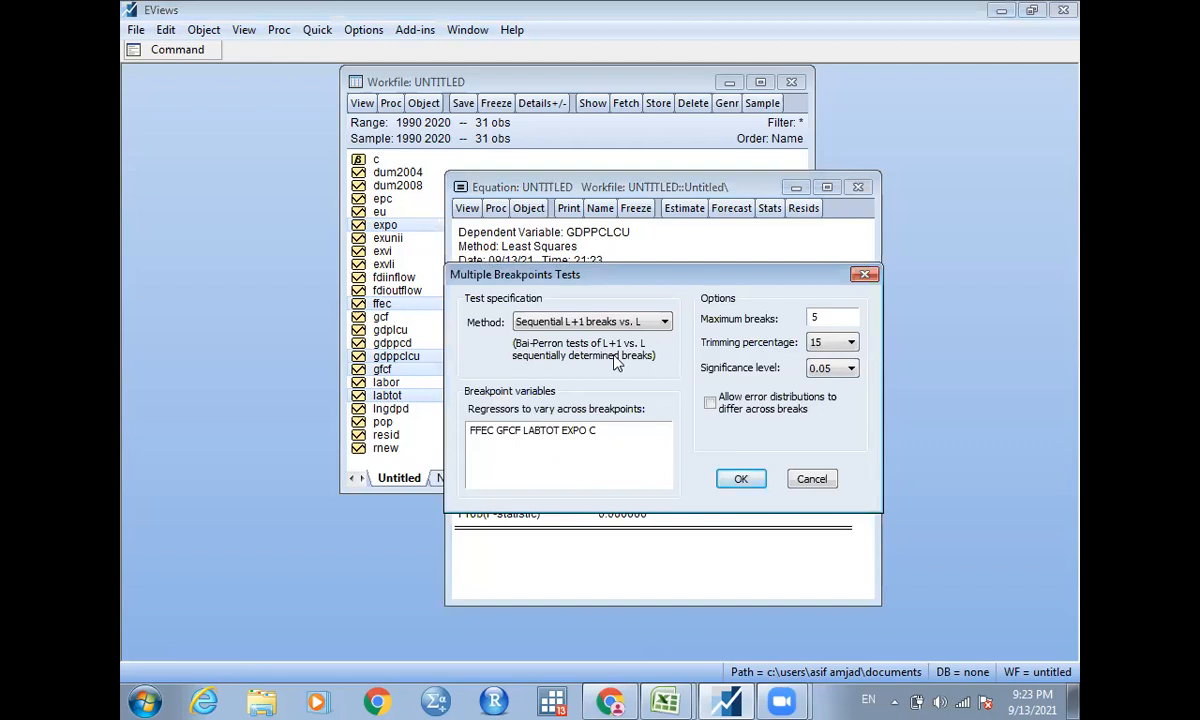
pyautogui.click(601, 322)
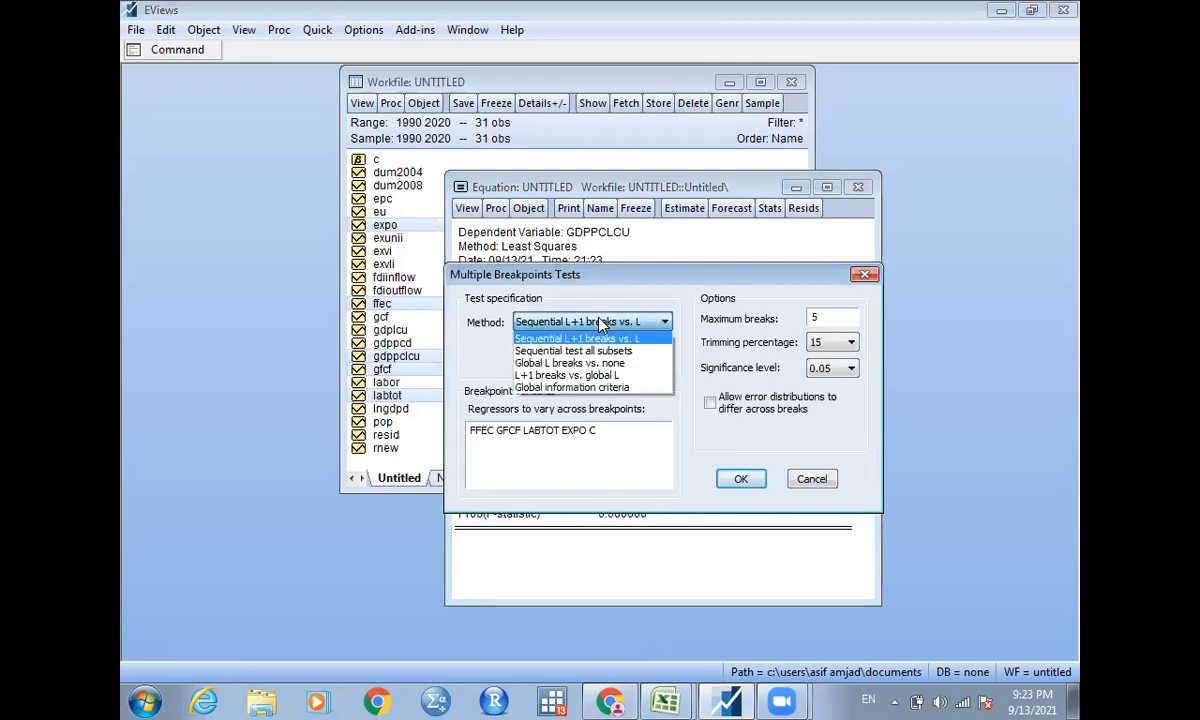
pyautogui.click(588, 388)
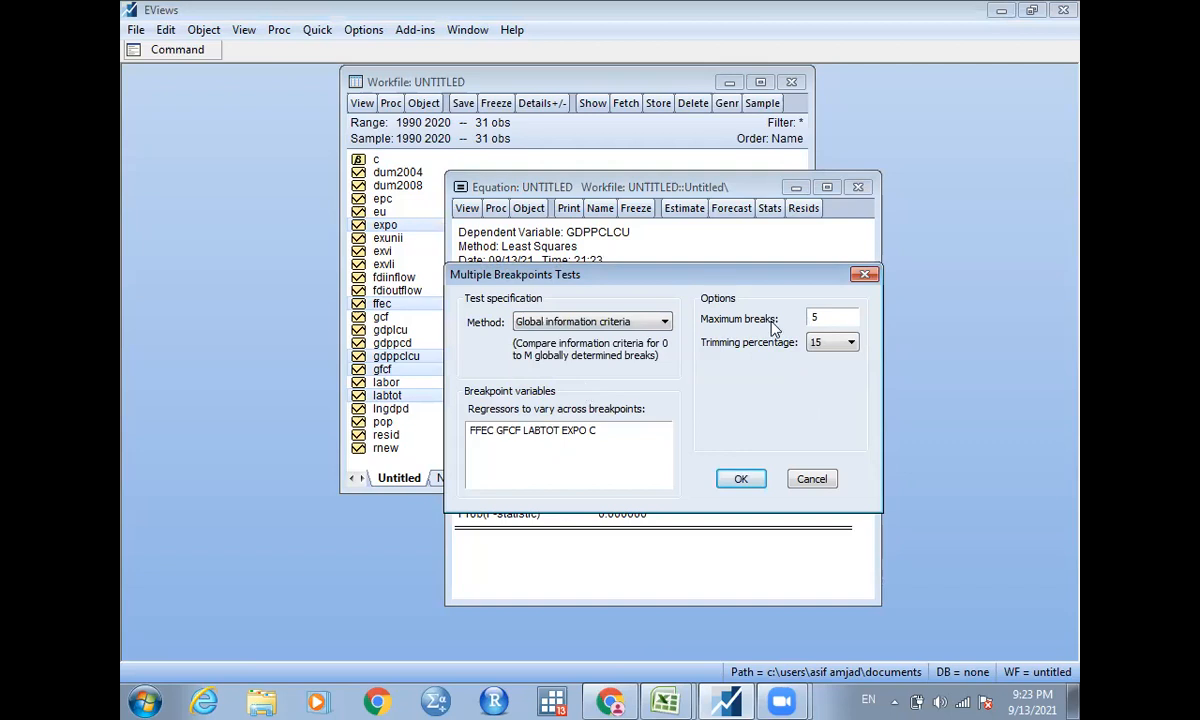
pyautogui.click(838, 317)
pyautogui.click(742, 482)
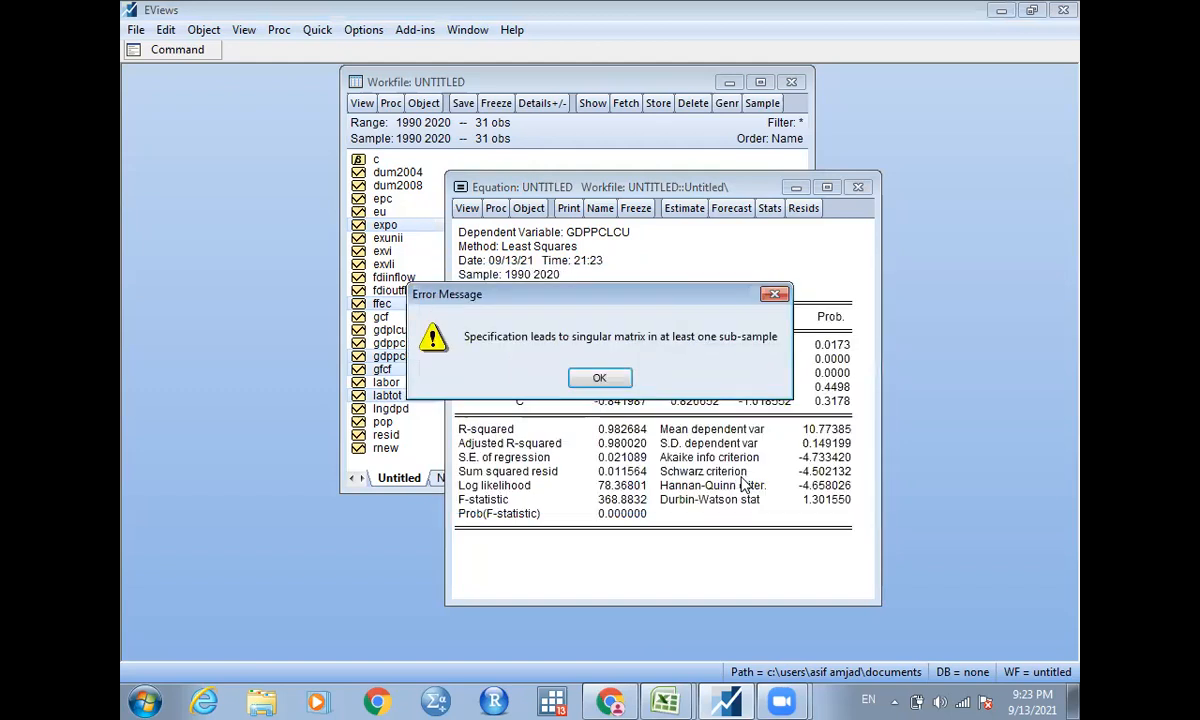
pyautogui.click(600, 380)
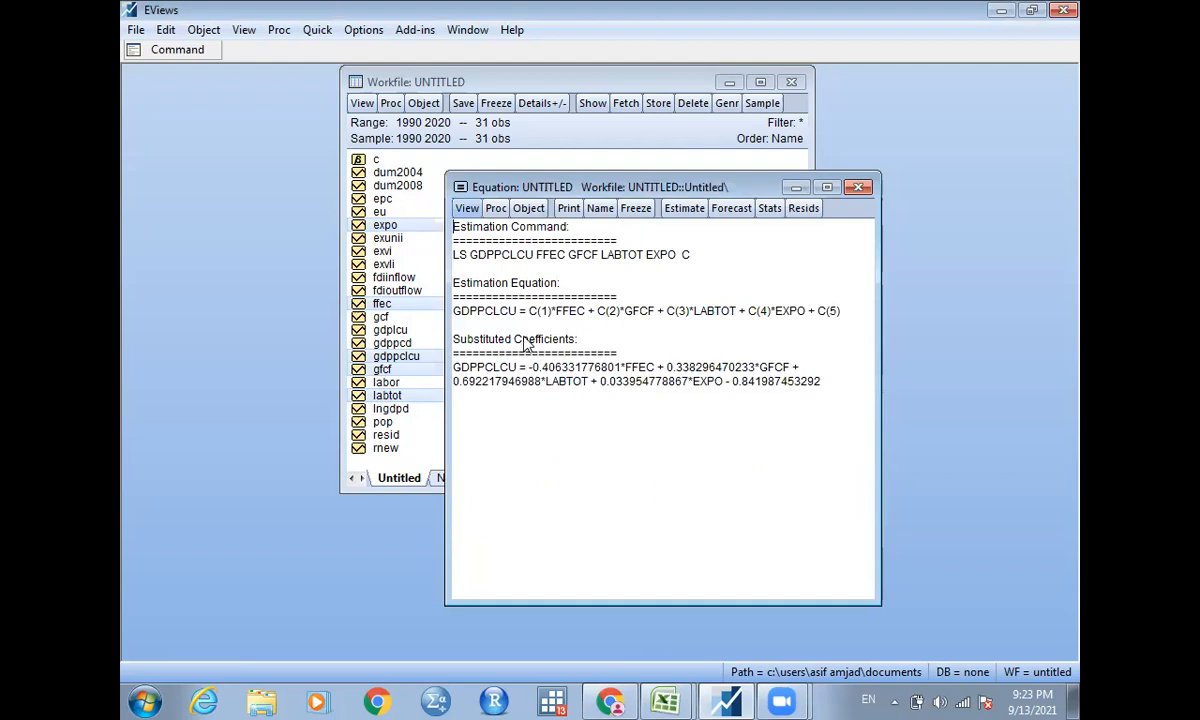
# Try the Multiple Breakpoint Test with the Sequential L+1 breaks vs. L method and a maximum of 3 breaks.
pyautogui.click(468, 212)
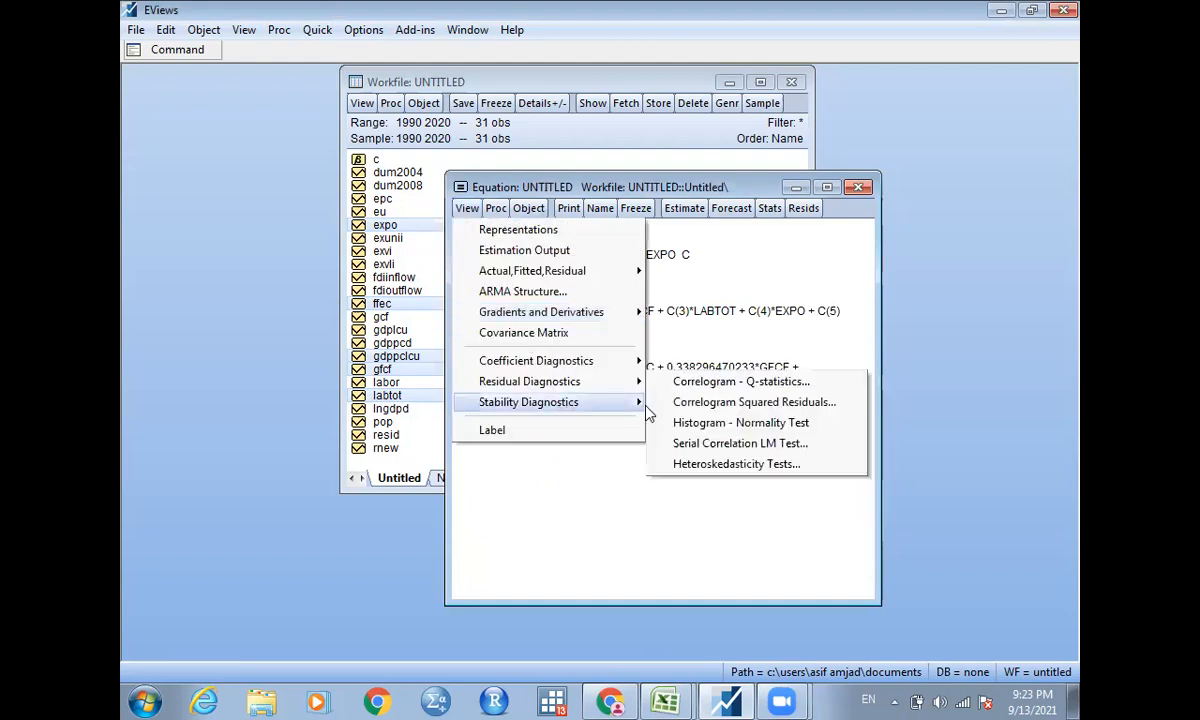
pyautogui.moveTo(615, 401)
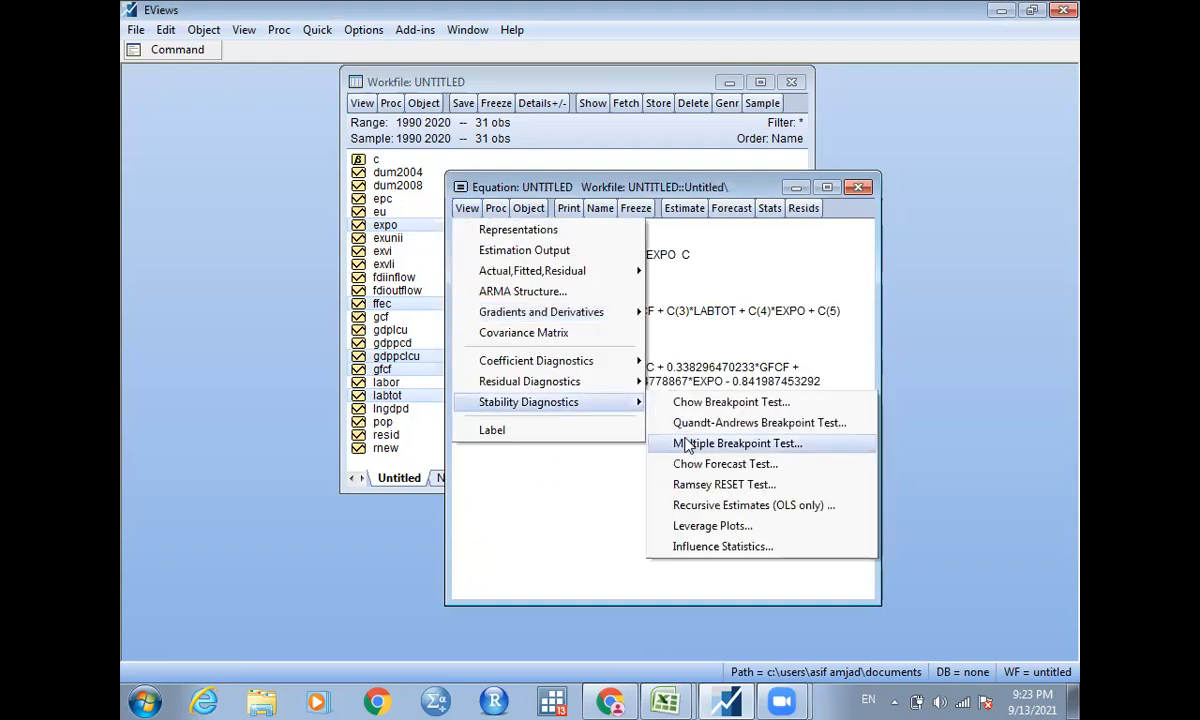
pyautogui.click(690, 443)
pyautogui.click(829, 317)
pyautogui.press('BackSpace')
pyautogui.write('3')
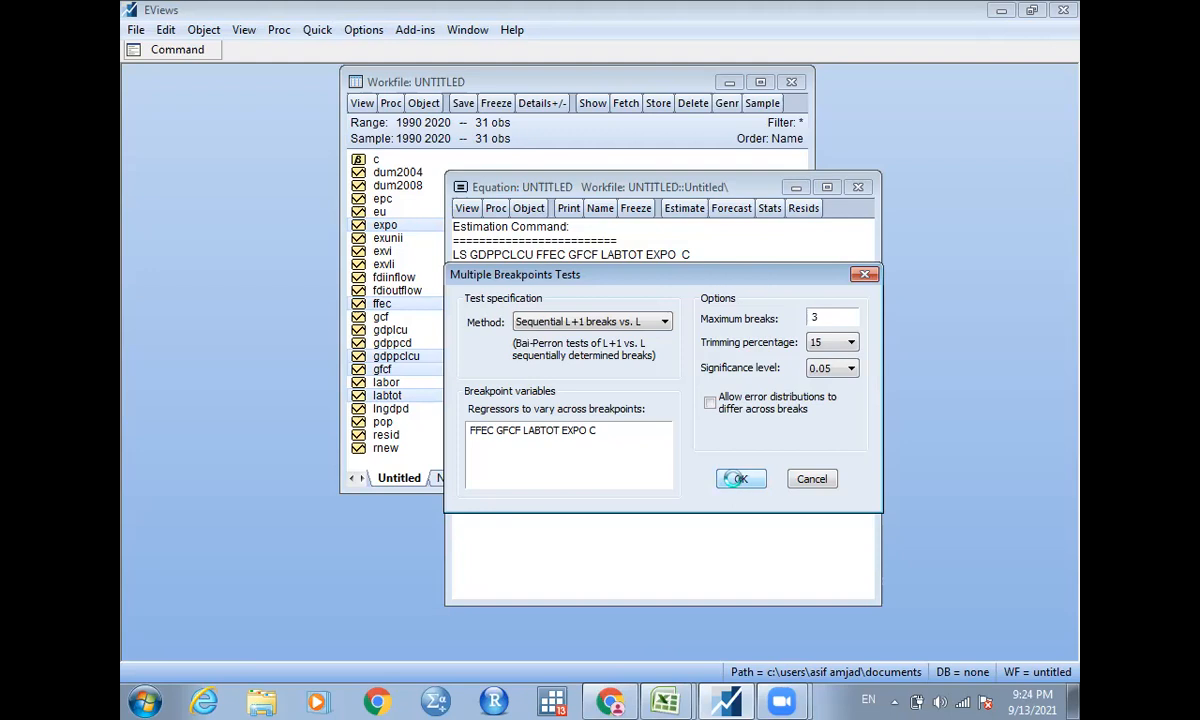
pyautogui.click(739, 479)
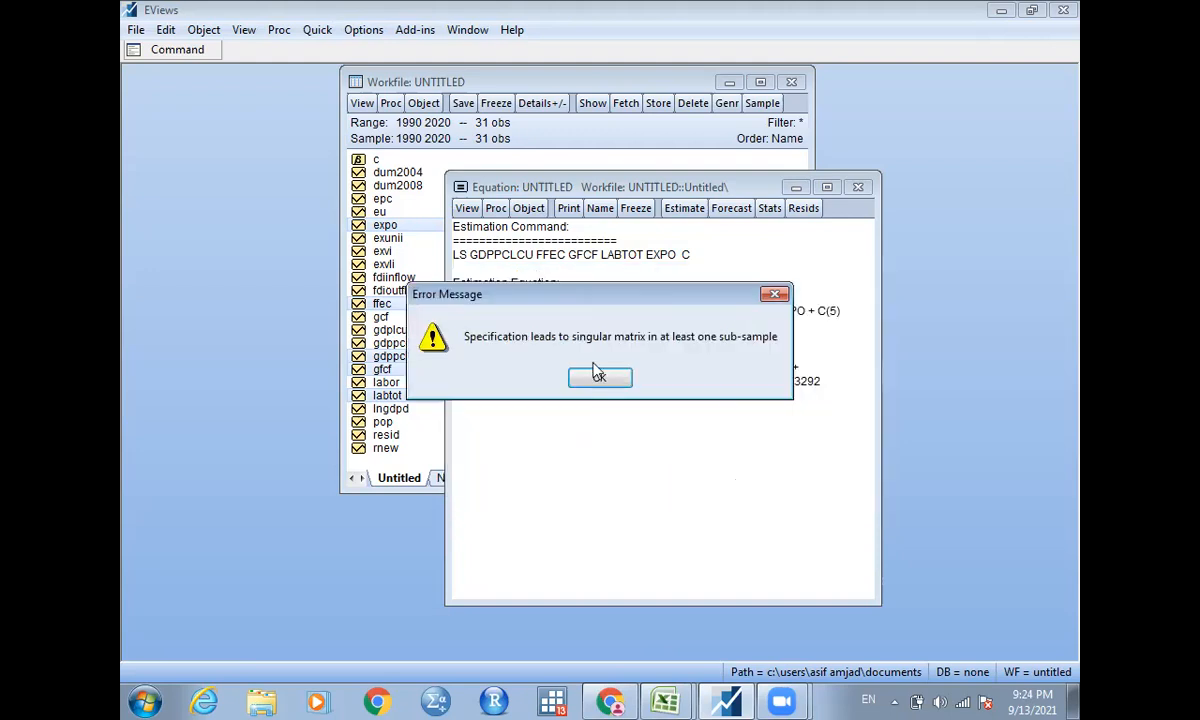
pyautogui.press('Return')
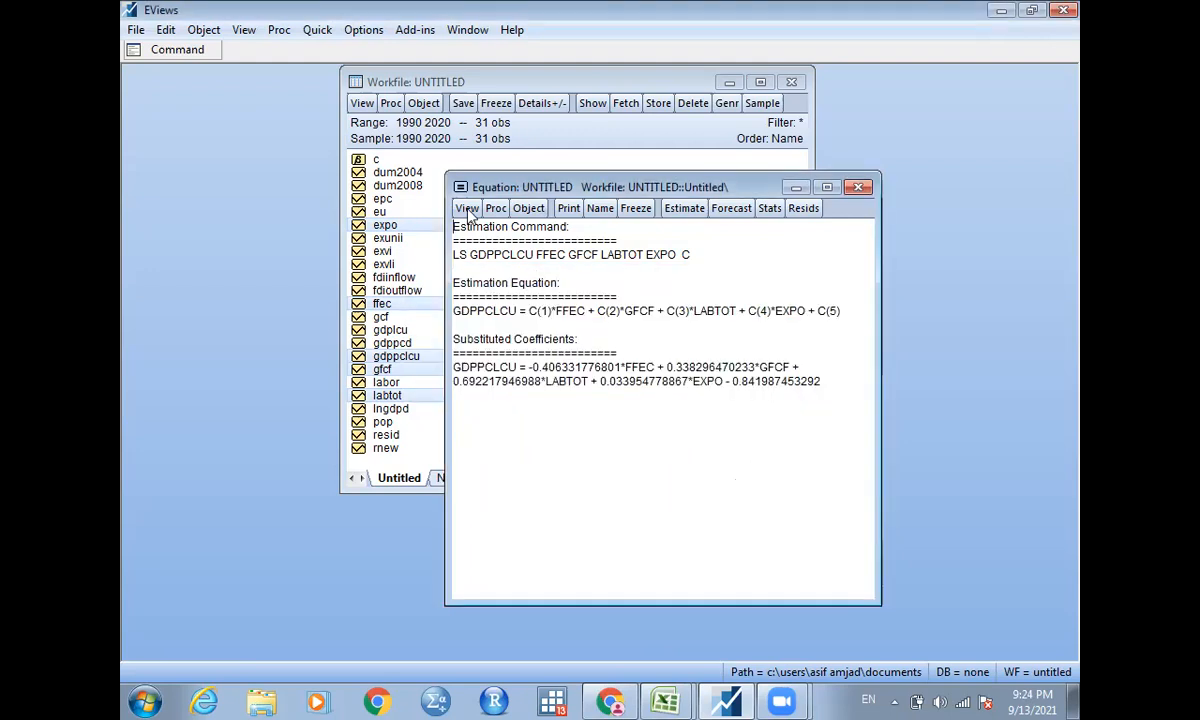
# Try the sequential Multiple Breakpoint Test with the maximum breaks reduced to 1, keeping 15 percent trimming and 0.05 significance.
pyautogui.click(467, 208)
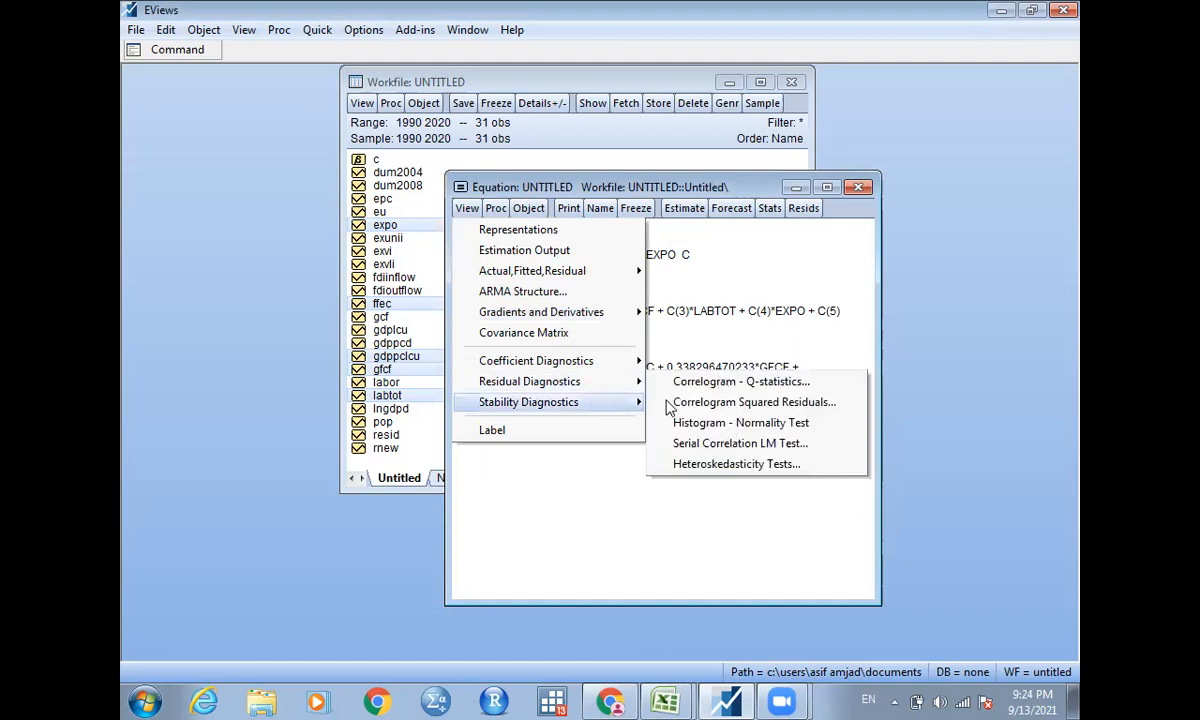
pyautogui.moveTo(668, 405)
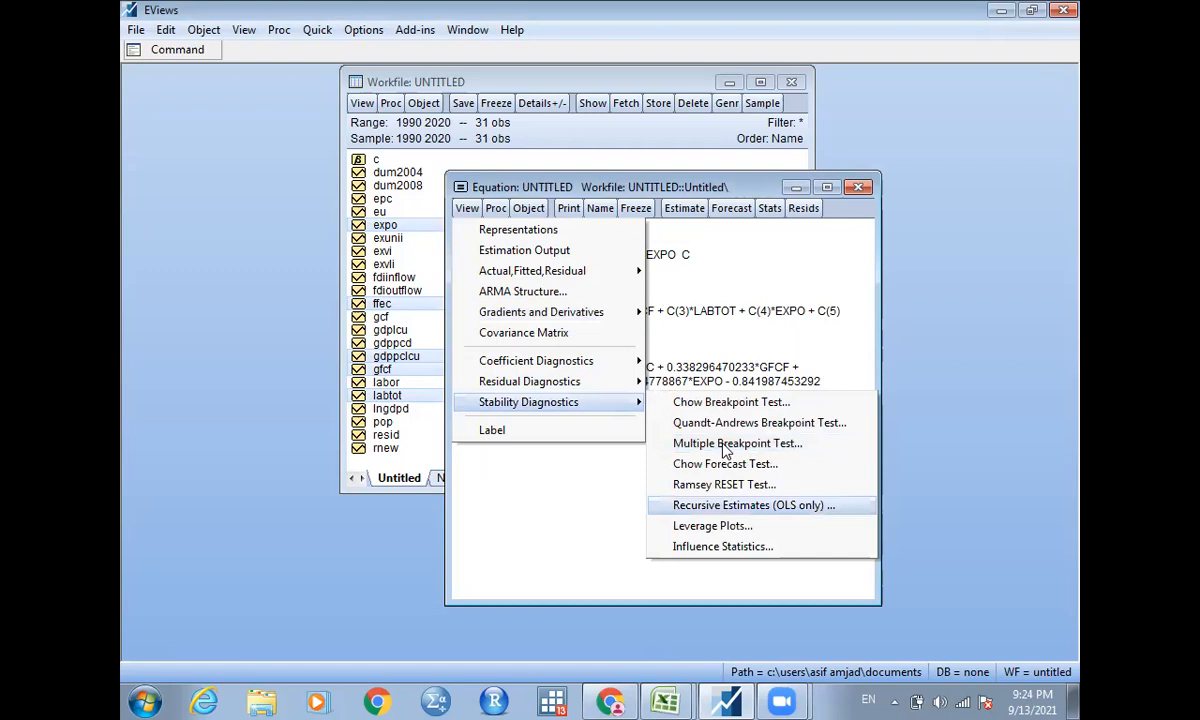
pyautogui.click(728, 443)
pyautogui.click(832, 314)
pyautogui.press('BackSpace')
pyautogui.write('1')
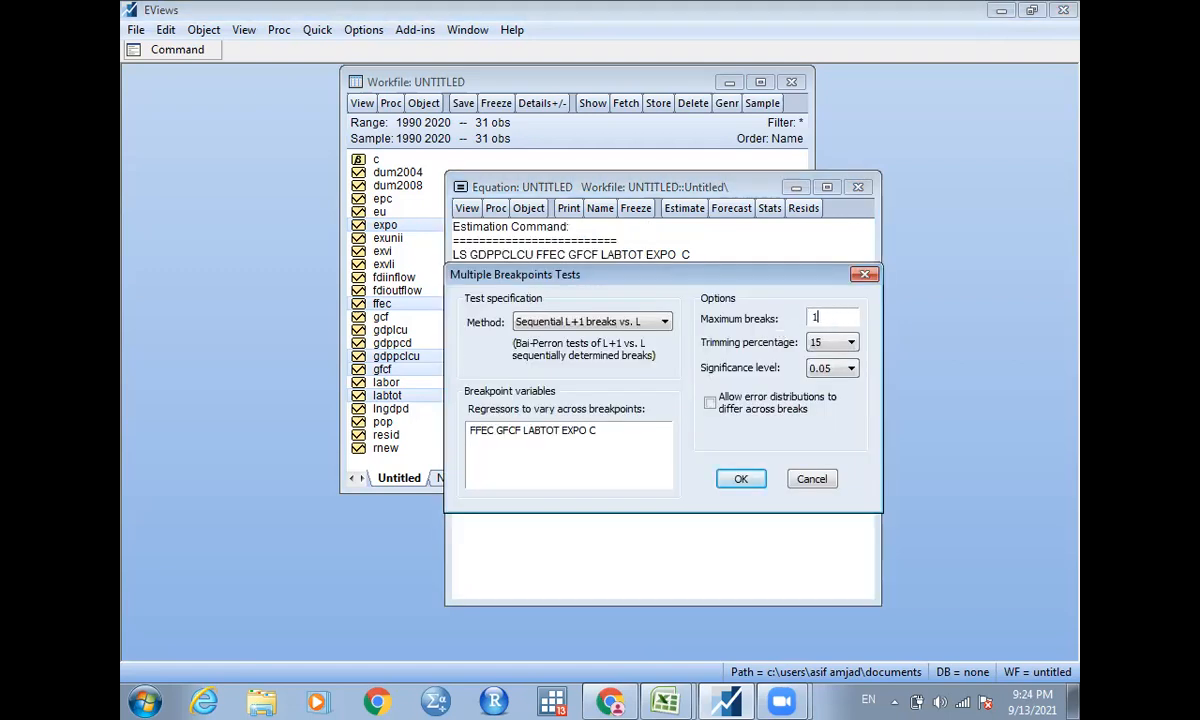
pyautogui.click(741, 479)
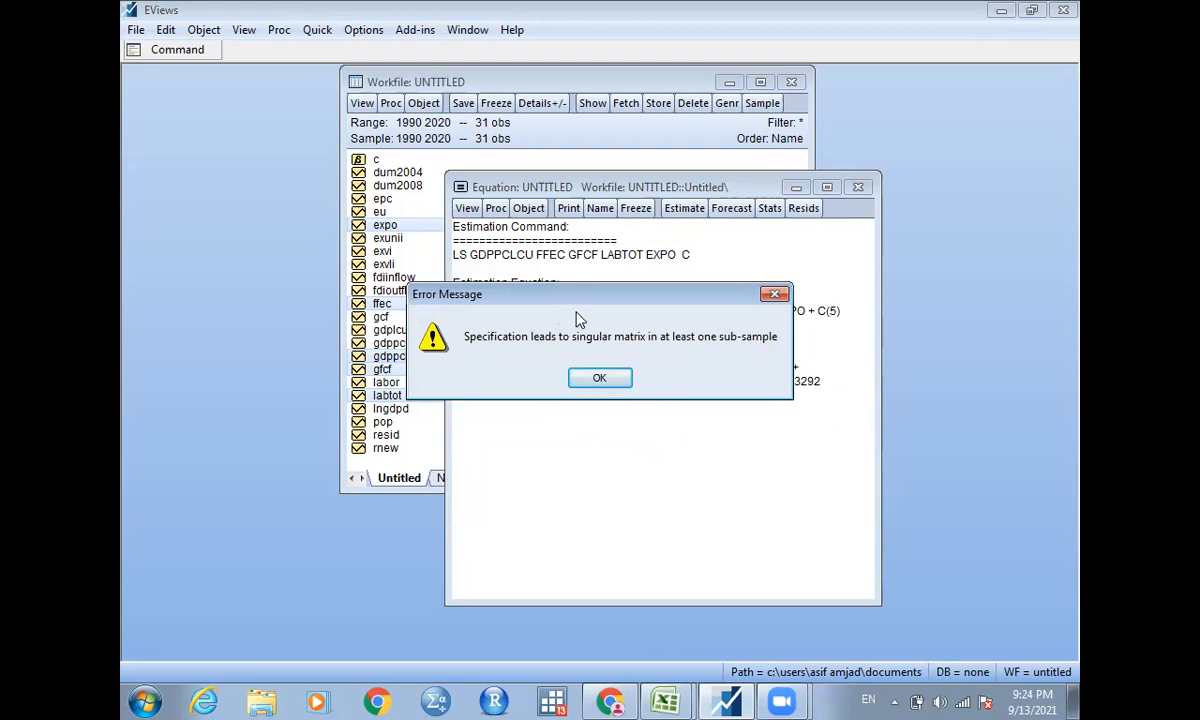
pyautogui.click(773, 295)
# Try the Multiple Breakpoint Test on the equation with the Global information criteria method and a maximum of 2 breaks.
pyautogui.click(467, 208)
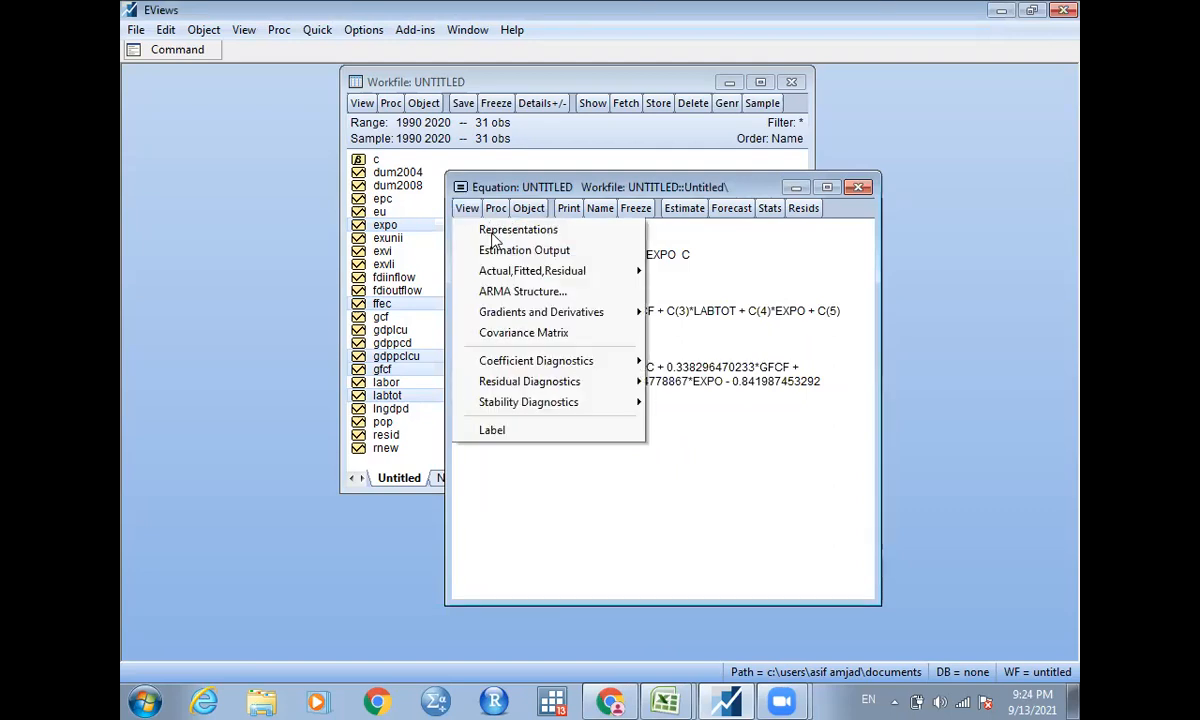
pyautogui.moveTo(590, 391)
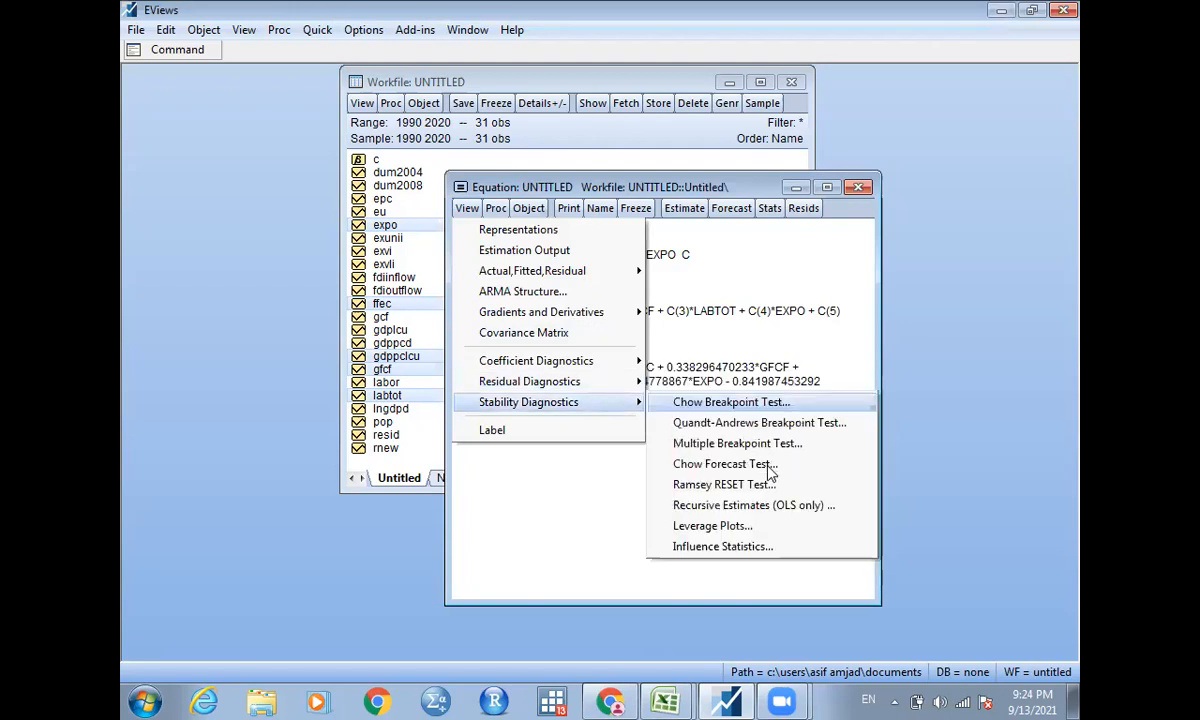
pyautogui.click(766, 445)
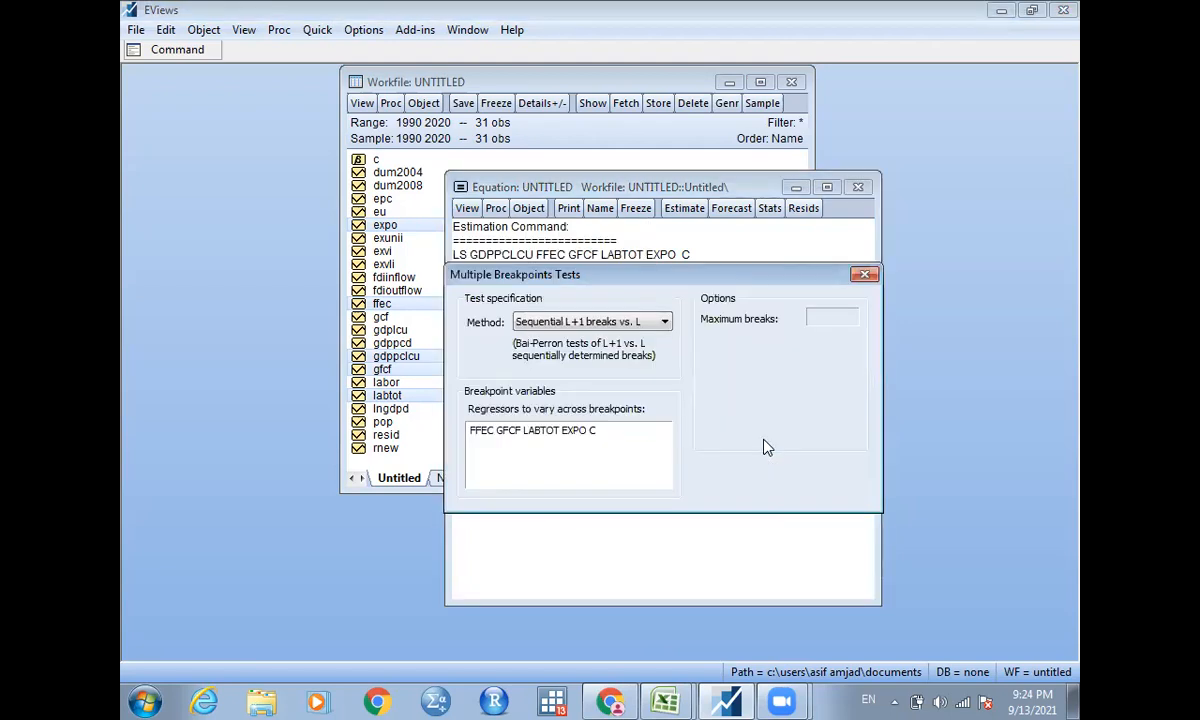
pyautogui.click(606, 324)
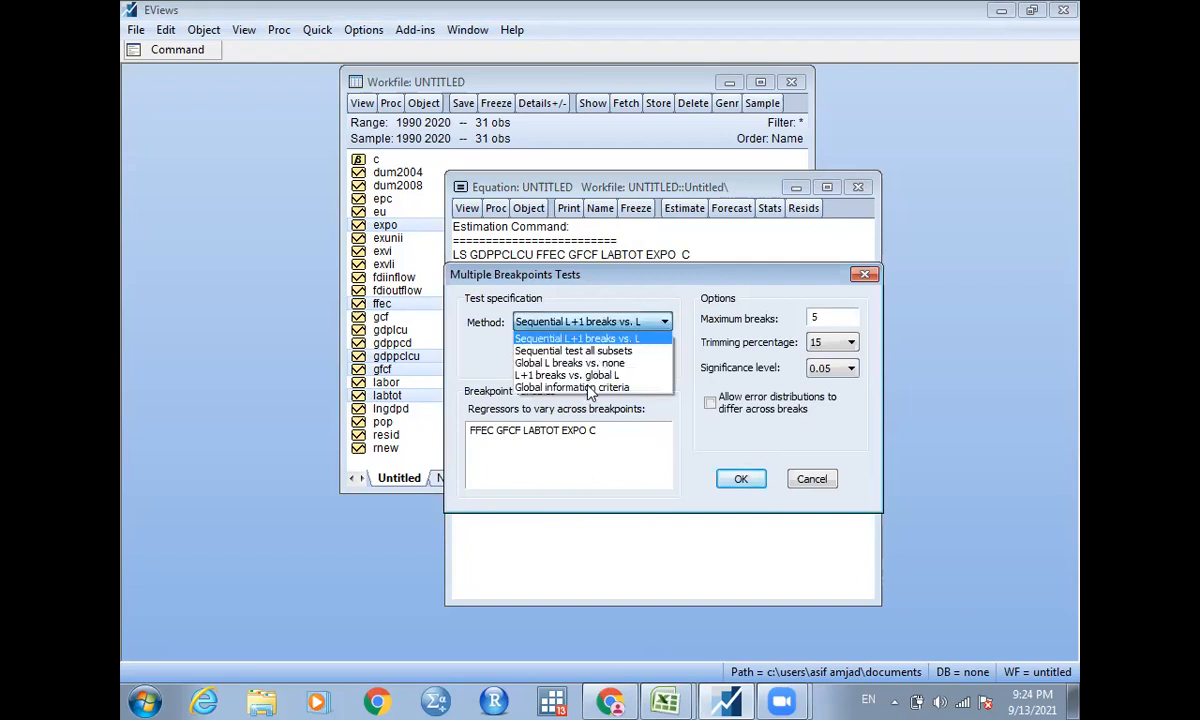
pyautogui.doubleClick(822, 321)
pyautogui.press('BackSpace')
pyautogui.write('2')
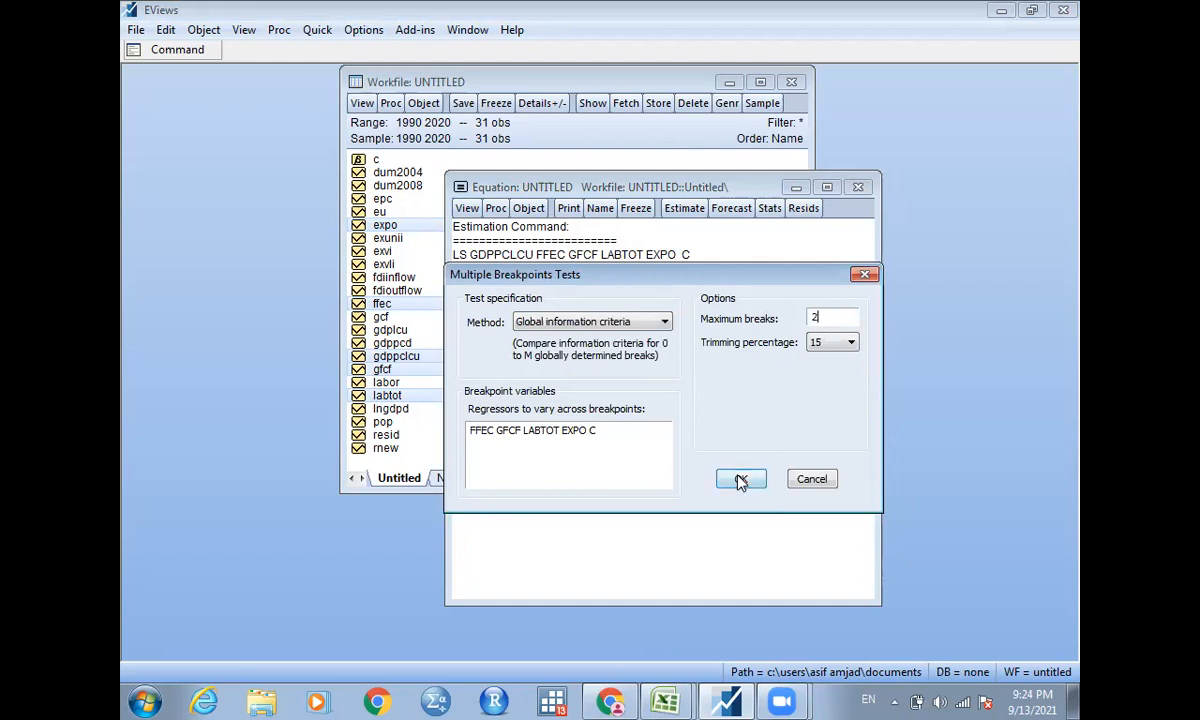
pyautogui.click(740, 481)
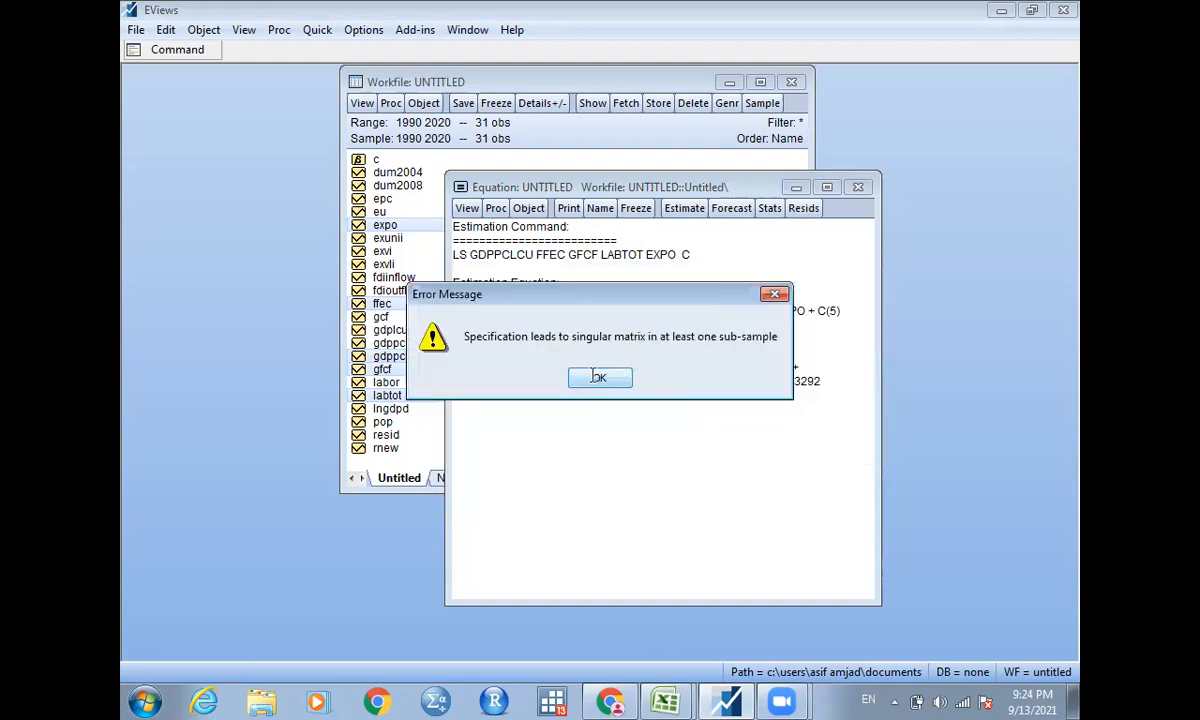
pyautogui.click(597, 376)
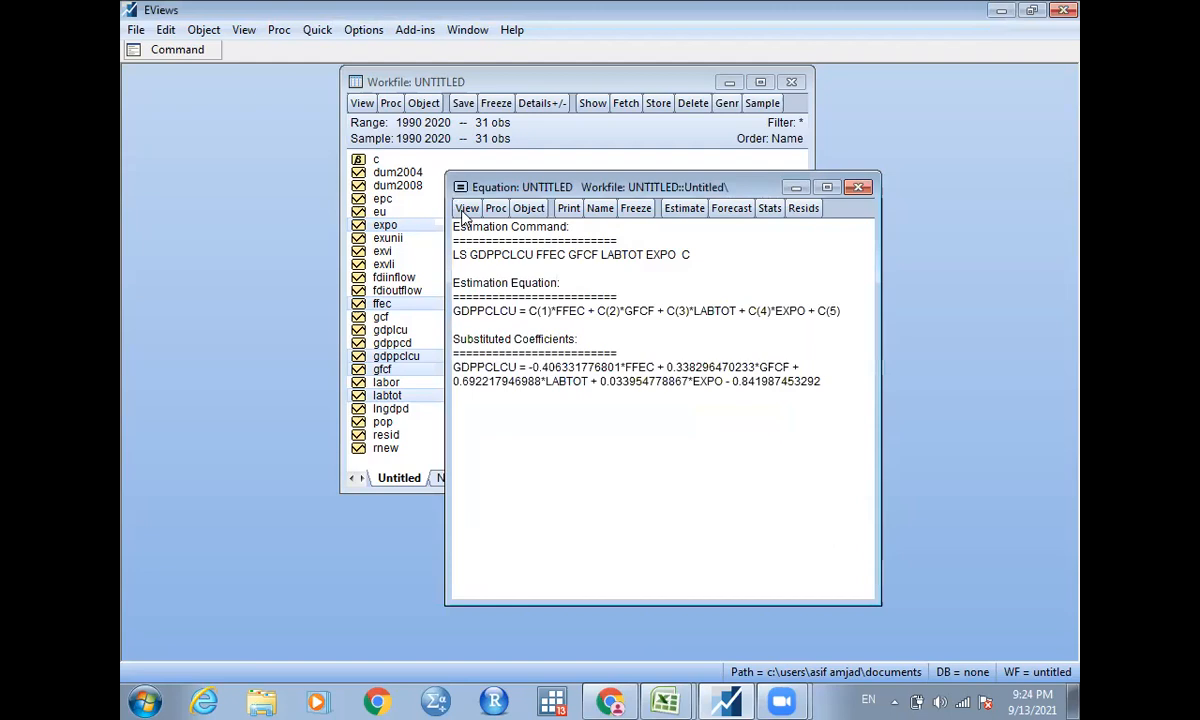
# Try the Multiple Breakpoint Test with Global information criteria, a trimming percentage of 5 and a maximum of 3 breaks.
pyautogui.click(466, 208)
pyautogui.moveTo(636, 382)
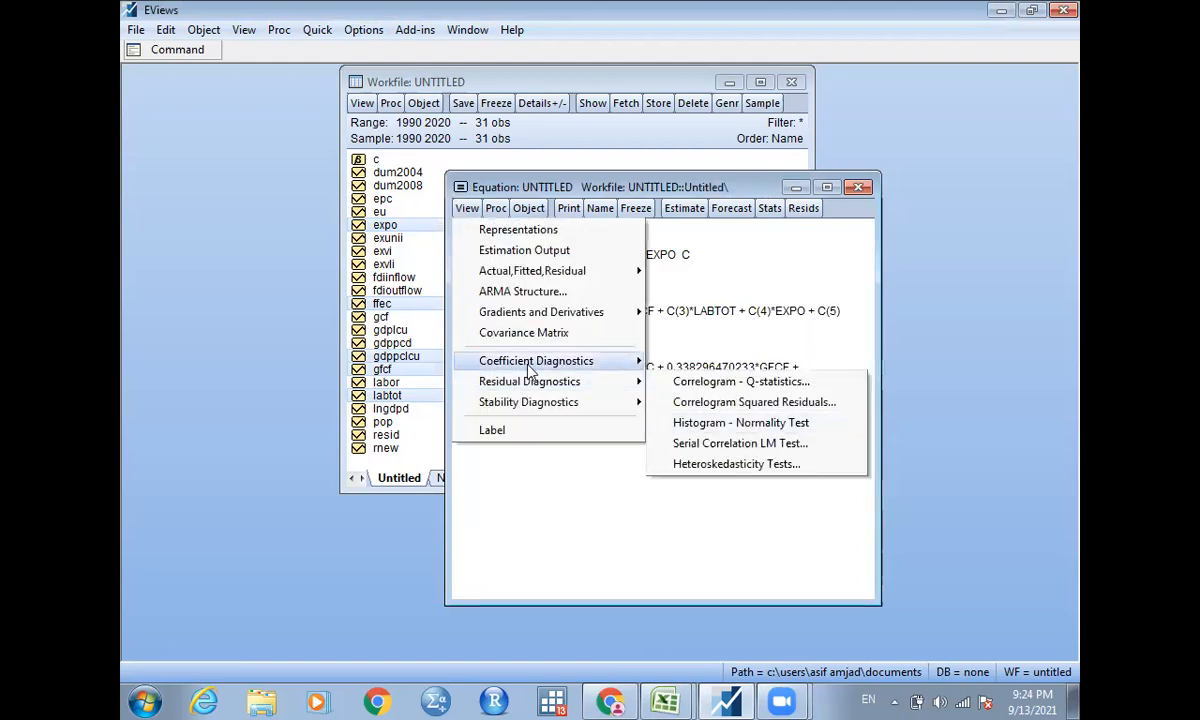
pyautogui.moveTo(600, 405)
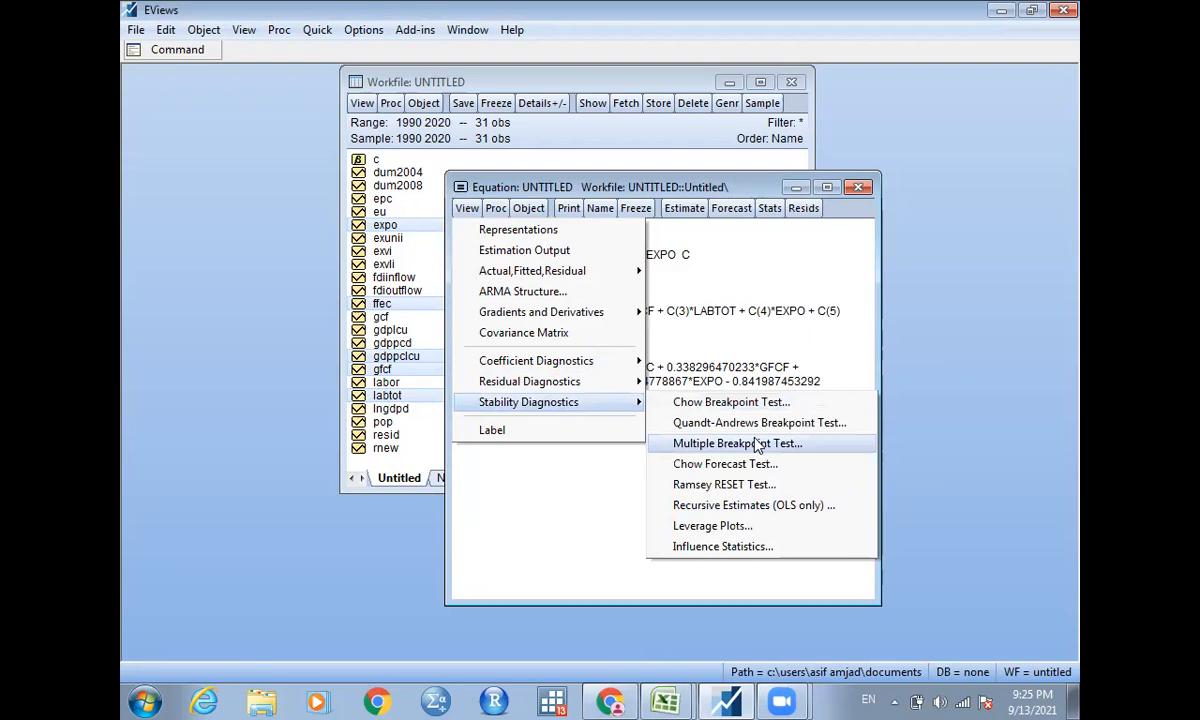
pyautogui.click(757, 444)
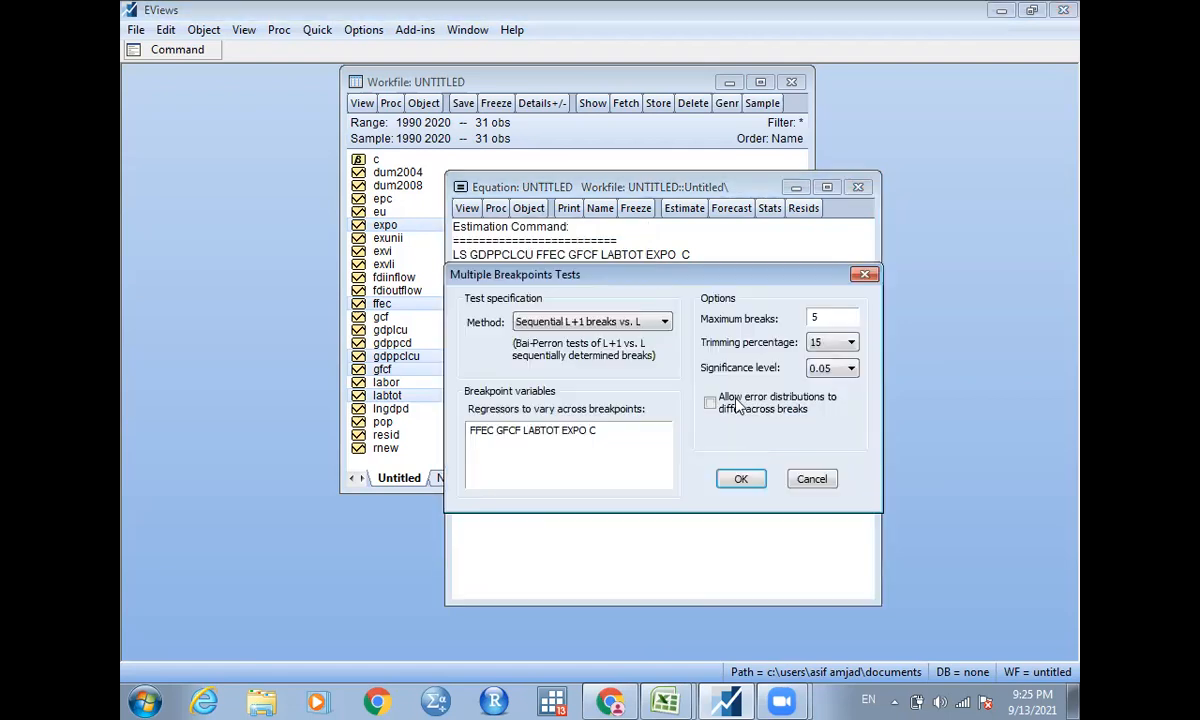
pyautogui.click(601, 327)
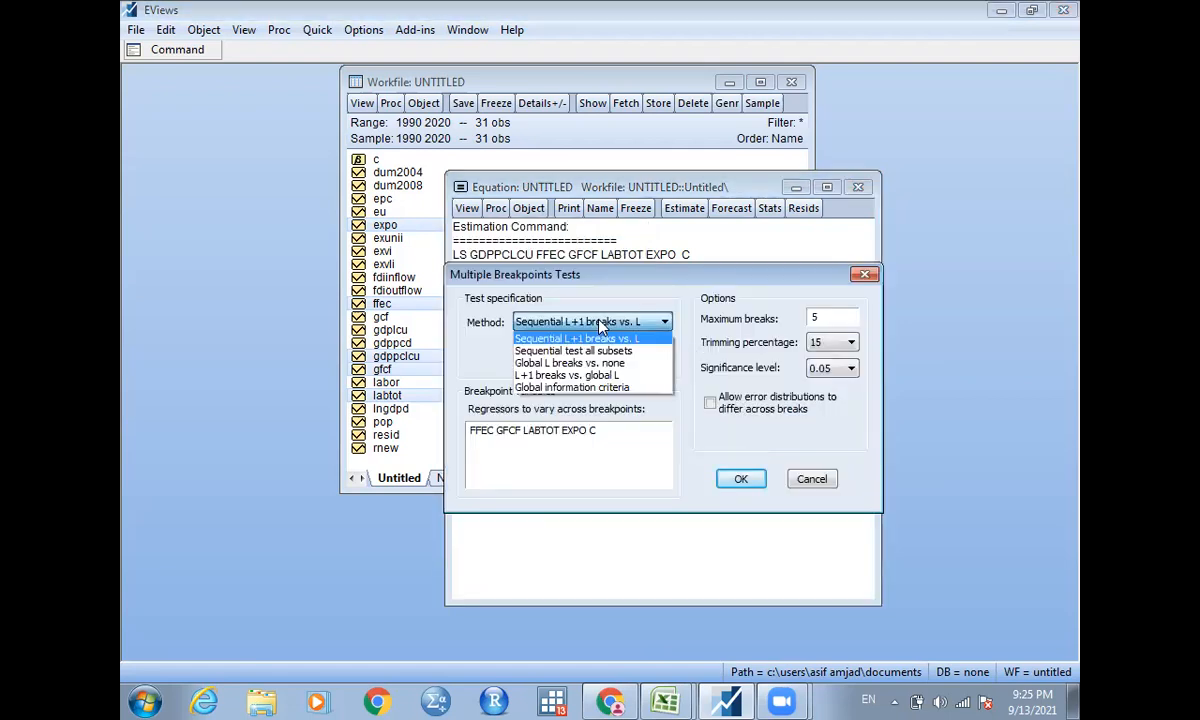
pyautogui.click(596, 389)
pyautogui.click(830, 343)
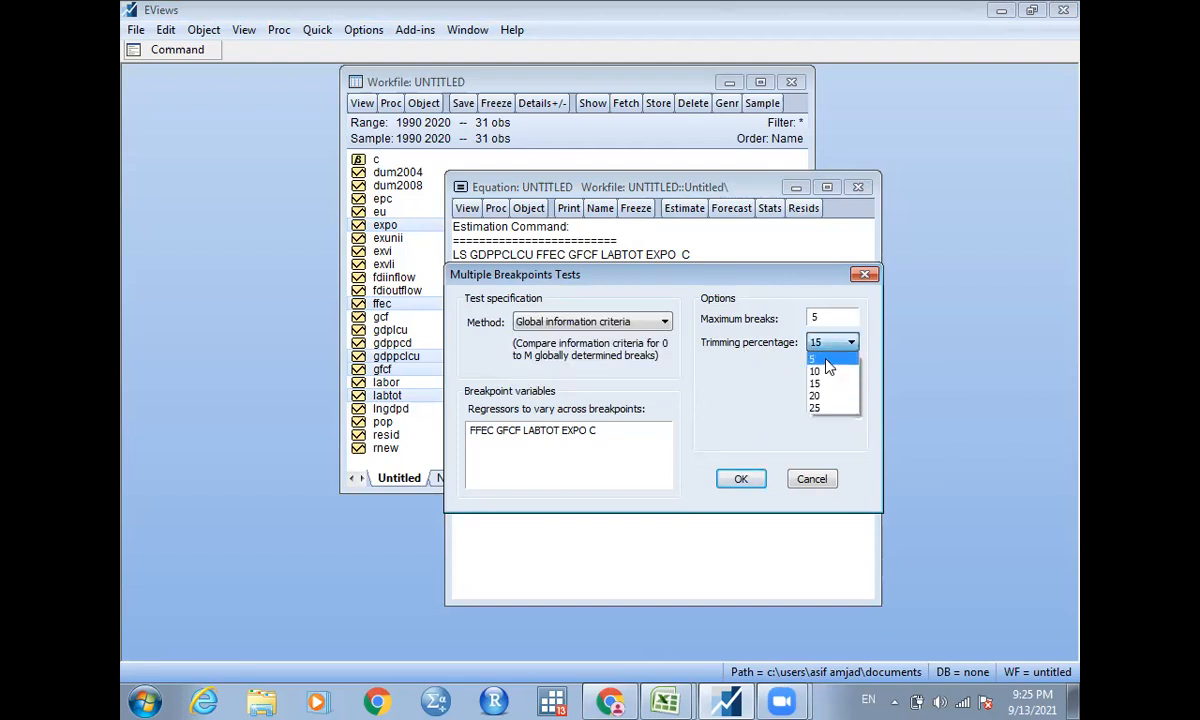
pyautogui.click(826, 359)
pyautogui.click(823, 318)
pyautogui.press('BackSpace')
pyautogui.write('3')
pyautogui.click(741, 480)
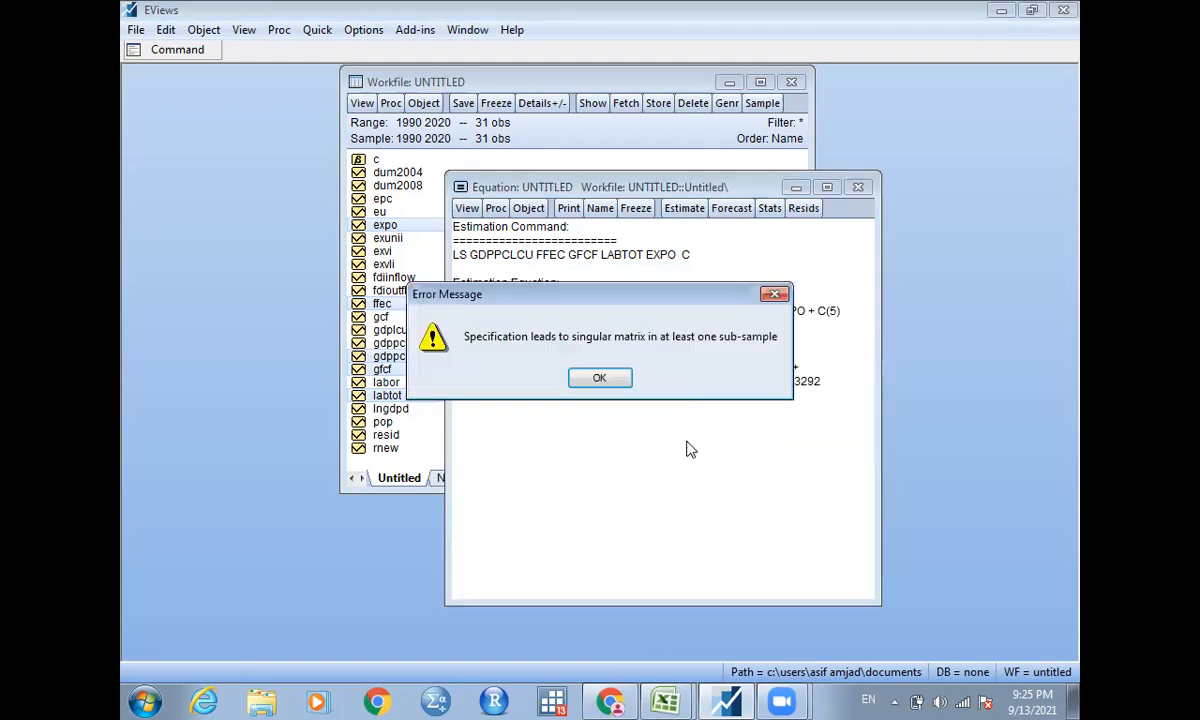
pyautogui.click(600, 379)
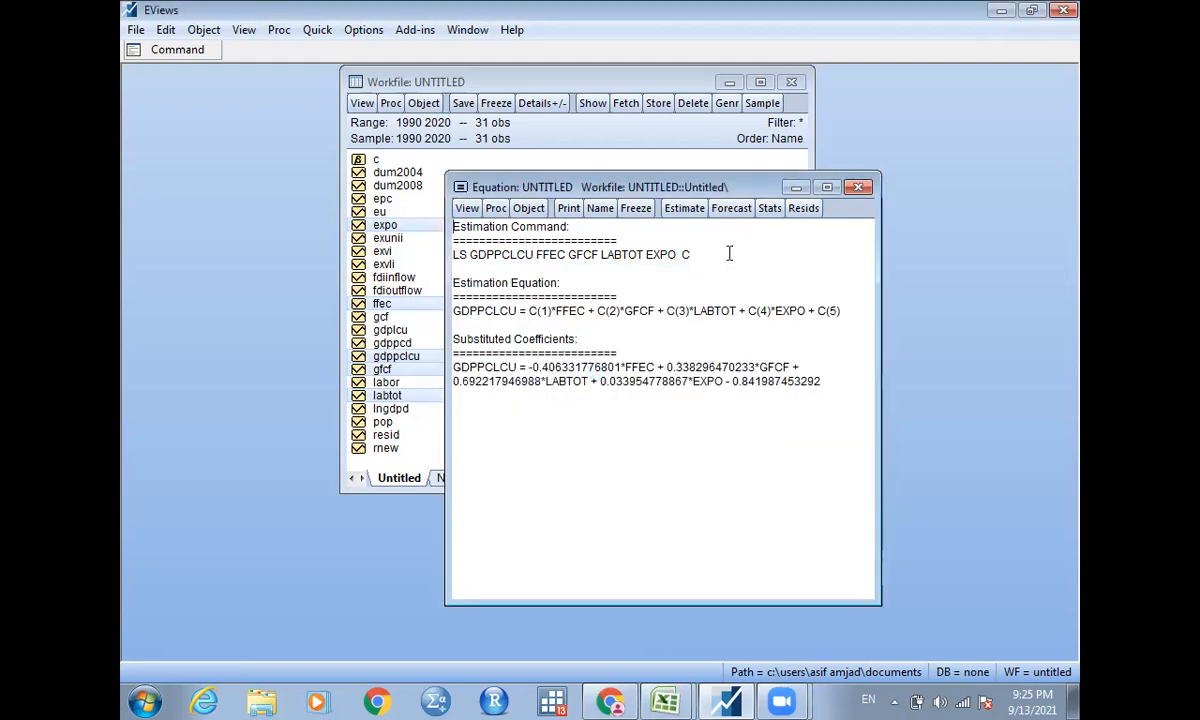
# Close and delete the untitled least squares equation, and switch to the econometrics PDF in Google Chrome.
pyautogui.click(862, 188)
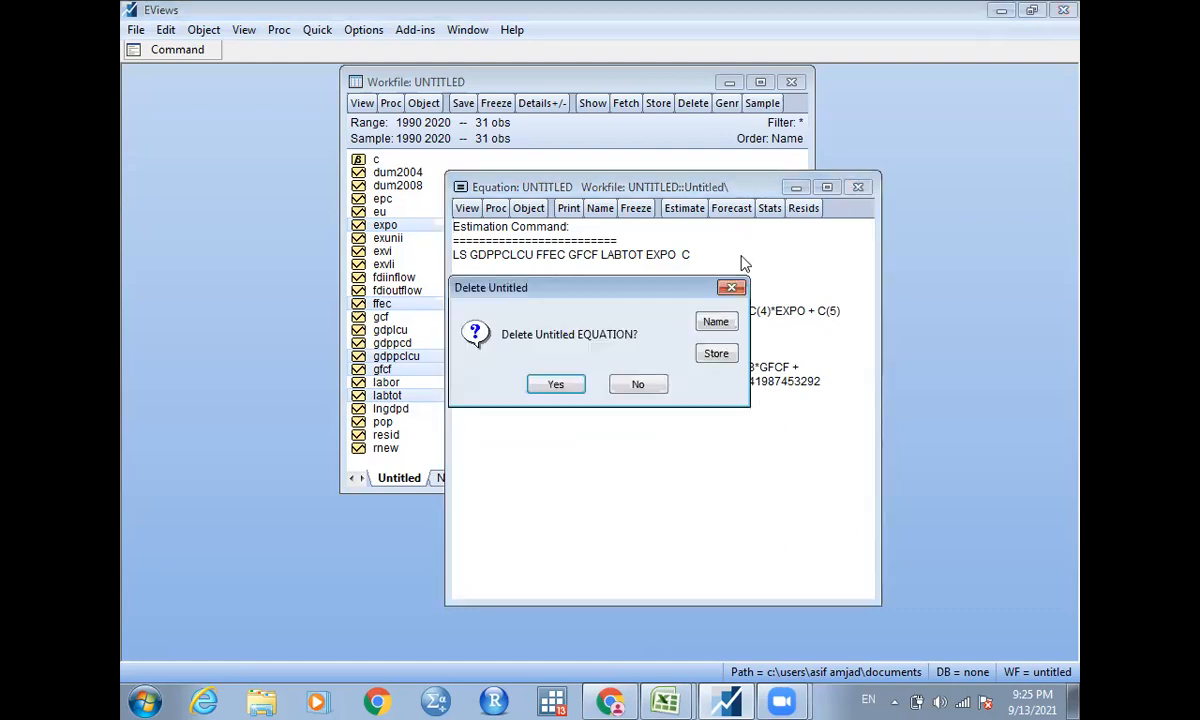
pyautogui.click(545, 386)
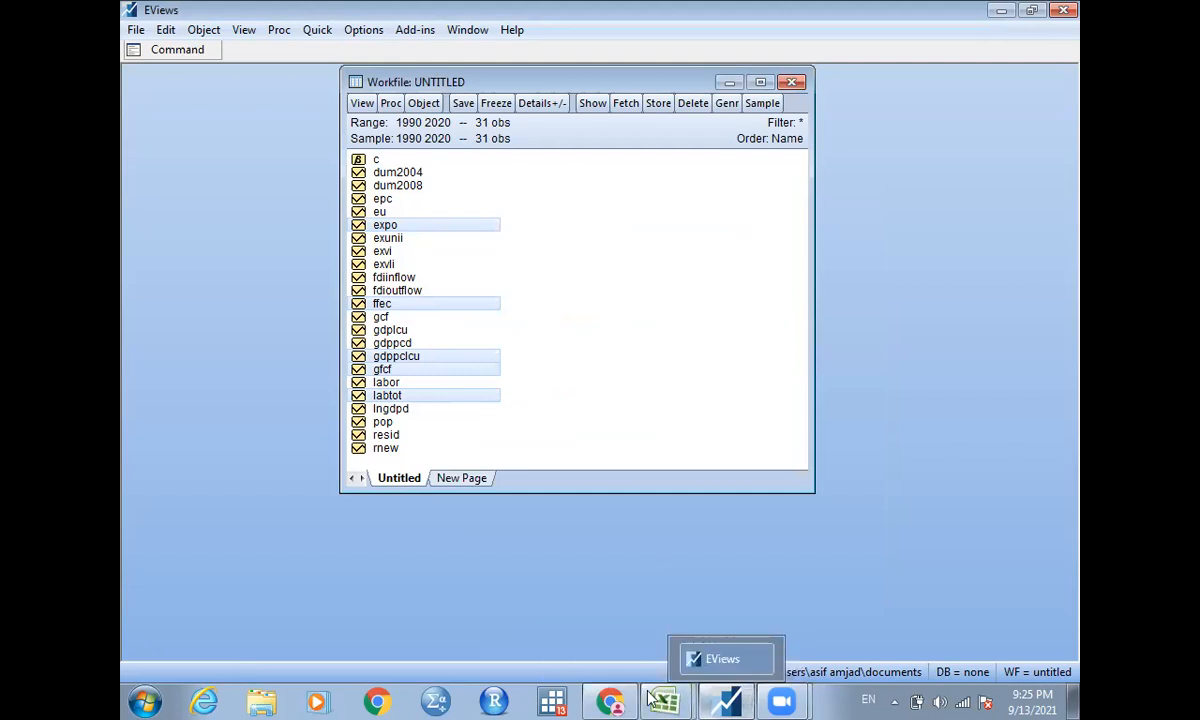
pyautogui.moveTo(622, 700)
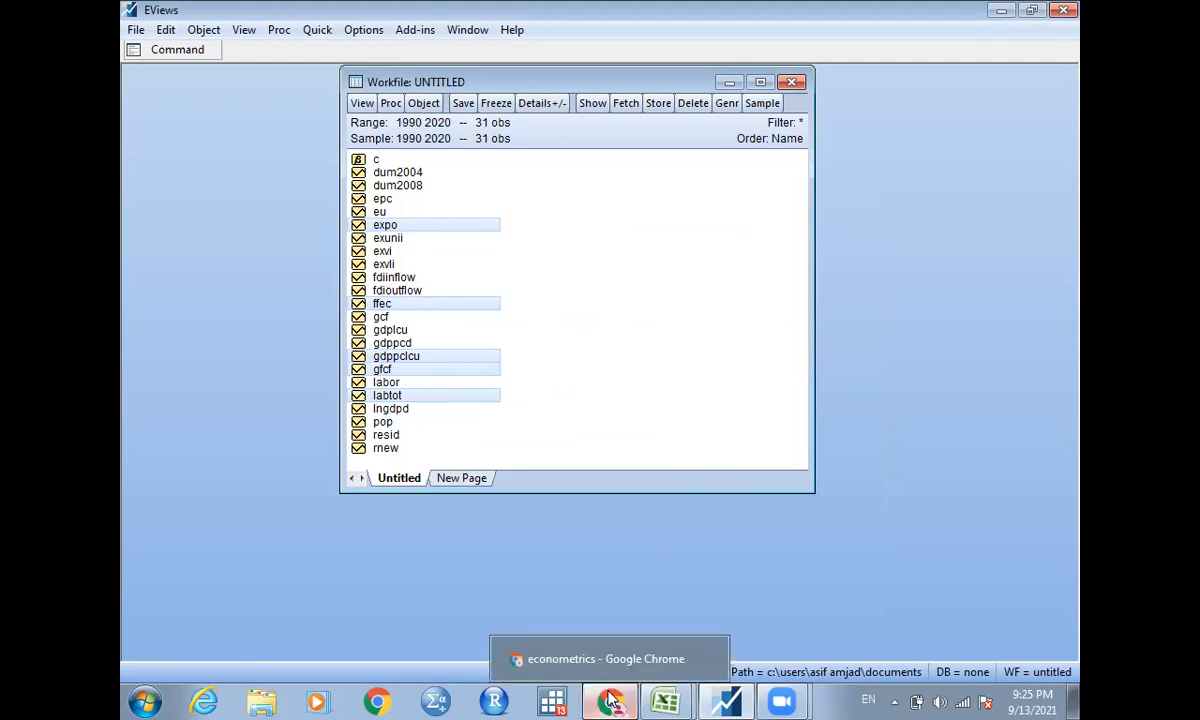
pyautogui.click(608, 700)
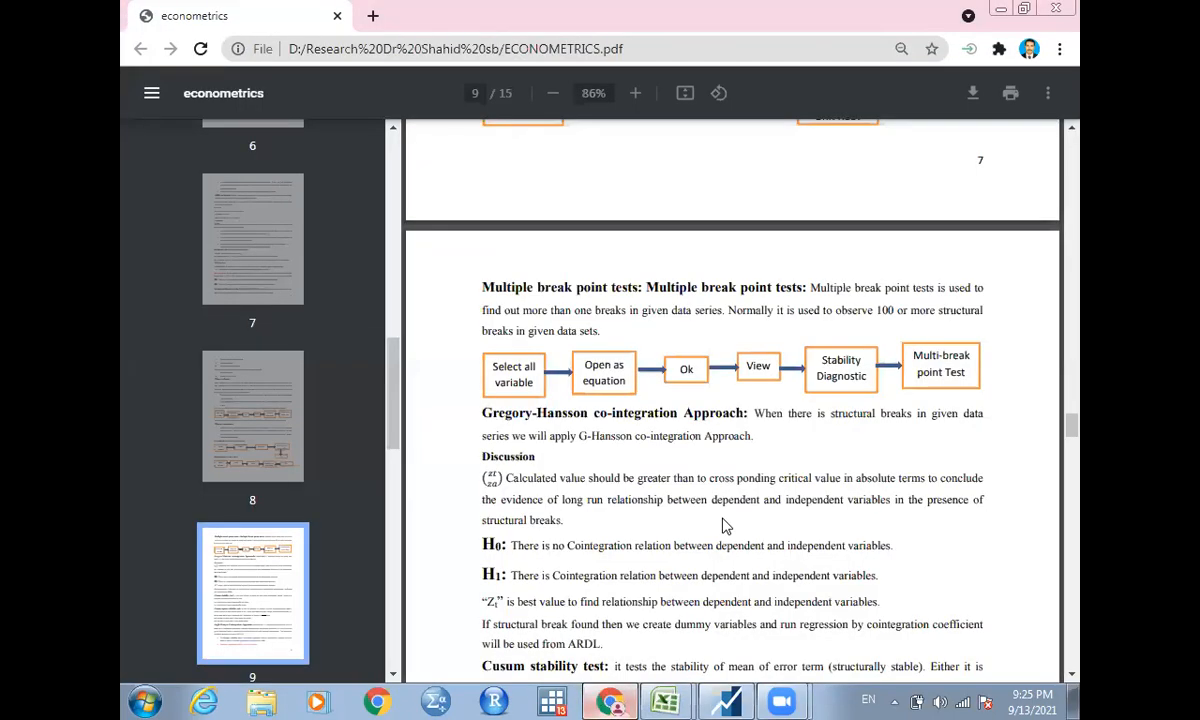